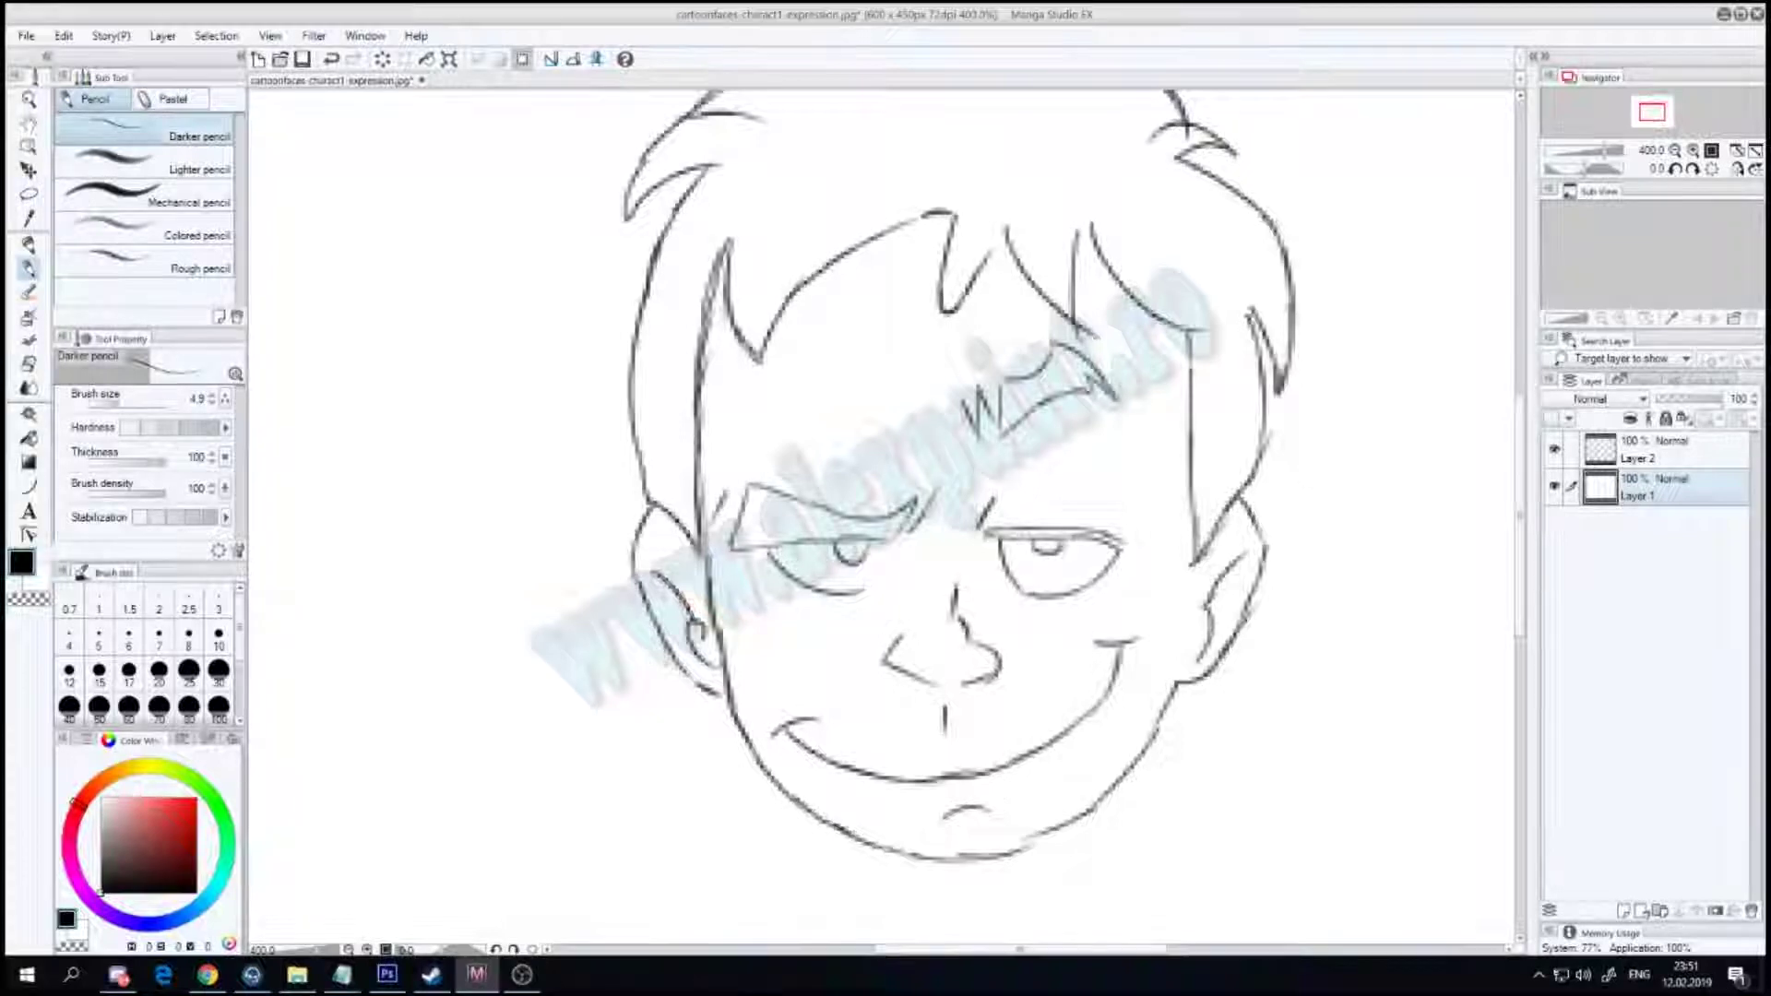
# Step: With the Direct draw Curve tool, ink the left edge of the hair in bold curves
pyautogui.press('u')
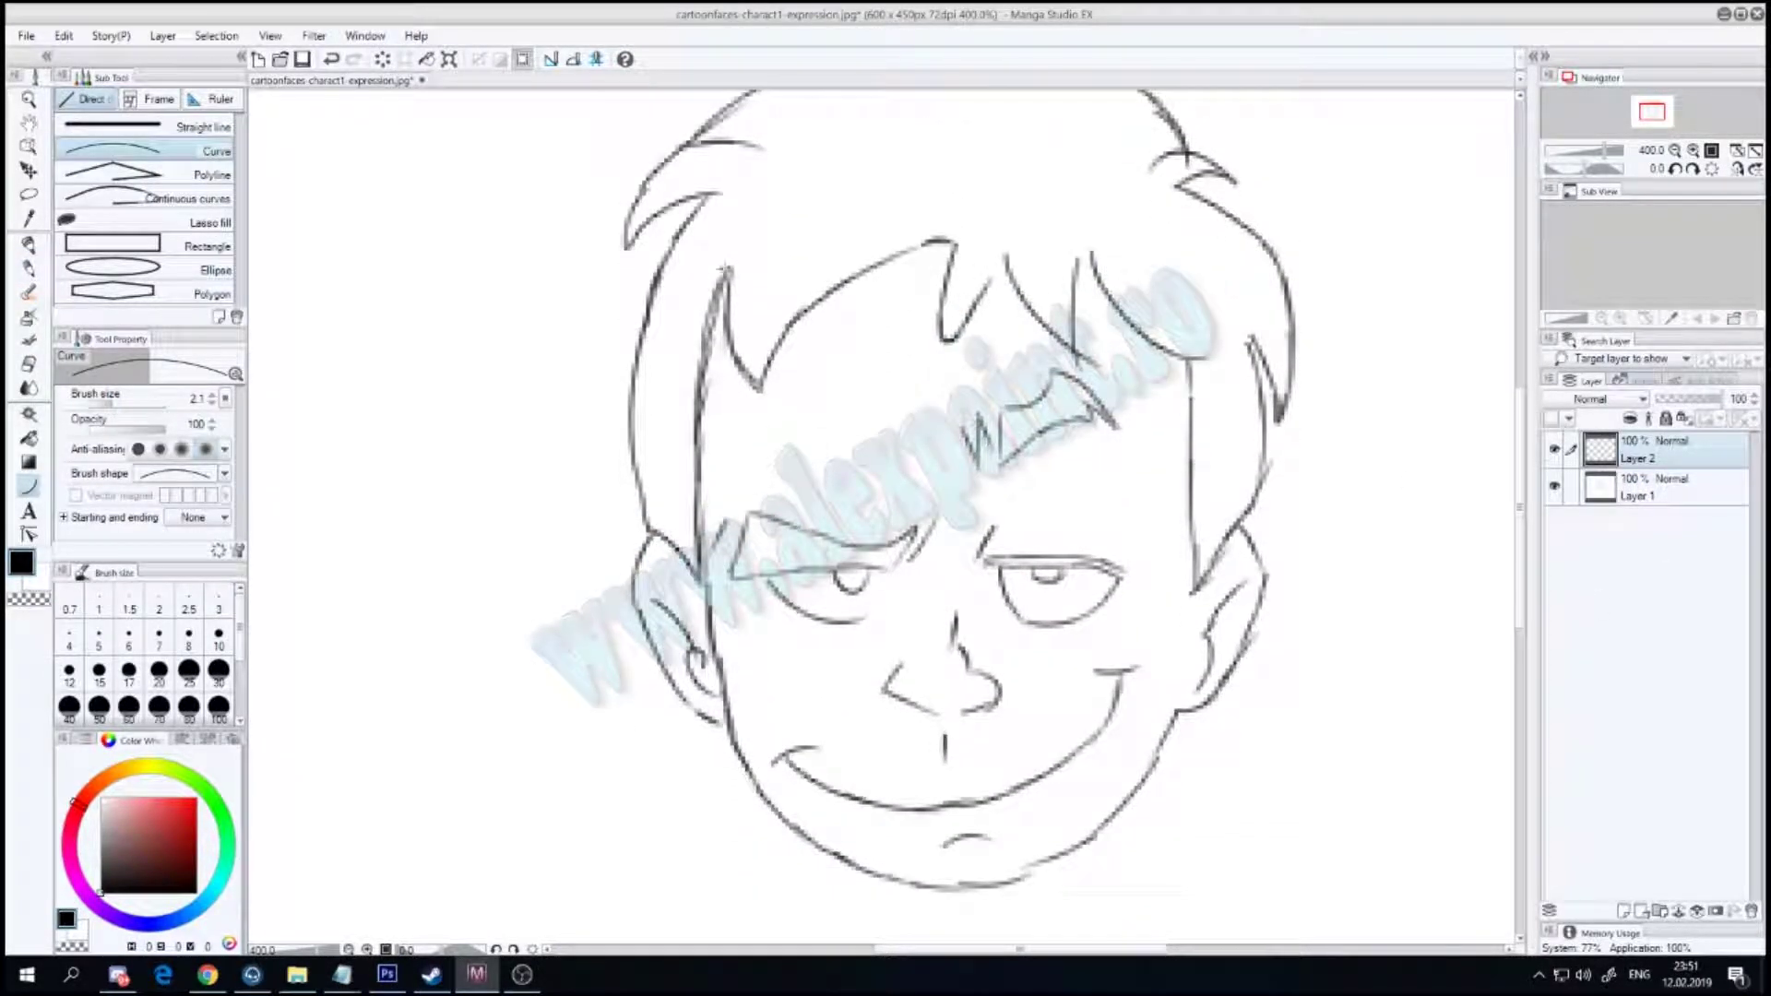
pyautogui.scroll(2, 959, 516)
pyautogui.scroll(2, 960, 517)
pyautogui.moveTo(733, 436); pyautogui.dragTo(696, 749)
pyautogui.click(692, 590)
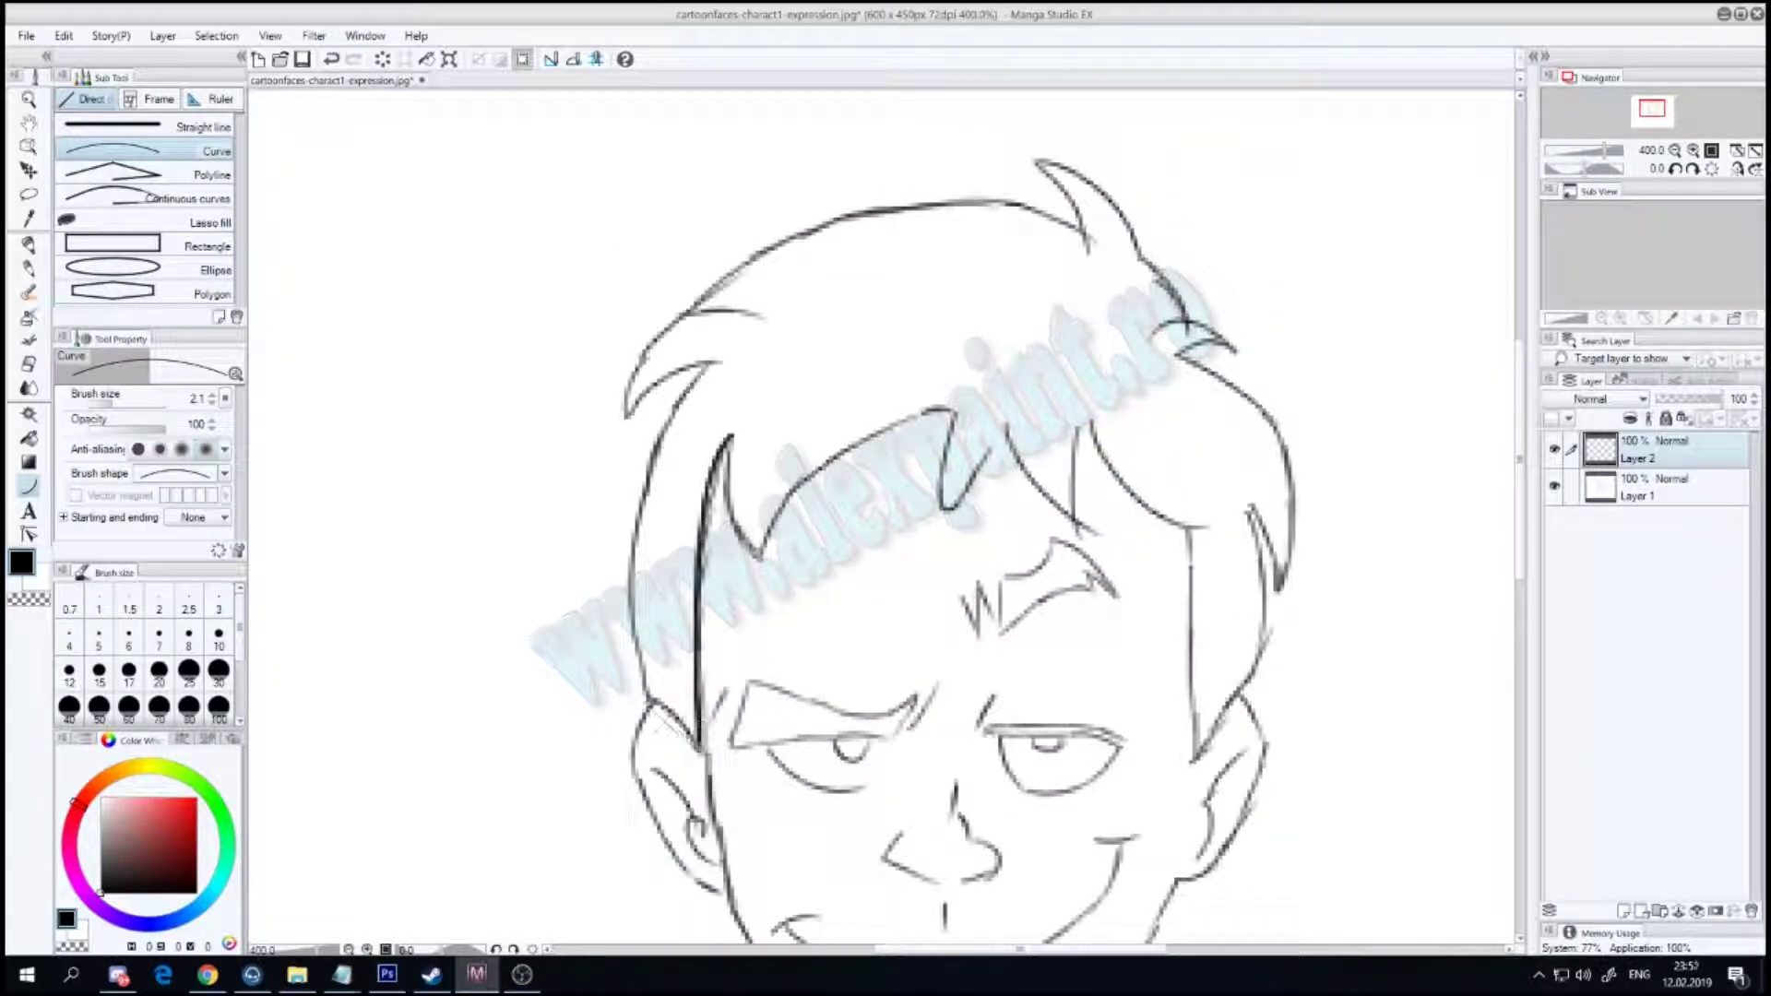
pyautogui.moveTo(696, 747); pyautogui.dragTo(713, 366)
pyautogui.click(603, 480)
# Step: Ink the inner and outer hair hooks and the curve along the top of the hair
pyautogui.moveTo(627, 415); pyautogui.dragTo(719, 362)
pyautogui.click(664, 358)
pyautogui.moveTo(627, 415)
pyautogui.mouseDown()
pyautogui.moveTo(690, 311)
pyautogui.moveTo(761, 315)
pyautogui.moveTo(1087, 235)
pyautogui.mouseUp()
pyautogui.click(718, 323)
pyautogui.click(733, 309)
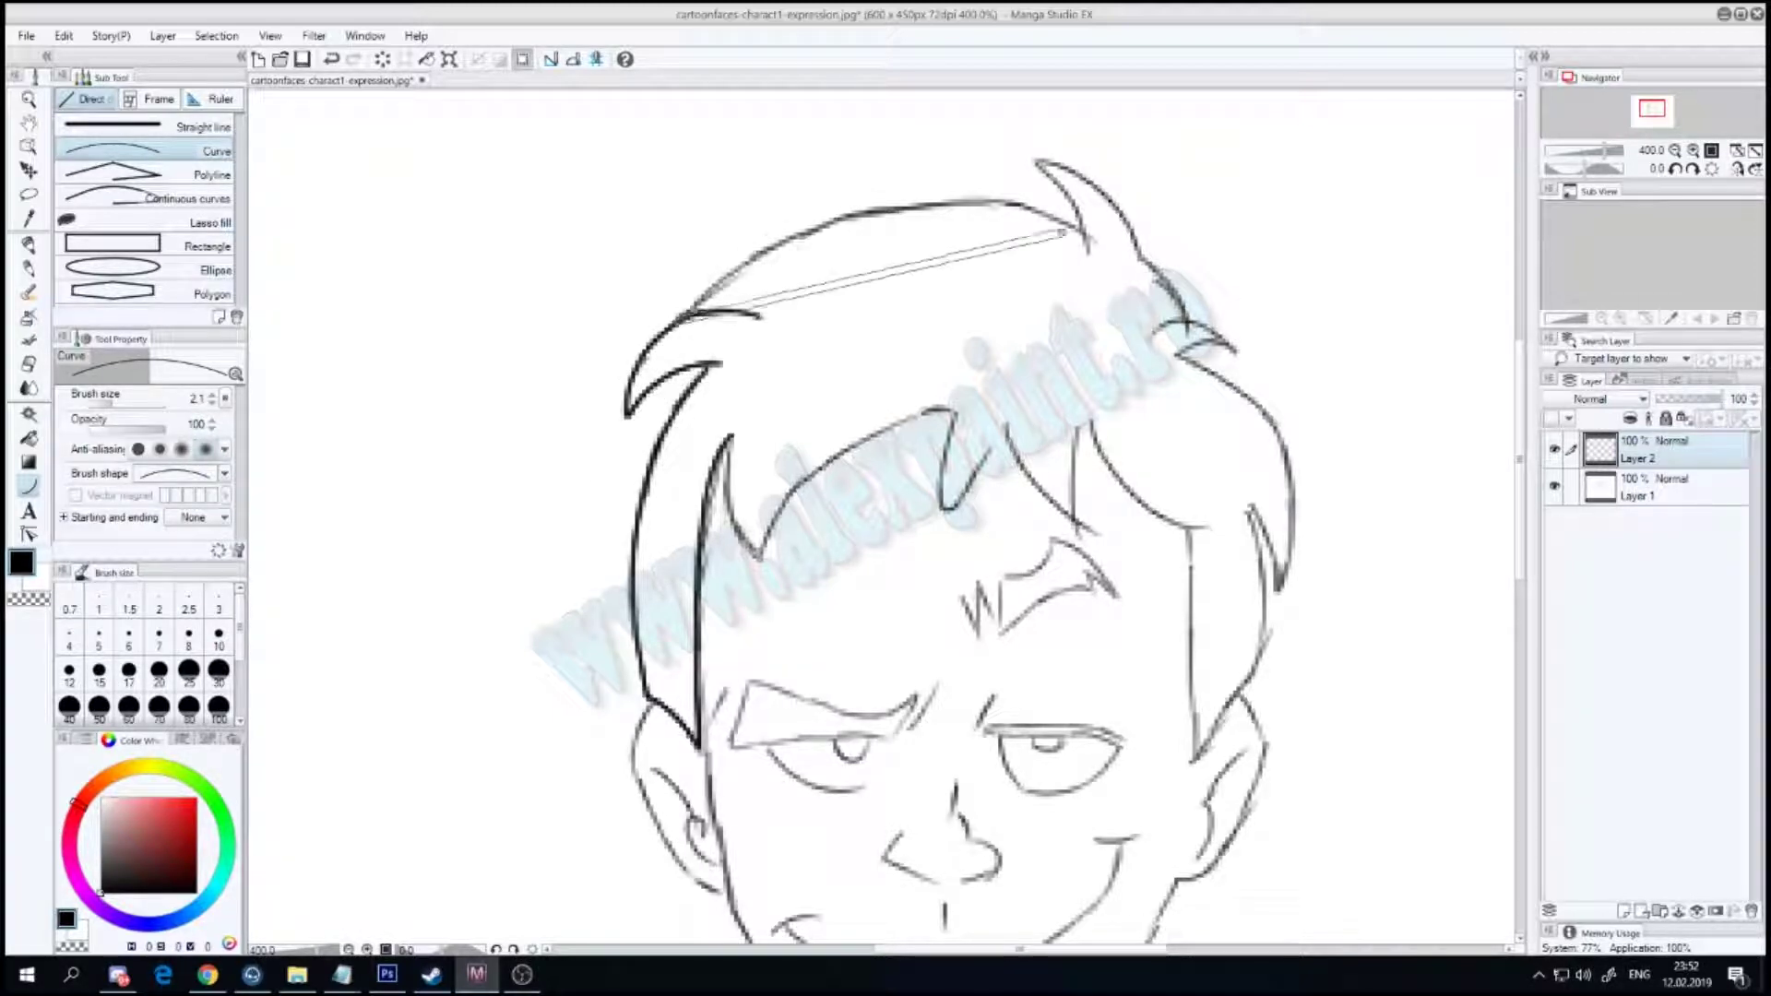
pyautogui.click(871, 144)
# Step: Ink both edges of the top-right hair spike, the small right hook and the right hair side
pyautogui.moveTo(1036, 160); pyautogui.dragTo(1089, 247)
pyautogui.click(1086, 208)
pyautogui.moveTo(1037, 161); pyautogui.dragTo(1236, 350)
pyautogui.click(1167, 374)
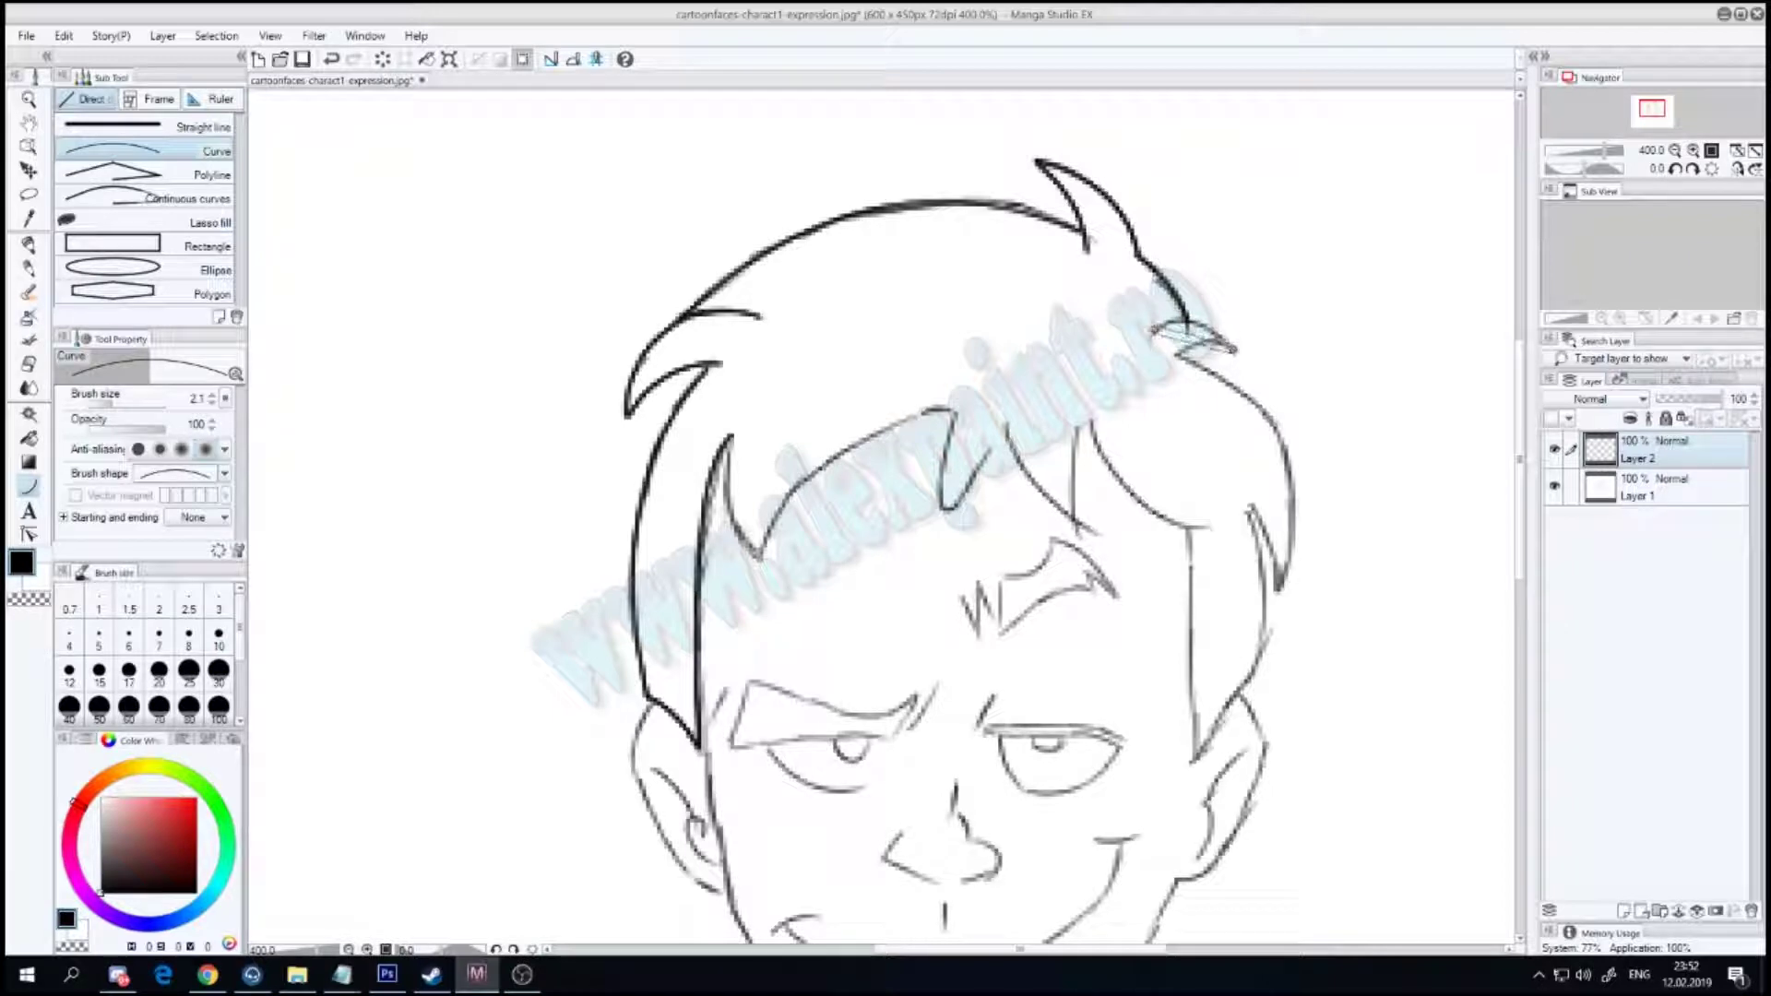
pyautogui.click(1190, 305)
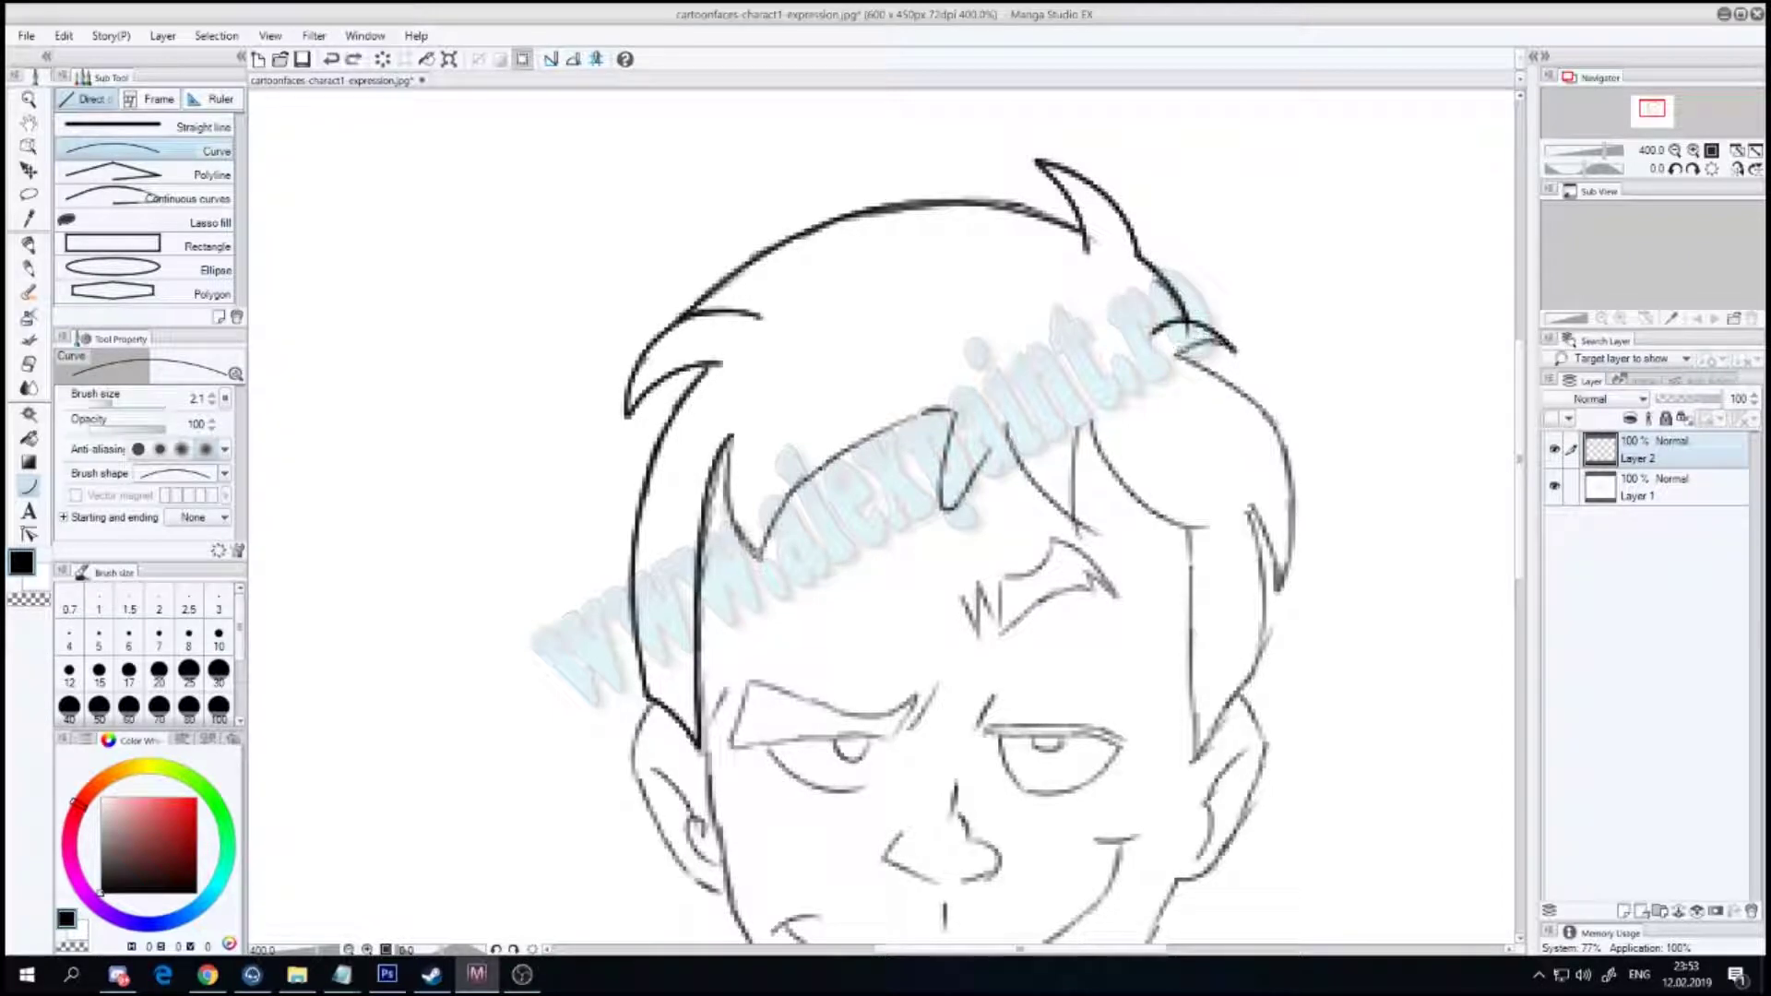
pyautogui.moveTo(1180, 361); pyautogui.dragTo(1282, 517)
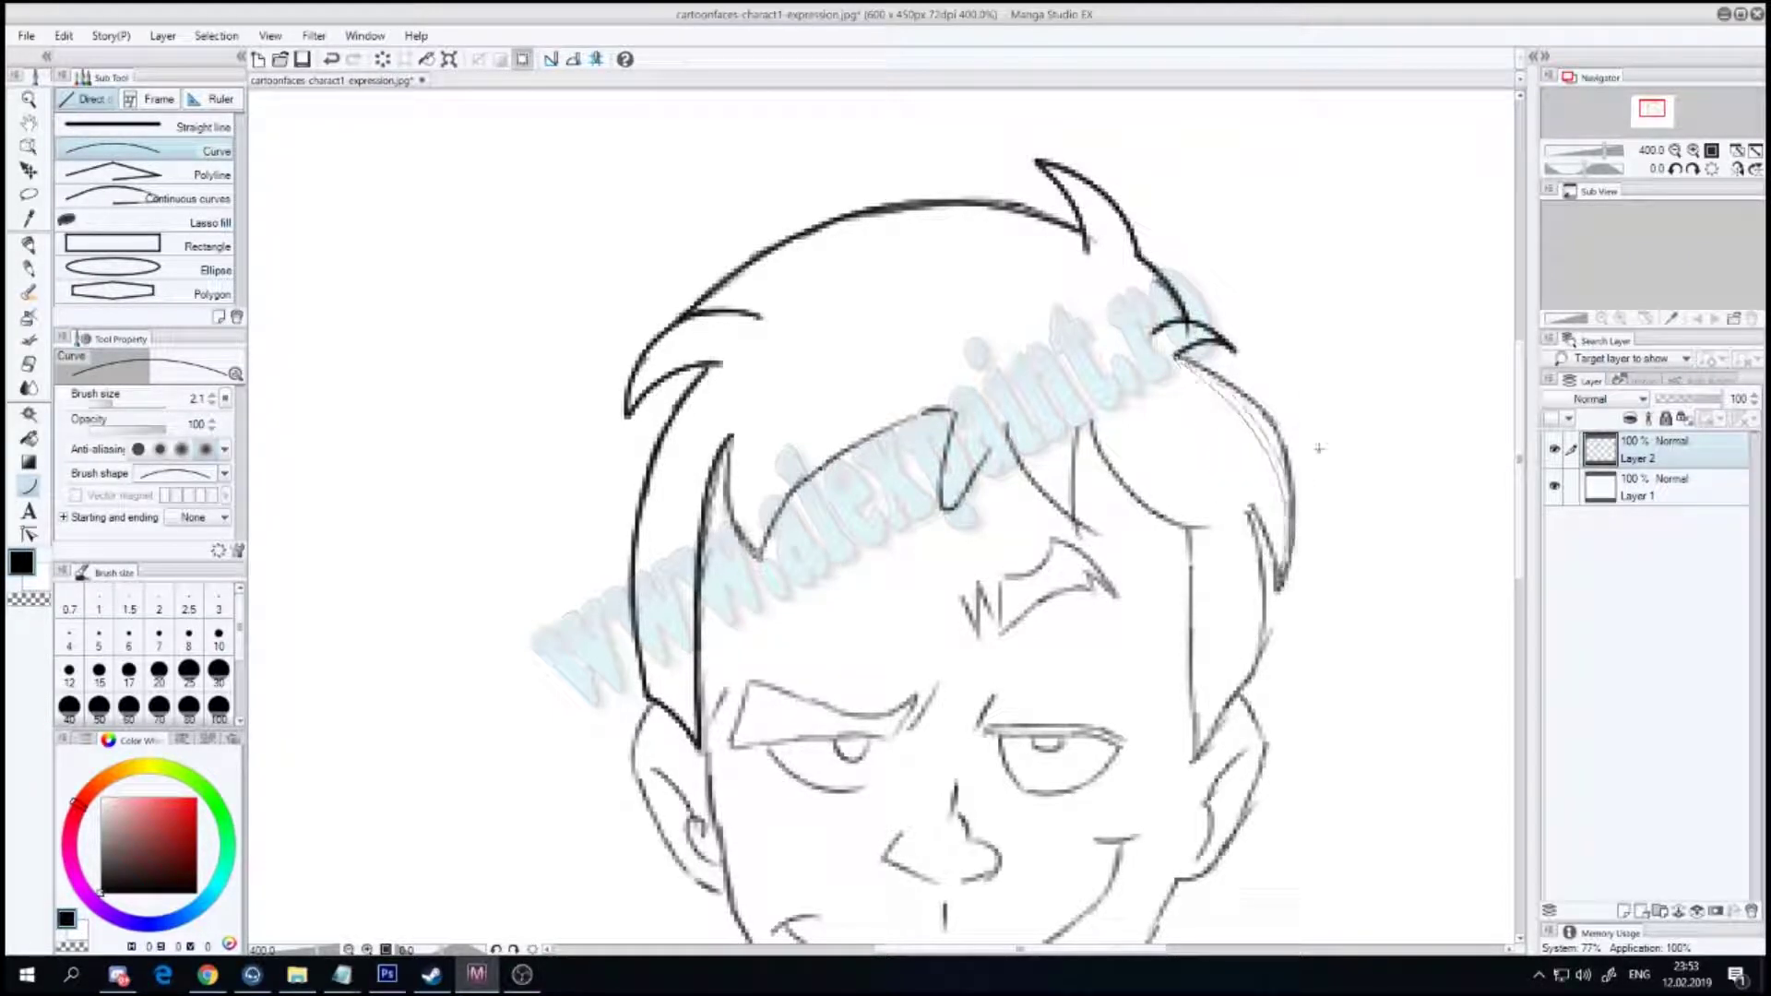
pyautogui.click(1332, 409)
# Step: Ink the right hair spike, redoing failed strokes, plus the near-vertical line on the right
pyautogui.moveTo(1252, 505); pyautogui.dragTo(1280, 588)
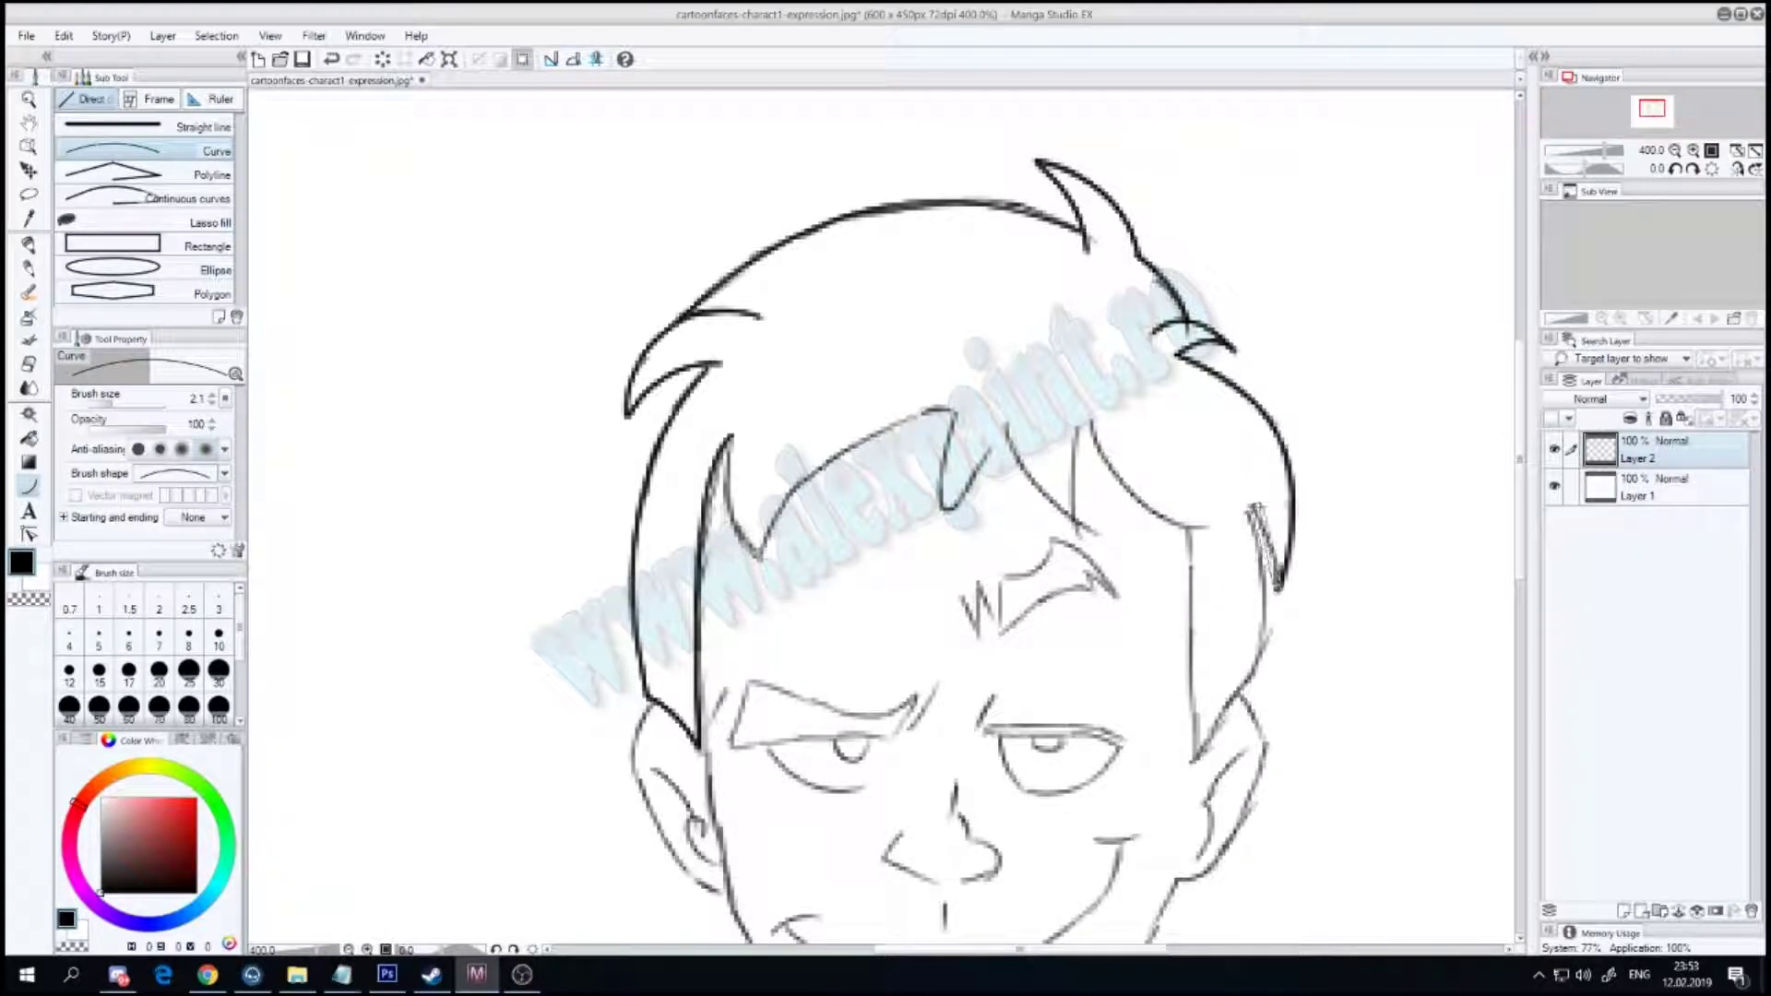
pyautogui.hotkey('ctrl', 'z')
pyautogui.moveTo(1245, 505); pyautogui.dragTo(1268, 646)
pyautogui.hotkey('ctrl', 'z')
pyautogui.moveTo(1244, 502); pyautogui.dragTo(1192, 761)
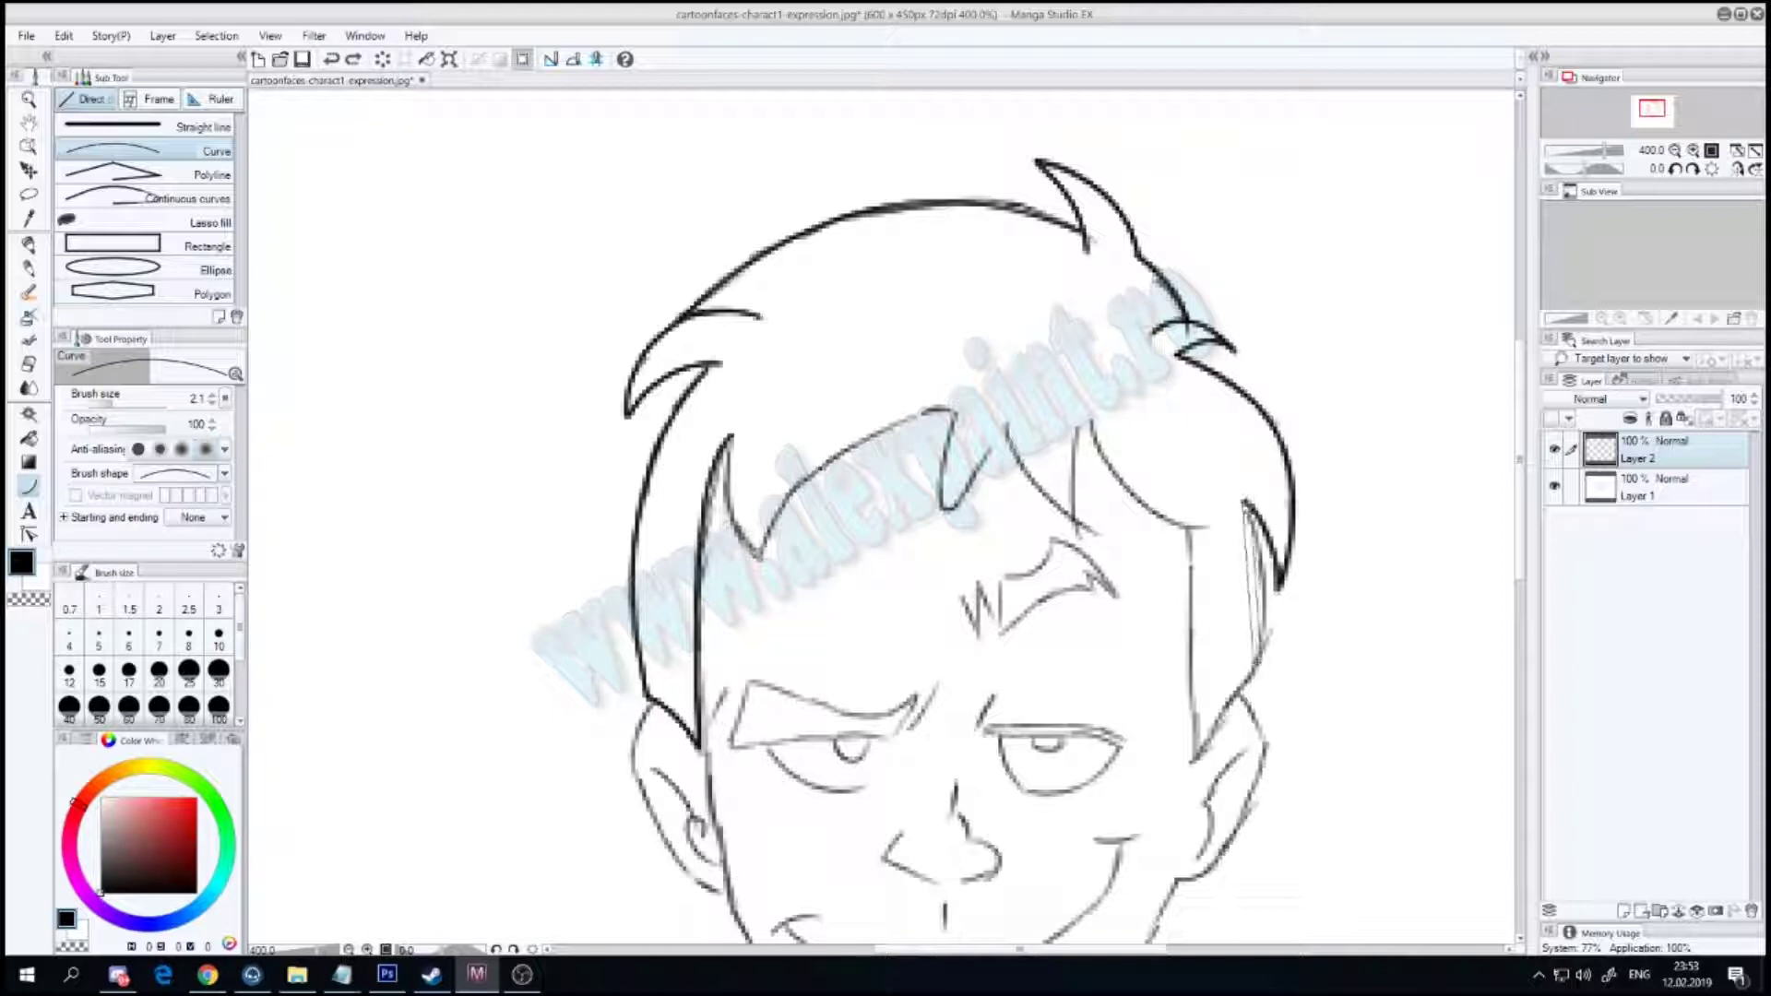
pyautogui.click(1227, 700)
pyautogui.moveTo(1189, 527); pyautogui.dragTo(1194, 758)
pyautogui.click(1164, 486)
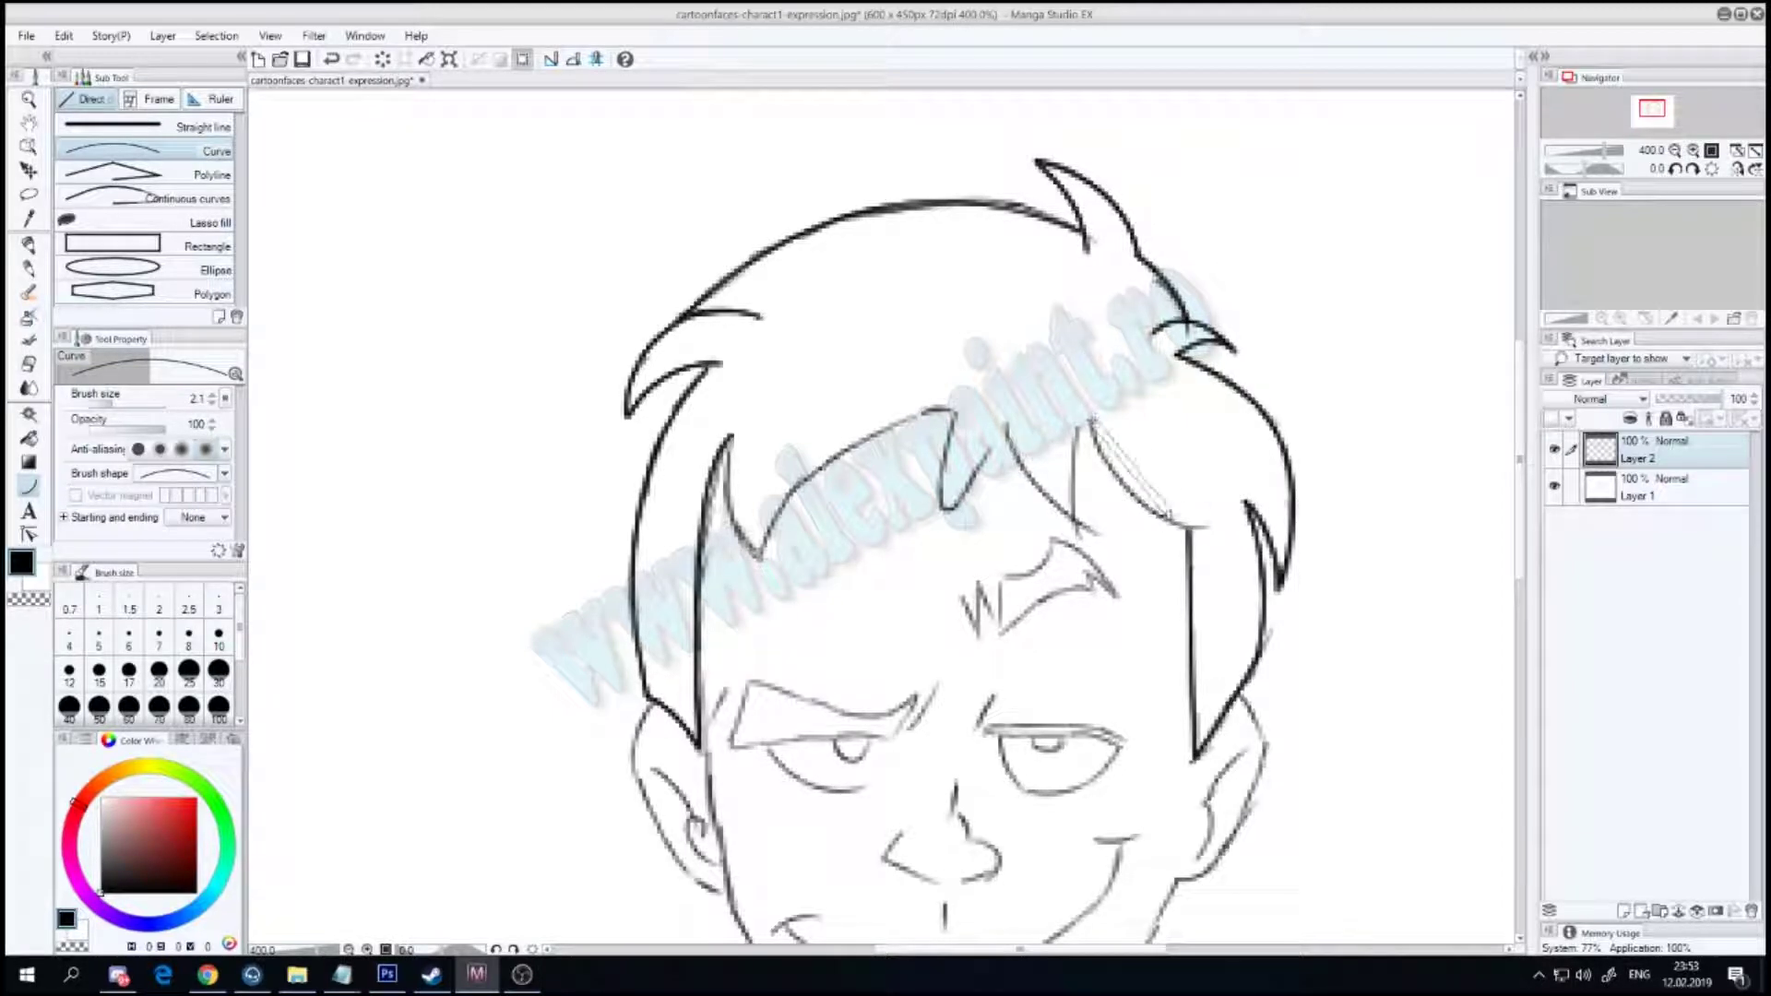
# Step: Ink the fringe strands, the inner fringe line and the long curve across the fringe
pyautogui.click(1112, 475)
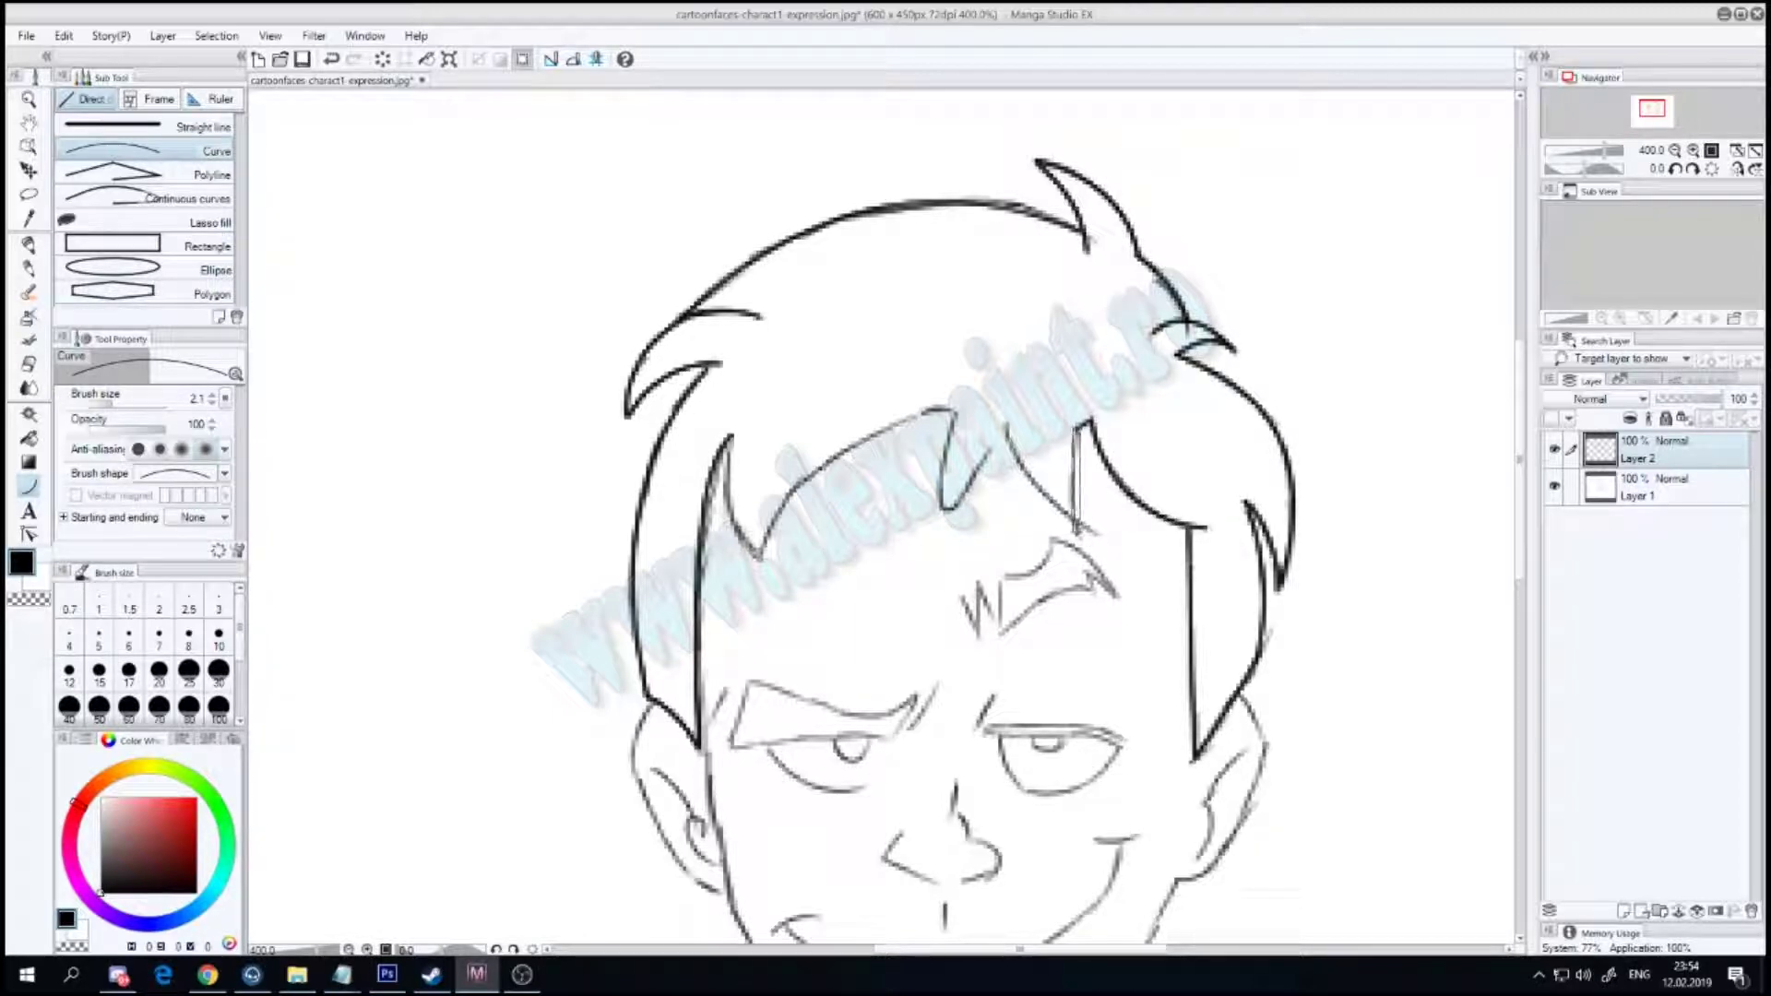
pyautogui.moveTo(1075, 525); pyautogui.dragTo(1004, 420)
pyautogui.click(1000, 436)
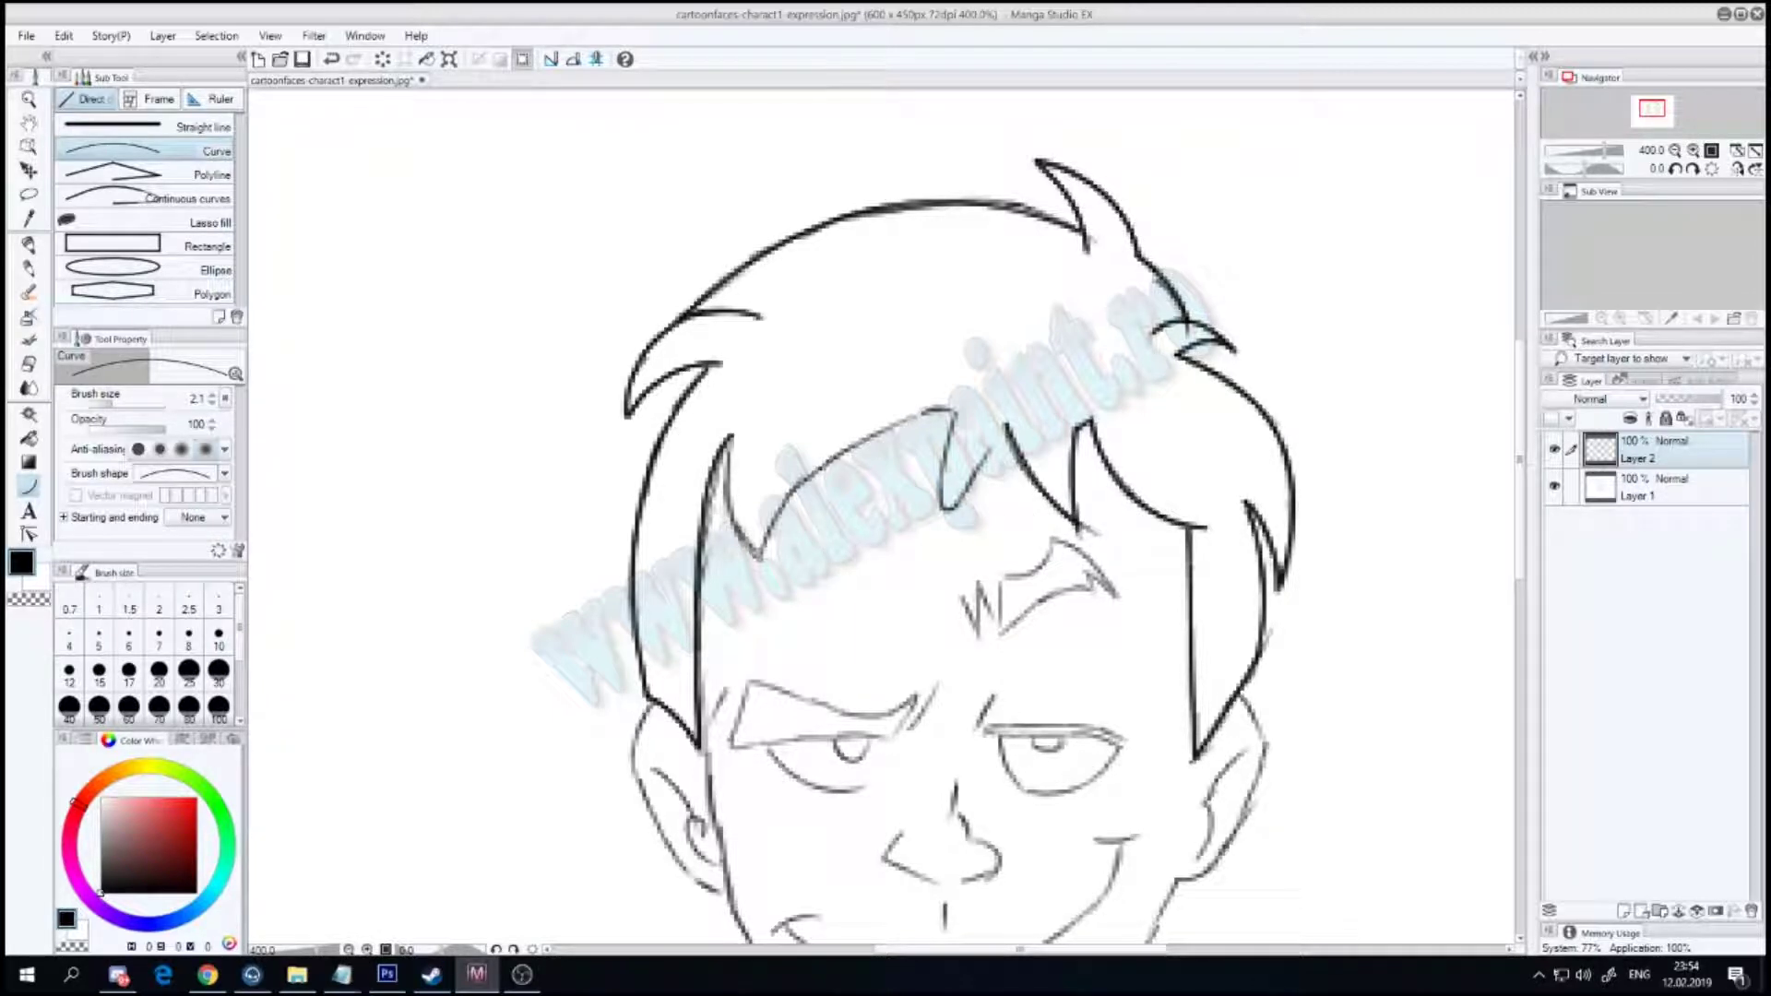
pyautogui.click(955, 503)
pyautogui.moveTo(941, 502)
pyautogui.mouseDown()
pyautogui.moveTo(950, 436)
pyautogui.moveTo(759, 558)
pyautogui.mouseUp()
pyautogui.click(950, 420)
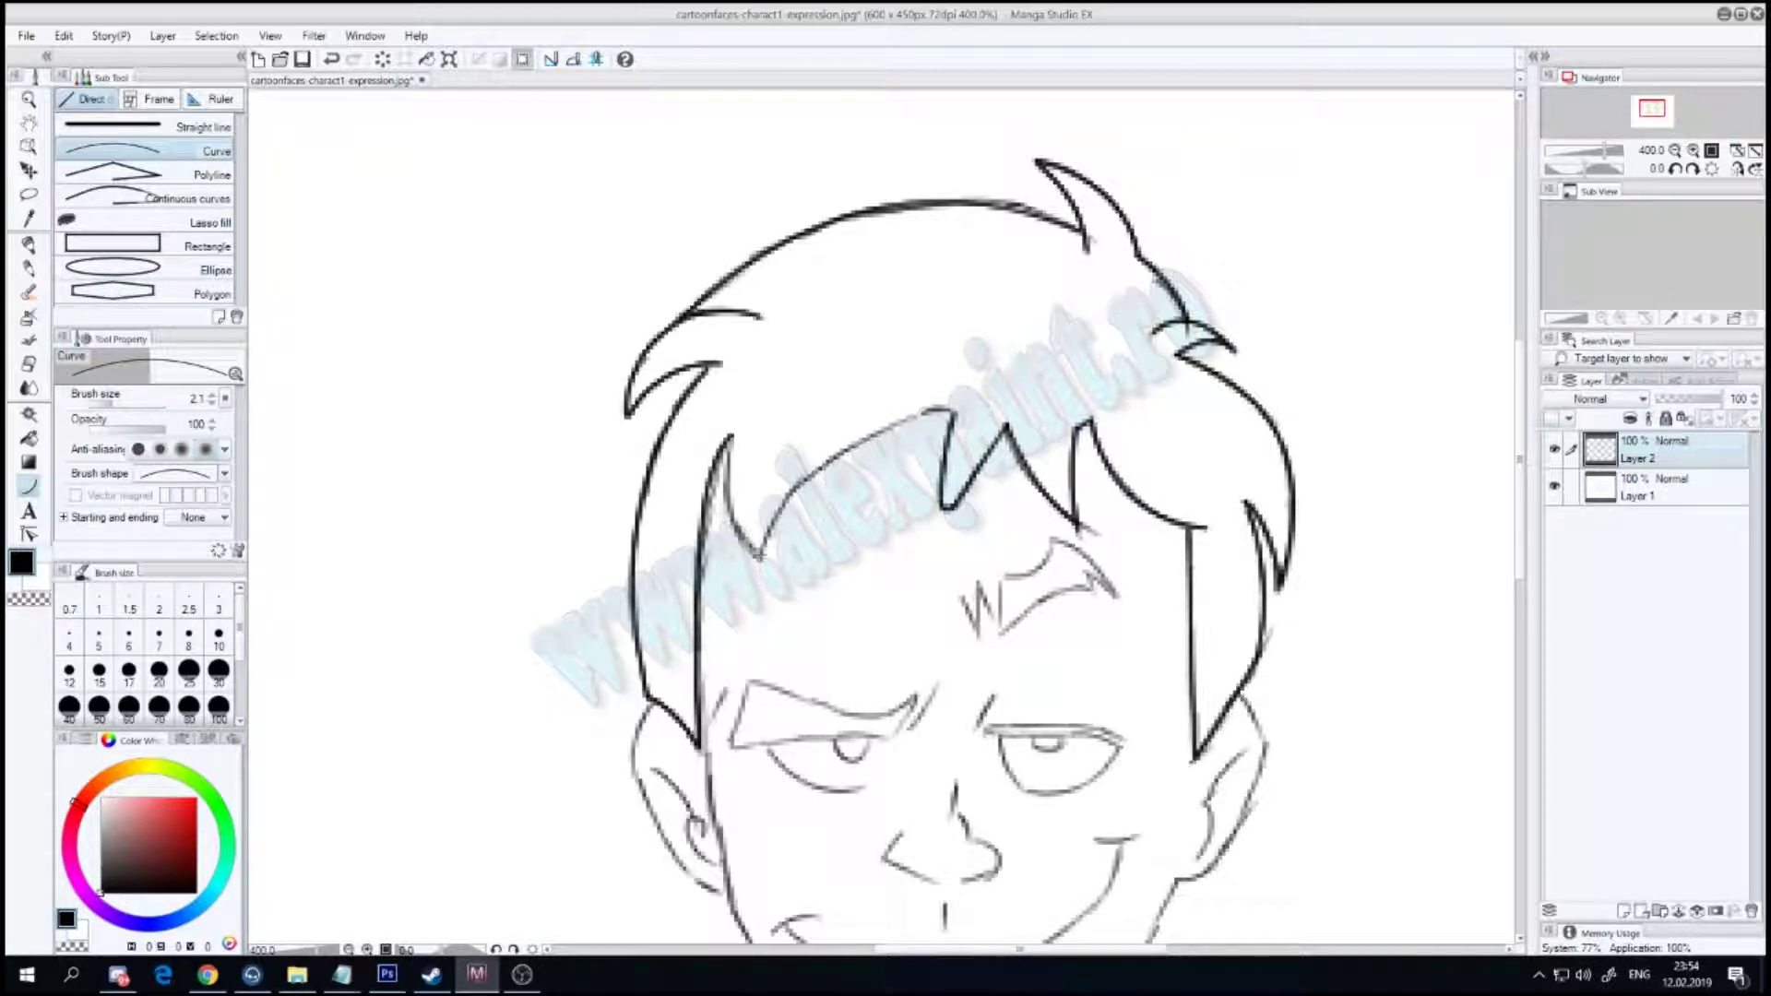
pyautogui.click(801, 427)
pyautogui.click(734, 498)
pyautogui.doubleClick(1637, 458)
# Step: Rename the hair layer to 'par' and add a new layer above it
pyautogui.write('par')
pyautogui.press('Return')
pyautogui.click(1625, 913)
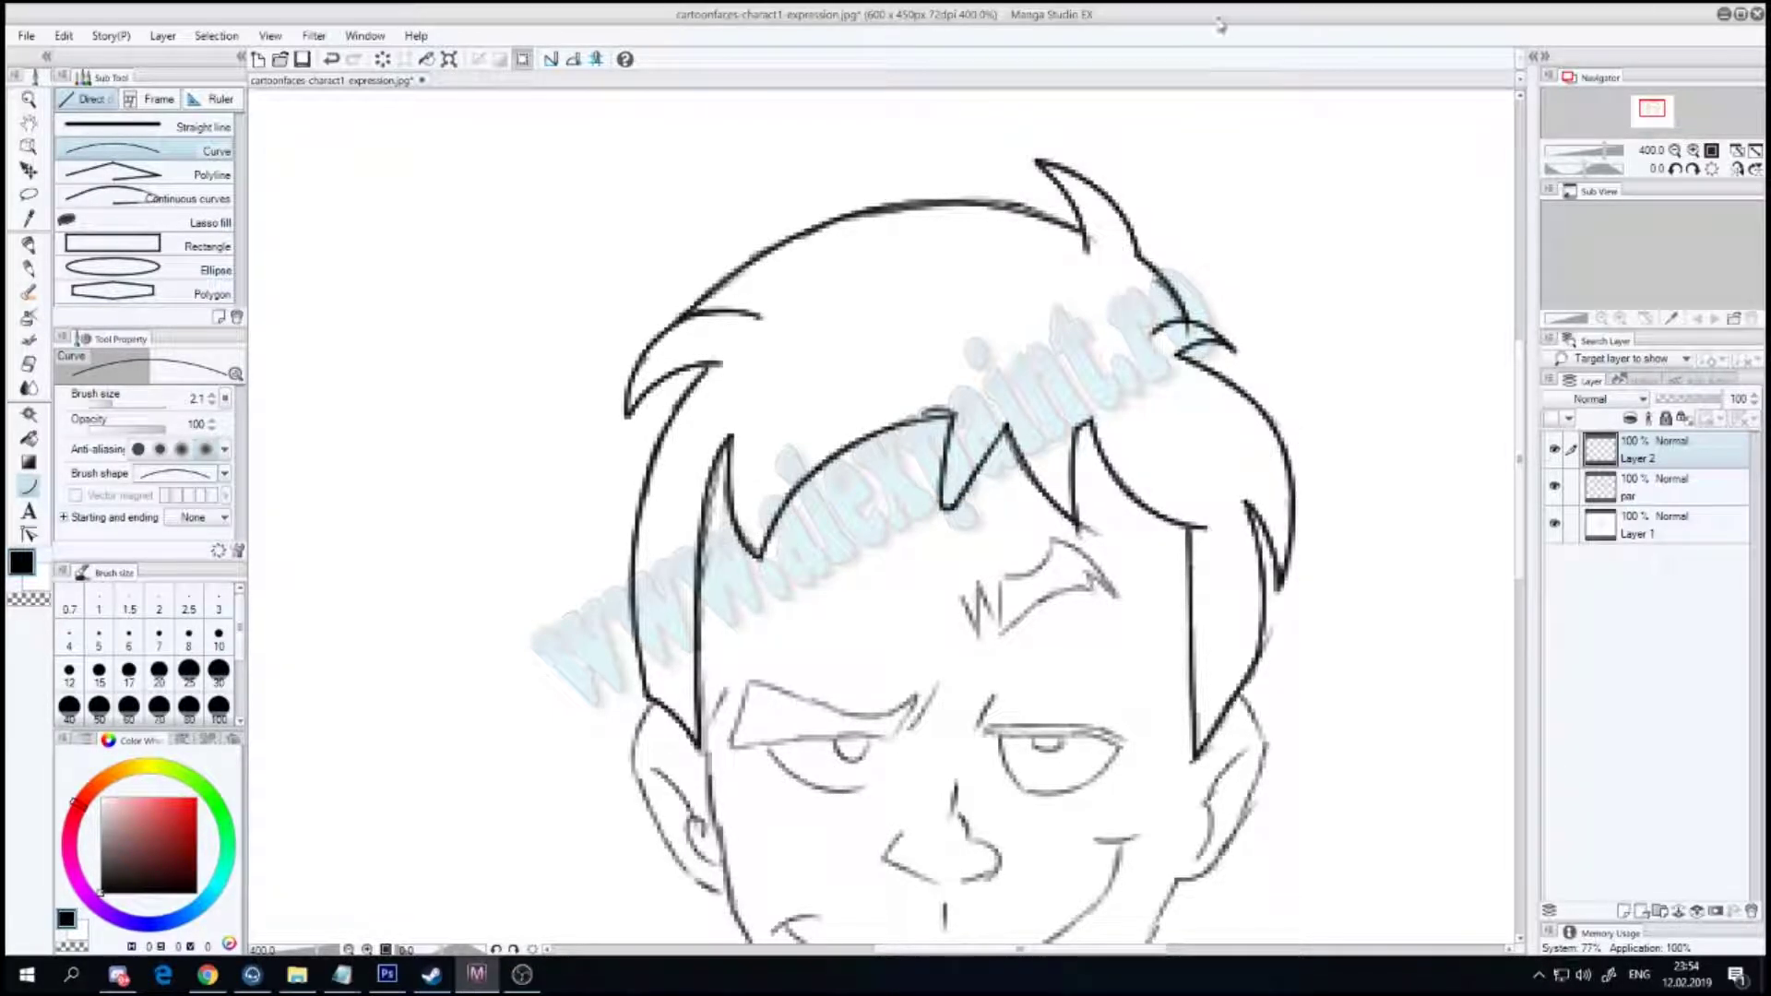
# Step: Ink the left ear's outline, inner curve and curl
pyautogui.moveTo(1522, 434); pyautogui.dragTo(1522, 486)
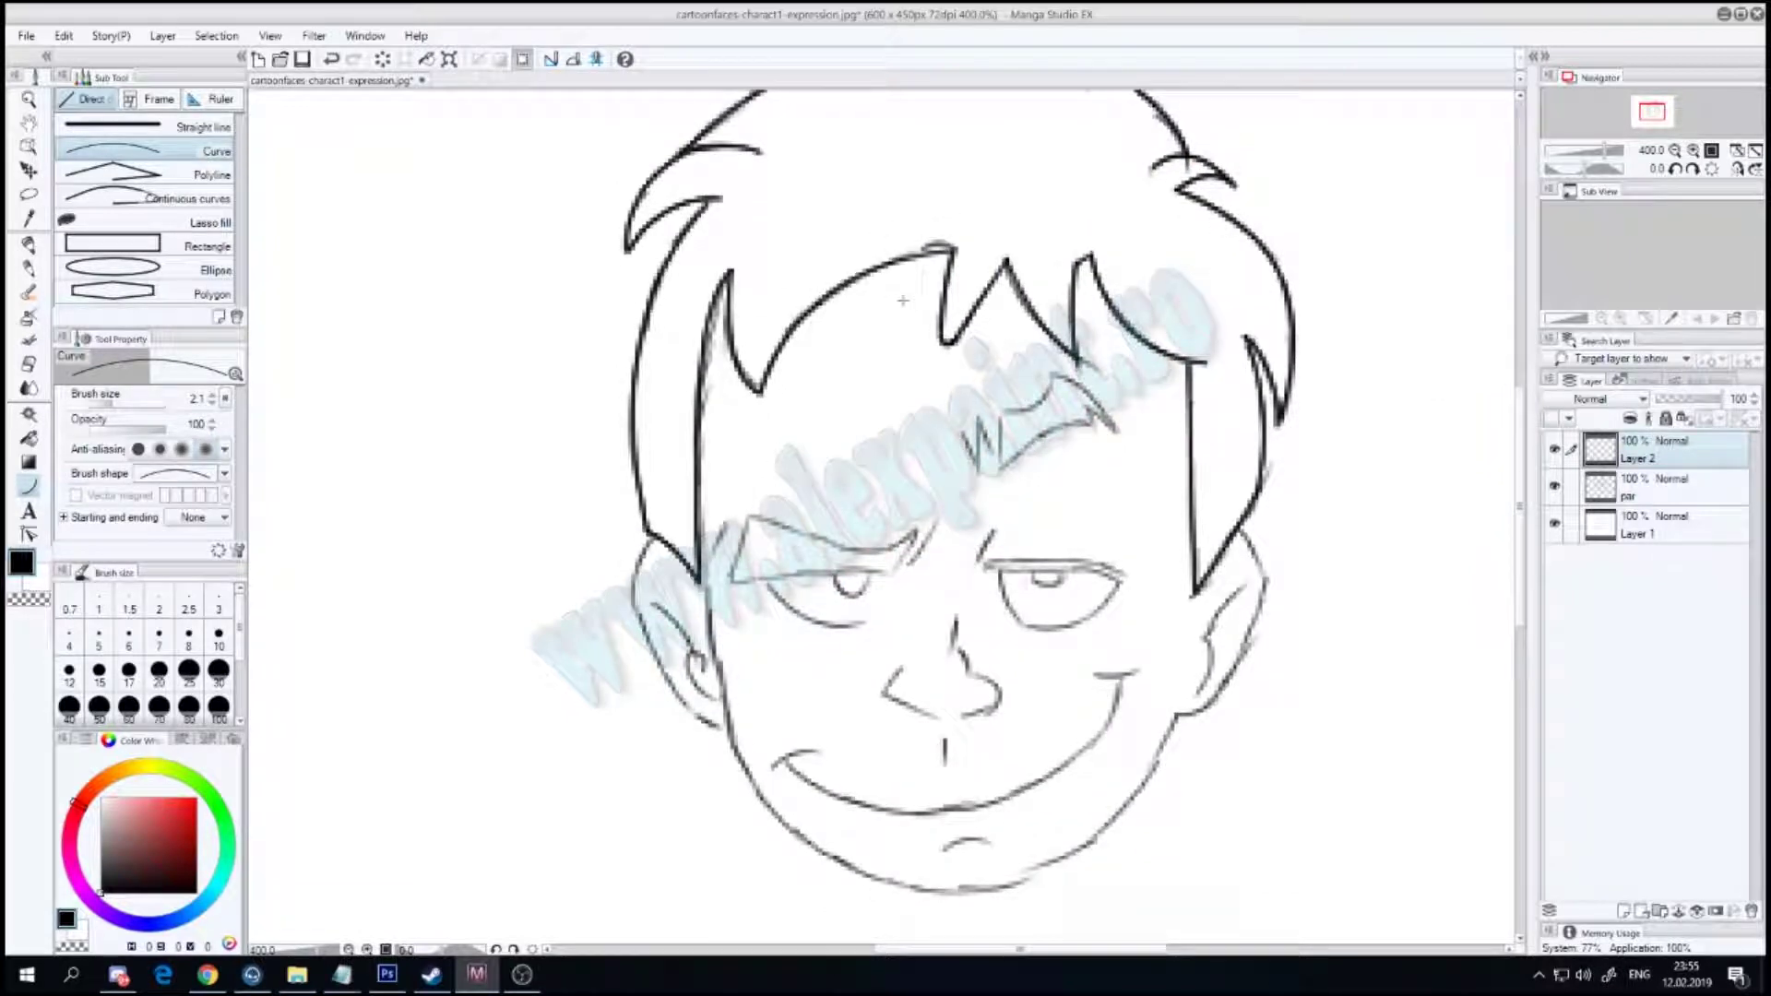
pyautogui.moveTo(648, 540); pyautogui.dragTo(678, 722)
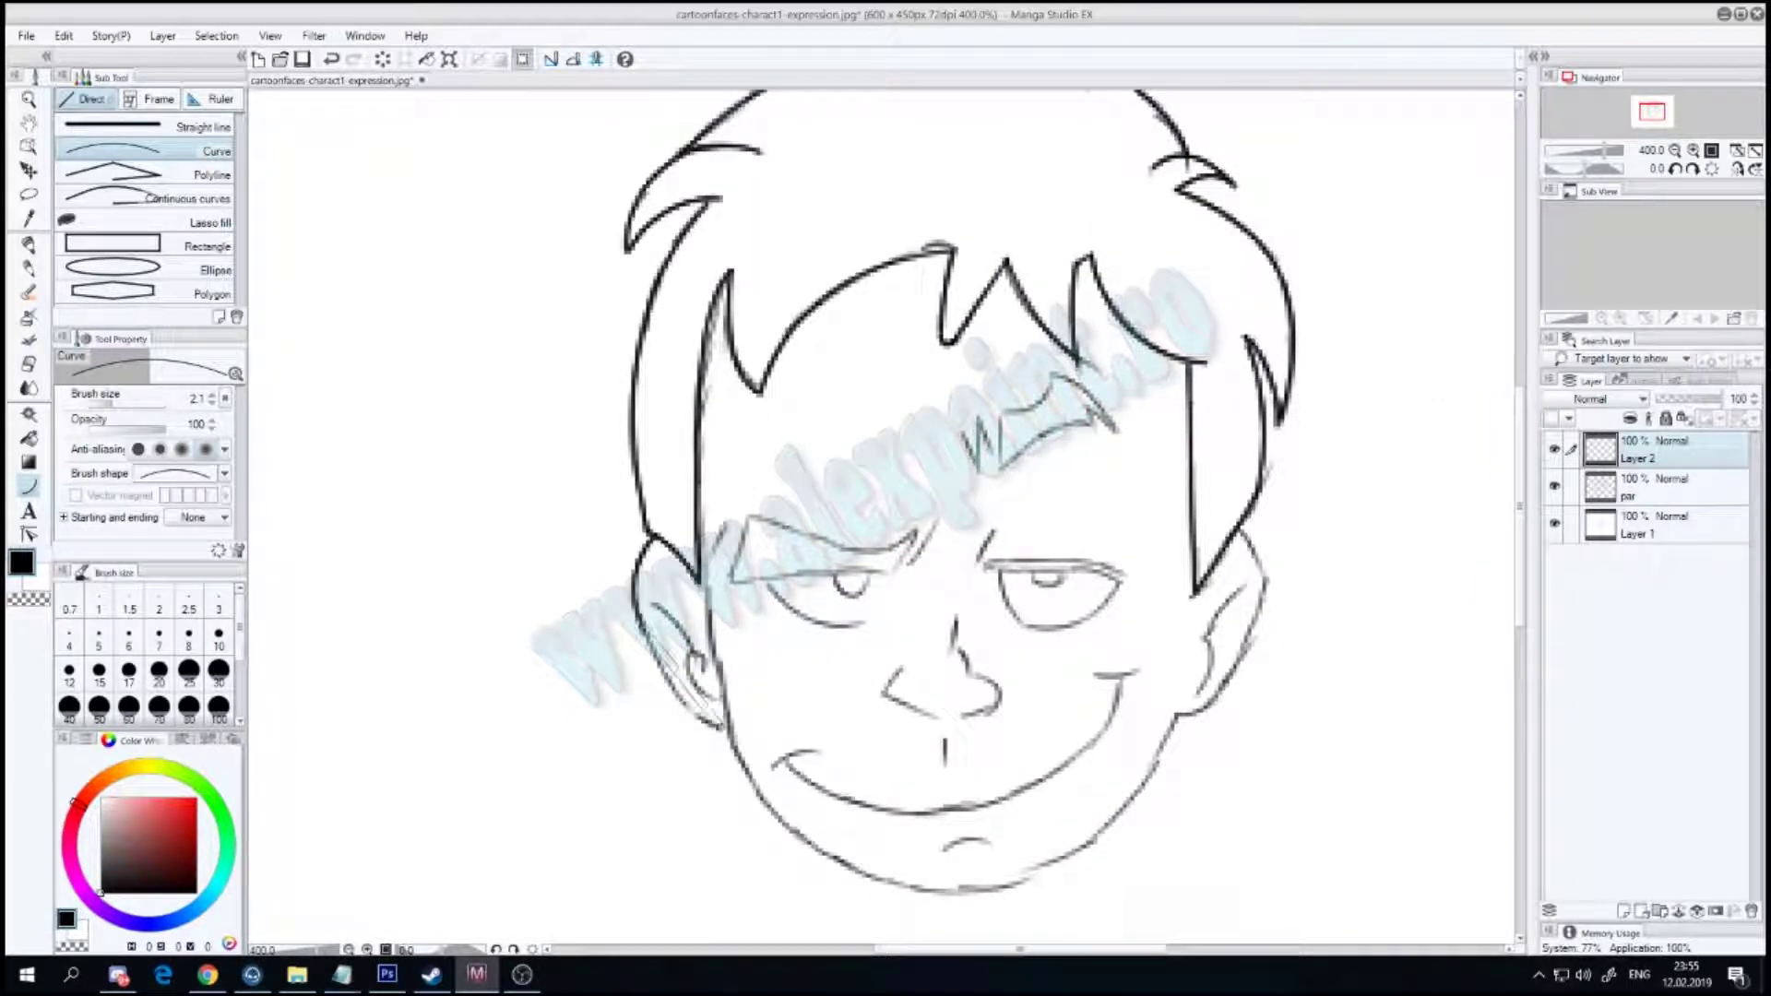
pyautogui.moveTo(651, 599)
pyautogui.mouseDown()
pyautogui.moveTo(694, 656)
pyautogui.moveTo(686, 692)
pyautogui.mouseUp()
pyautogui.click(681, 616)
pyautogui.click(690, 690)
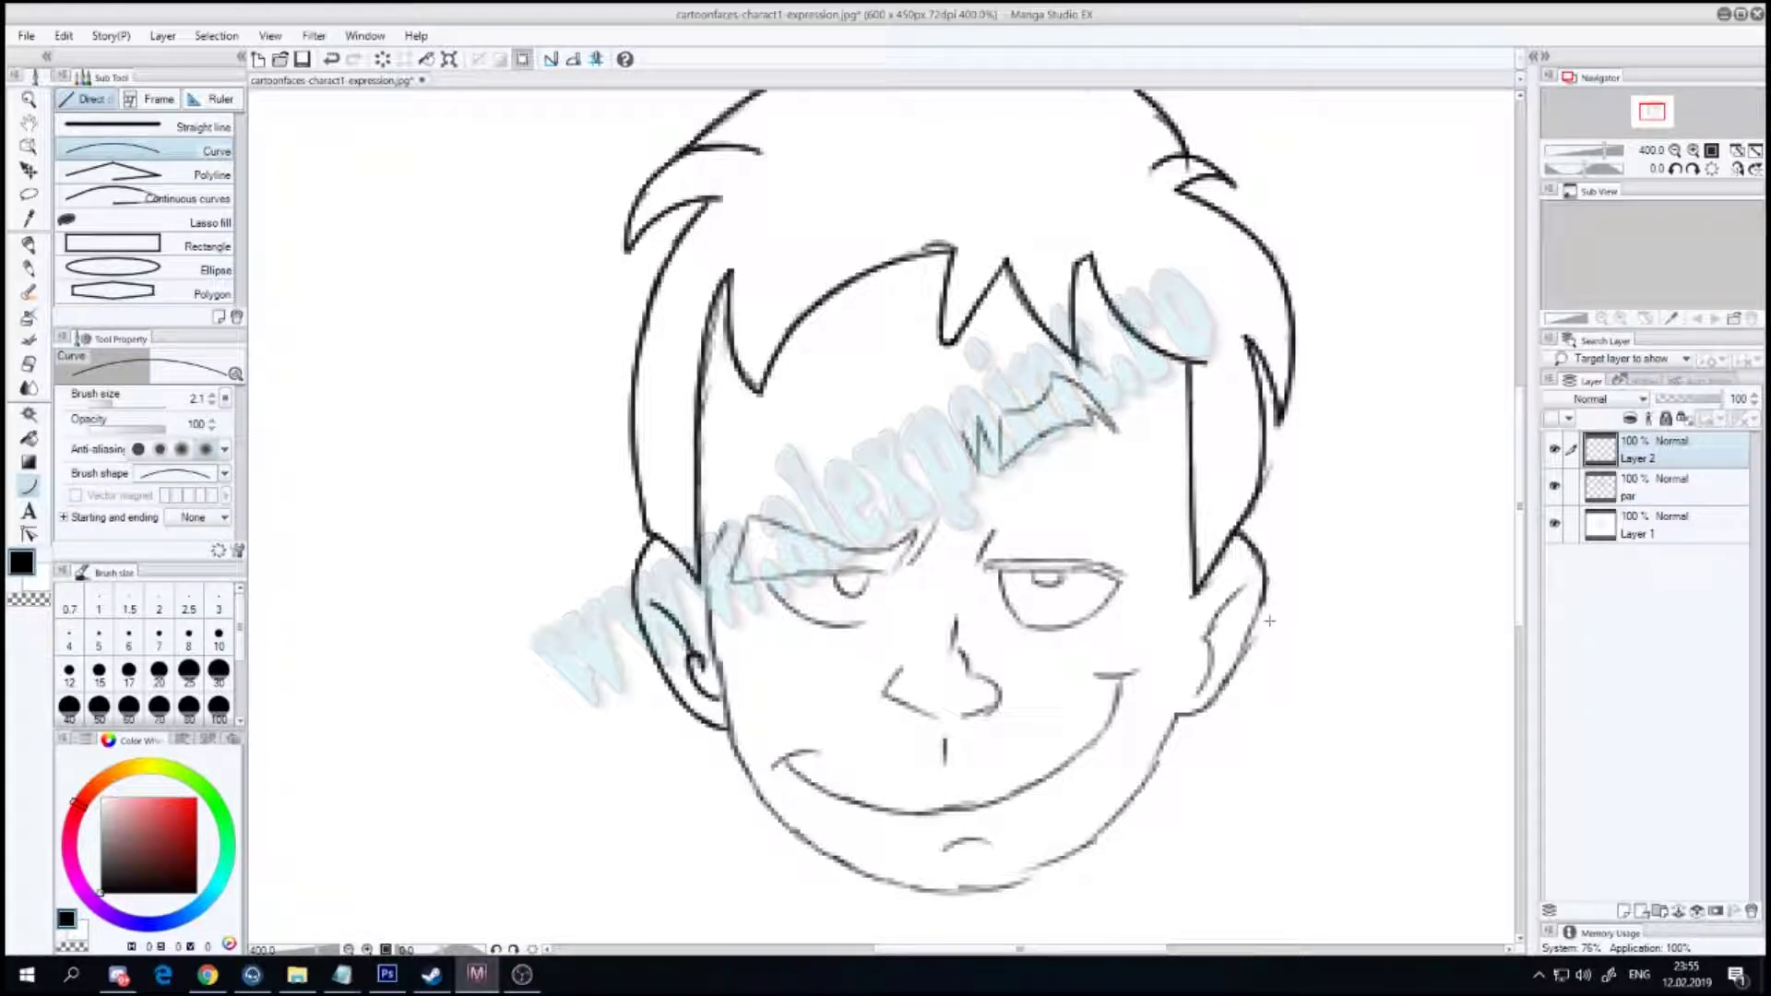
# Step: Ink the right ear's outer contour and inner curve
pyautogui.moveTo(1263, 583); pyautogui.dragTo(1171, 718)
pyautogui.click(1242, 590)
pyautogui.moveTo(1242, 590); pyautogui.dragTo(1204, 639)
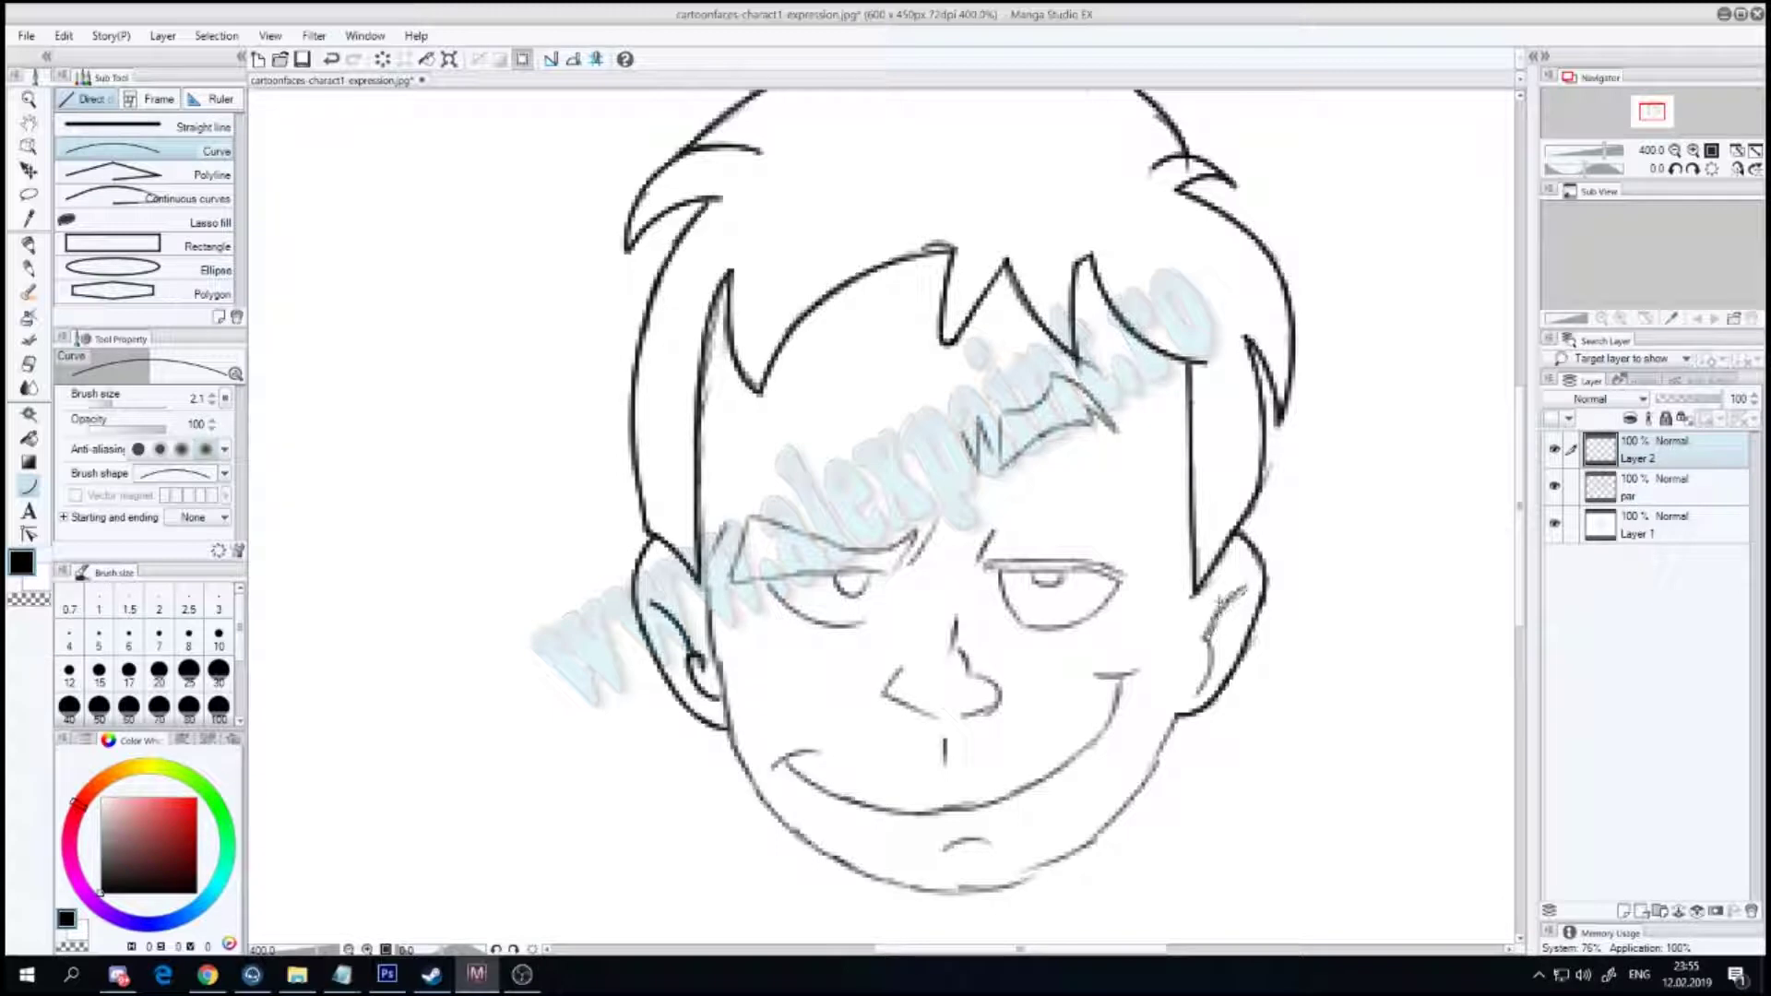
pyautogui.click(1206, 669)
# Step: Rename the ears layer to 'urechi'
pyautogui.doubleClick(1651, 458)
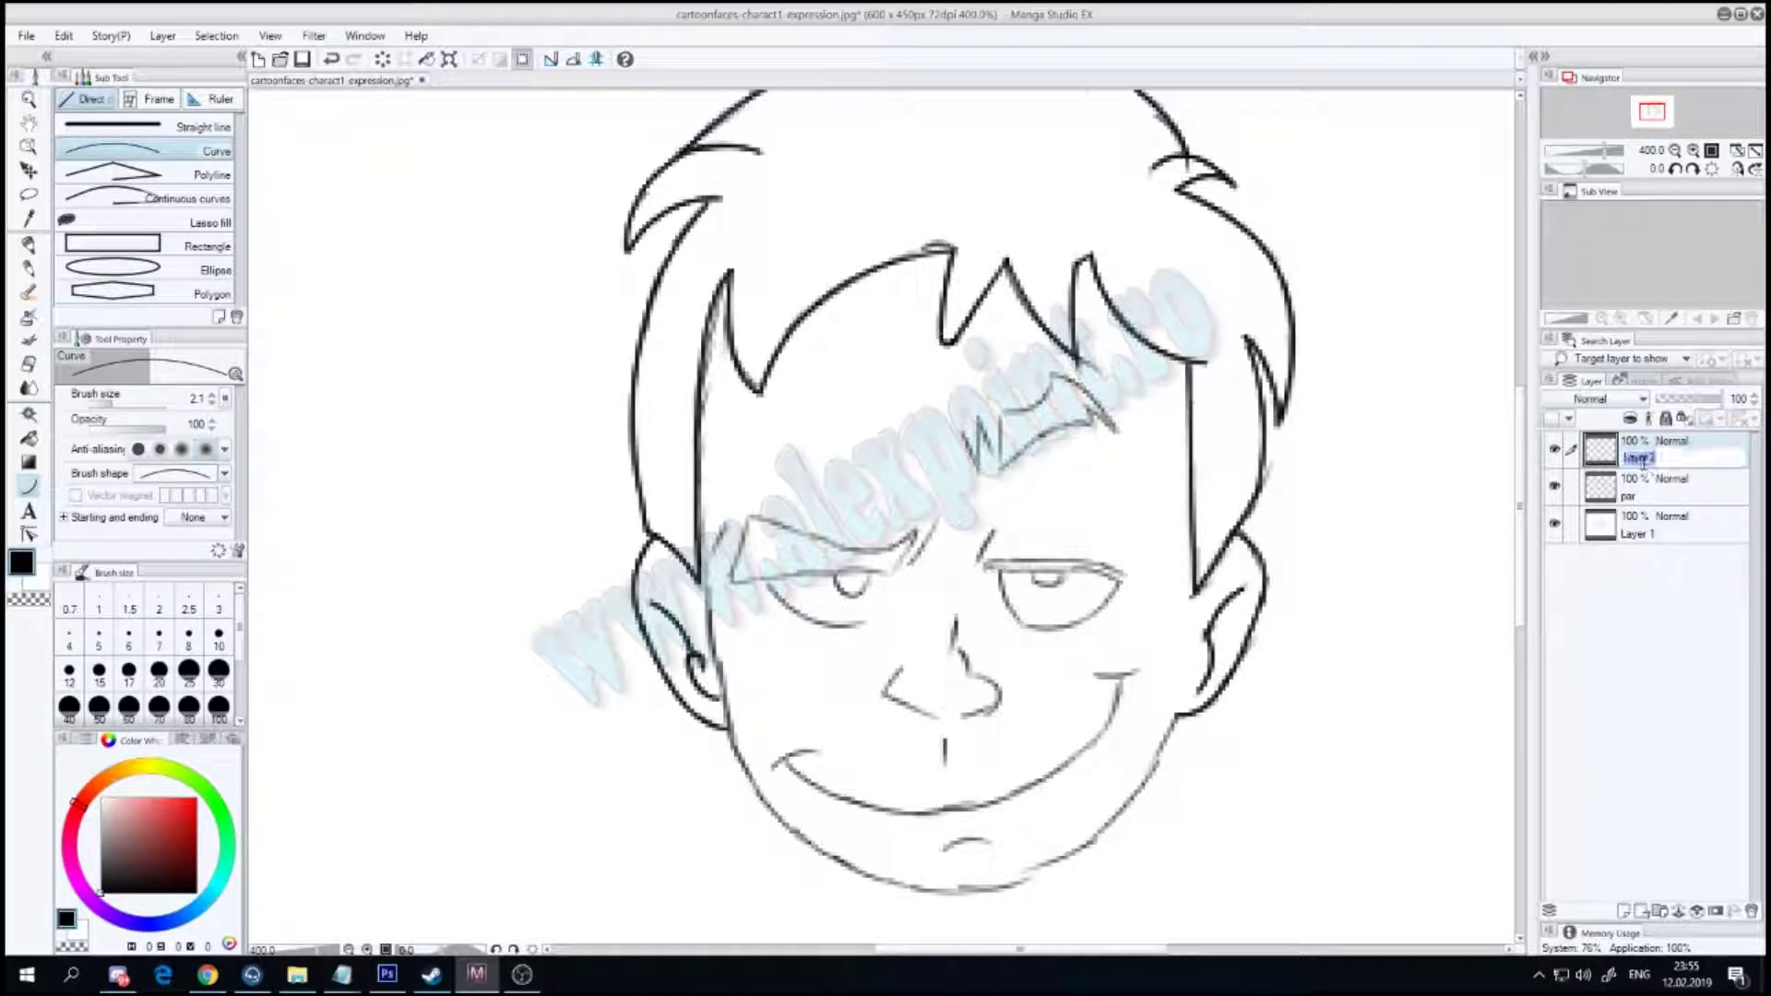
pyautogui.write('urechi')
pyautogui.press('Return')
# Step: On a new layer, ink the jaw, chin and right face line up to the ears
pyautogui.click(1623, 911)
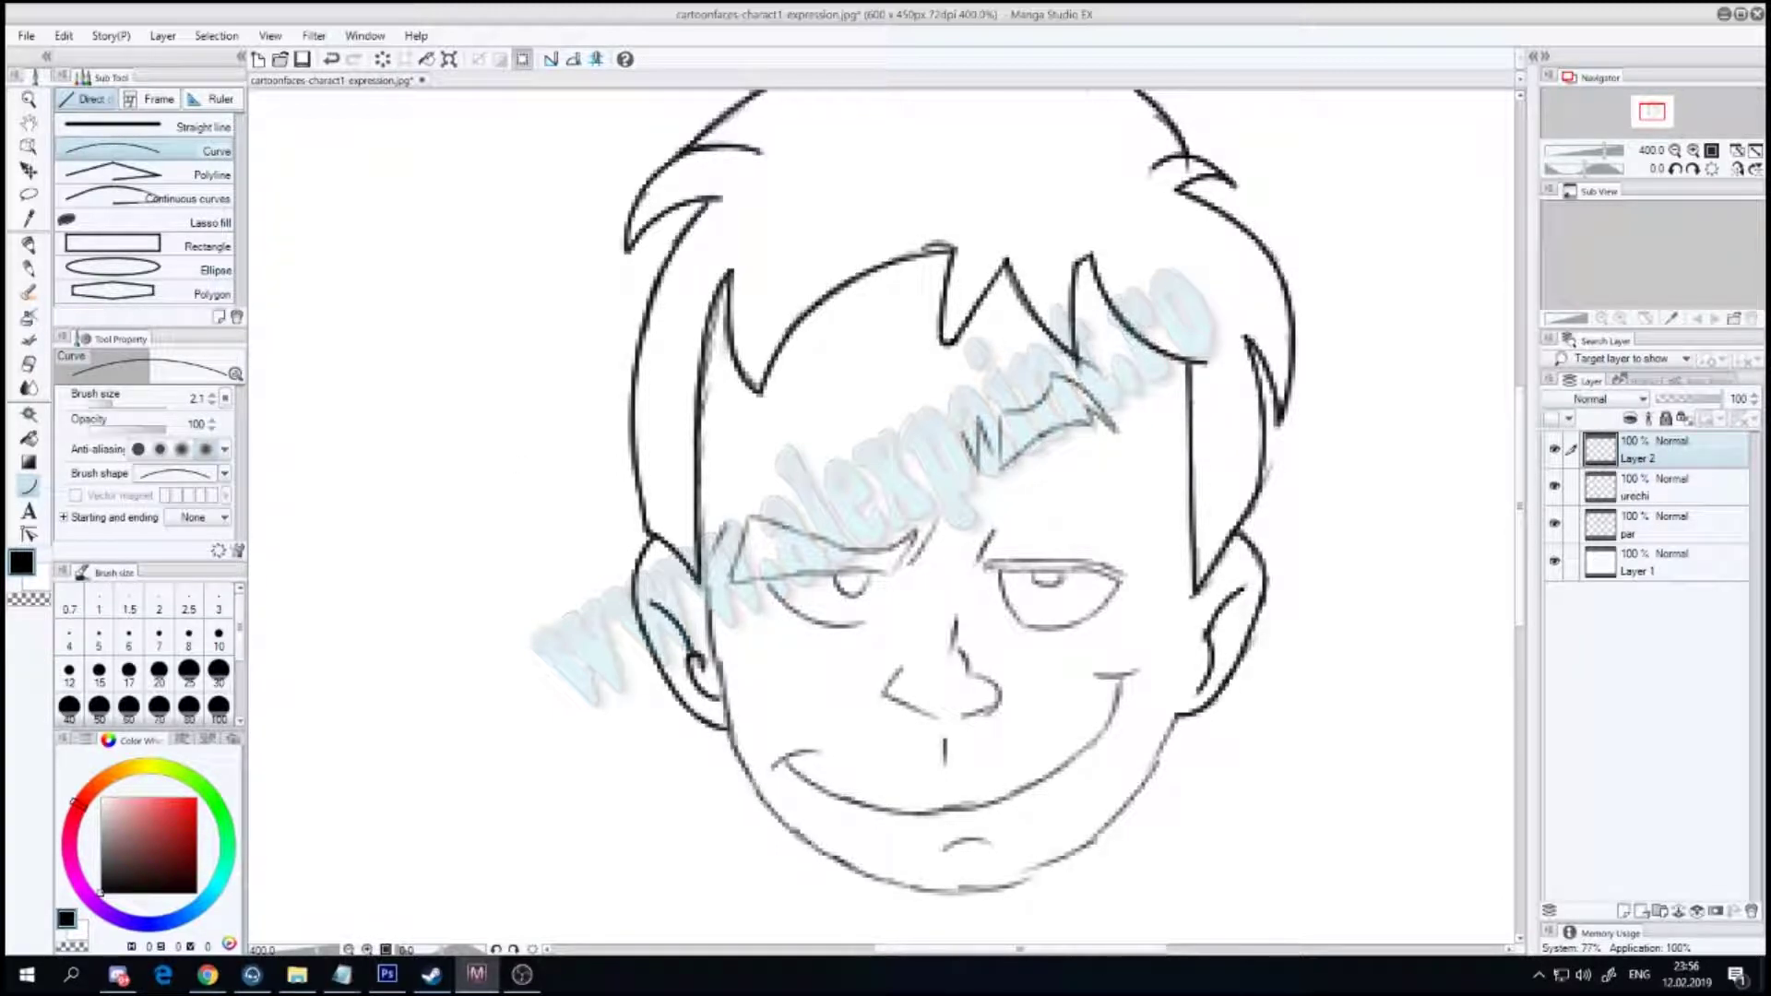
pyautogui.moveTo(698, 572)
pyautogui.mouseDown()
pyautogui.moveTo(813, 847)
pyautogui.moveTo(950, 890)
pyautogui.moveTo(1176, 717)
pyautogui.mouseUp()
pyautogui.click(738, 793)
pyautogui.click(959, 895)
pyautogui.click(1149, 819)
pyautogui.moveTo(1195, 590); pyautogui.dragTo(1176, 717)
pyautogui.click(1181, 655)
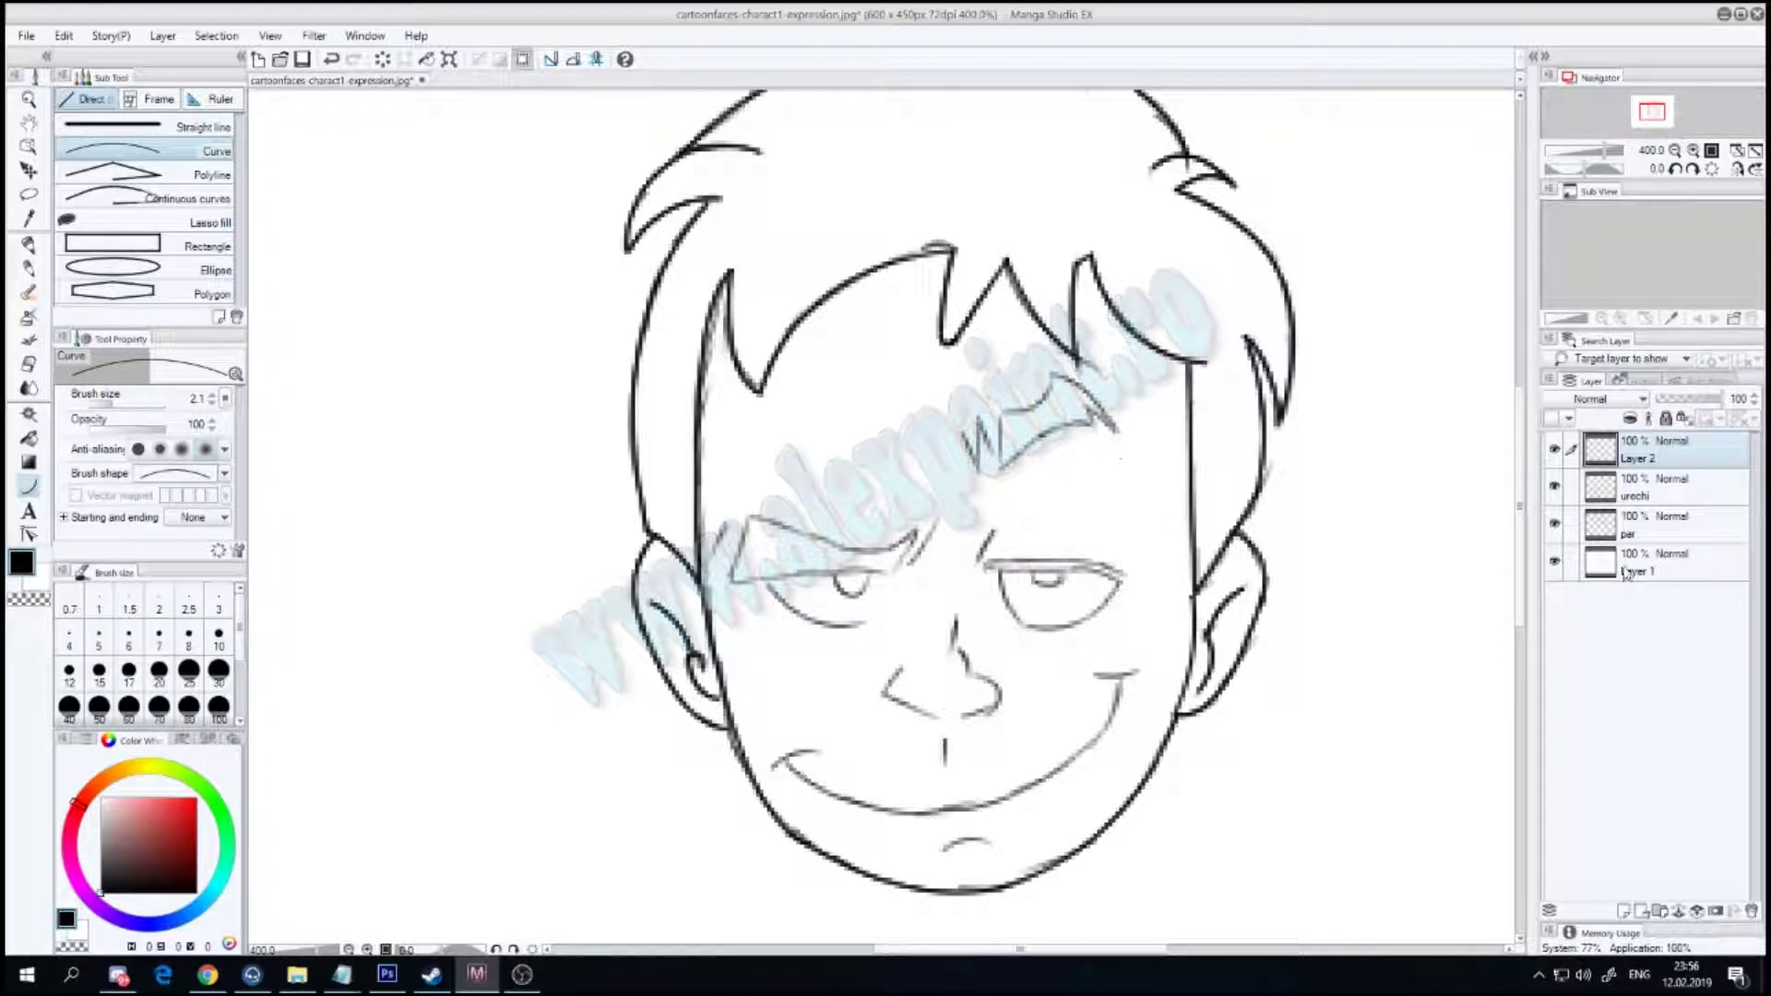
# Step: Rename the face outline layer to 'chip' and add a new layer for the eyes
pyautogui.doubleClick(1638, 458)
pyautogui.press('Return')
pyautogui.click(1623, 912)
# Step: Ink the lower eyelids of both eyes
pyautogui.moveTo(773, 590); pyautogui.dragTo(861, 626)
pyautogui.click(816, 624)
pyautogui.moveTo(1005, 591)
pyautogui.mouseDown()
pyautogui.moveTo(1056, 625)
pyautogui.moveTo(1118, 579)
pyautogui.mouseUp()
pyautogui.click(1056, 629)
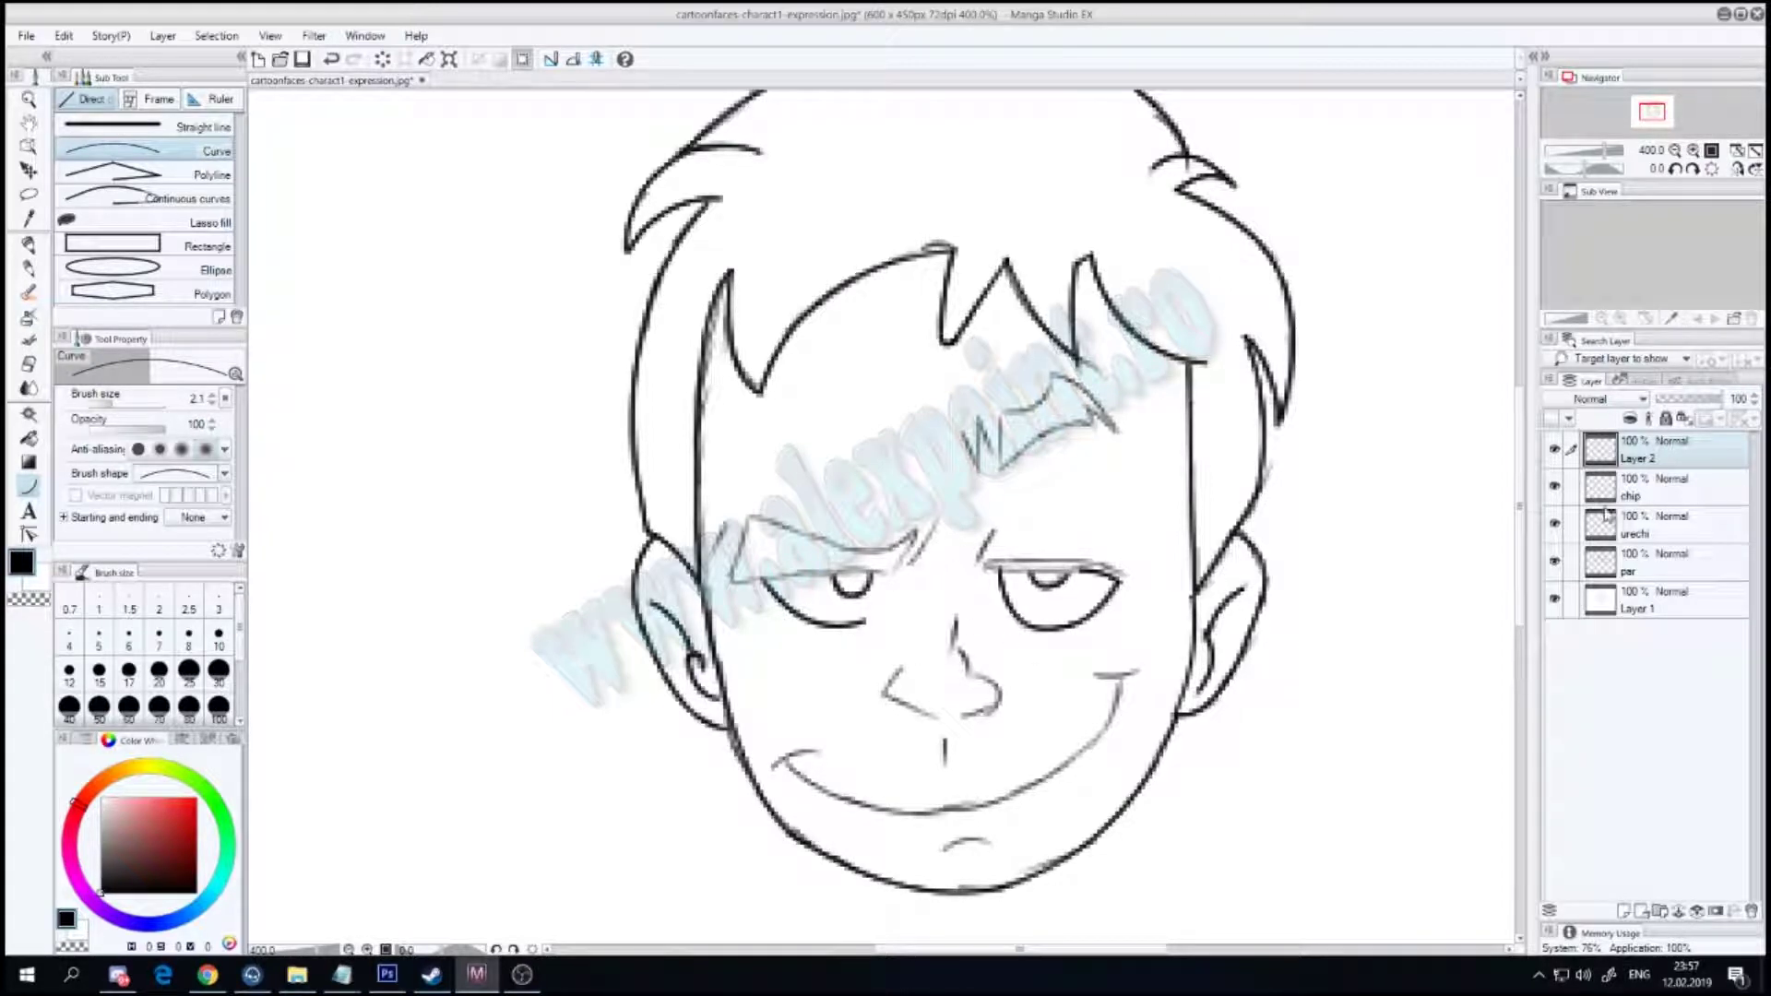
pyautogui.scroll(-2, 1522, 503)
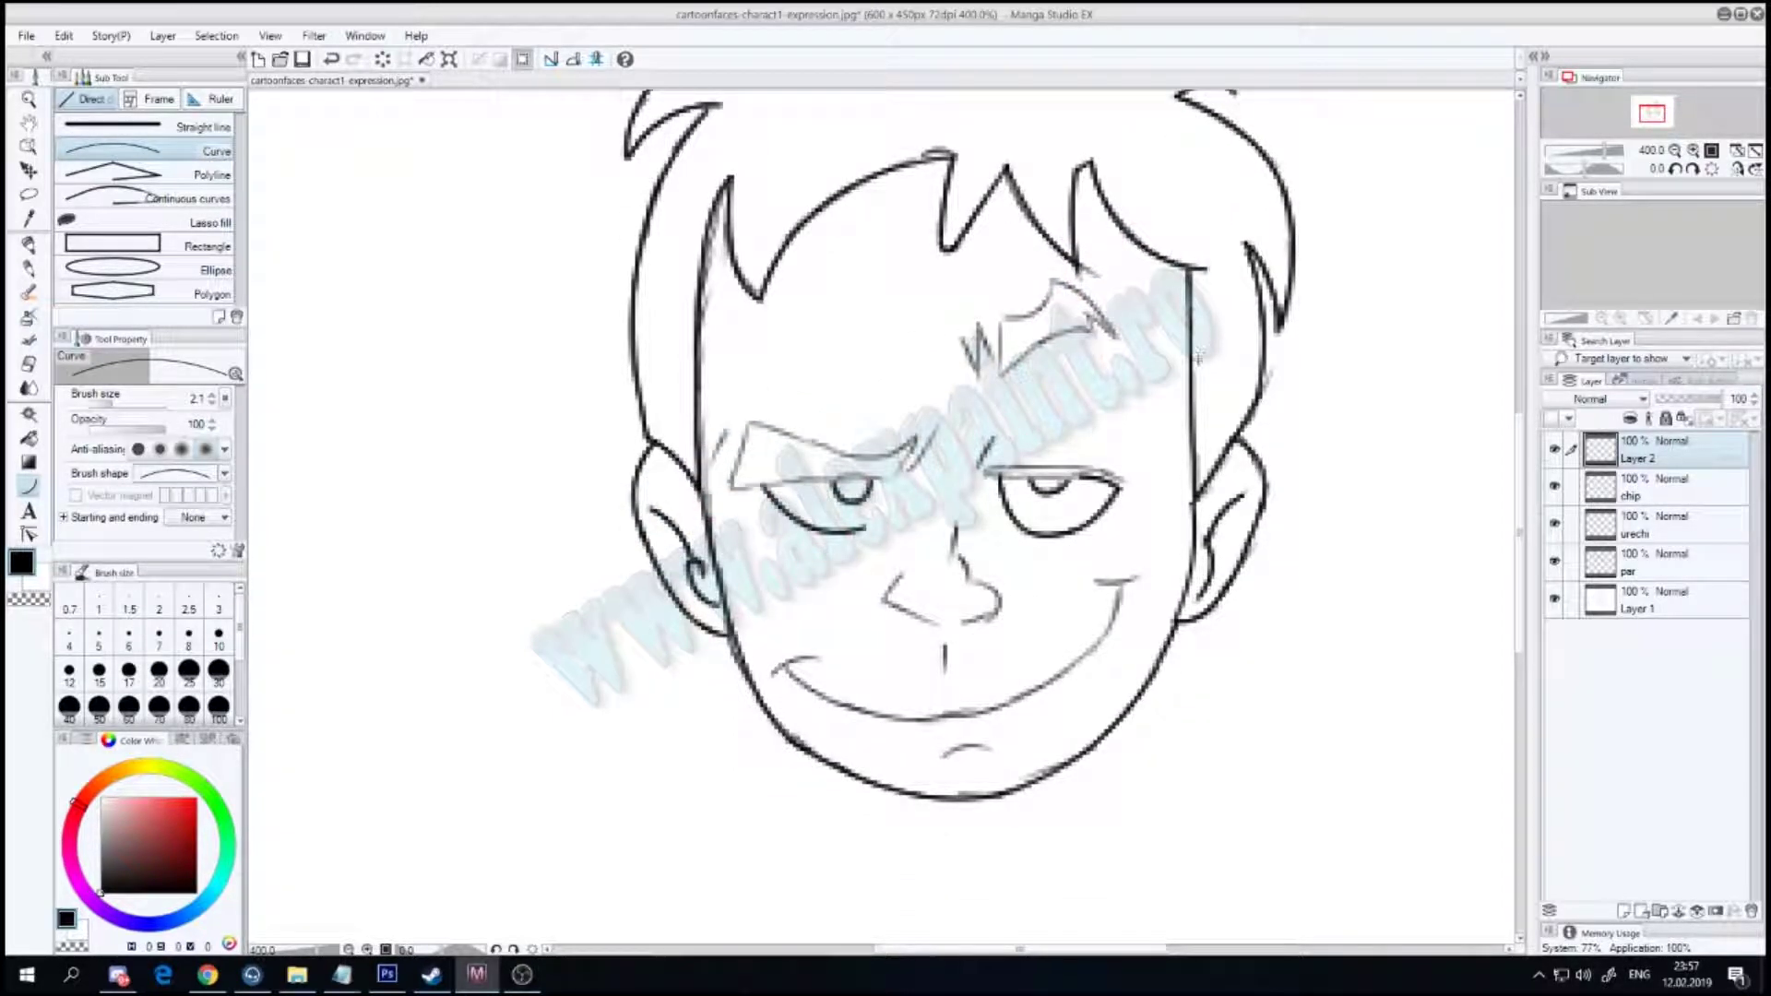
# Step: Rename the eyelid layer to 'ochi' and add a new layer for the eyebrows
pyautogui.doubleClick(1638, 459)
pyautogui.write('ochi')
pyautogui.press('Return')
pyautogui.click(1625, 912)
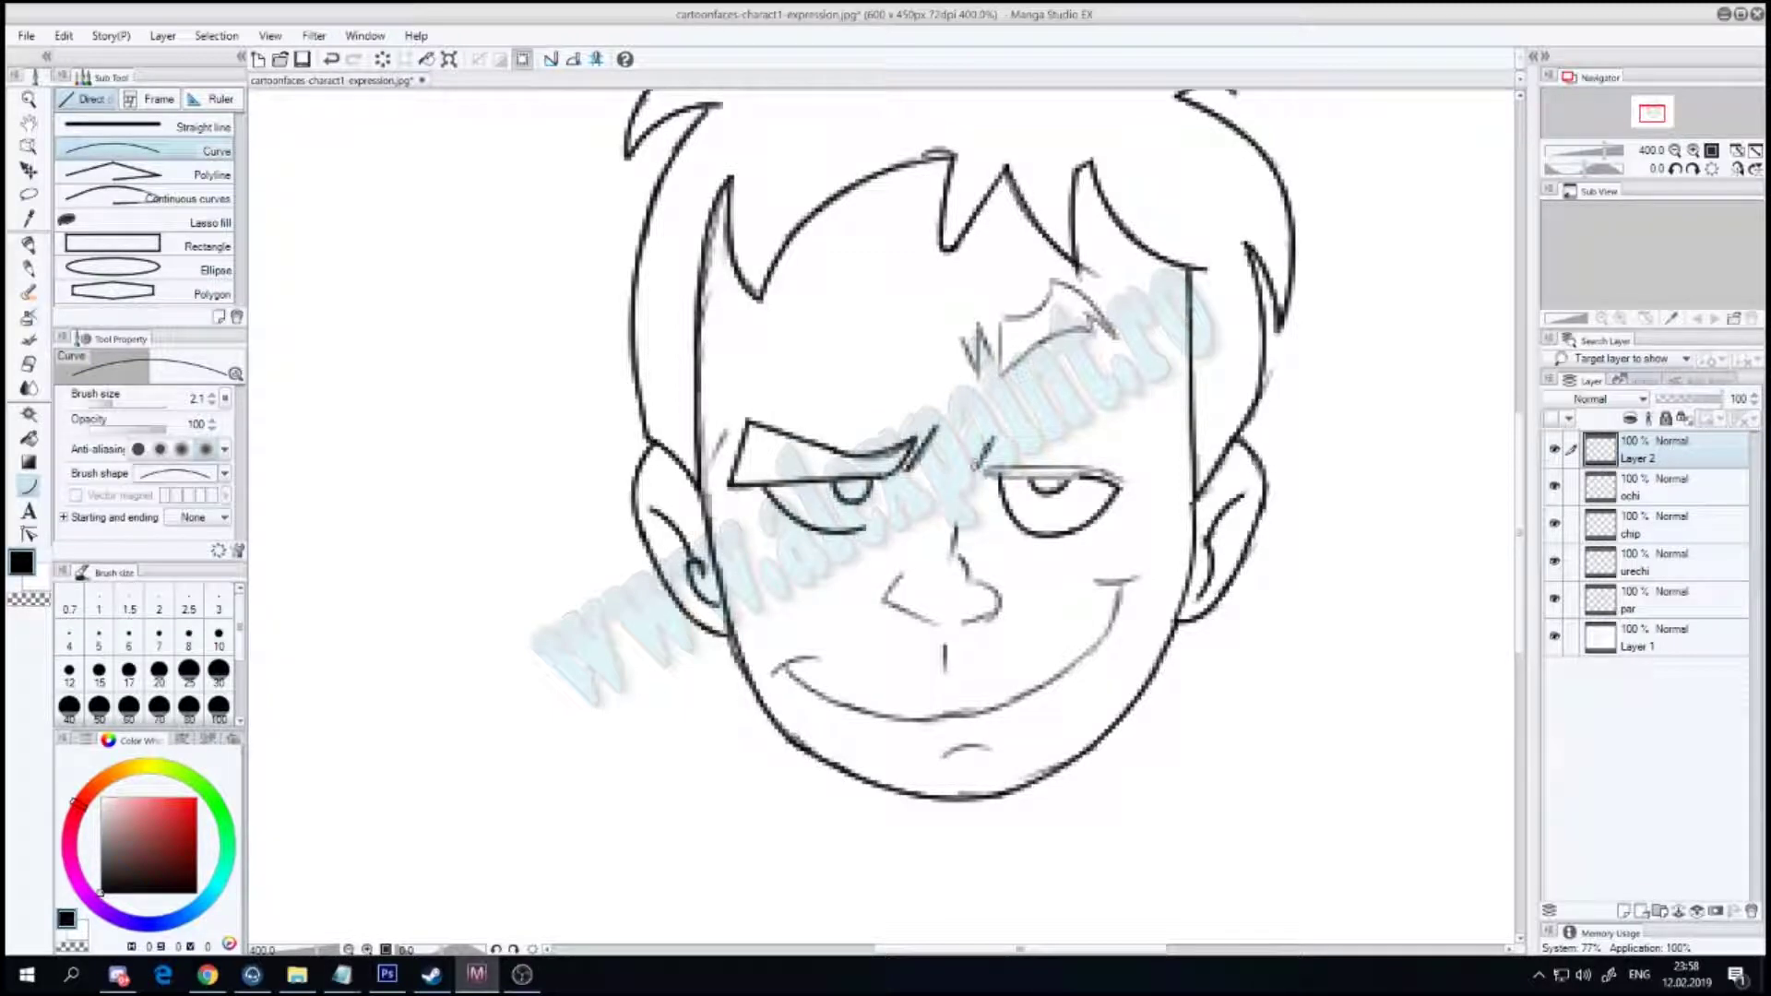
# Step: Ink the bold arched eyebrow strokes and the crease above the right eyebrow
pyautogui.moveTo(964, 337)
pyautogui.mouseDown()
pyautogui.moveTo(968, 378)
pyautogui.moveTo(1000, 376)
pyautogui.mouseUp()
pyautogui.click(1075, 322)
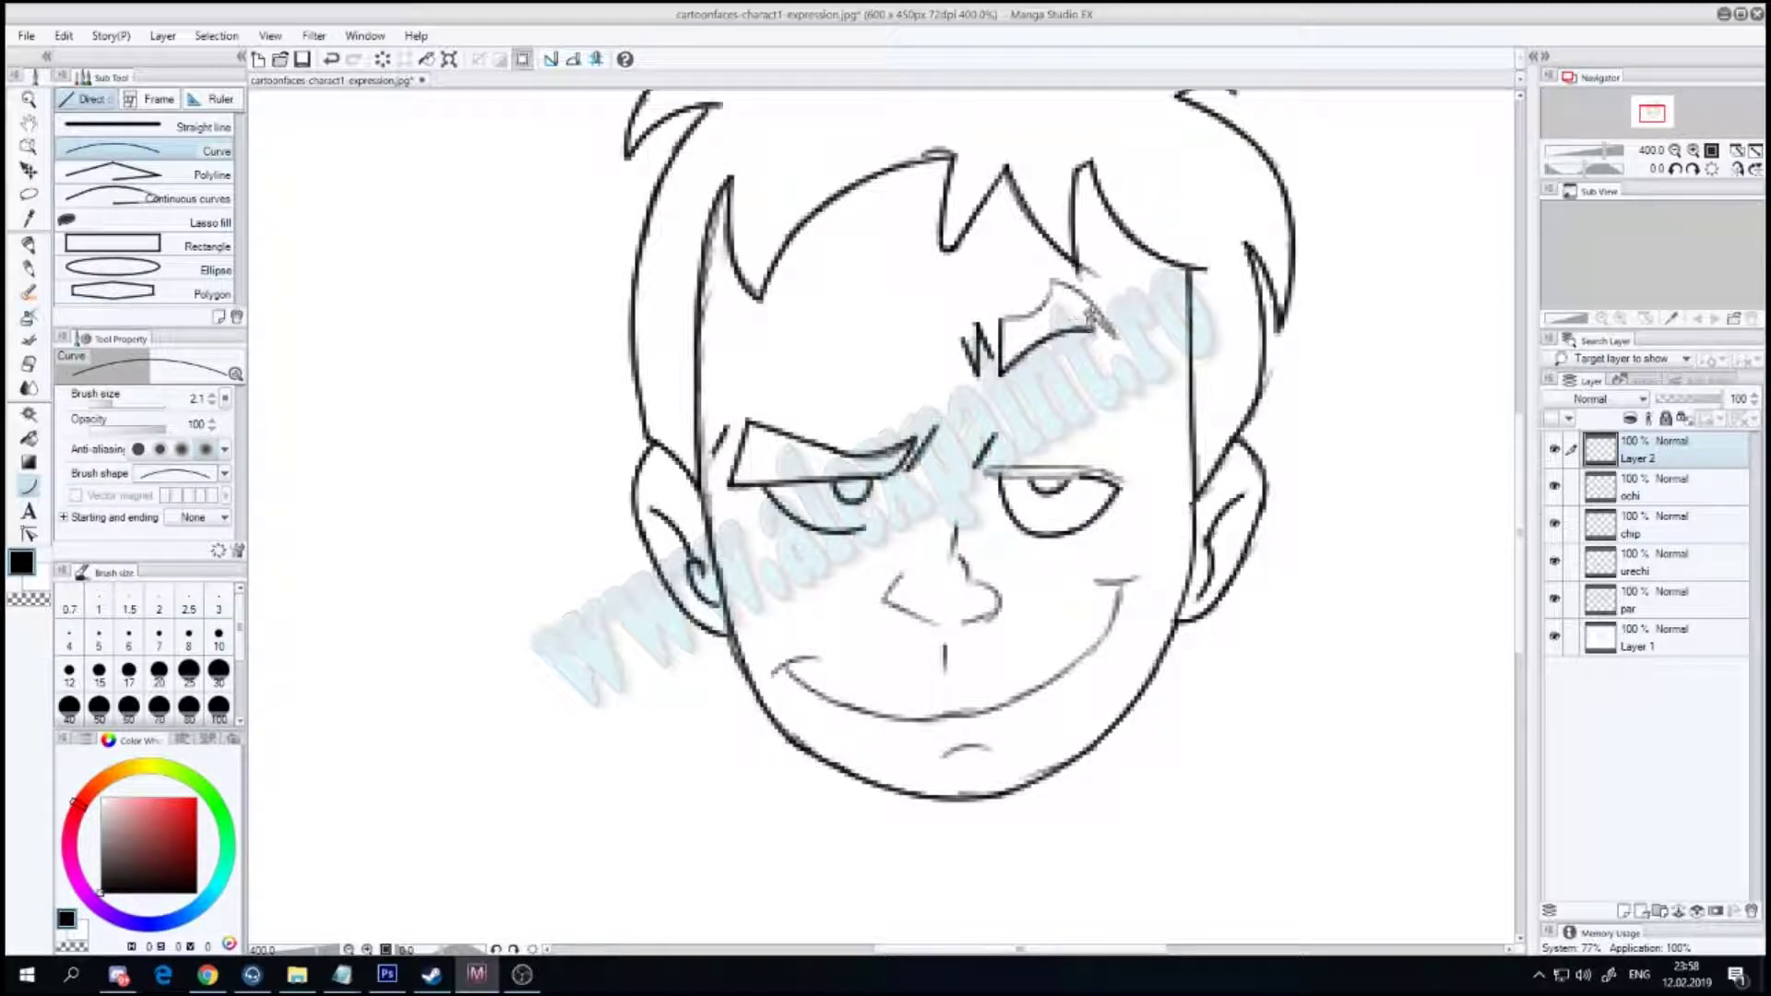
pyautogui.click(1111, 318)
pyautogui.moveTo(1056, 276); pyautogui.dragTo(1000, 318)
pyautogui.click(1040, 320)
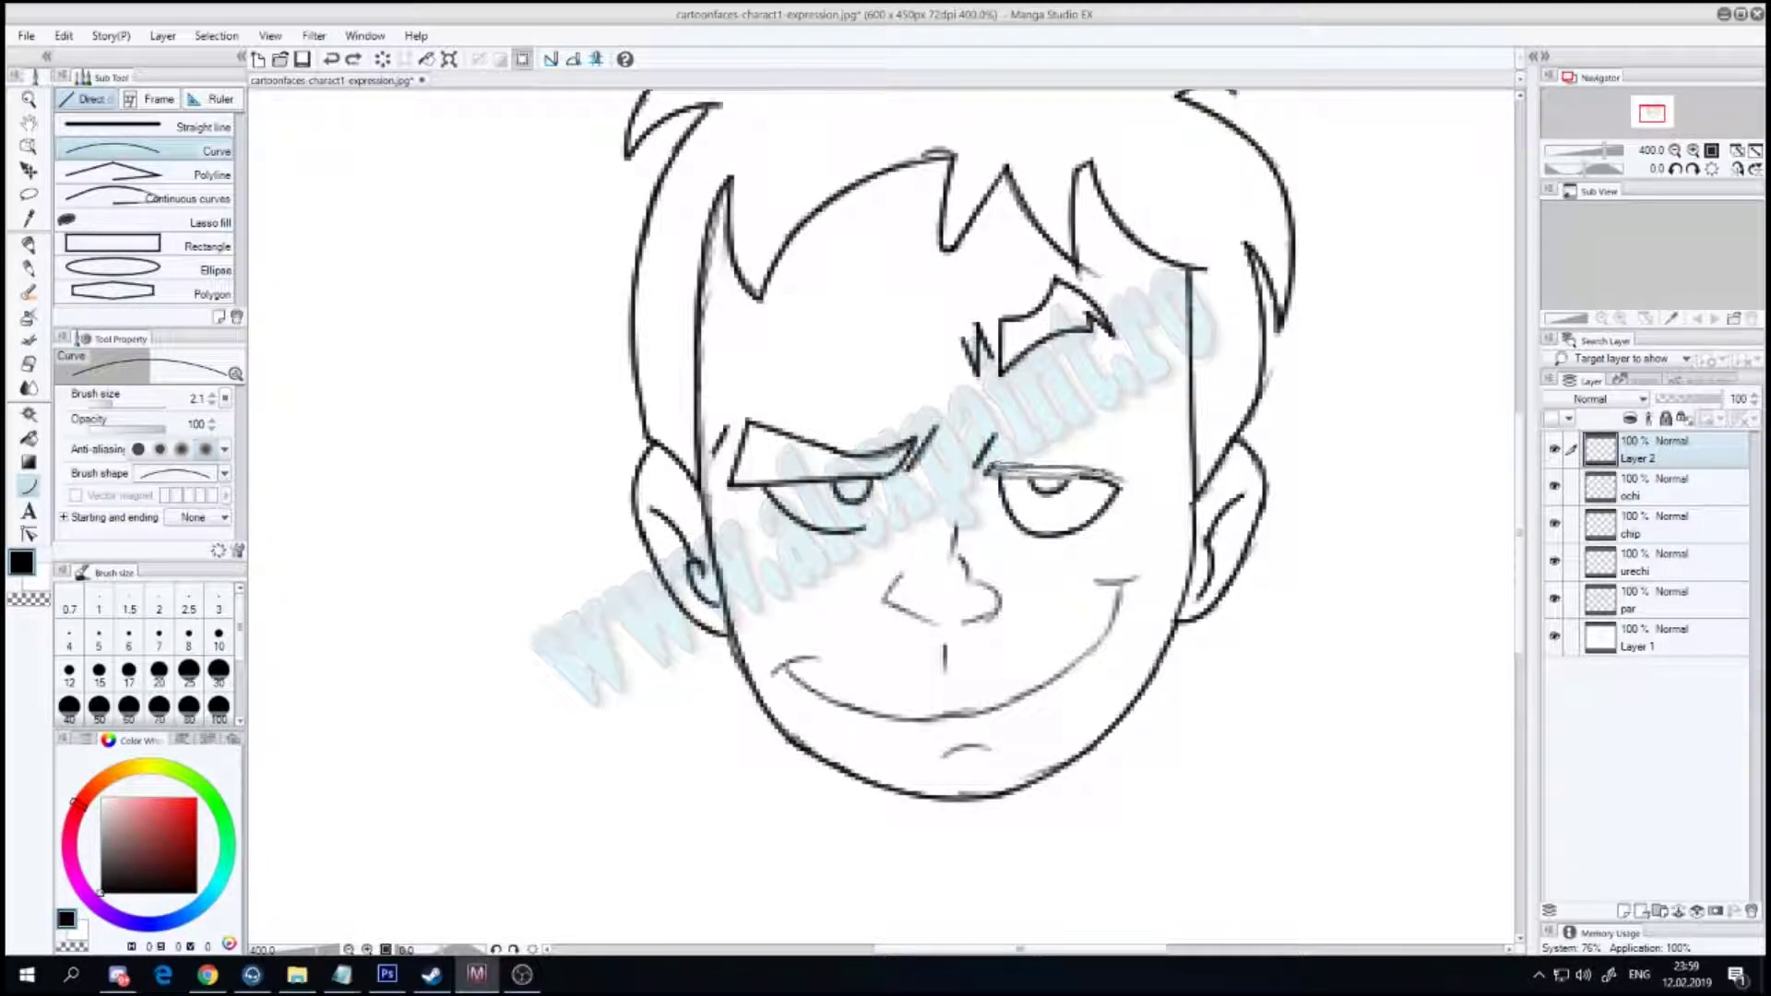
# Step: Ink two curves over the right upper lid and rename the layer 'sprincene'
pyautogui.click(1052, 458)
pyautogui.moveTo(986, 468); pyautogui.dragTo(1123, 480)
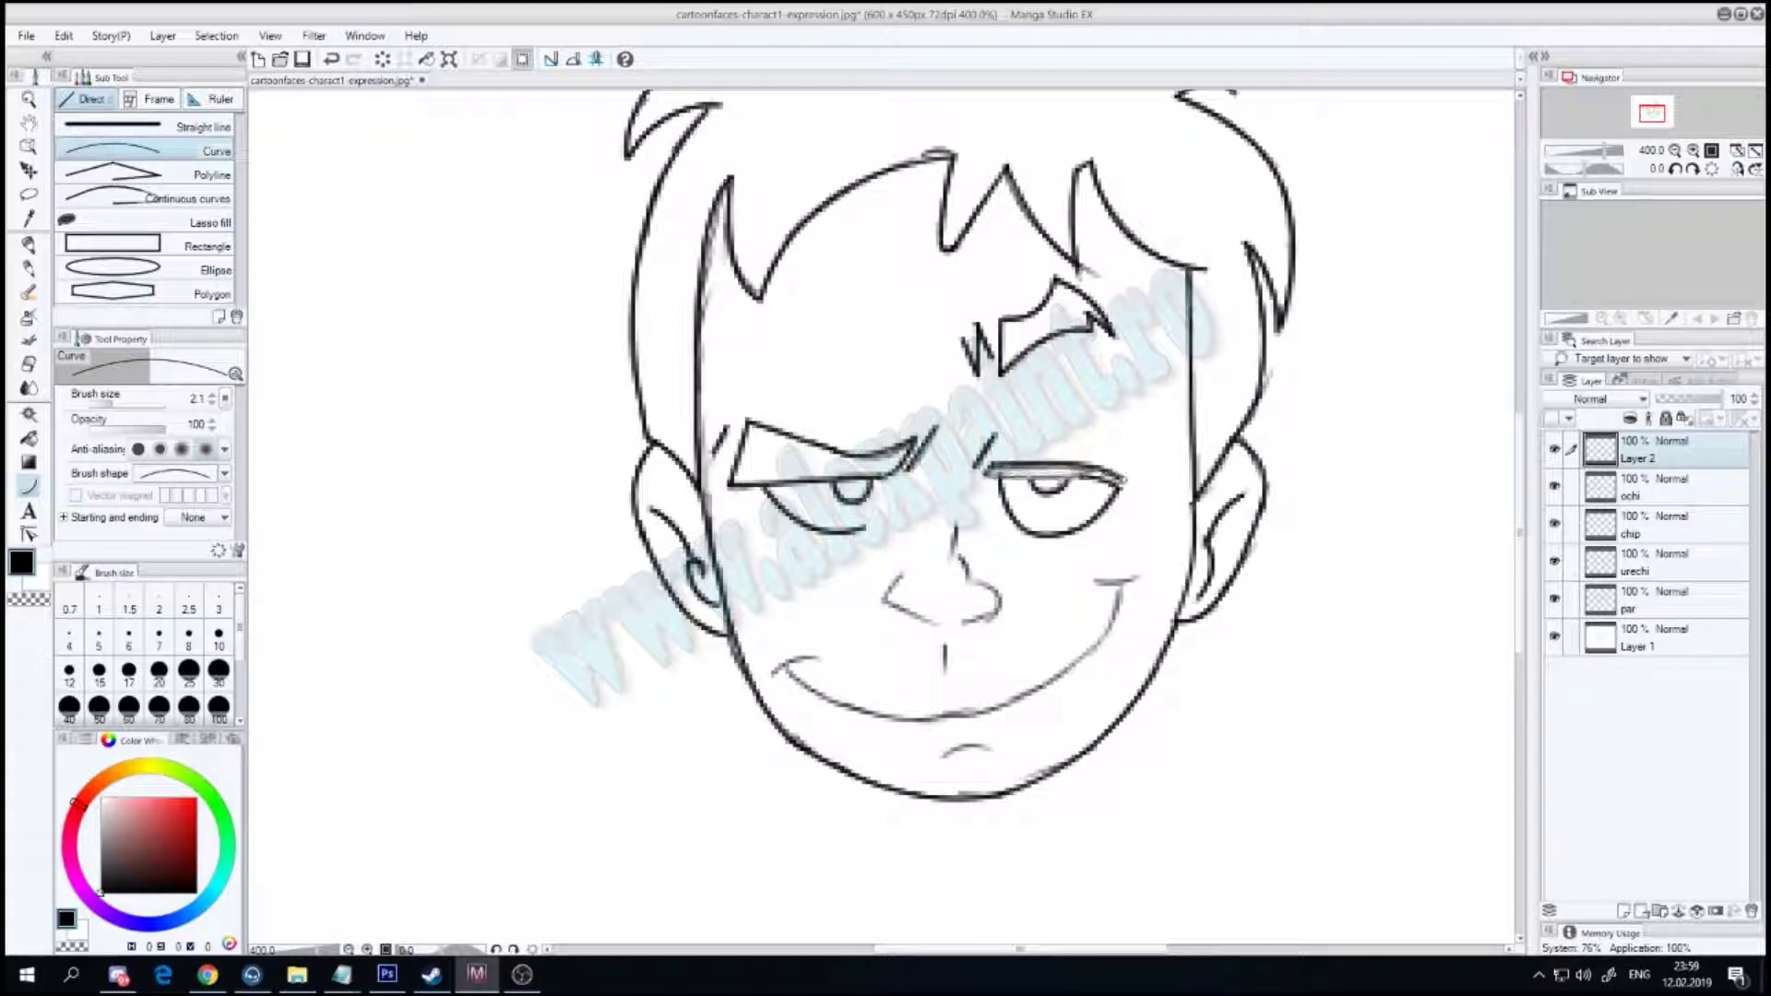
pyautogui.click(1052, 463)
pyautogui.doubleClick(1638, 458)
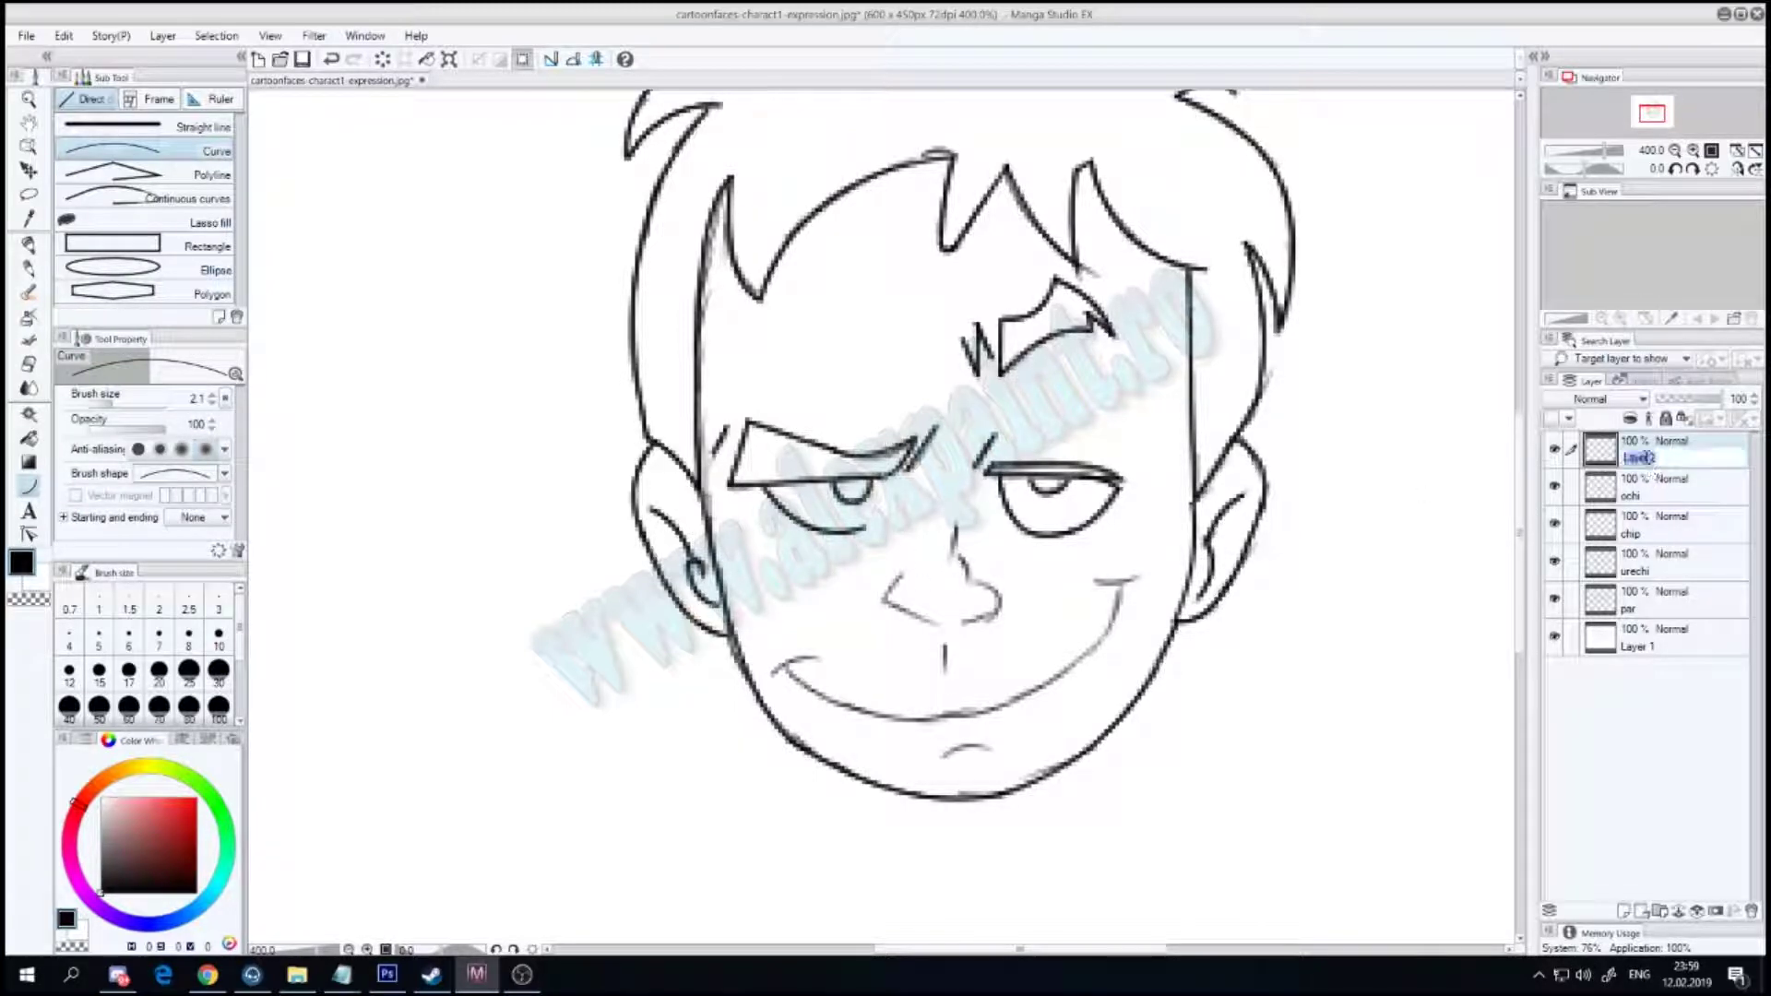
pyautogui.write('sprance')
pyautogui.press('Return')
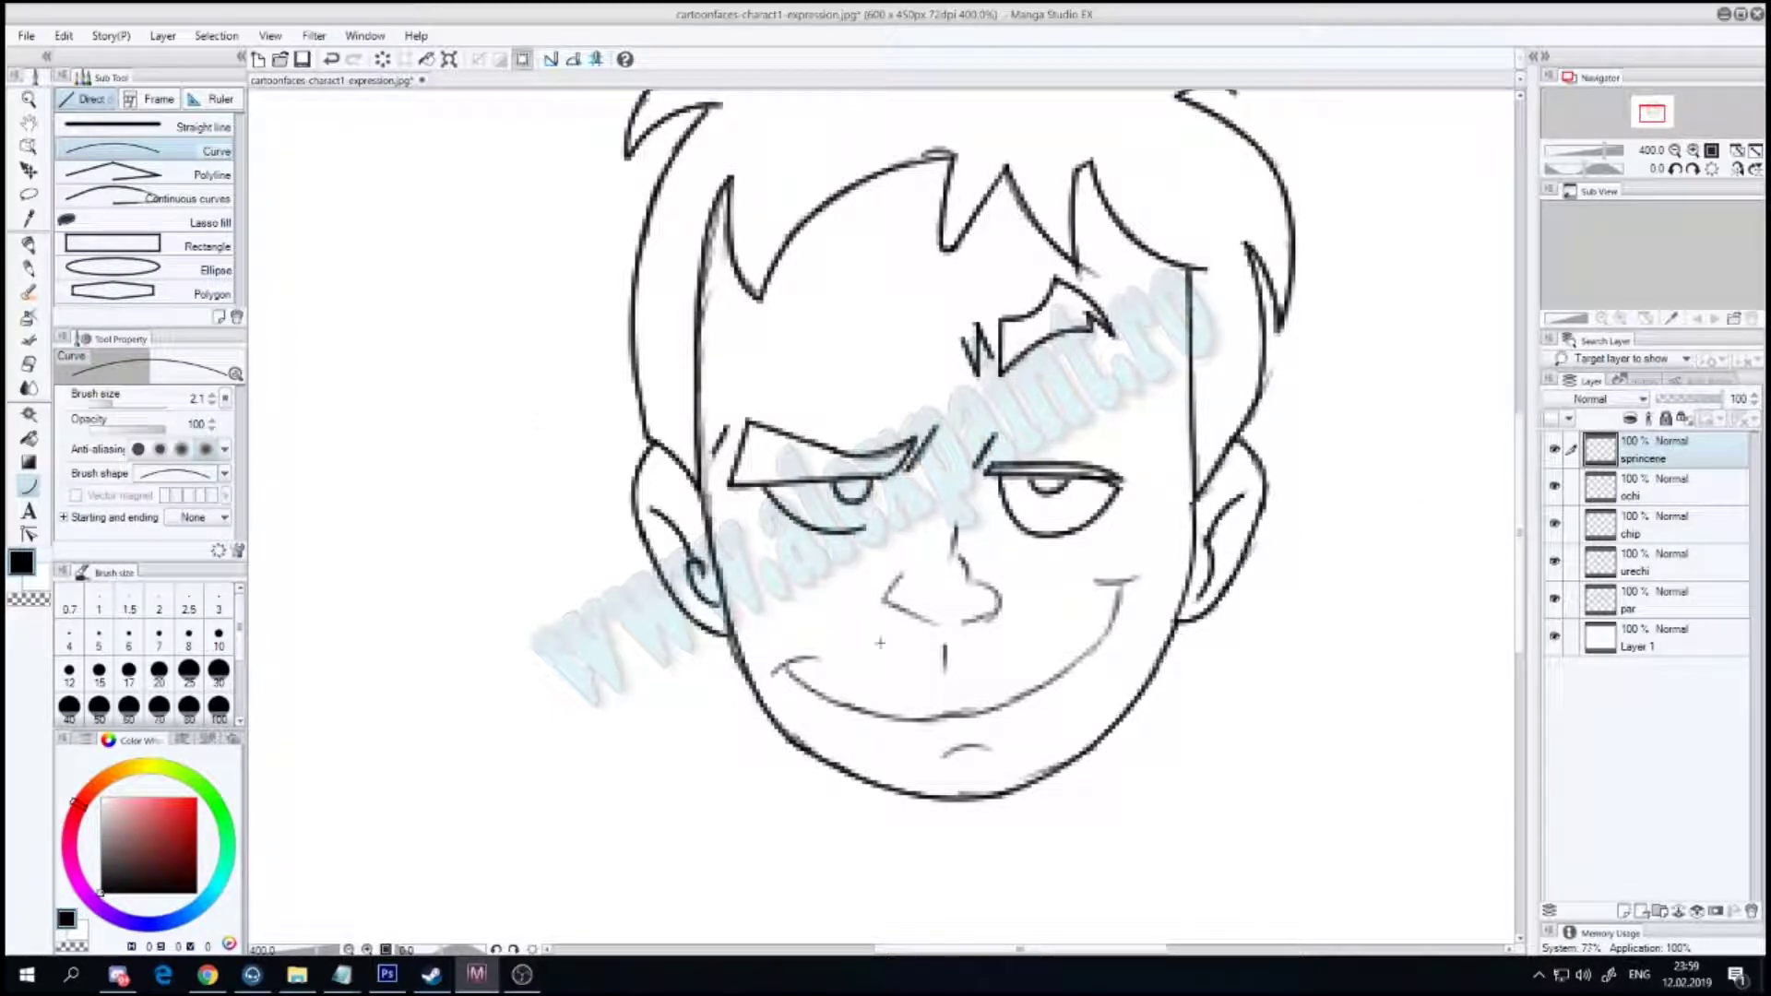
# Step: On a new layer, ink the nose, the smile and the small arc near the chin
pyautogui.click(1620, 909)
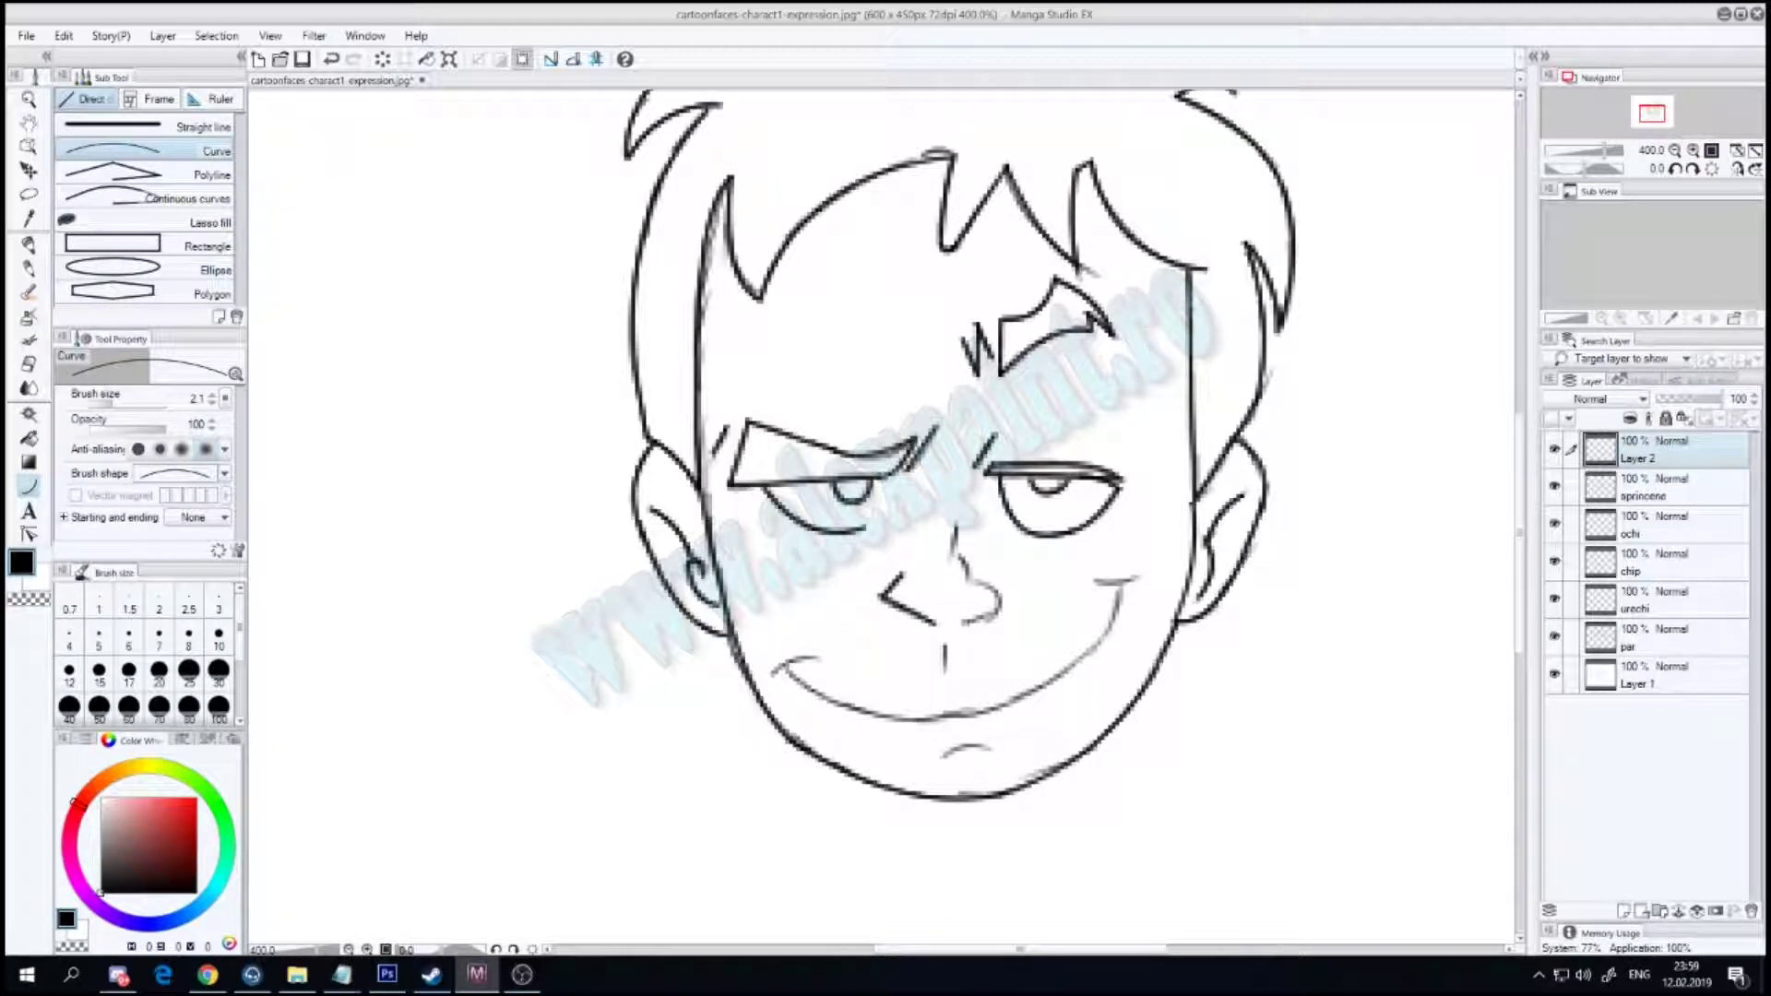
pyautogui.click(963, 622)
pyautogui.moveTo(773, 670); pyautogui.dragTo(1120, 581)
pyautogui.click(918, 728)
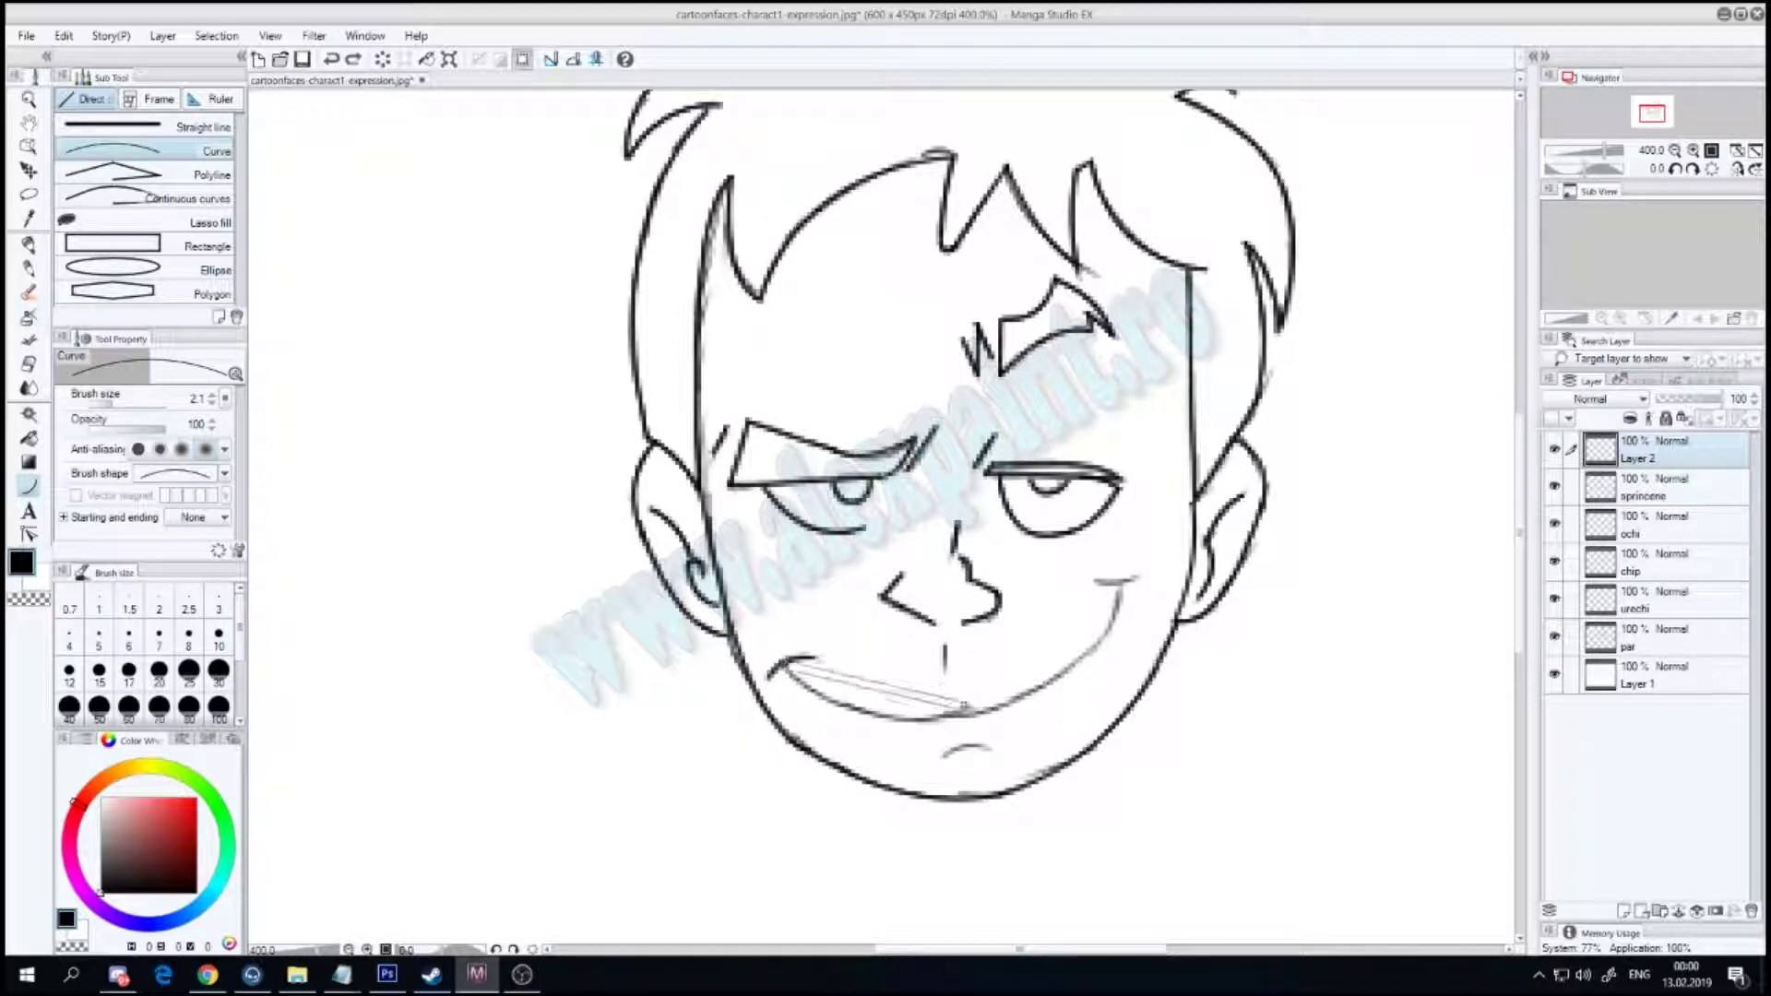
pyautogui.moveTo(959, 715); pyautogui.dragTo(1121, 581)
pyautogui.press('Escape')
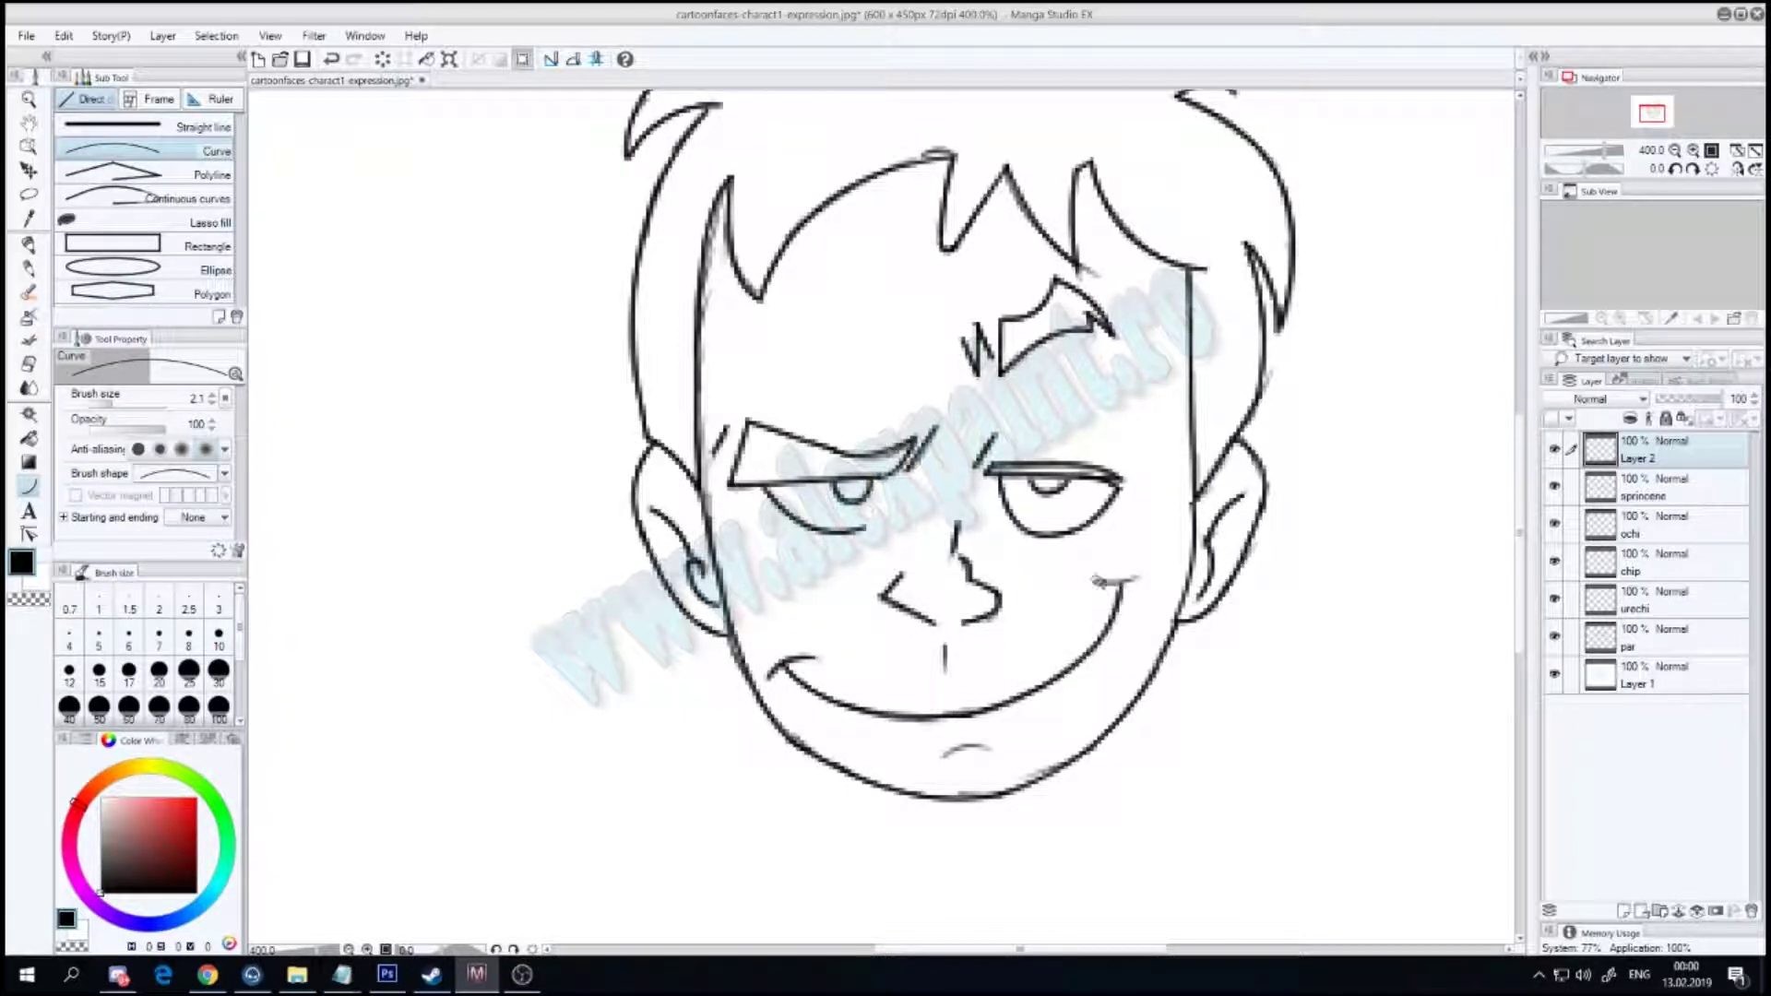
pyautogui.click(966, 736)
# Step: Rename the nose and mouth layer to 'gura nas'
pyautogui.doubleClick(1640, 458)
pyautogui.write('gura nas')
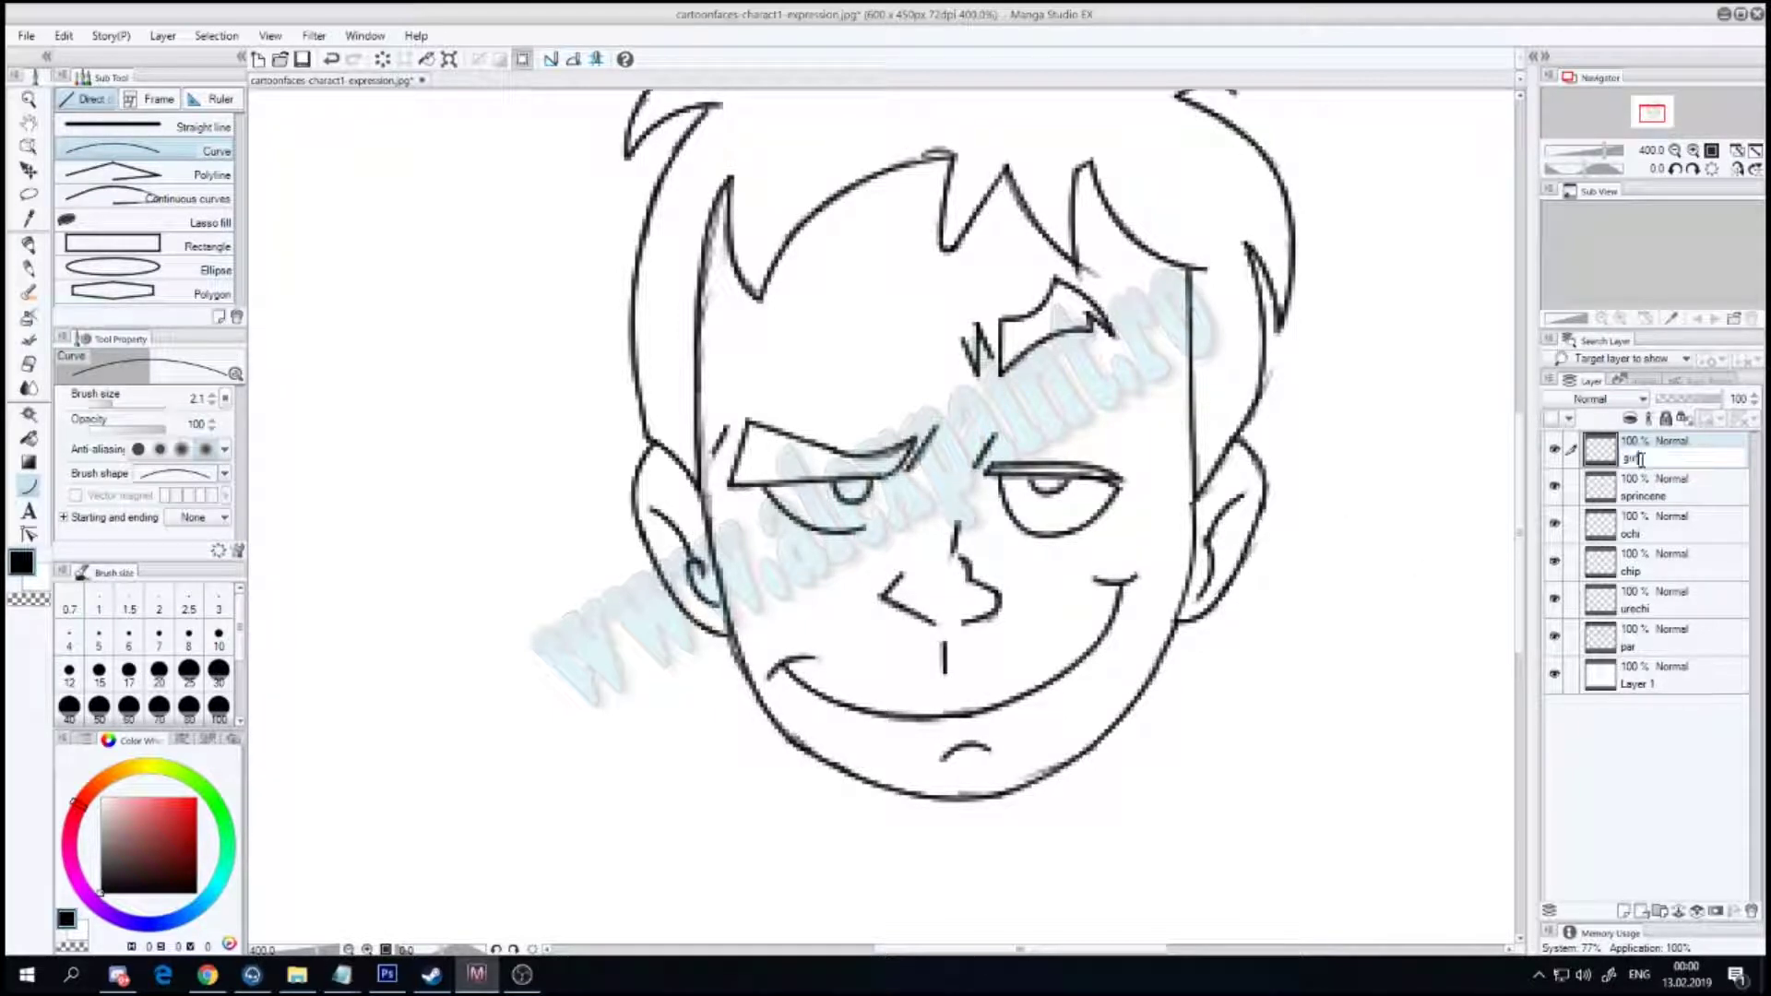
pyautogui.press('Return')
pyautogui.scroll(-1, 884, 634)
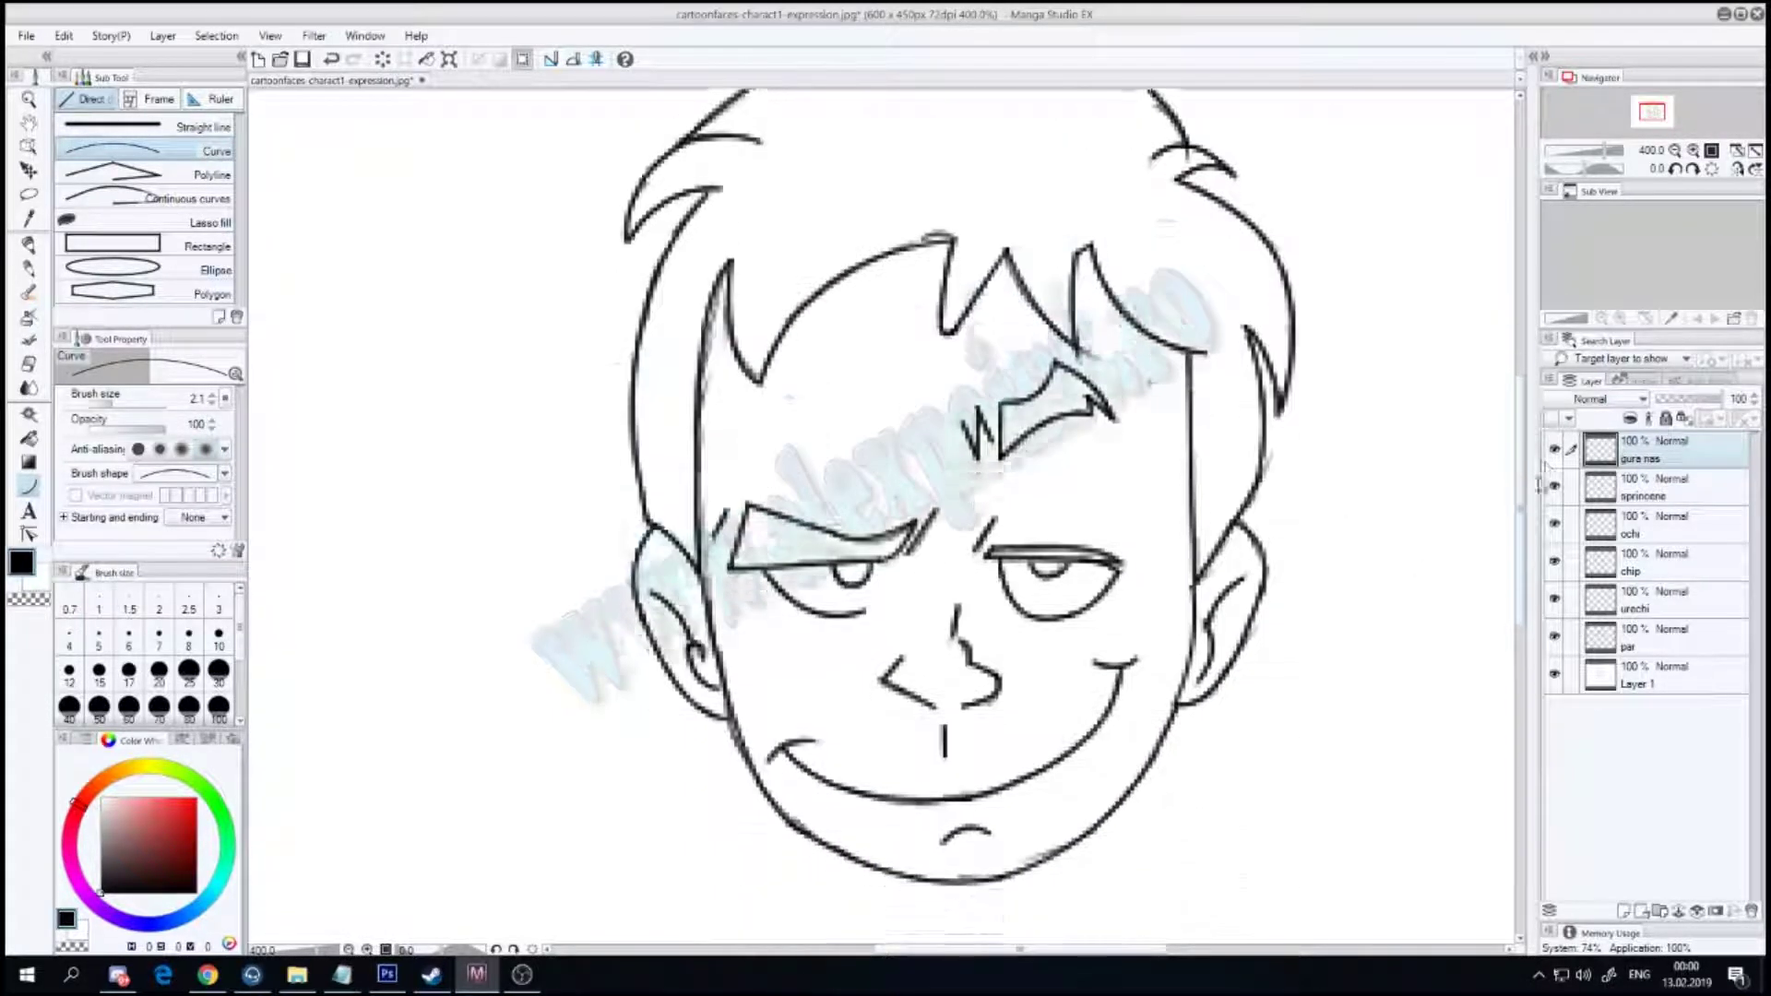
# Step: Toggle the white paper layer's visibility and add a new Layer 2, then select it
pyautogui.scroll(-1, 884, 635)
pyautogui.click(1555, 676)
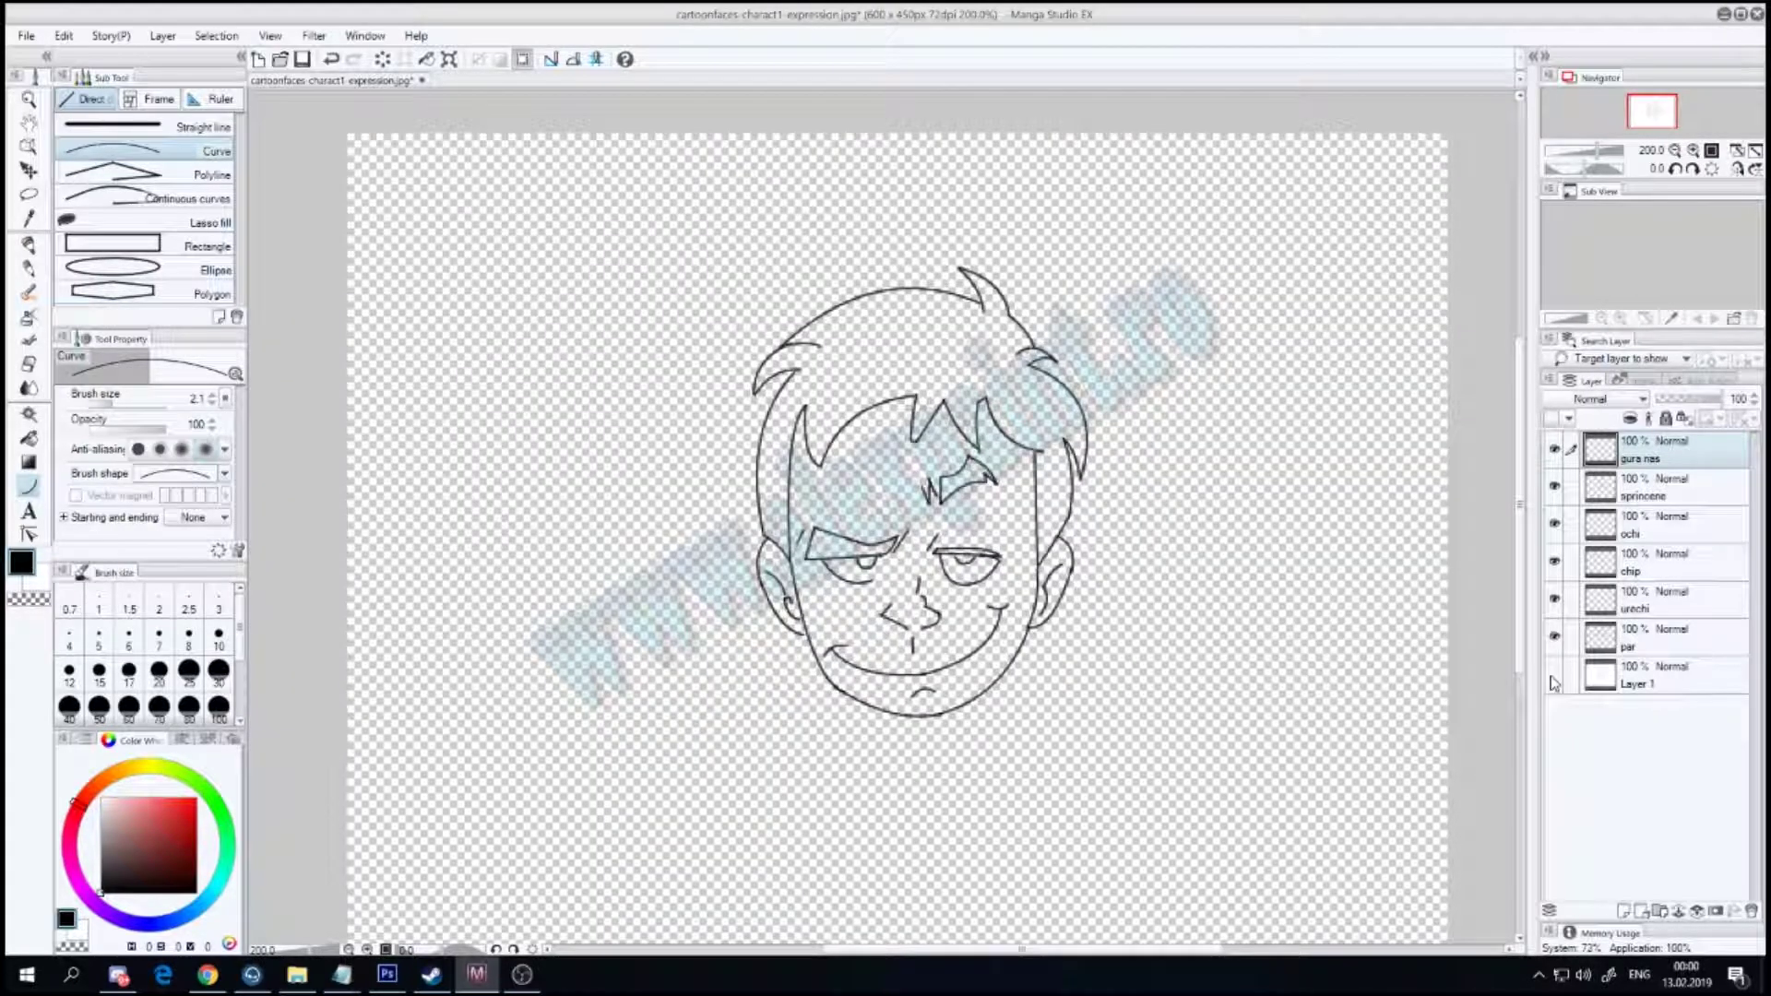
pyautogui.click(1554, 675)
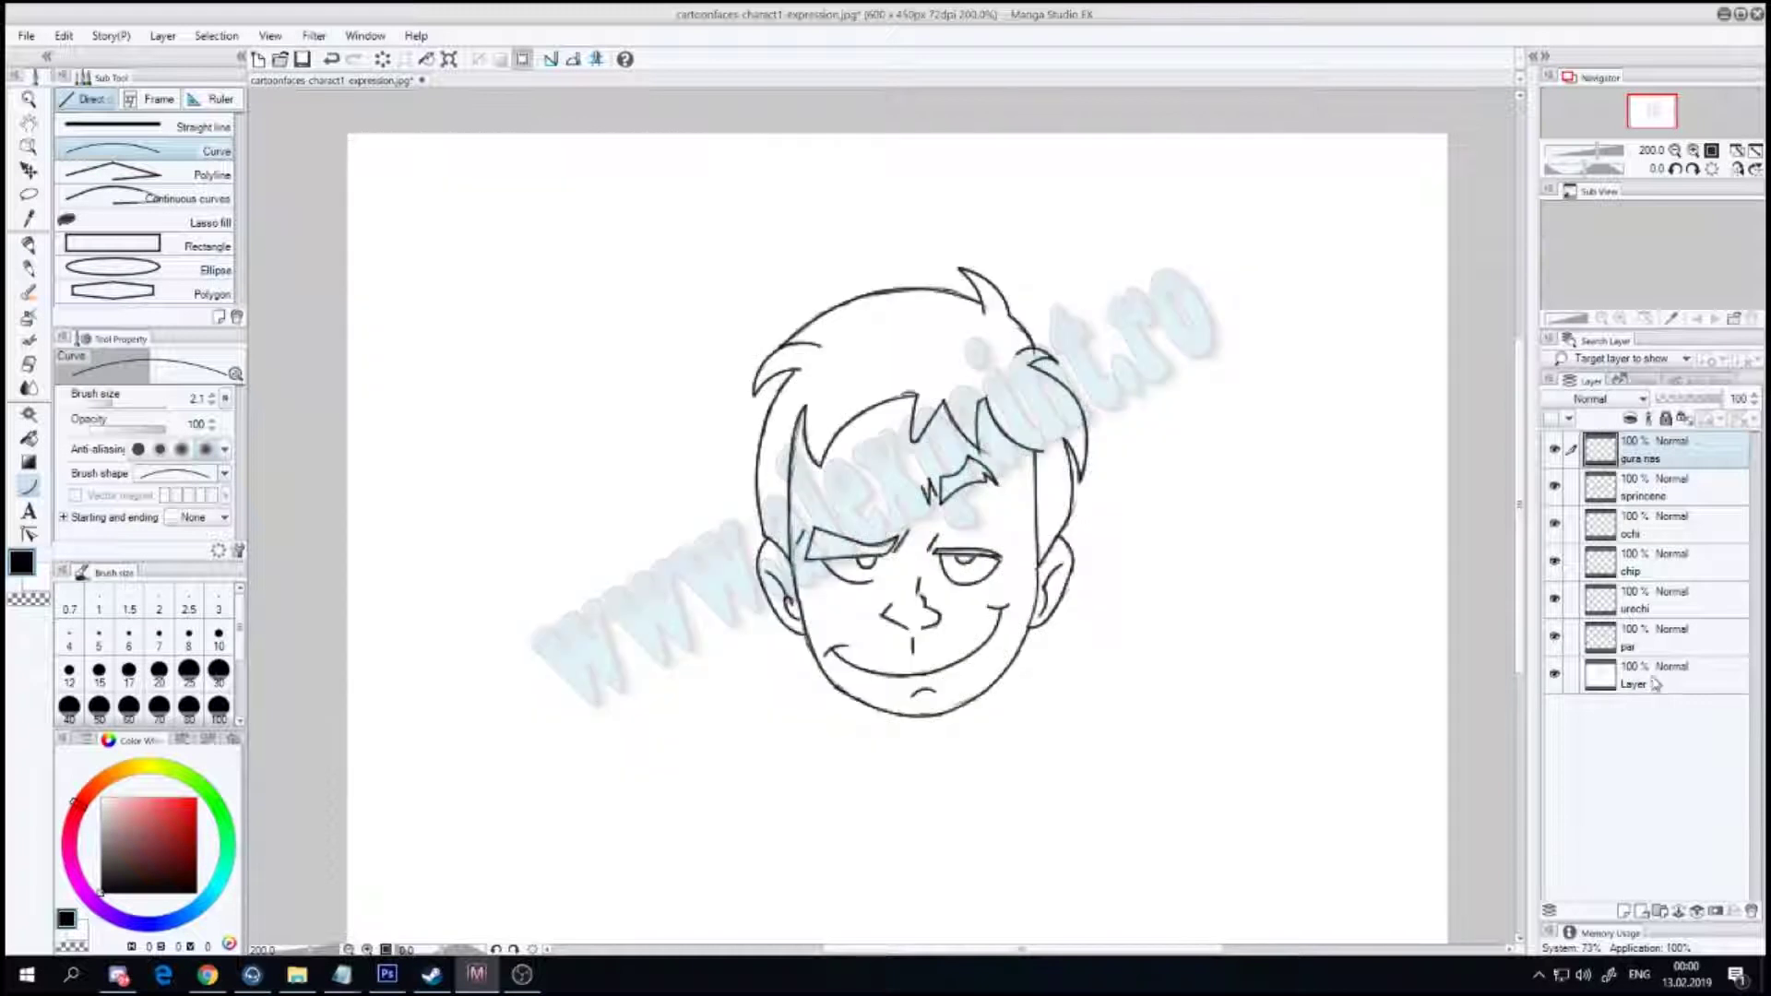
pyautogui.click(1650, 678)
pyautogui.click(1624, 911)
pyautogui.press('g')
pyautogui.click(1642, 712)
pyautogui.click(1651, 678)
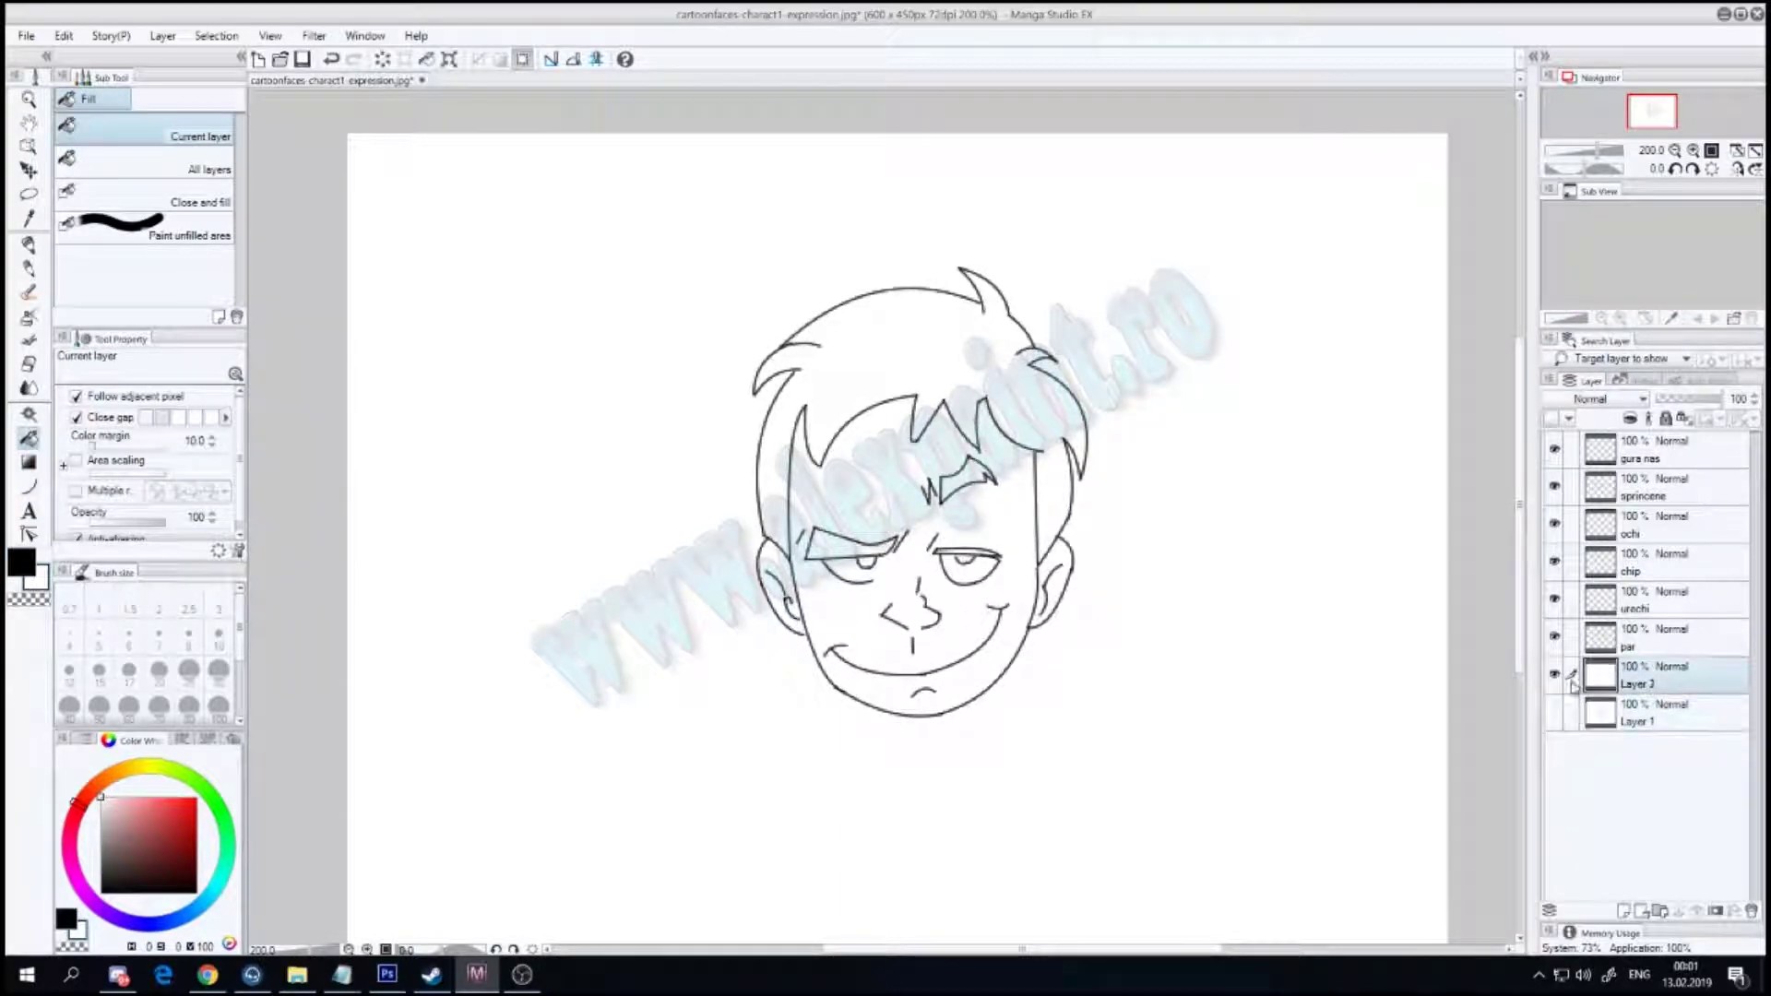
# Step: Make the ochi layer active and set the pen size to about 7.9
pyautogui.scroll(1, 1097, 597)
pyautogui.scroll(2, 1098, 597)
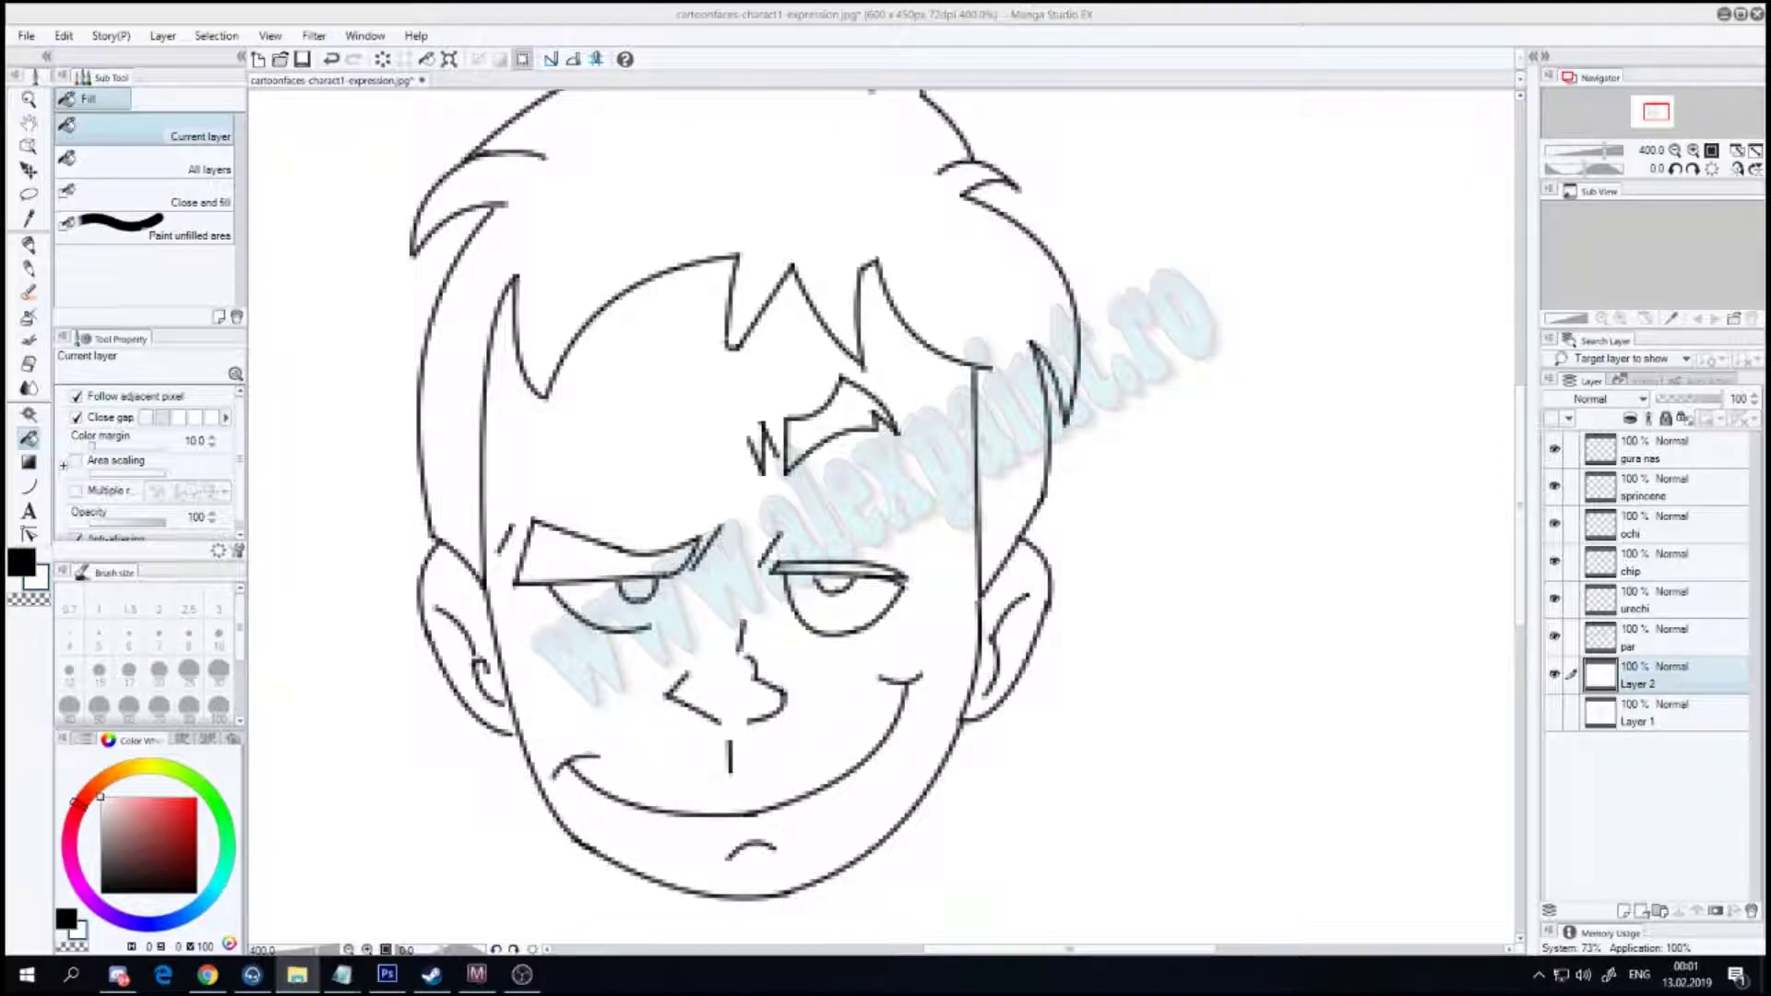
pyautogui.moveTo(1052, 949); pyautogui.dragTo(1004, 949)
pyautogui.moveTo(1520, 627)
pyautogui.mouseDown()
pyautogui.moveTo(1520, 587)
pyautogui.moveTo(1520, 623)
pyautogui.mouseUp()
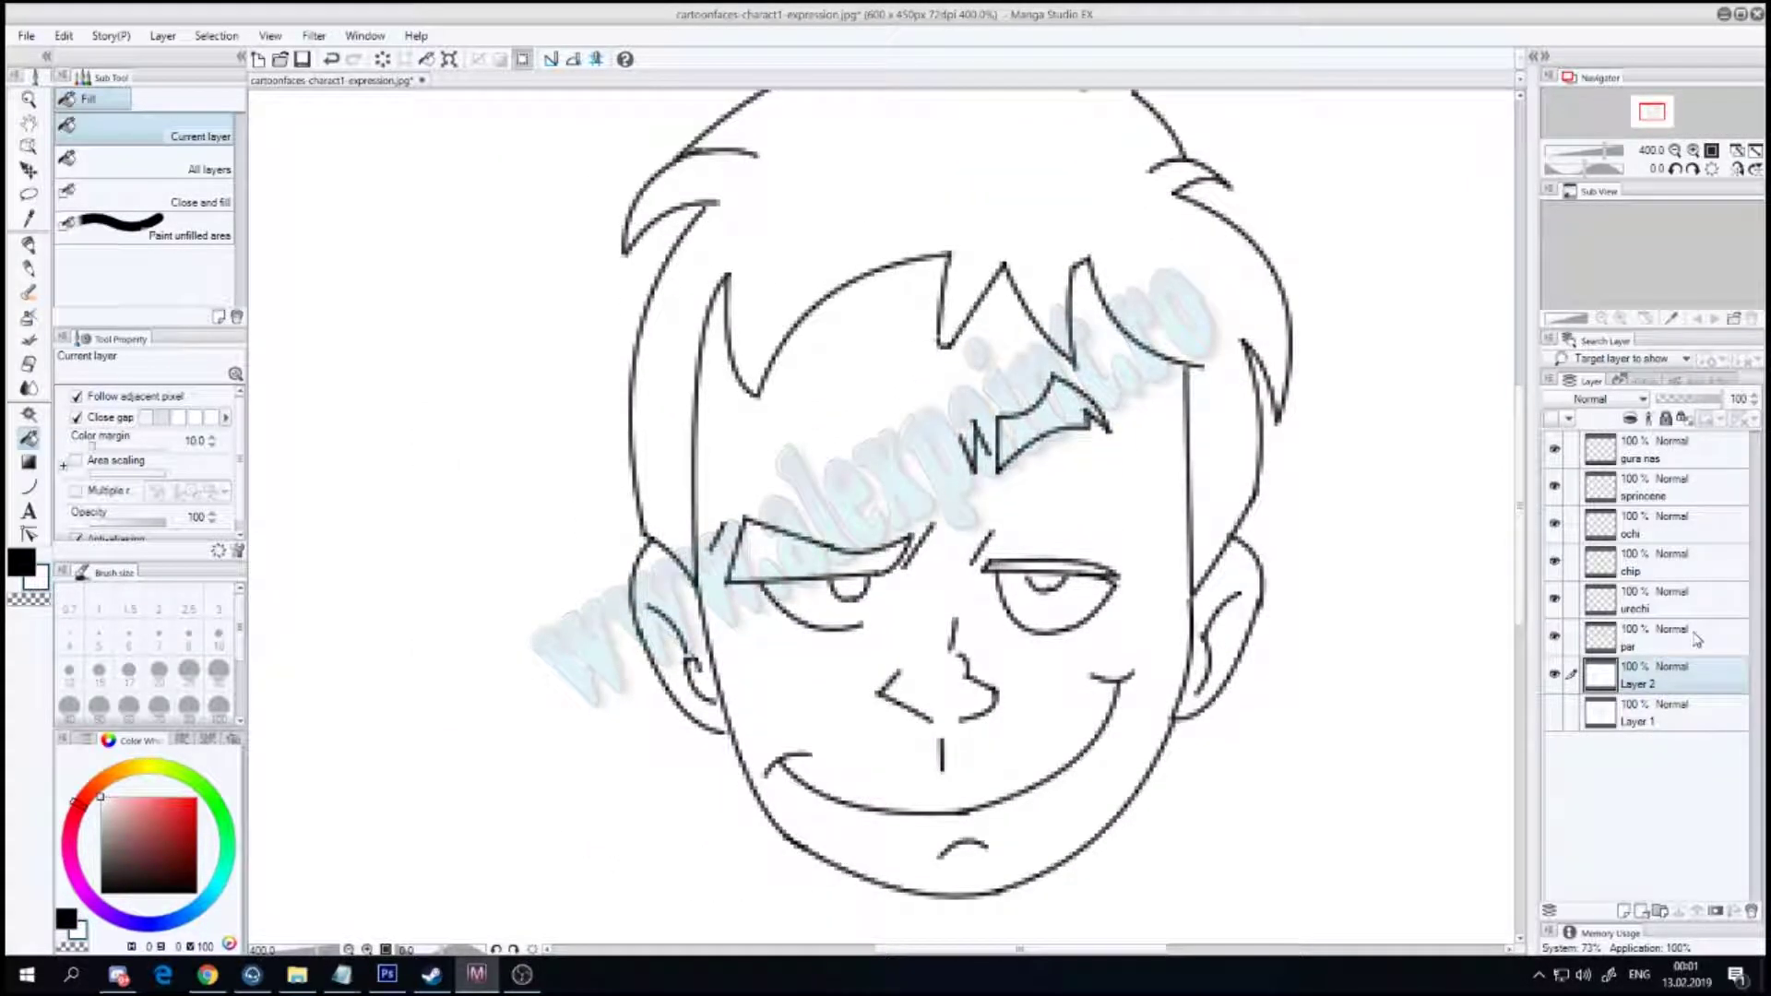
pyautogui.click(1674, 539)
pyautogui.click(29, 244)
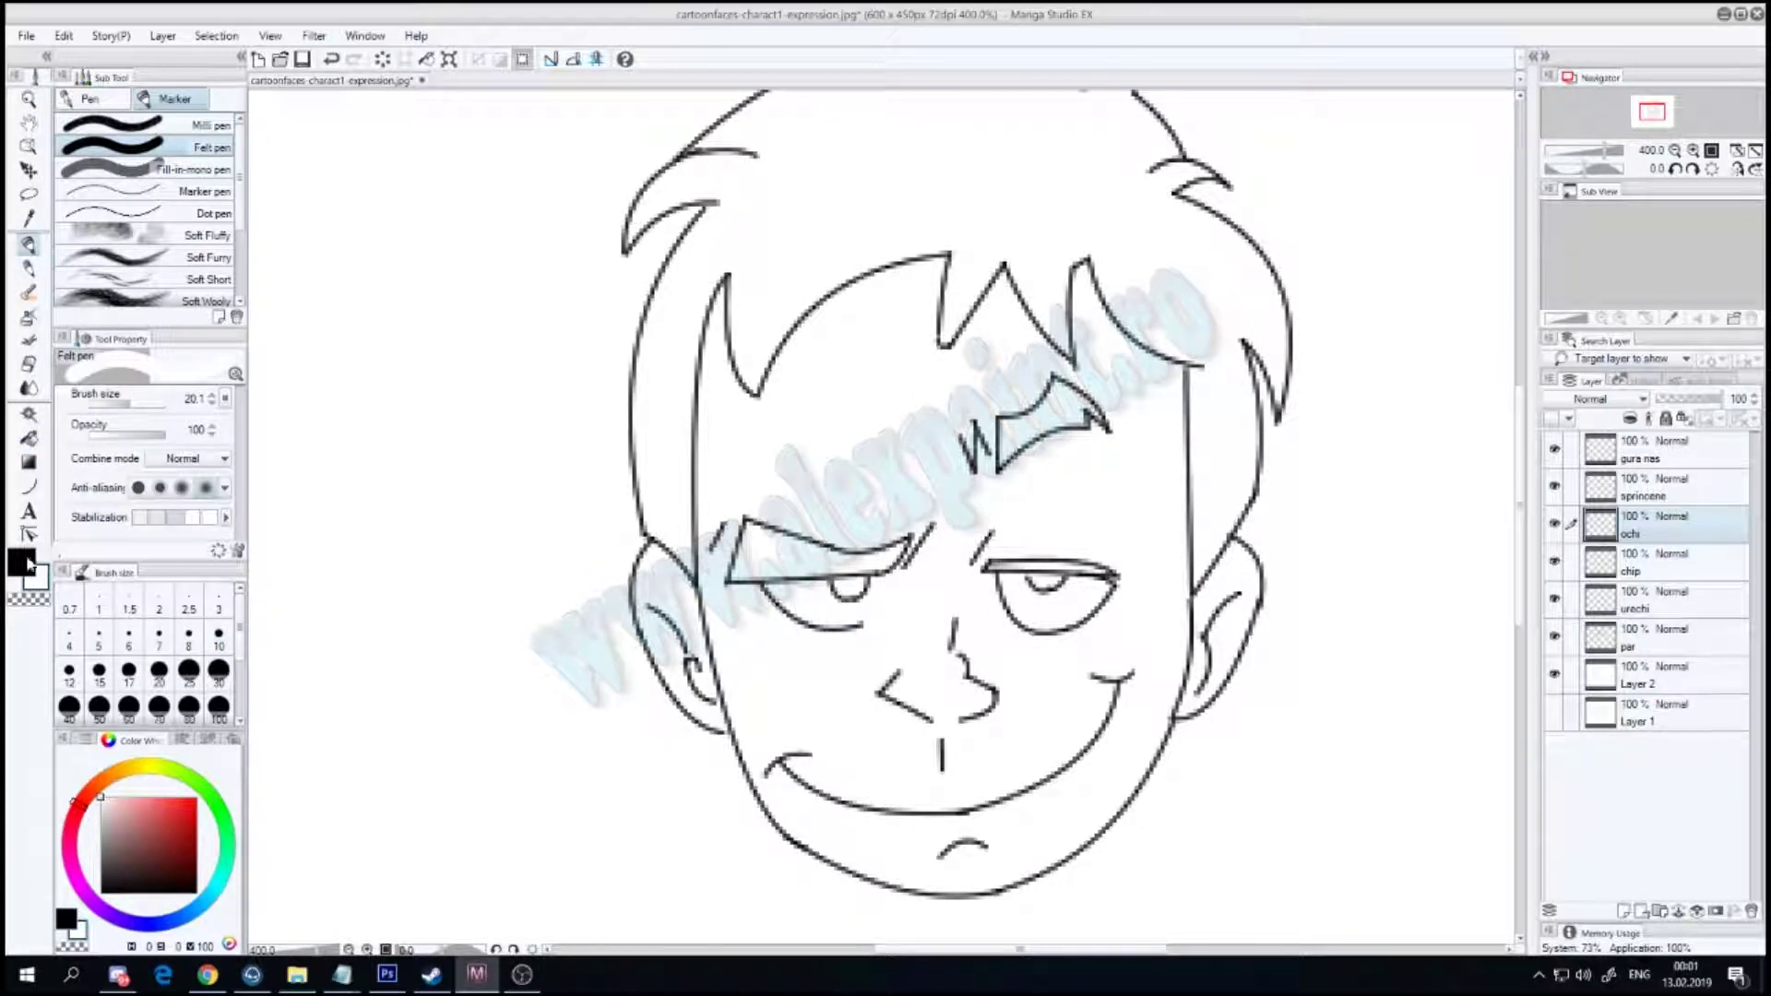
pyautogui.click(118, 402)
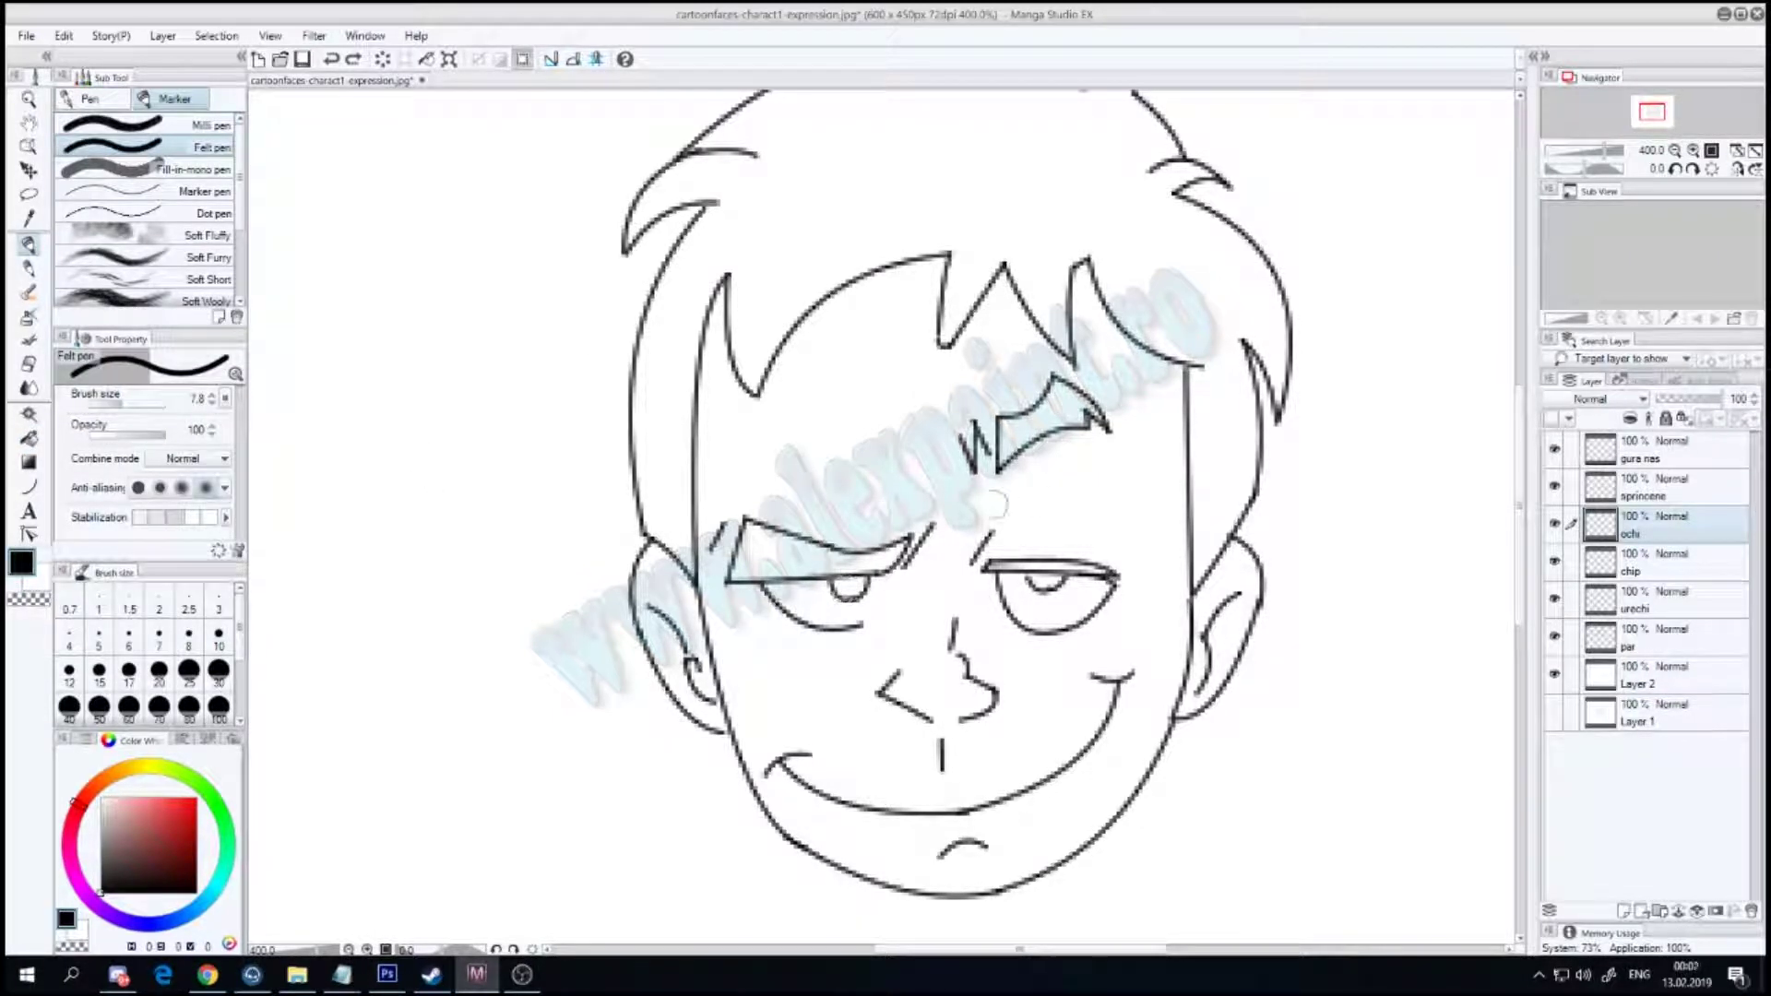
# Step: Magic Wand-select the inside of the right-hand eye, then clear the selection
pyautogui.click(28, 414)
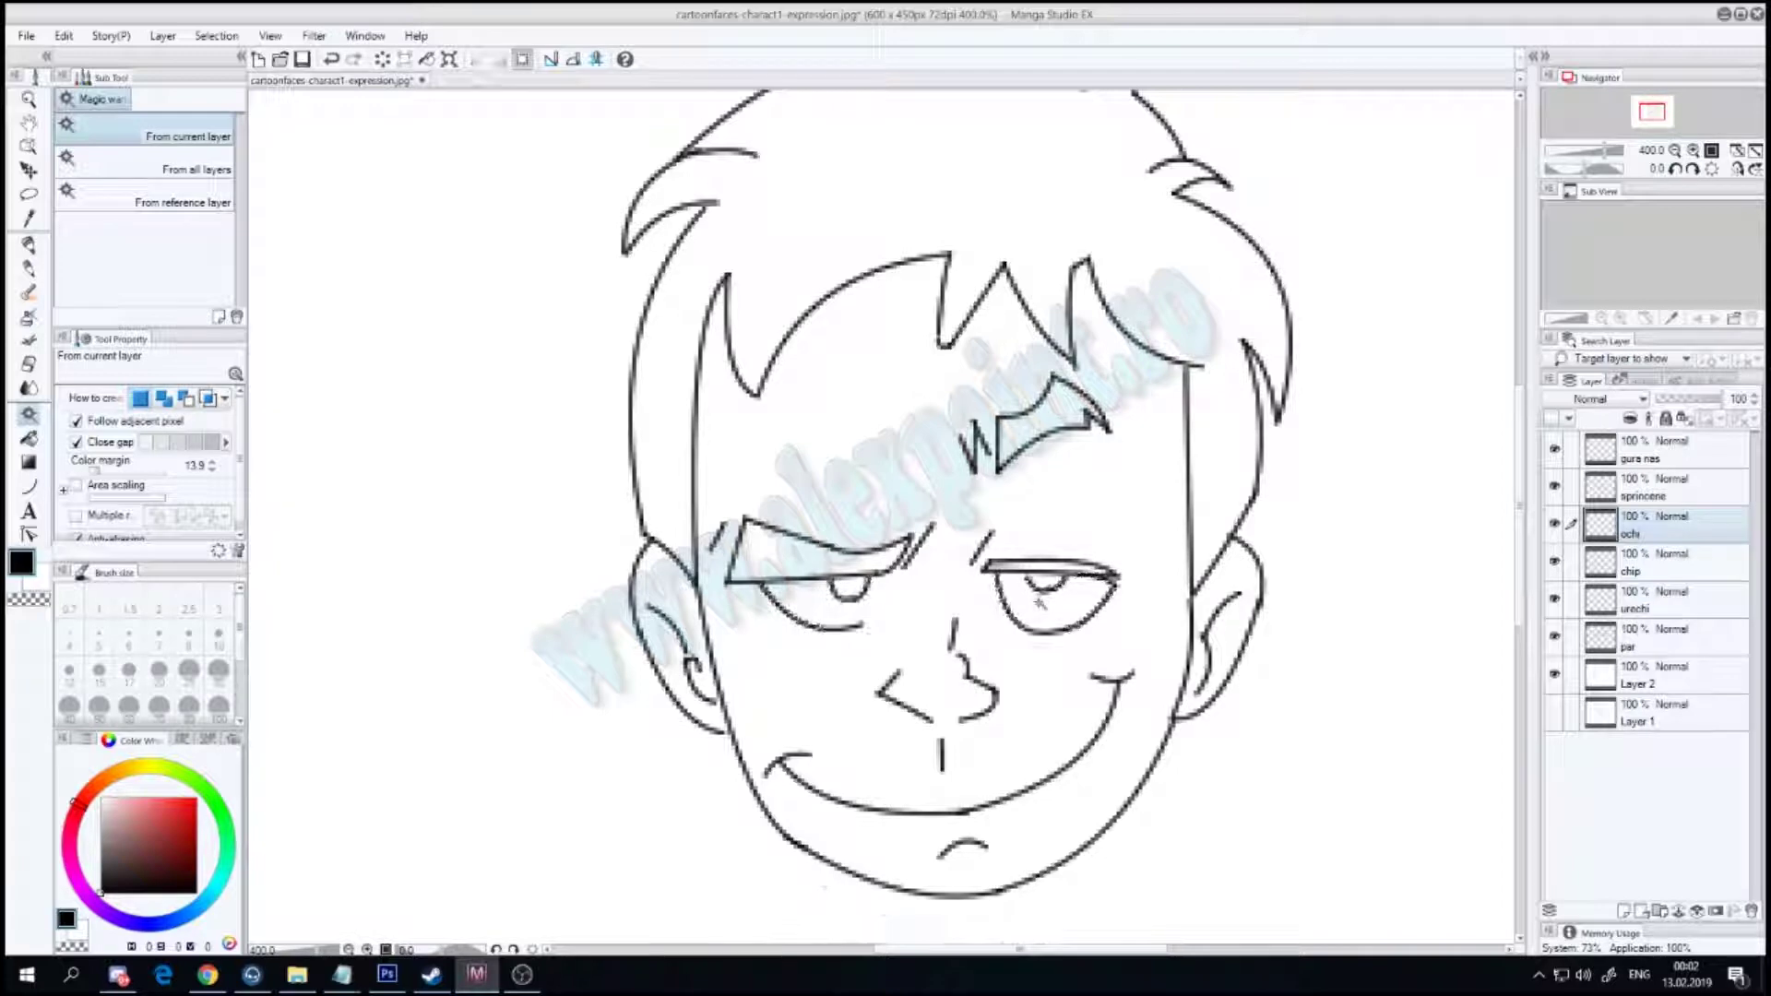
pyautogui.click(1039, 603)
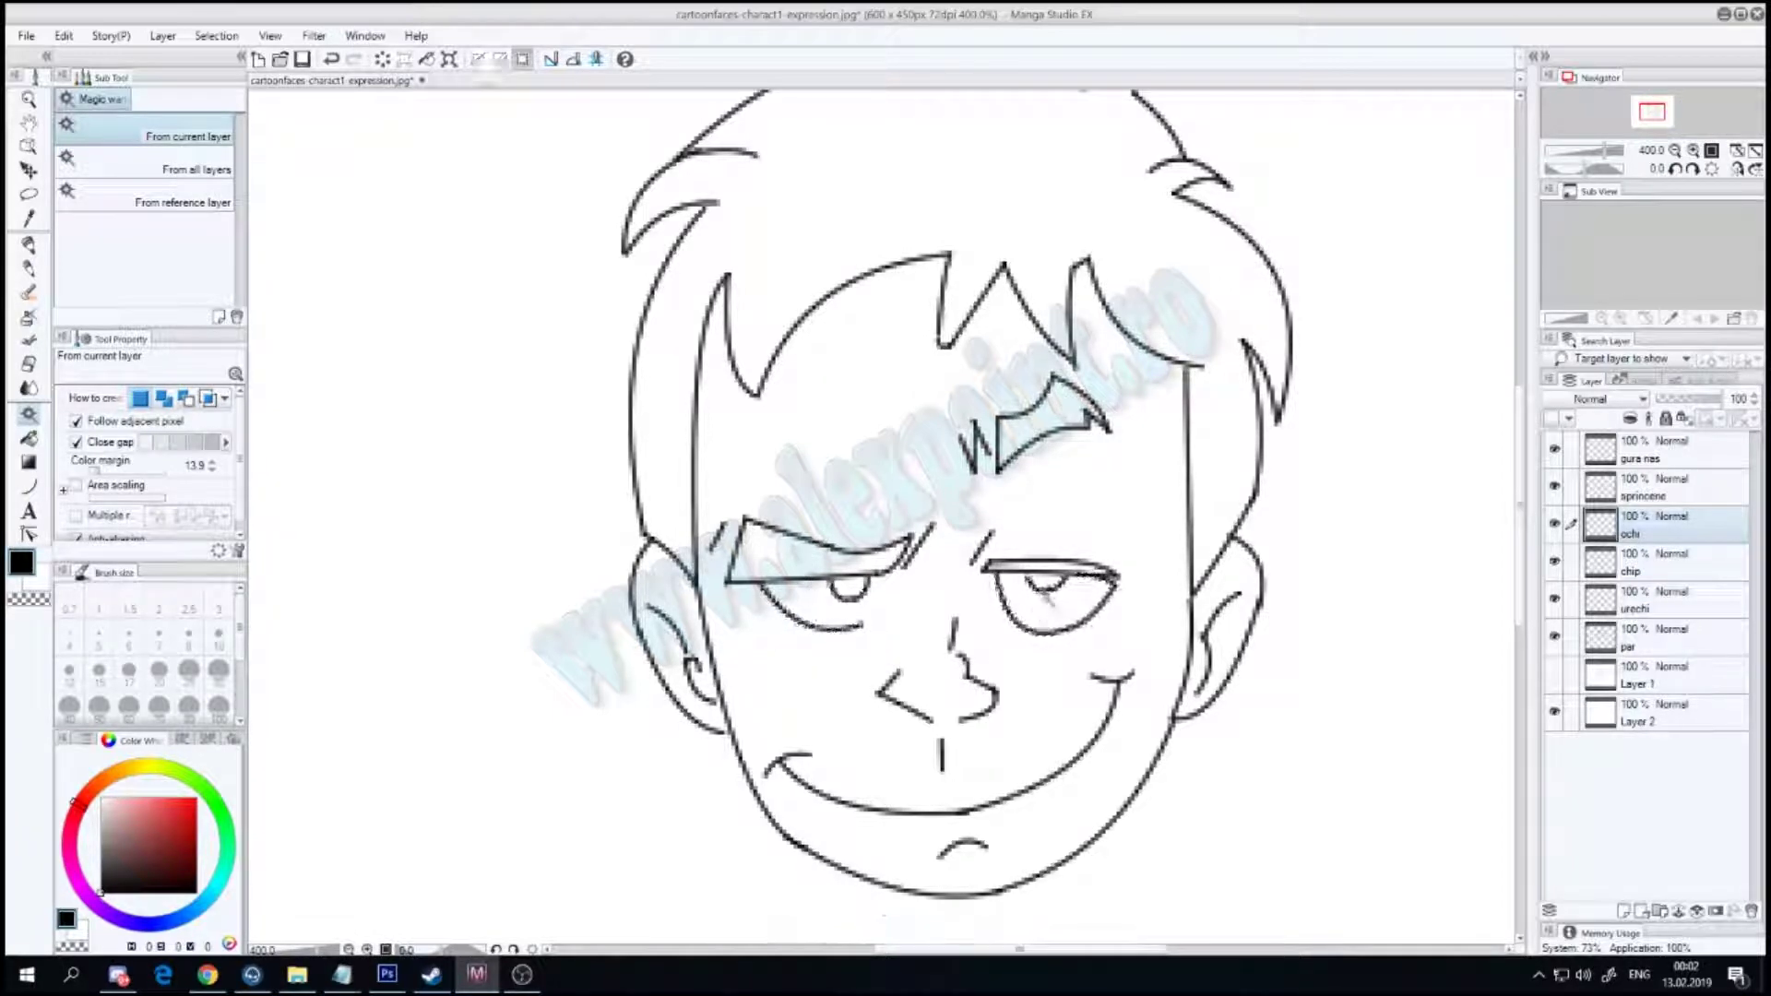
pyautogui.hotkey('ctrl', 'z')
# Step: Undo the black pupil and paint a cyan test iris in the left-hand eye
pyautogui.click(28, 246)
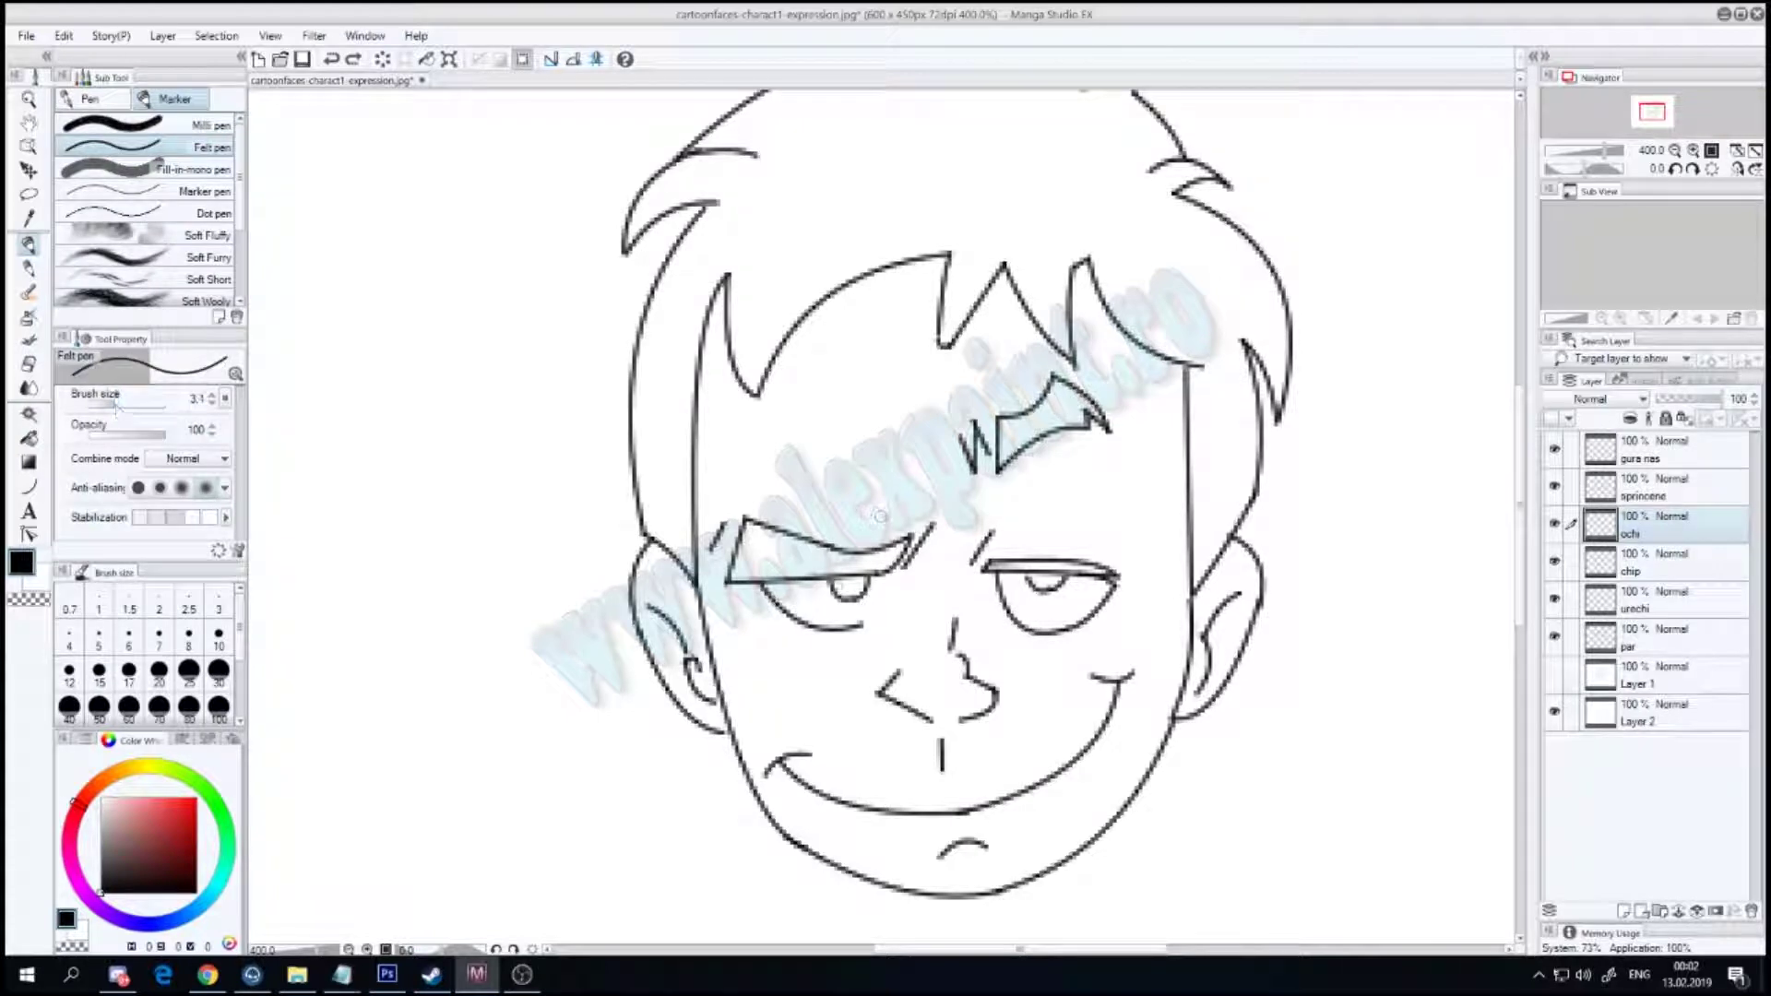
pyautogui.hotkey('ctrl', 'z')
pyautogui.click(212, 895)
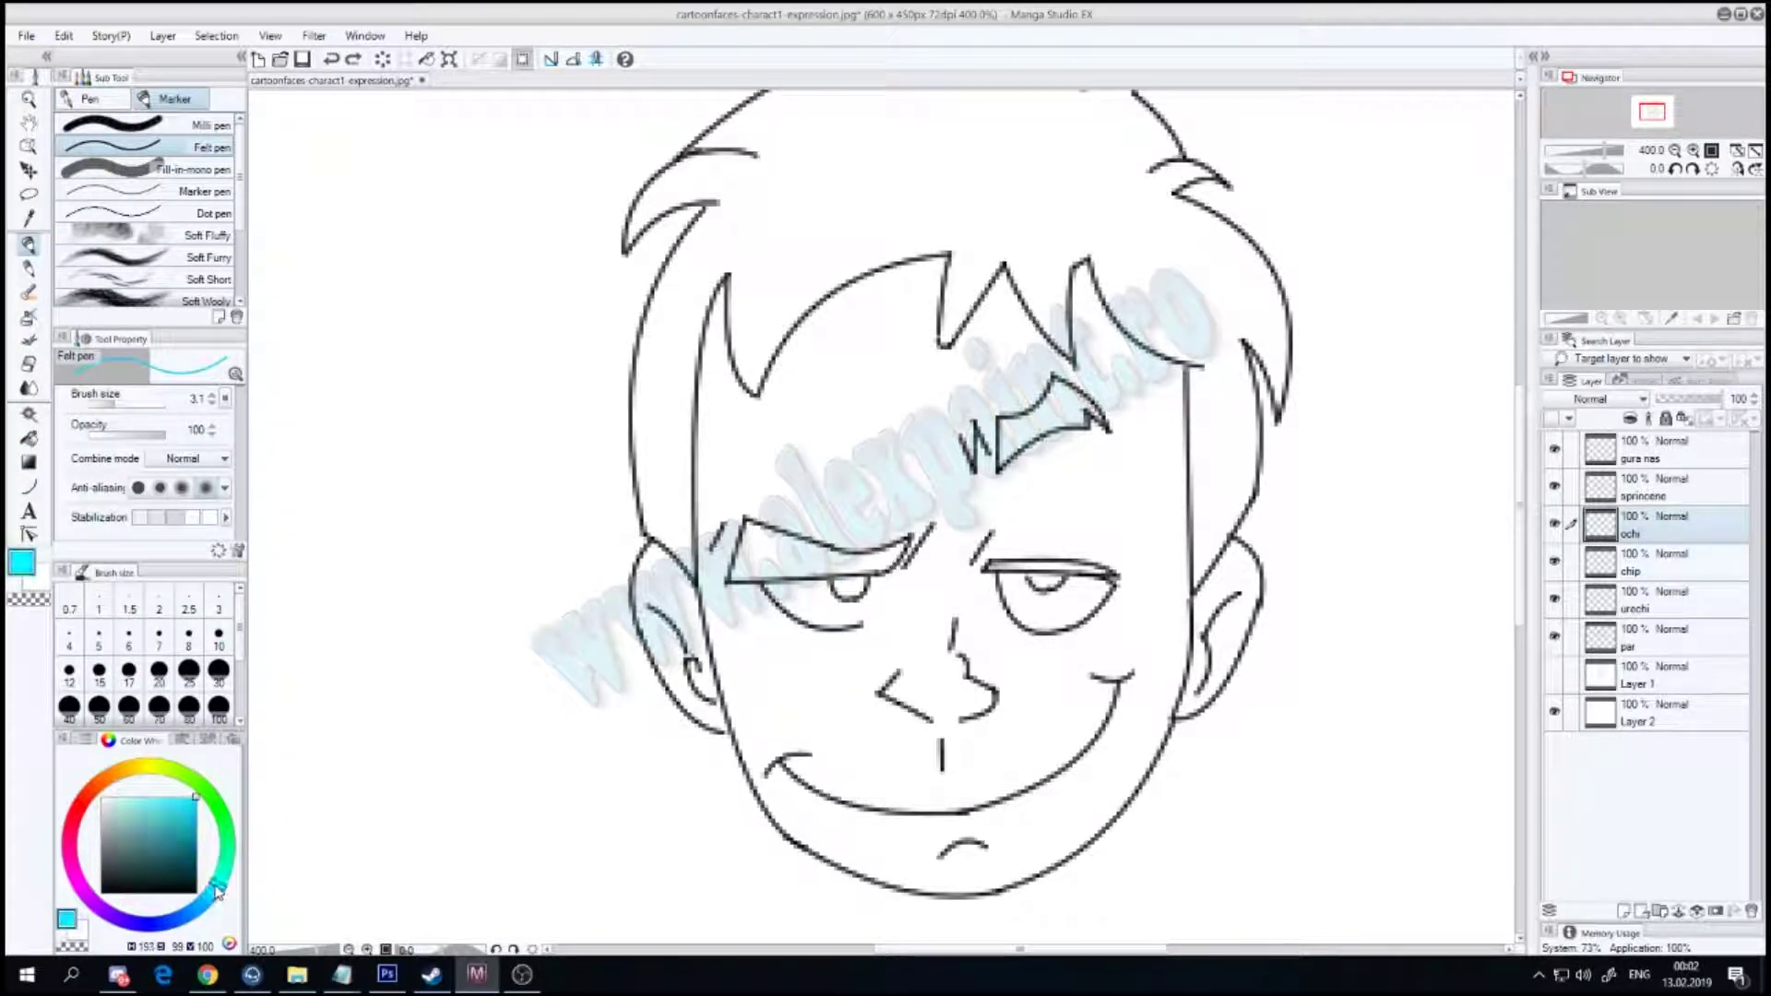
pyautogui.moveTo(842, 588); pyautogui.dragTo(856, 584)
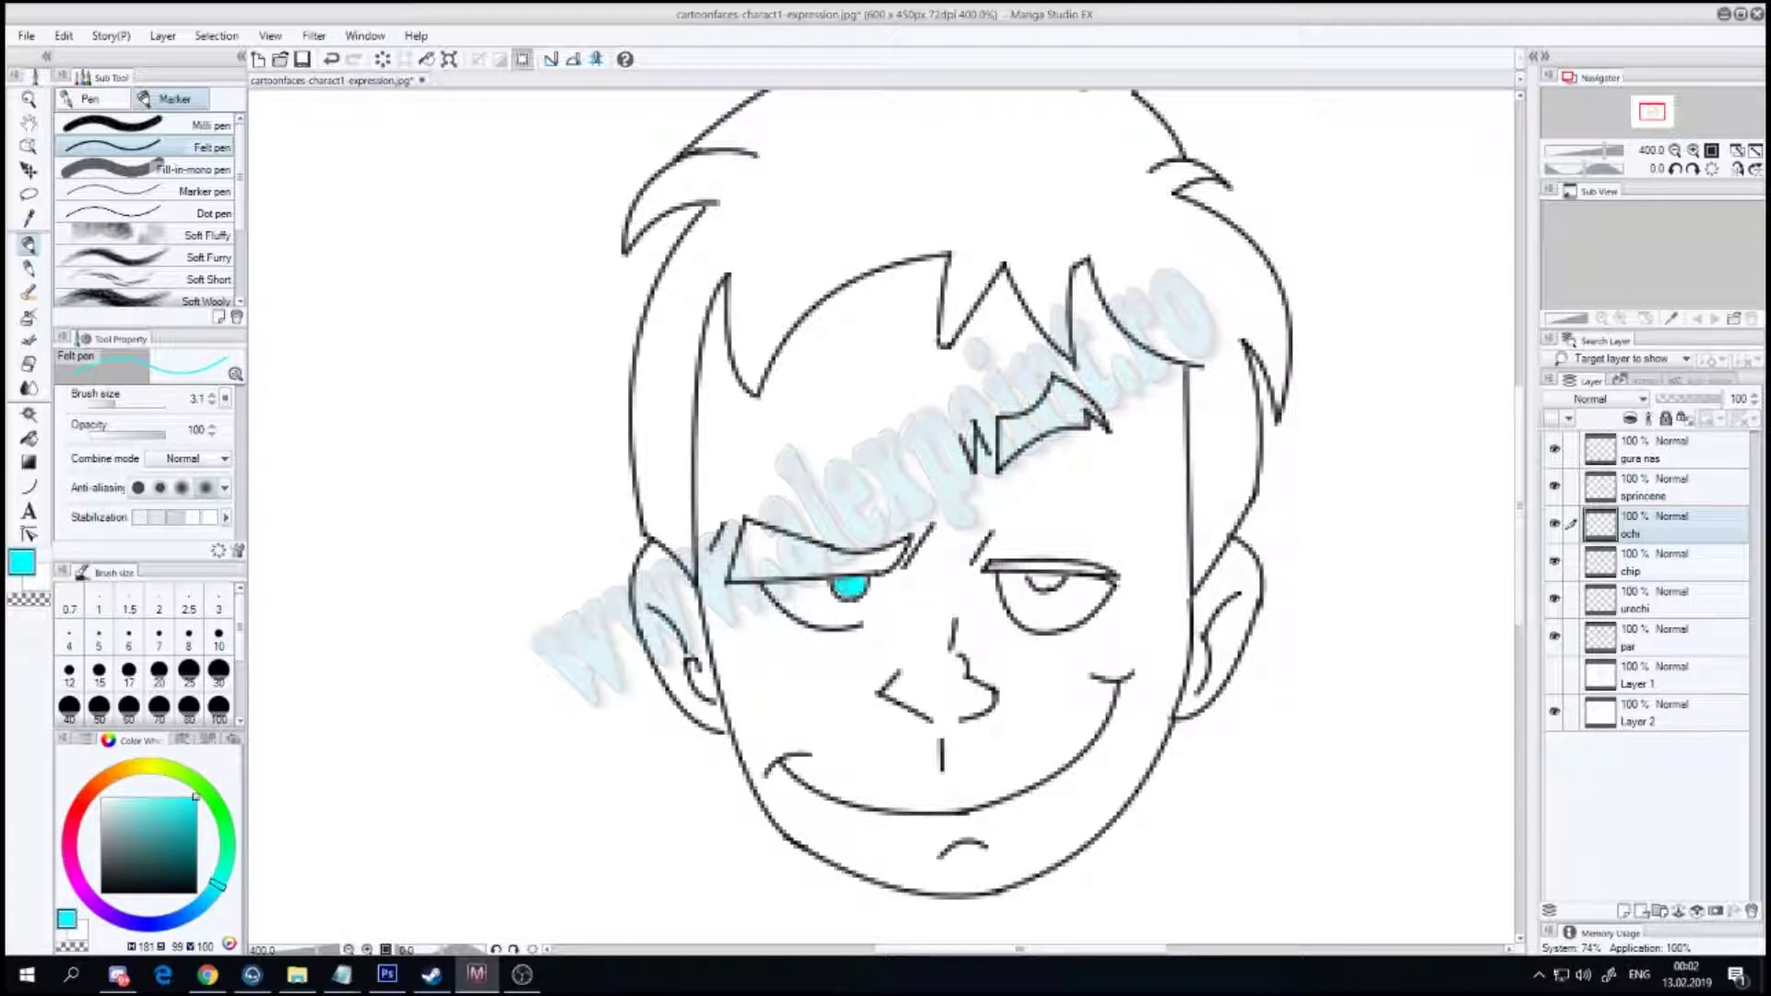
# Step: Switch to a light blue pencil of size 1.9 and add a faint stroke
pyautogui.moveTo(217, 884); pyautogui.dragTo(197, 908)
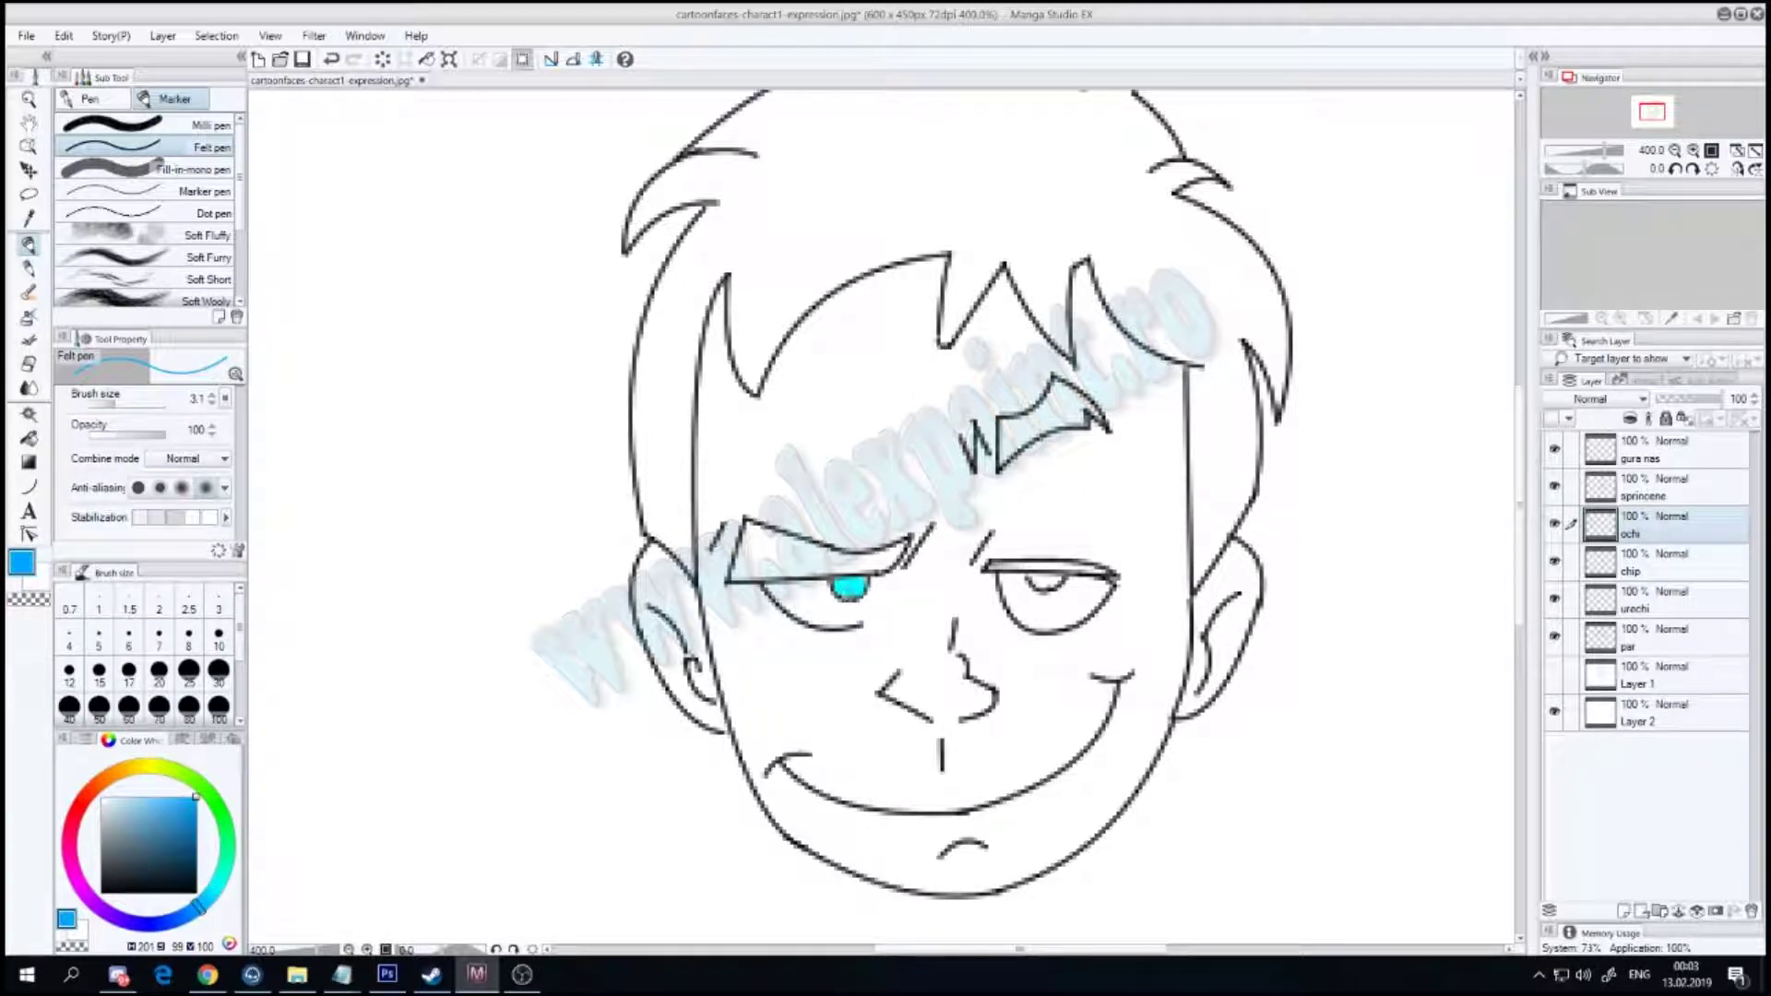
pyautogui.click(28, 267)
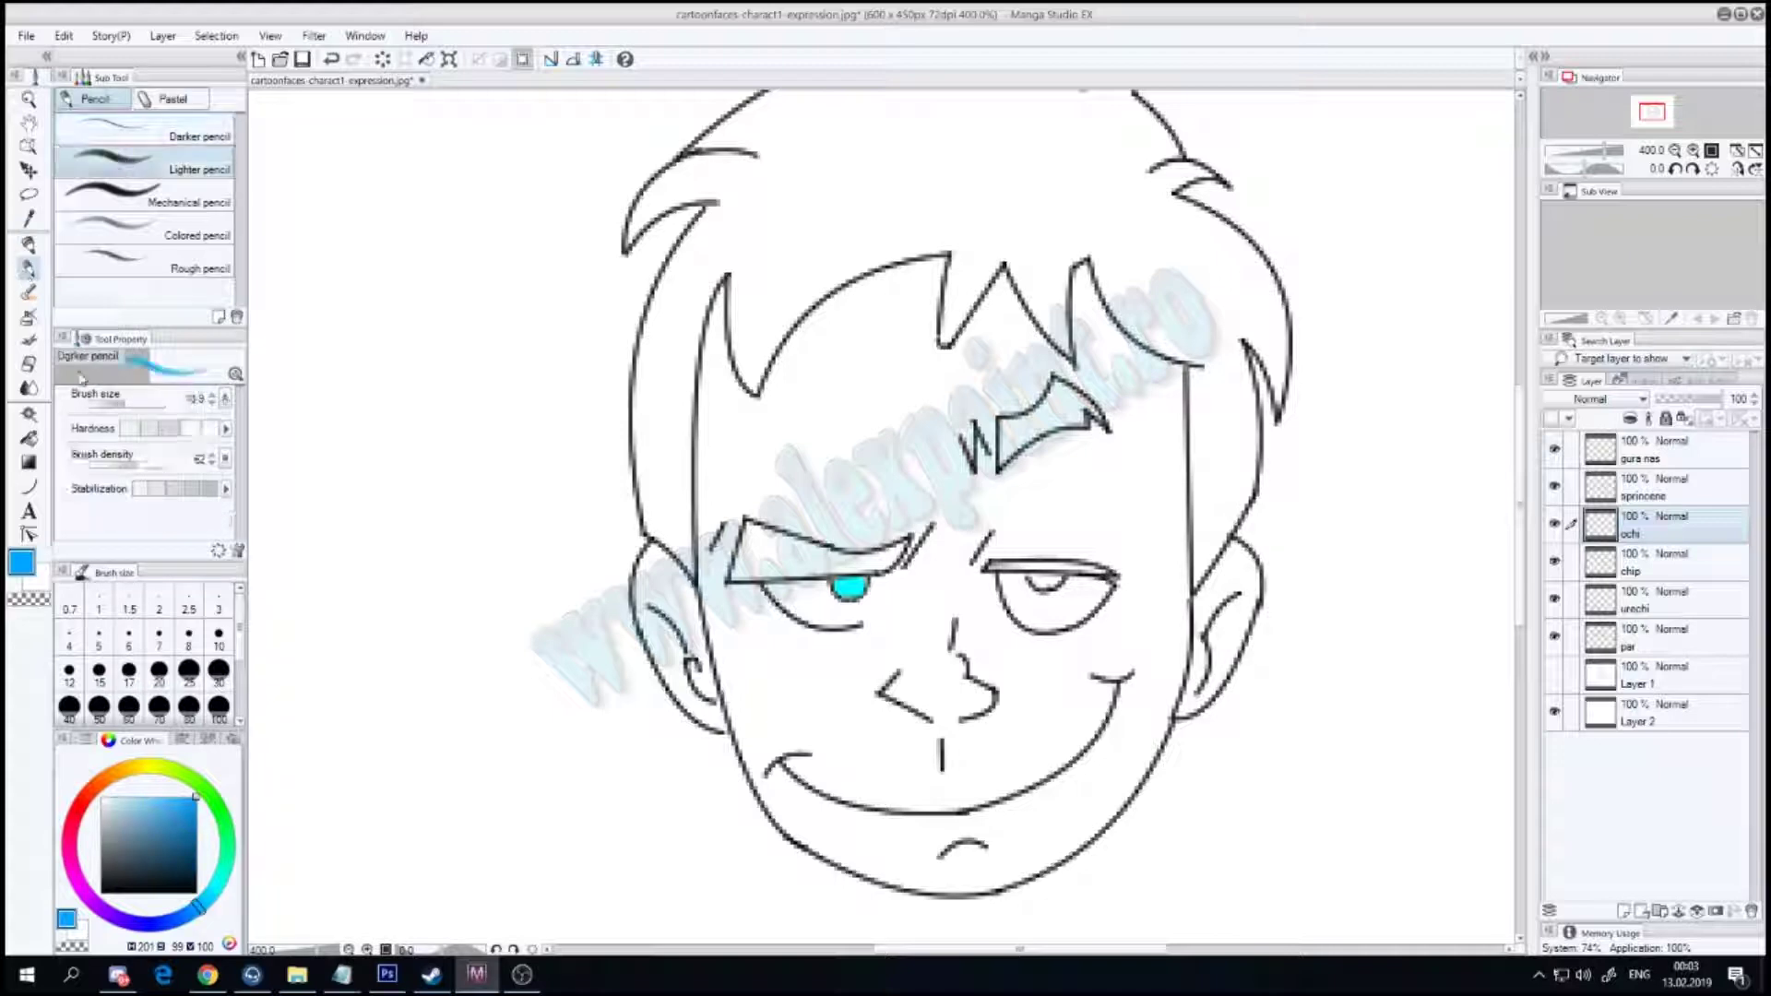
pyautogui.hotkey('ctrl', 'z')
pyautogui.moveTo(166, 407); pyautogui.dragTo(109, 407)
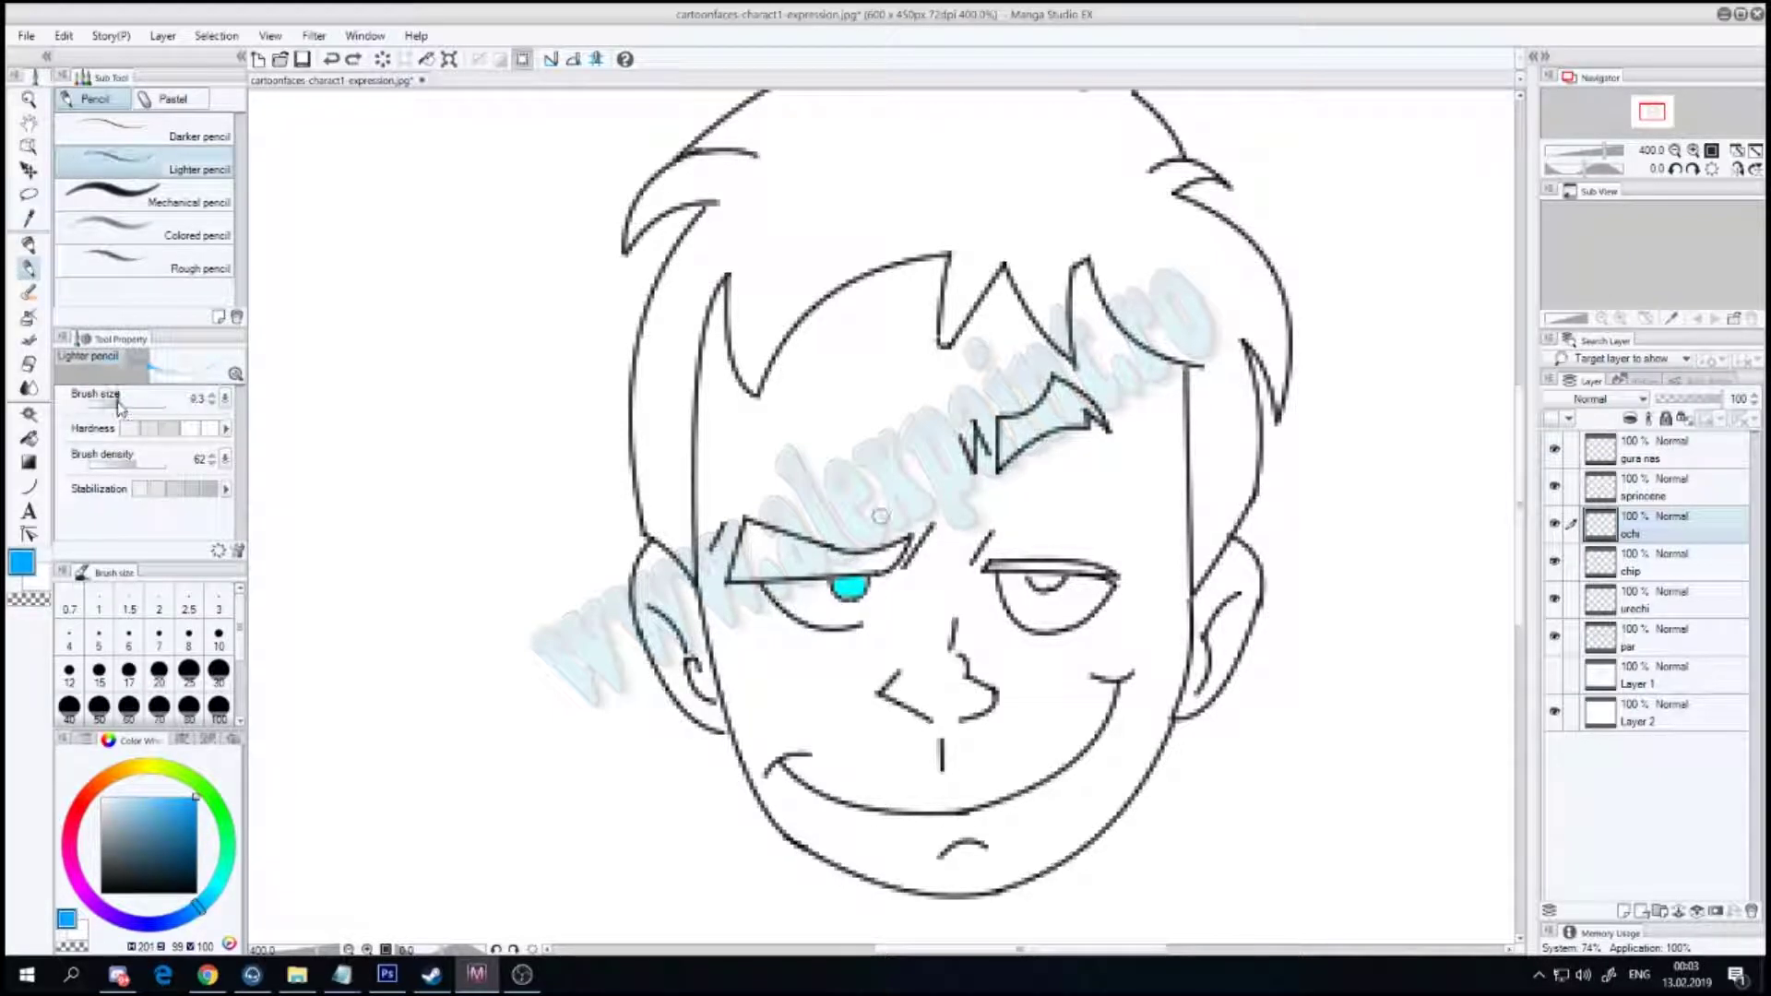
pyautogui.click(196, 814)
pyautogui.click(833, 701)
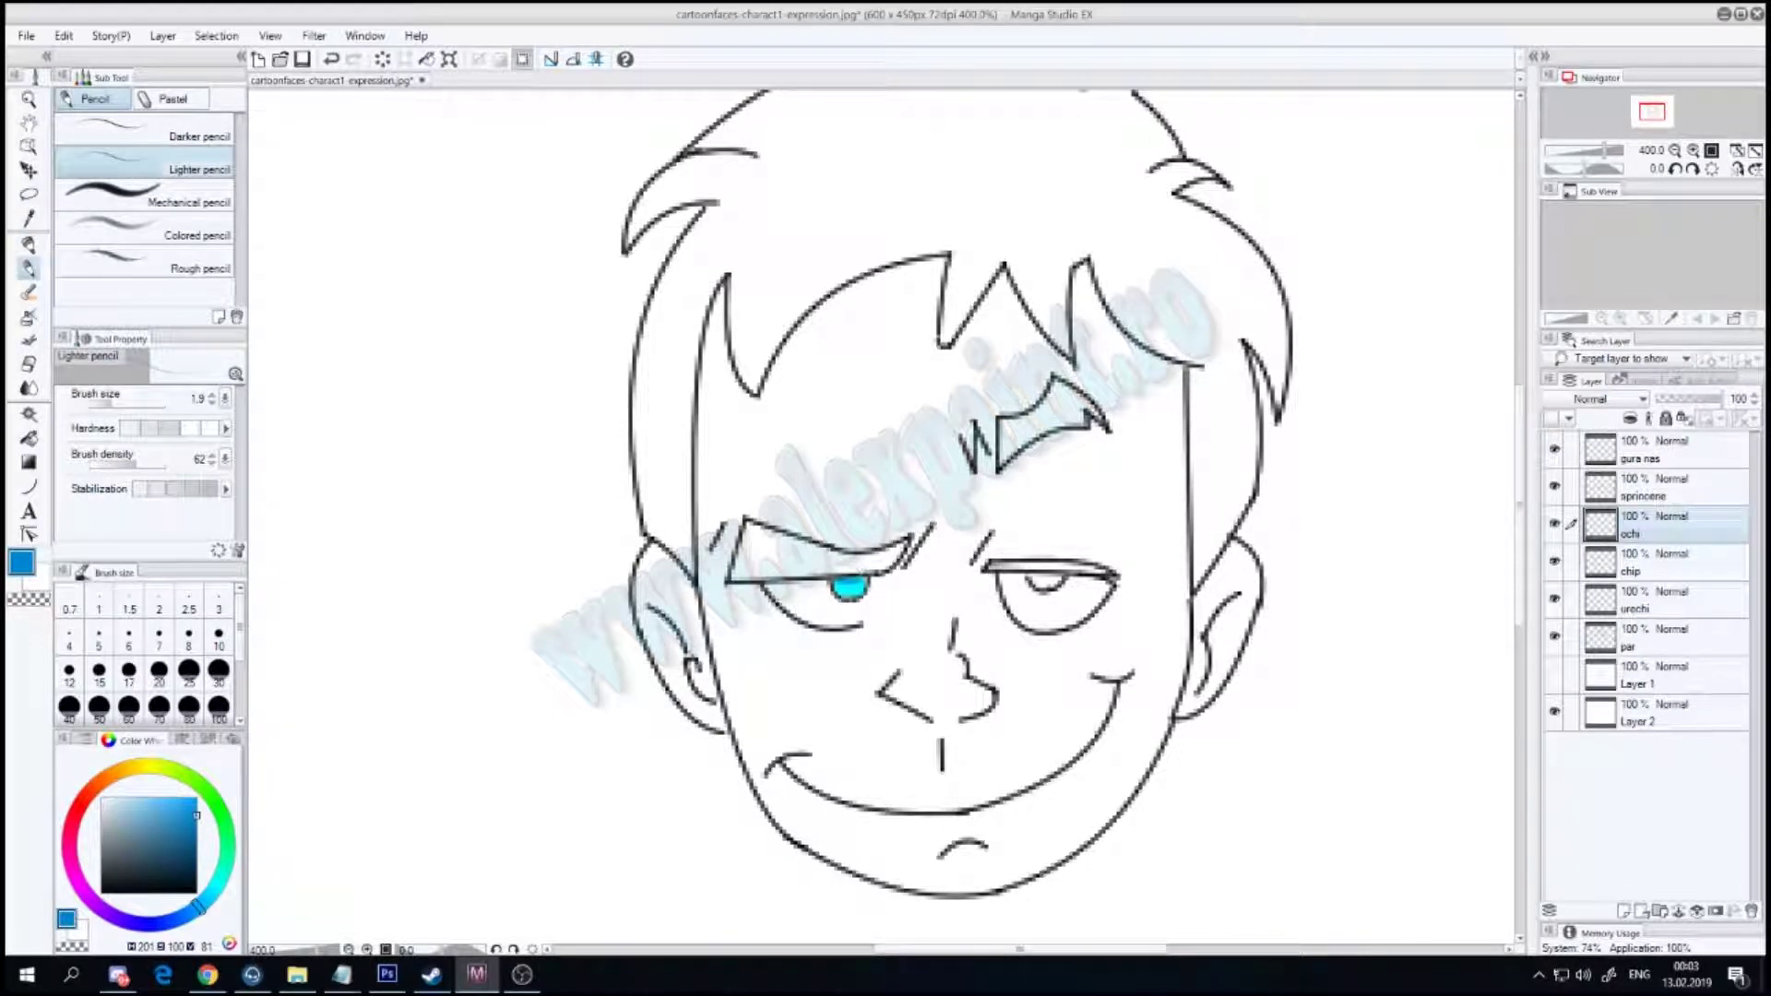
# Step: Try Multiply blending on ochi, revert to Normal, undo the cyan iris, and add a layer above
pyautogui.click(1605, 398)
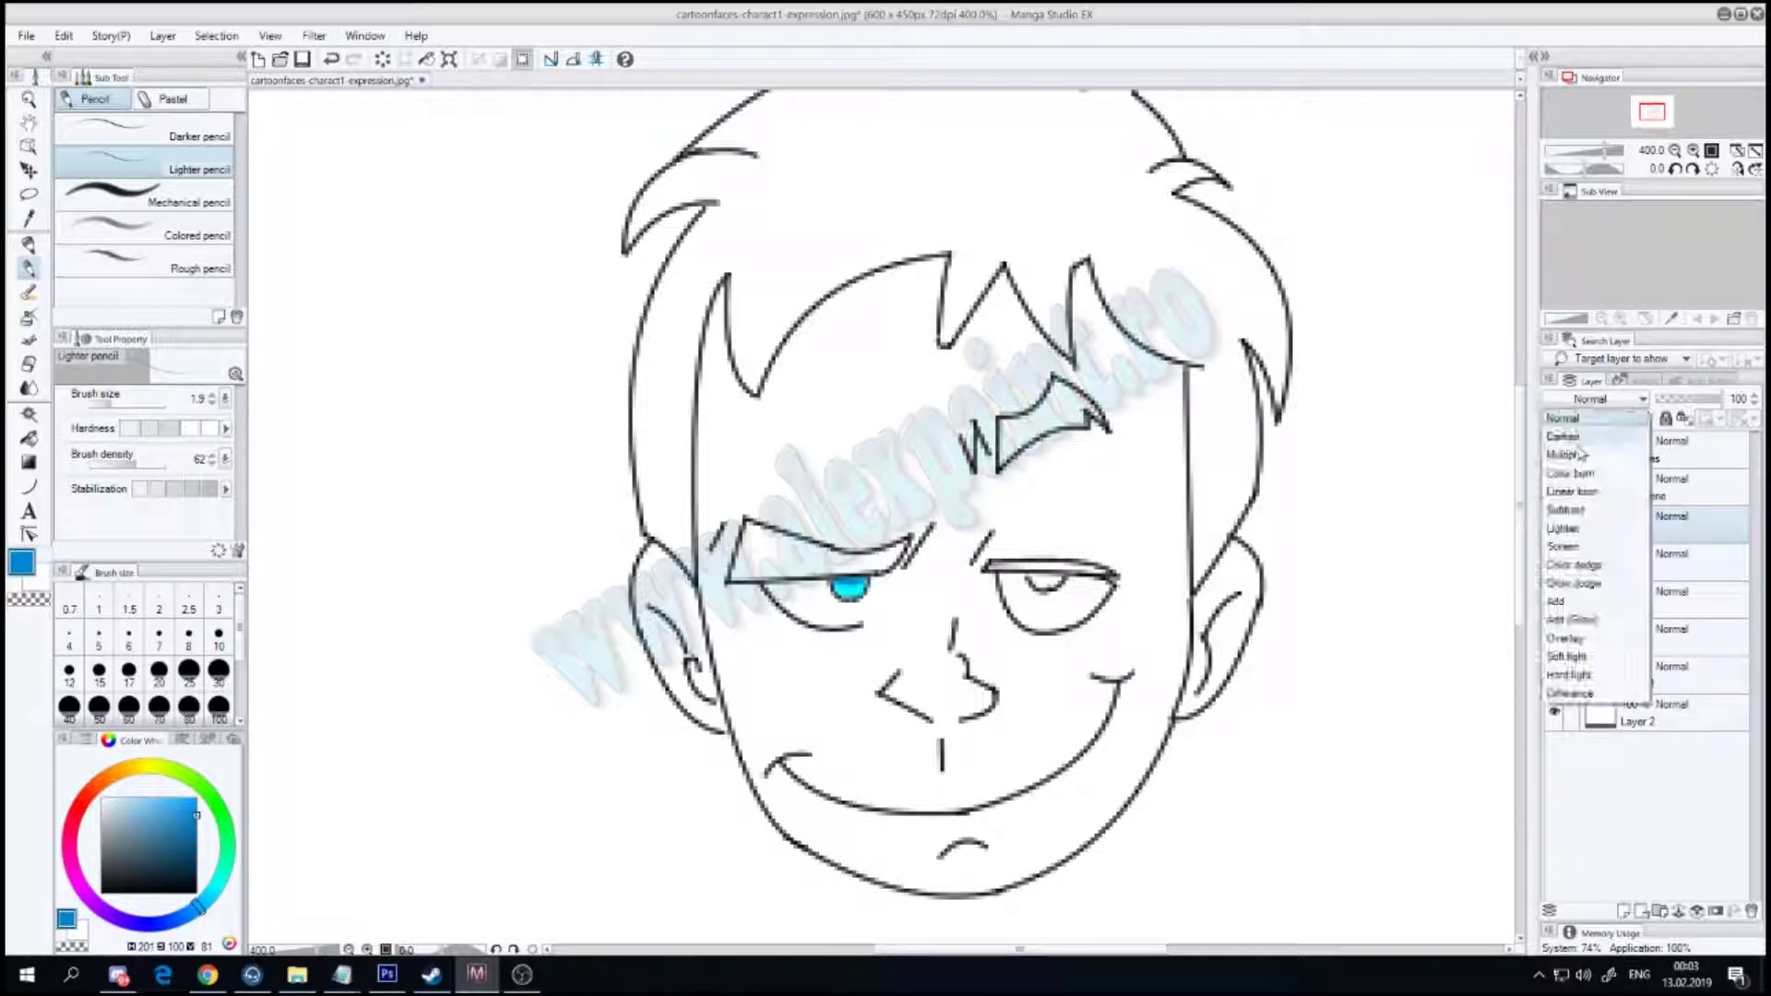
pyautogui.click(1564, 455)
pyautogui.click(1604, 398)
pyautogui.click(1601, 567)
pyautogui.click(1605, 399)
pyautogui.click(1565, 417)
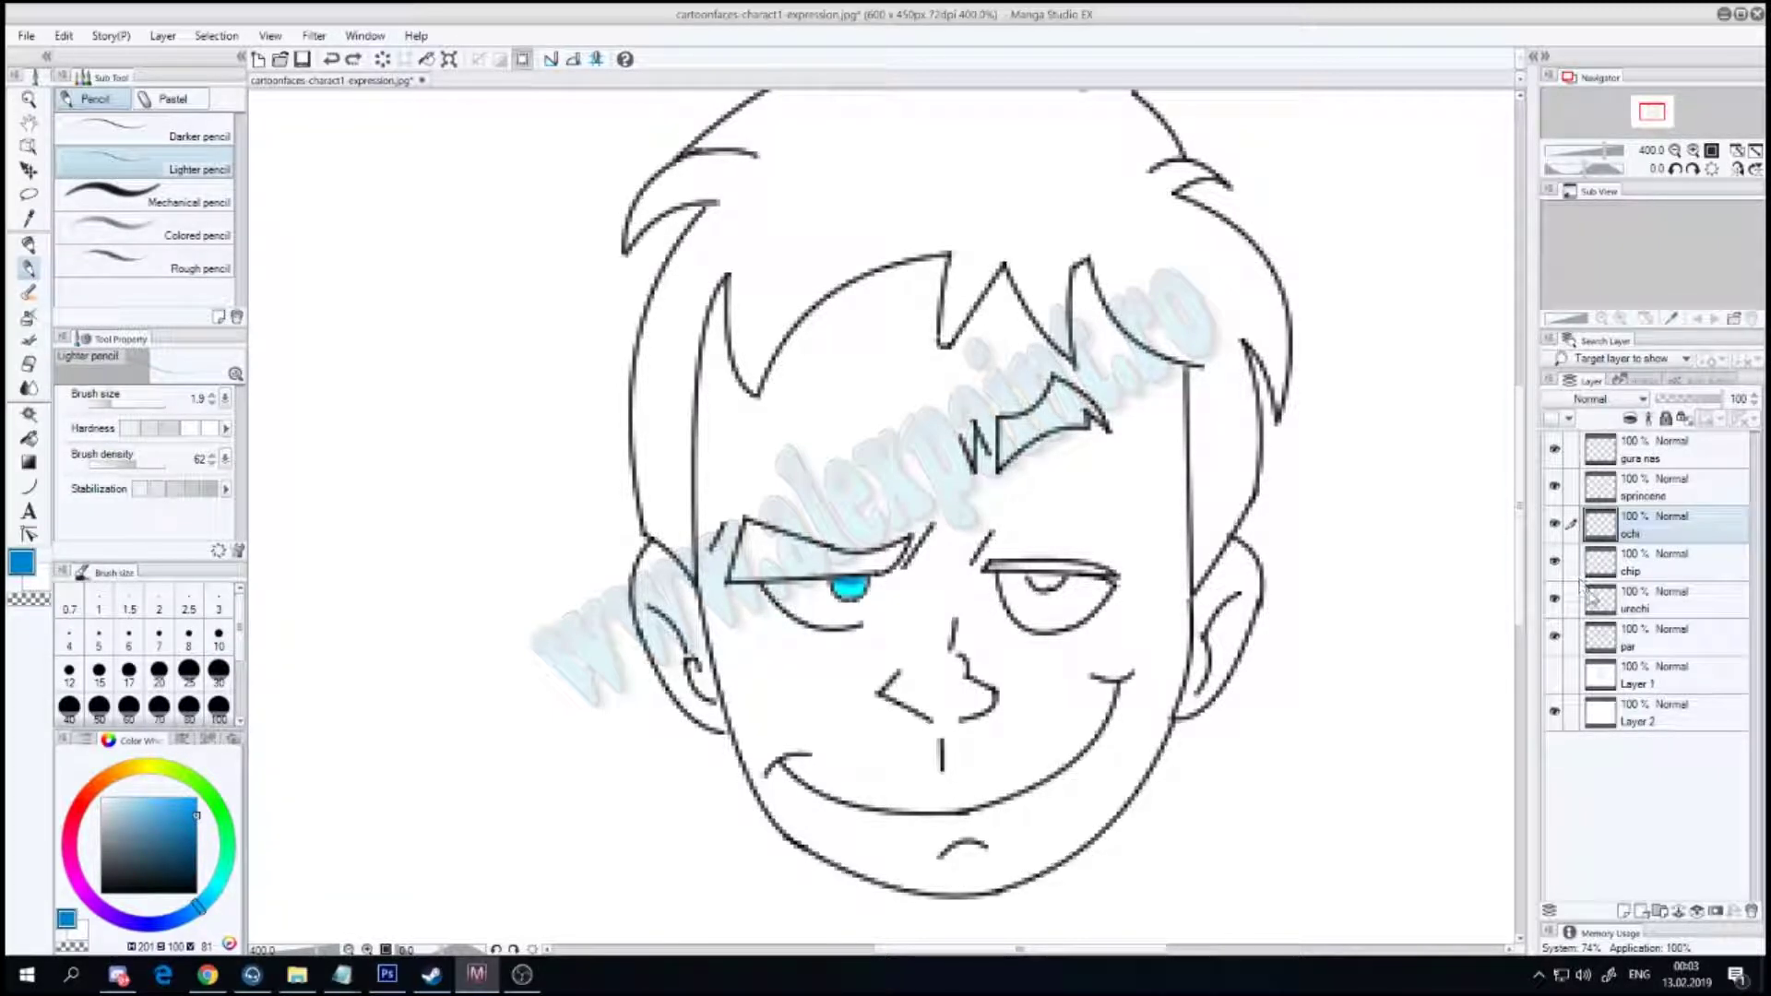
pyautogui.hotkey('ctrl', 'z')
pyautogui.click(1623, 910)
# Step: Rename the new layer above ochi to 'culoare ochi'
pyautogui.press('o')
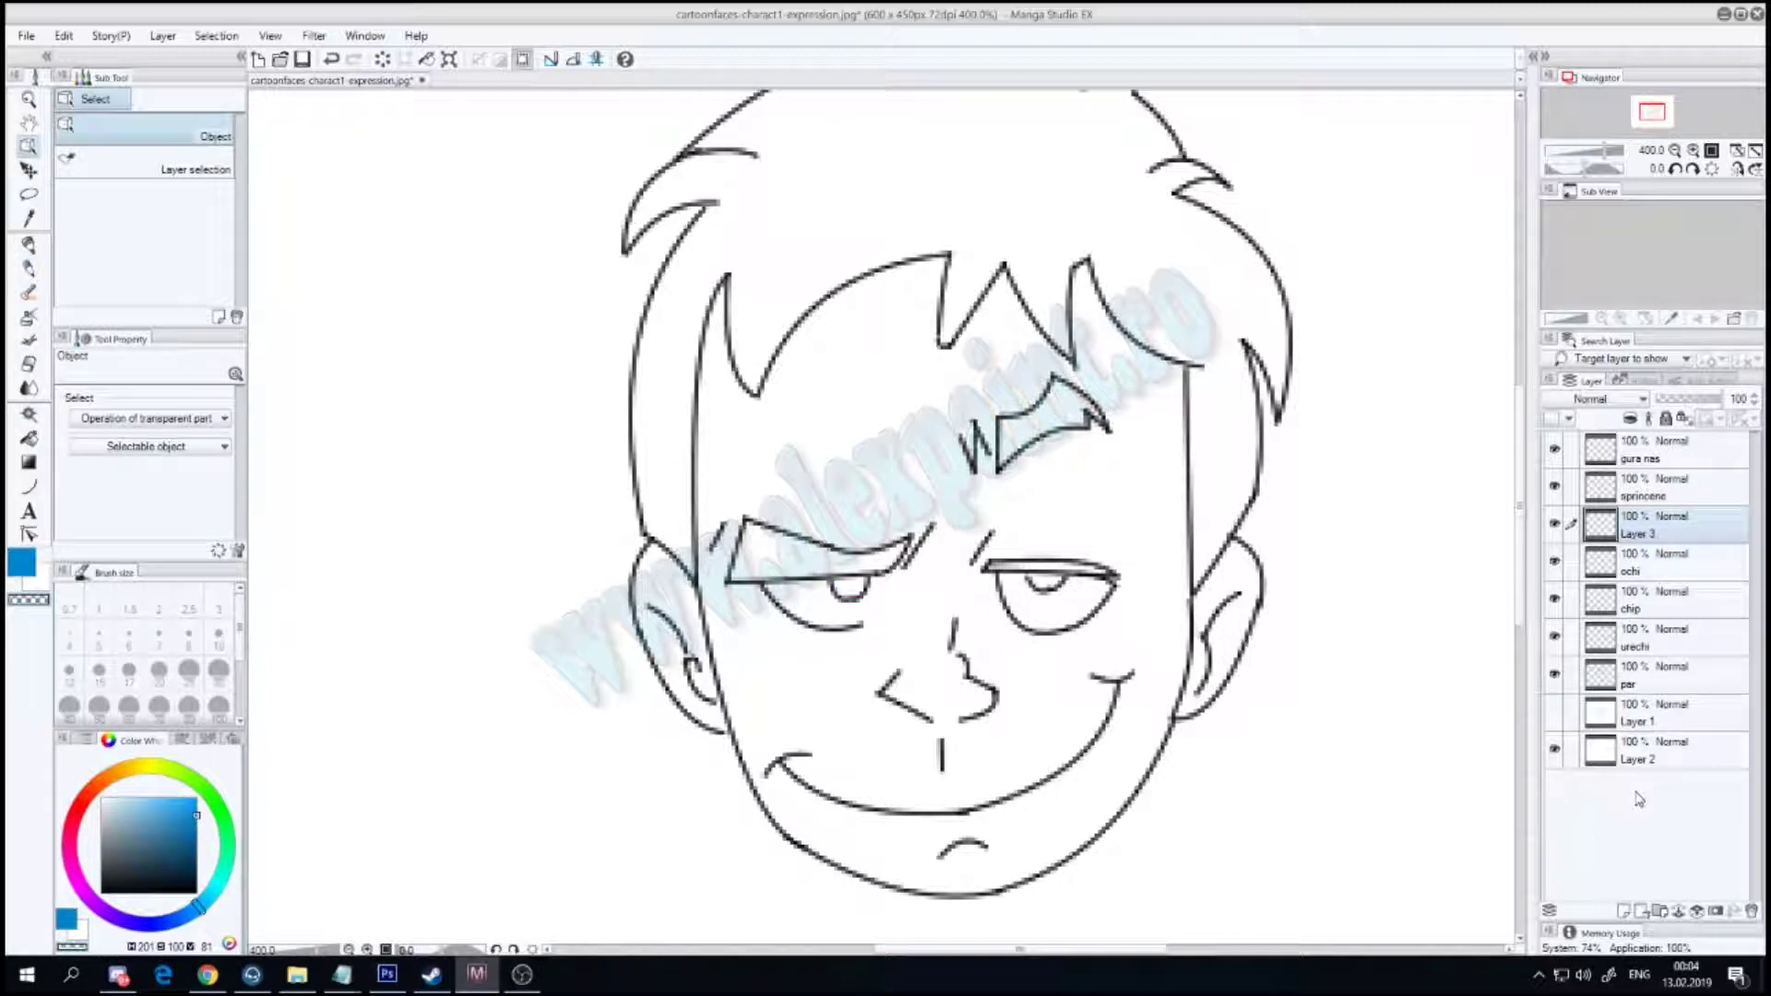
pyautogui.doubleClick(1651, 533)
pyautogui.write('culoare')
pyautogui.write(' ochi')
pyautogui.press('Return')
# Step: Paint a bright cyan iris in the left eye with the Lighter pencil at size 11.2, then undo it
pyautogui.click(28, 414)
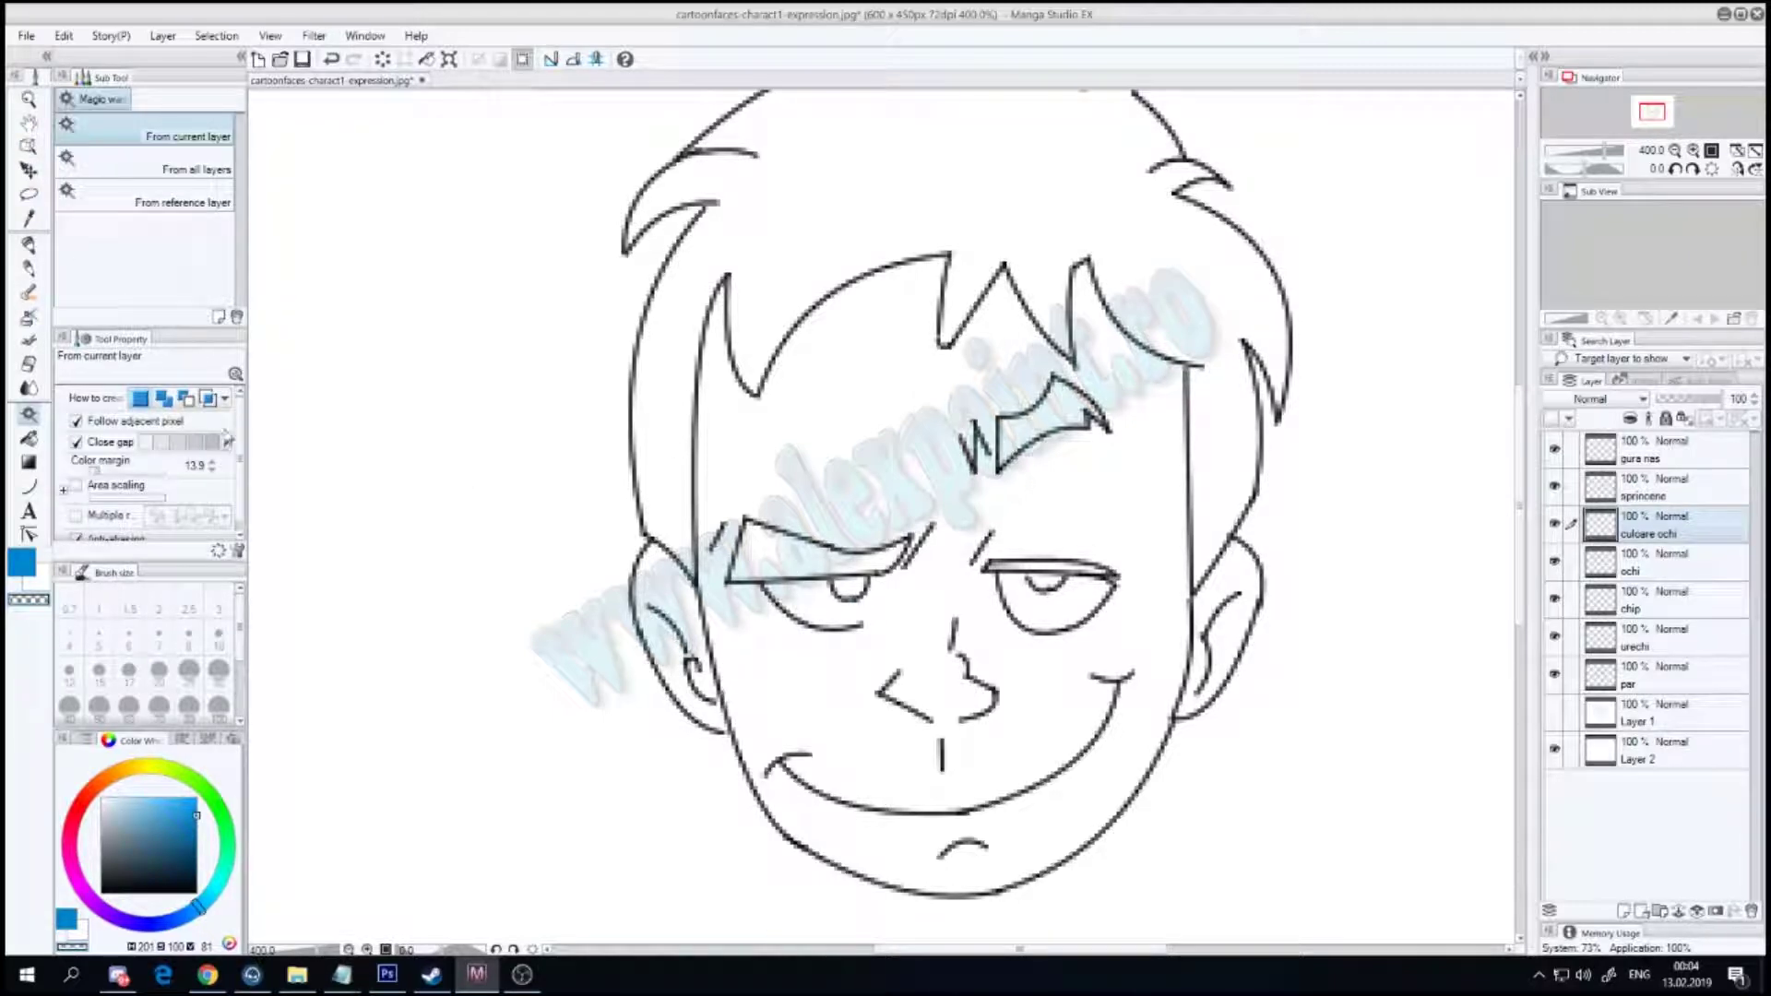
pyautogui.click(28, 244)
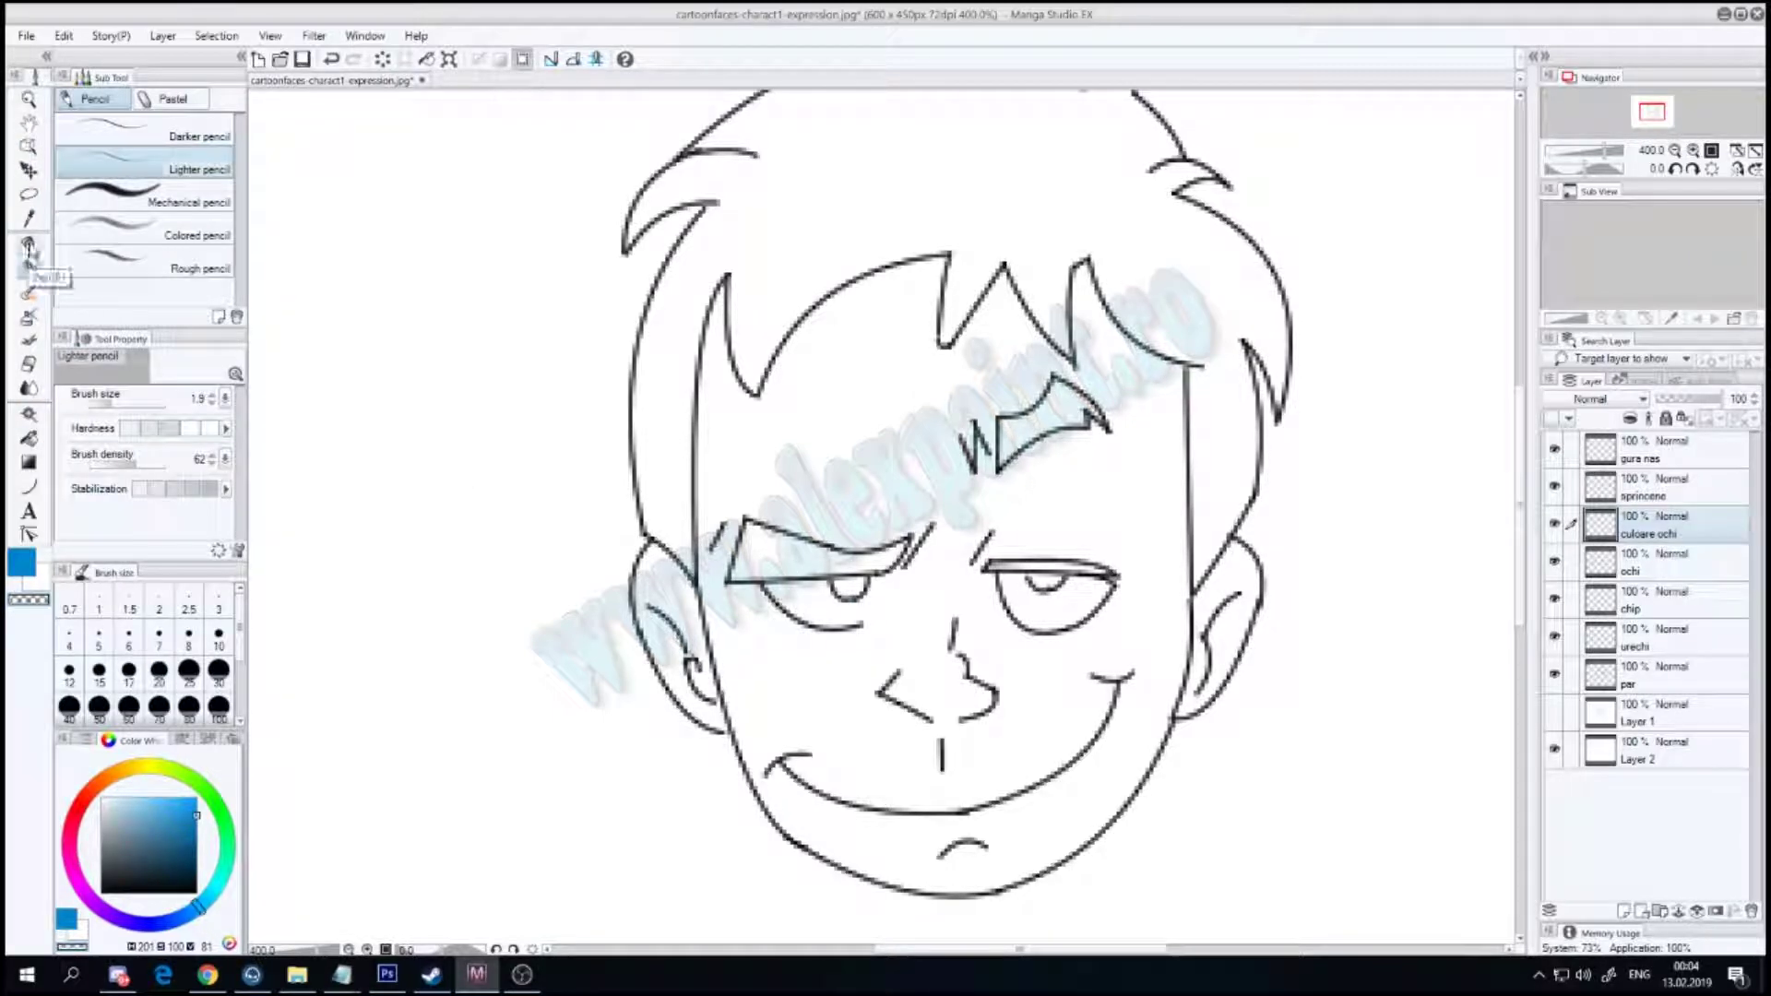
pyautogui.moveTo(194, 830); pyautogui.dragTo(197, 795)
pyautogui.moveTo(201, 906); pyautogui.dragTo(212, 893)
pyautogui.moveTo(834, 583); pyautogui.dragTo(857, 592)
pyautogui.hotkey('ctrl', 'z')
# Step: Shrink the pencil to 3.1 and try cyan shades, settling on a light cyan
pyautogui.click(118, 404)
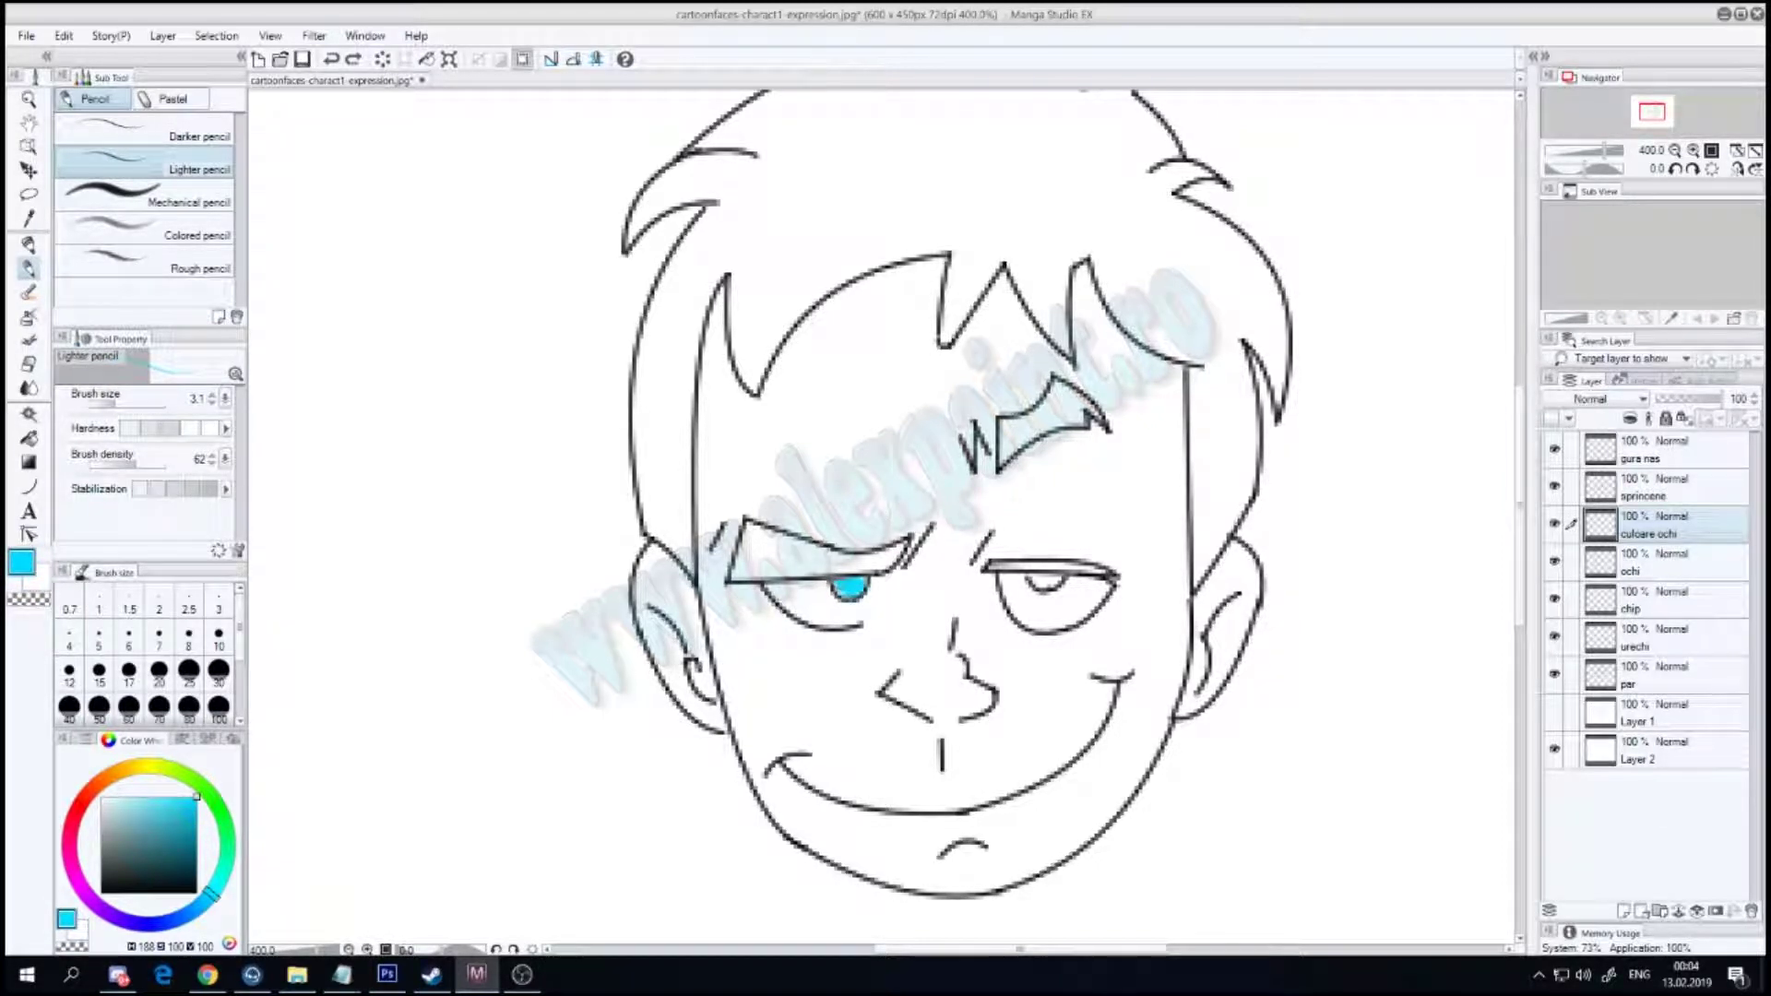
pyautogui.click(129, 798)
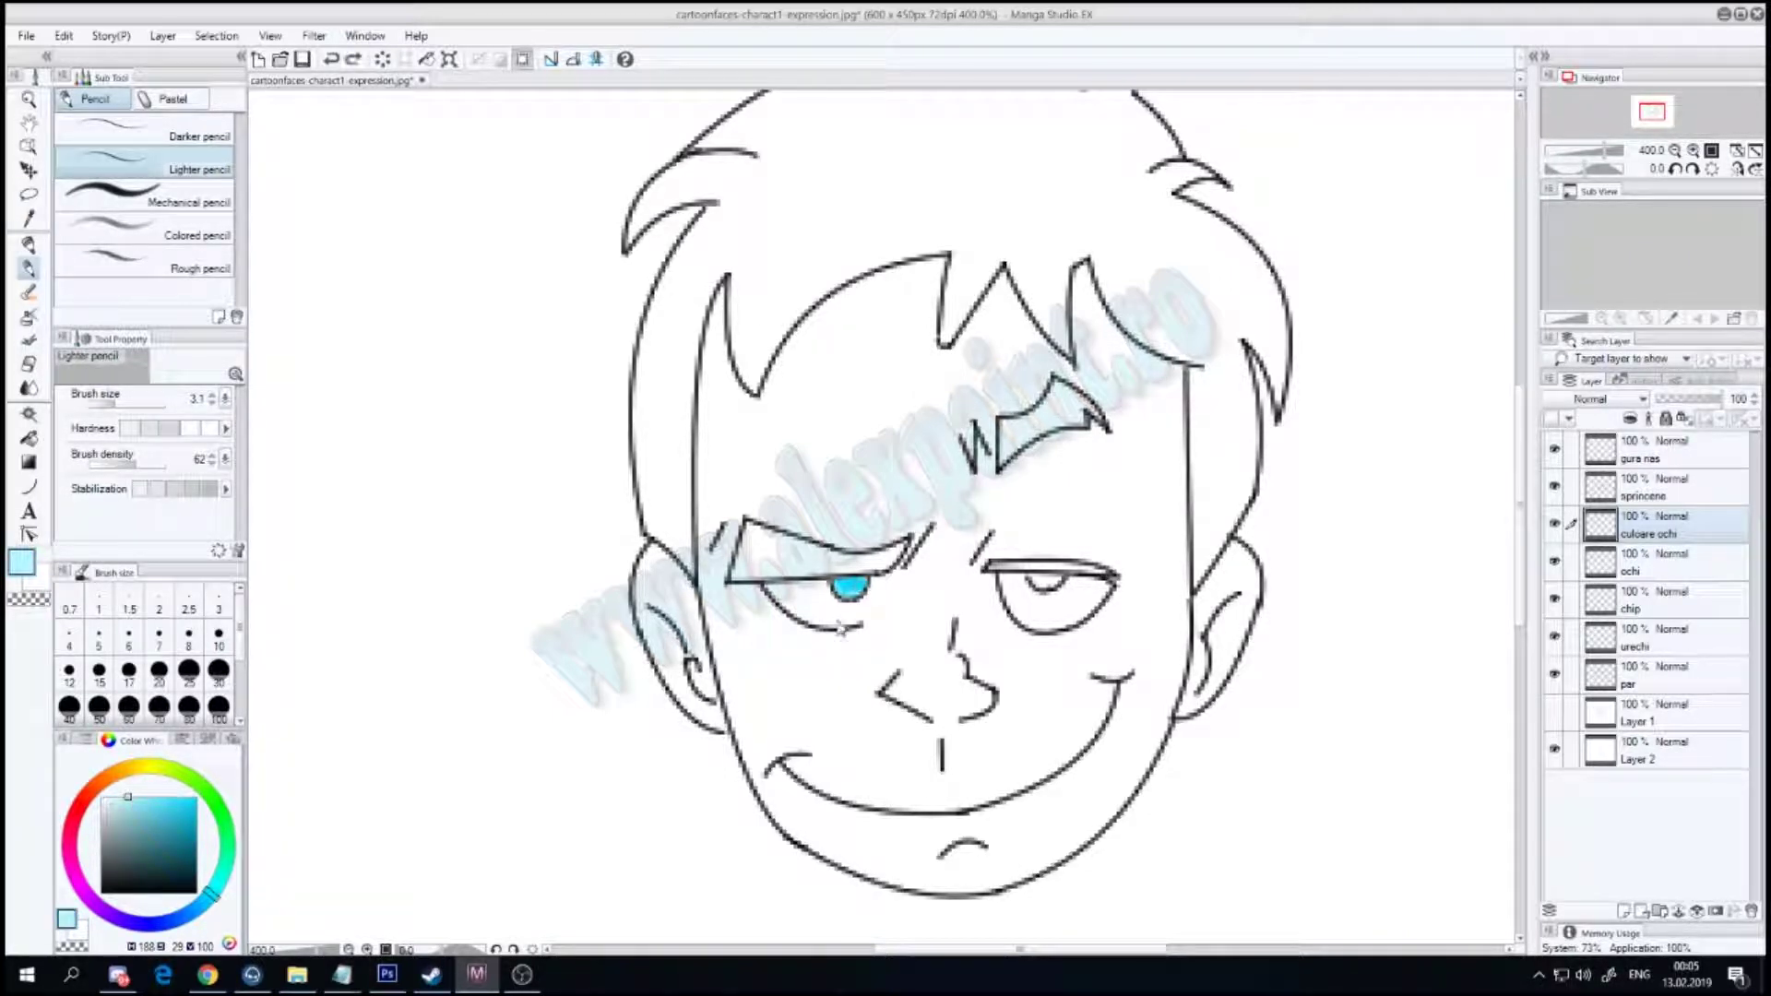
pyautogui.click(196, 797)
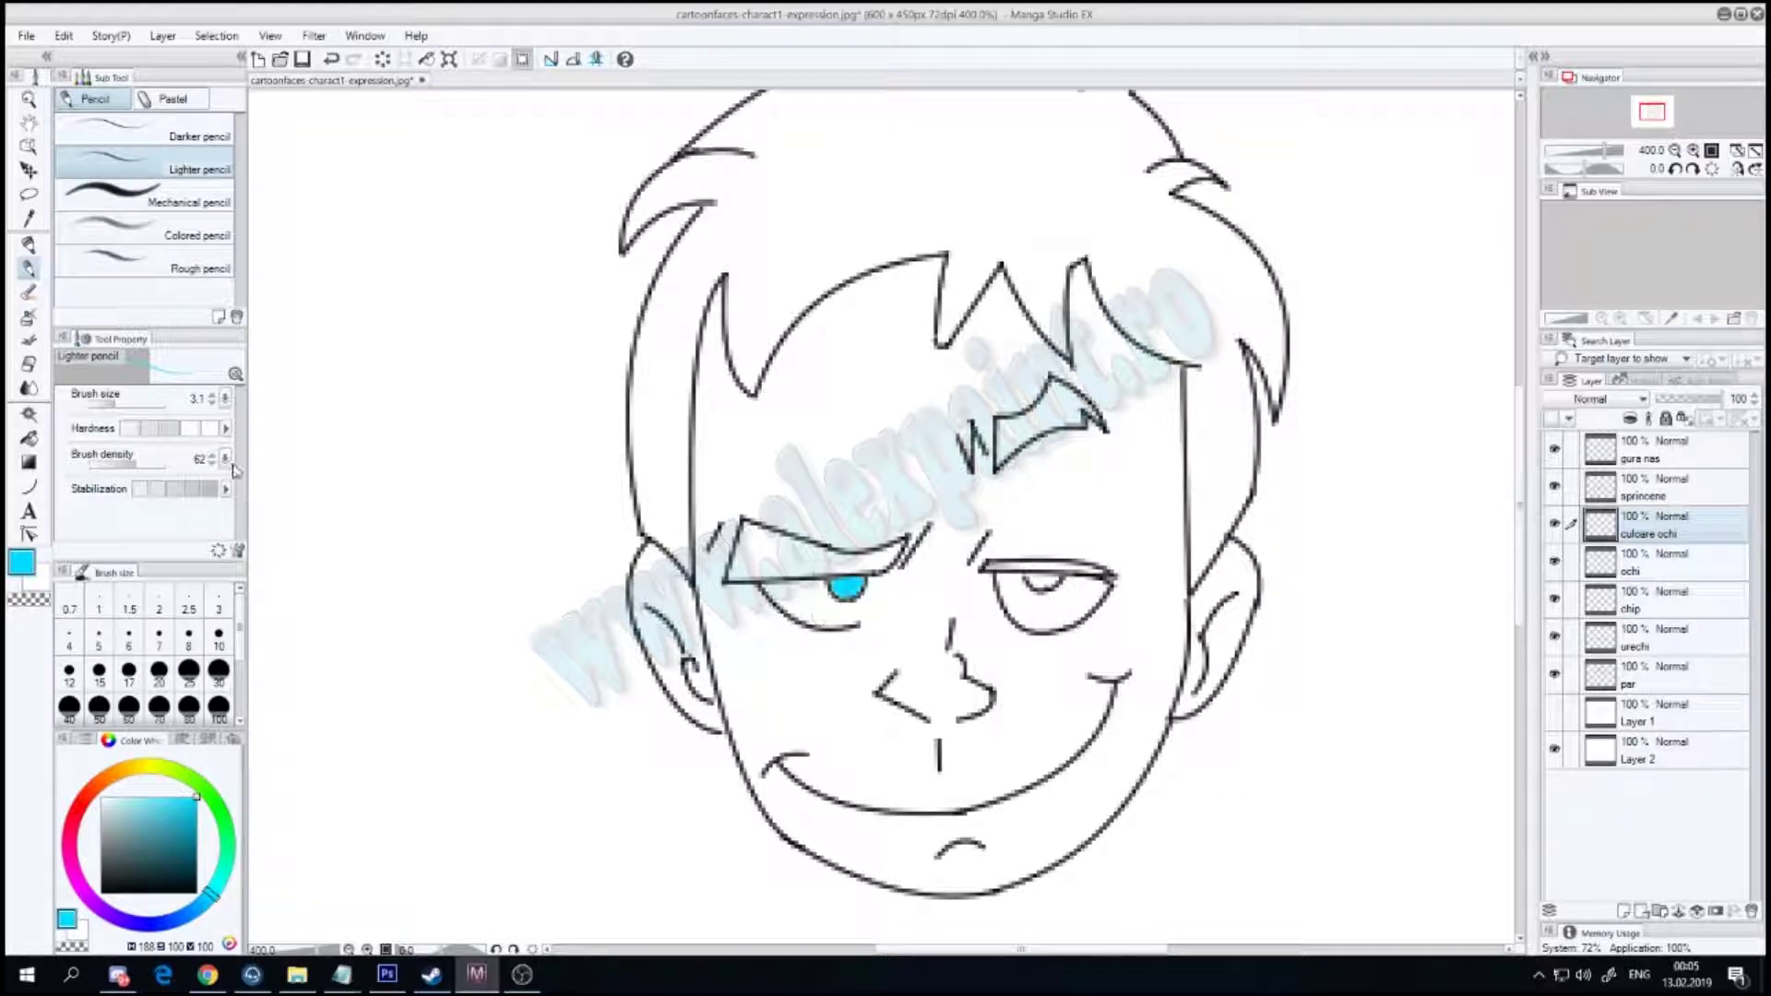
pyautogui.moveTo(168, 819); pyautogui.dragTo(203, 844)
pyautogui.click(134, 797)
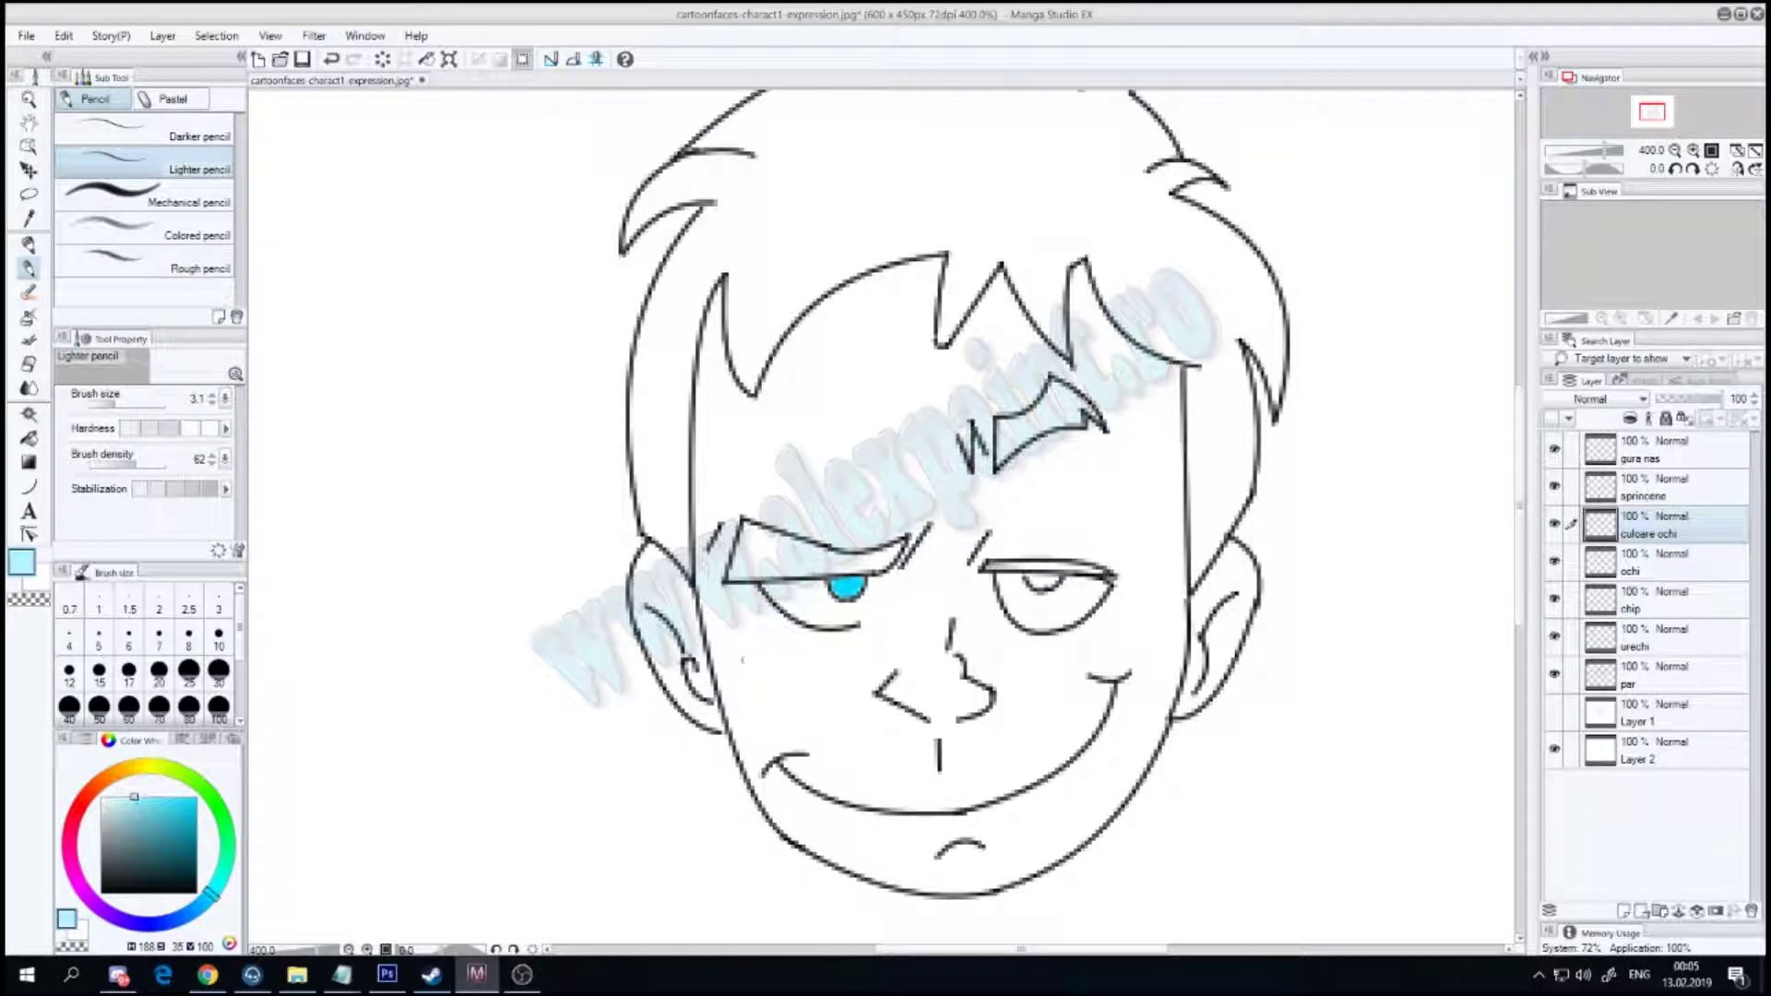
# Step: Try Lighten blending on culoare ochi, revert to Normal, and pick a dark teal shade
pyautogui.click(1605, 399)
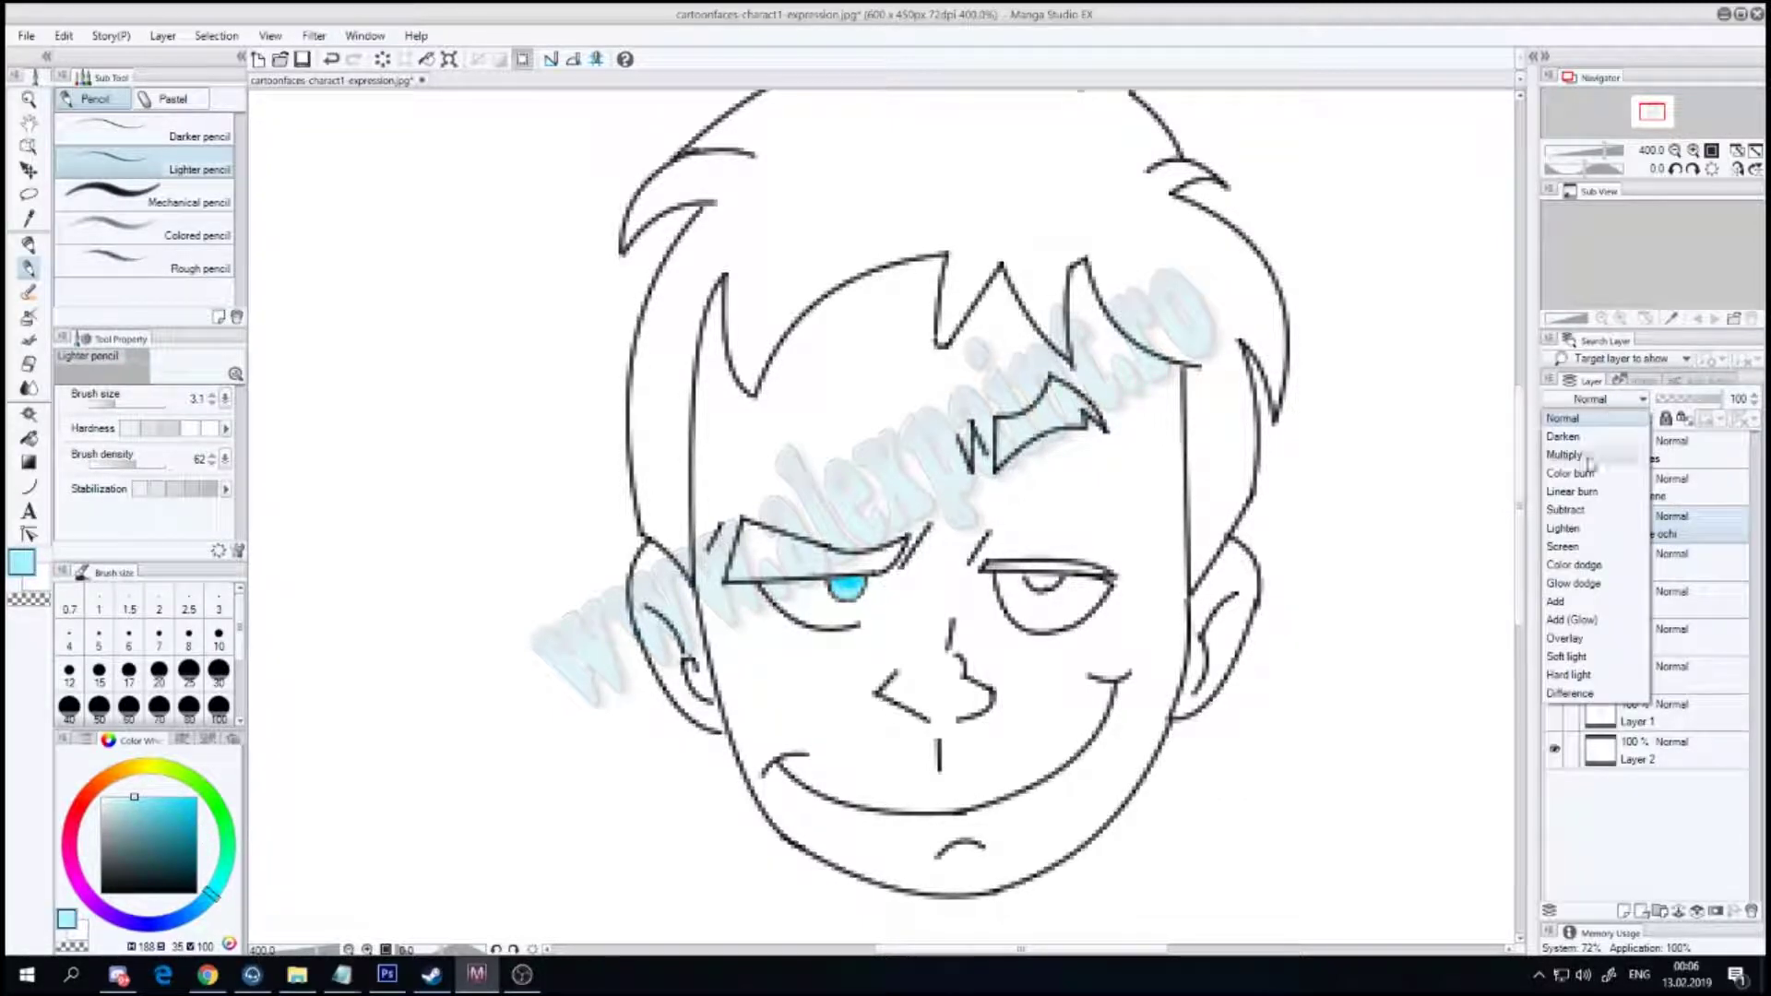
pyautogui.click(1596, 447)
pyautogui.click(1610, 399)
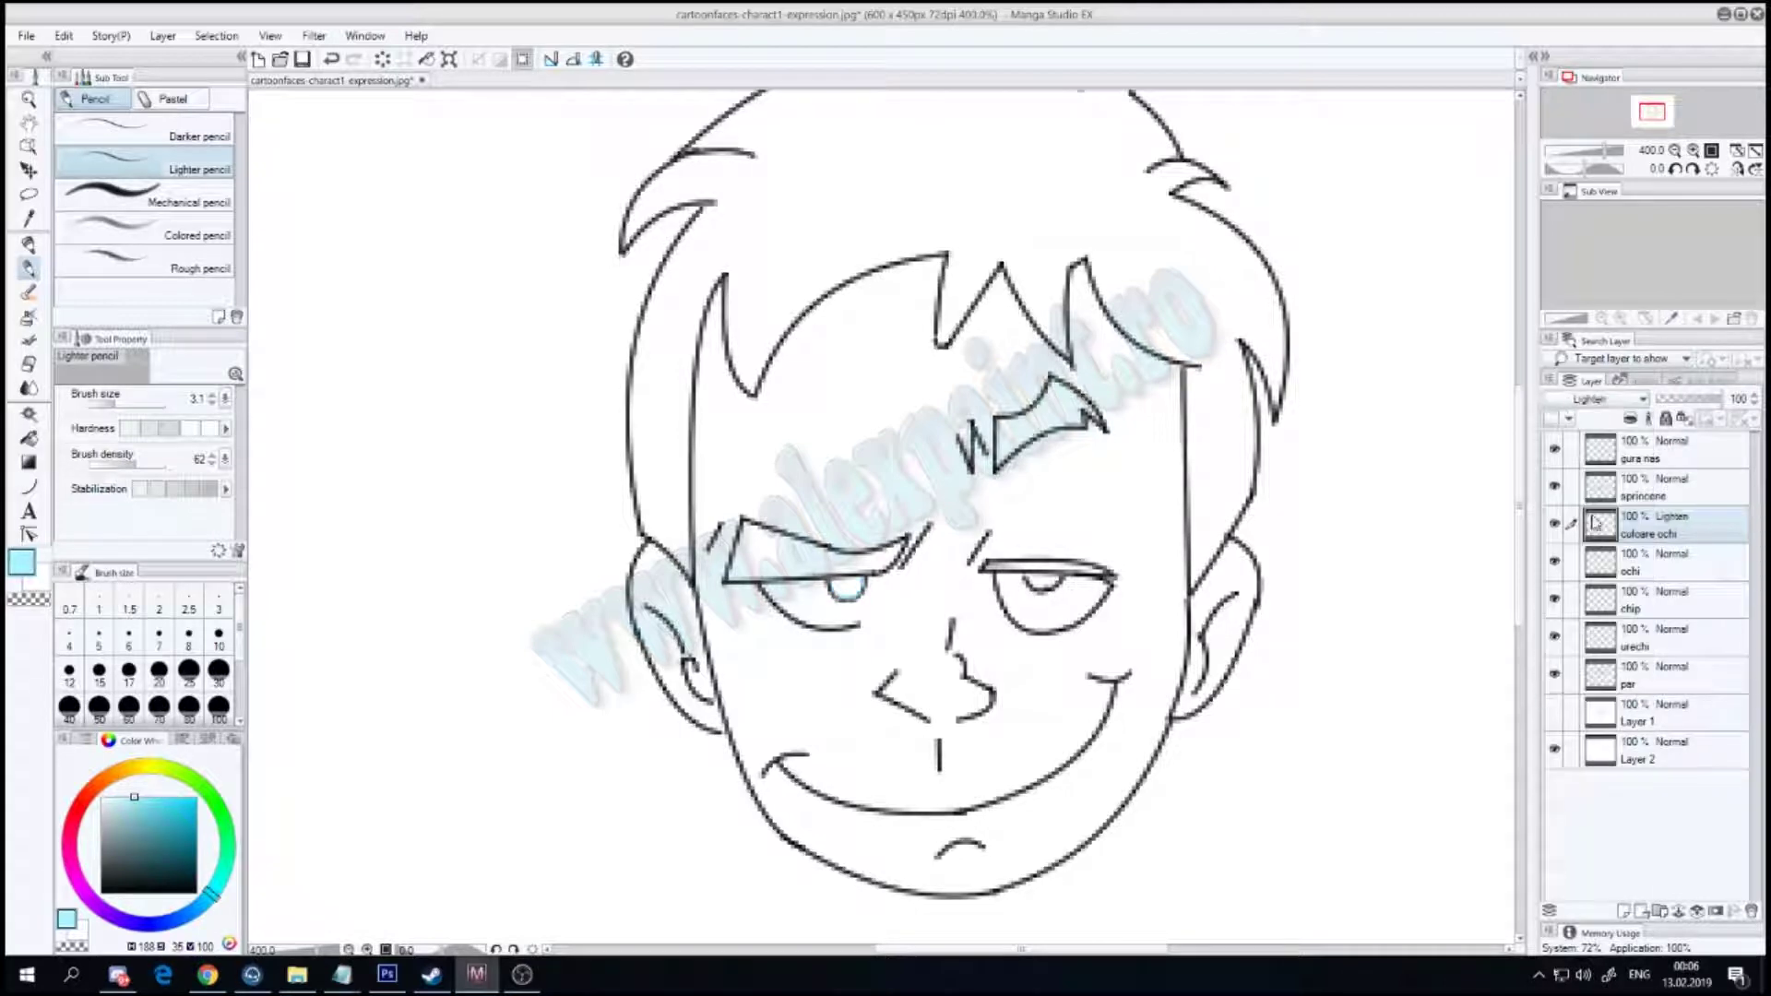
pyautogui.click(1583, 418)
pyautogui.click(196, 870)
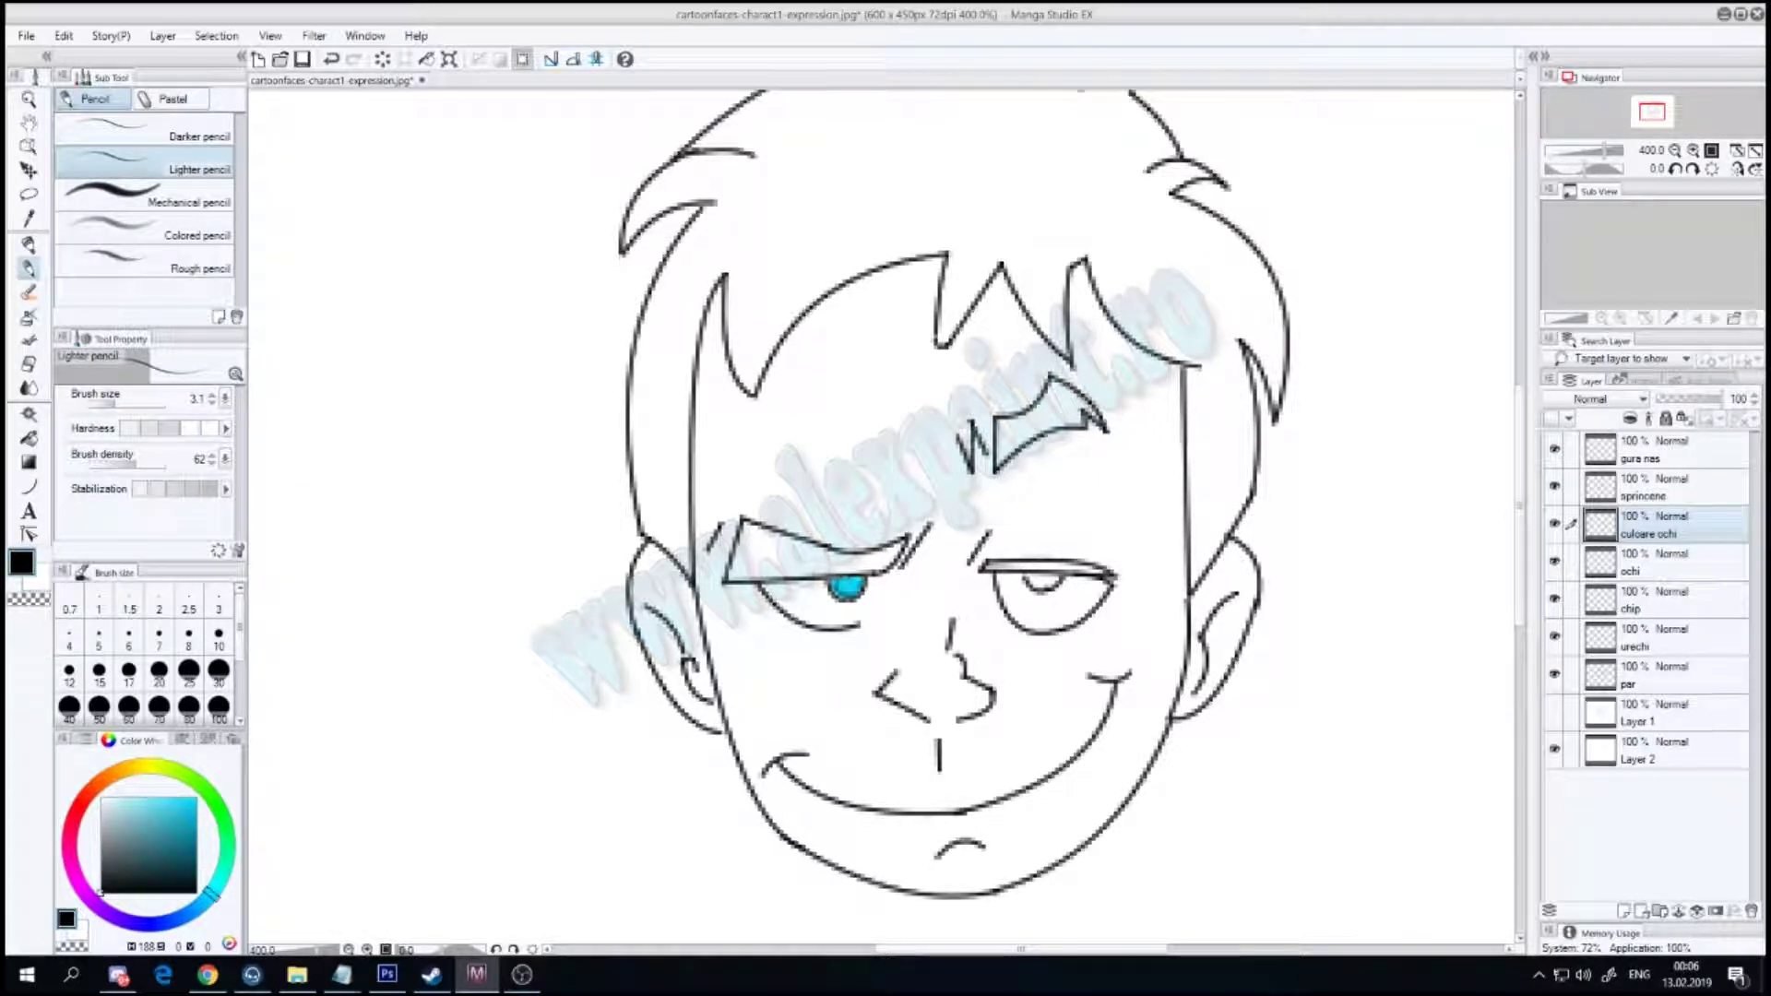
# Step: Set white with the thin Milli pen and shift the view so the face sits up and left
pyautogui.press('x')
pyautogui.press('p')
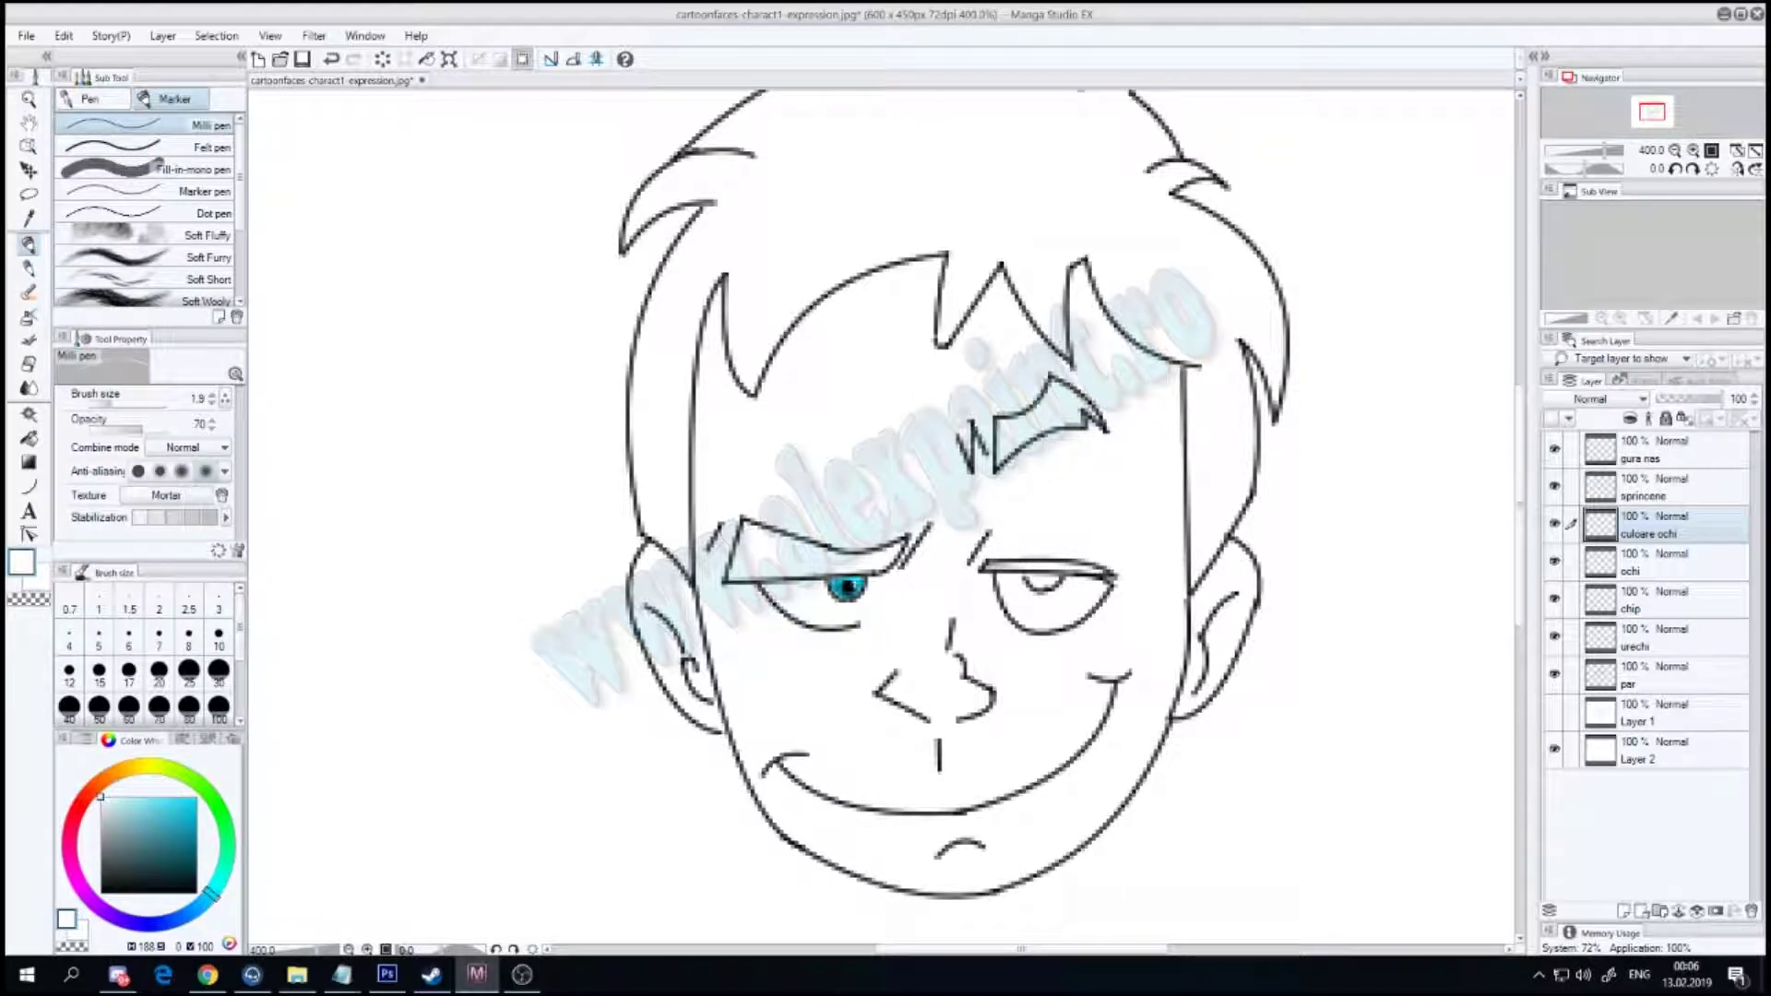
pyautogui.scroll(-3, 867, 554)
pyautogui.scroll(3, 867, 554)
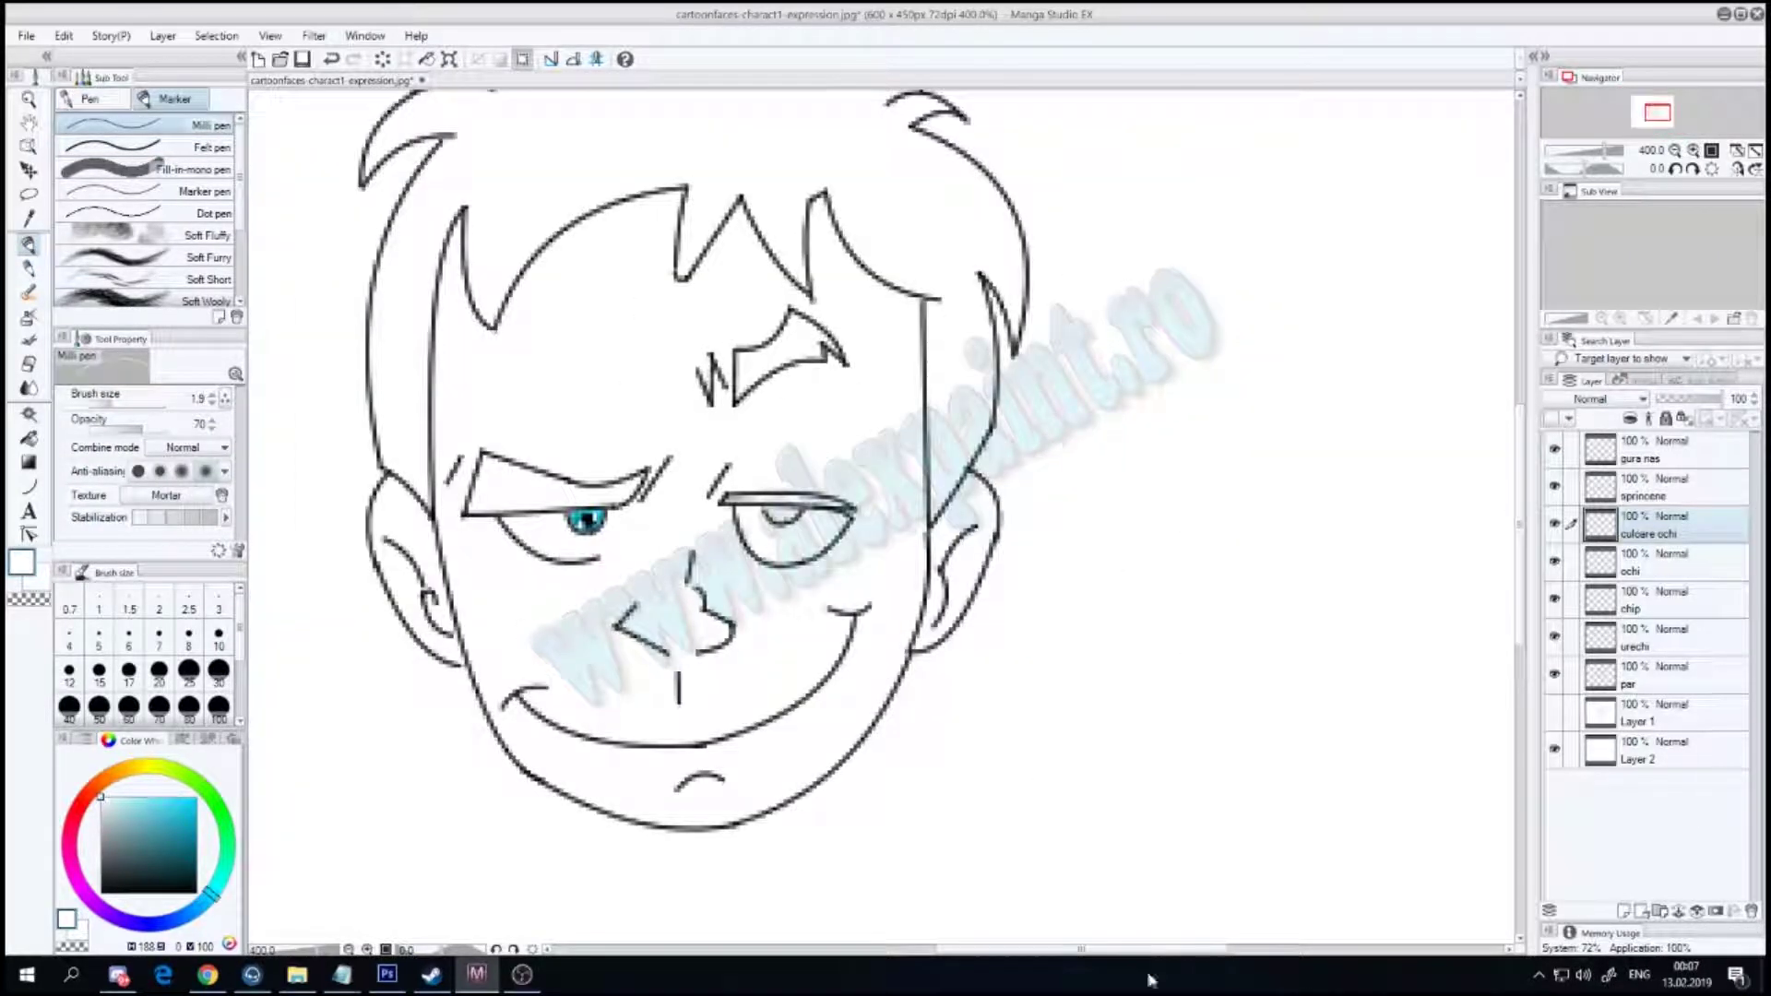
pyautogui.moveTo(645, 517); pyautogui.dragTo(886, 520)
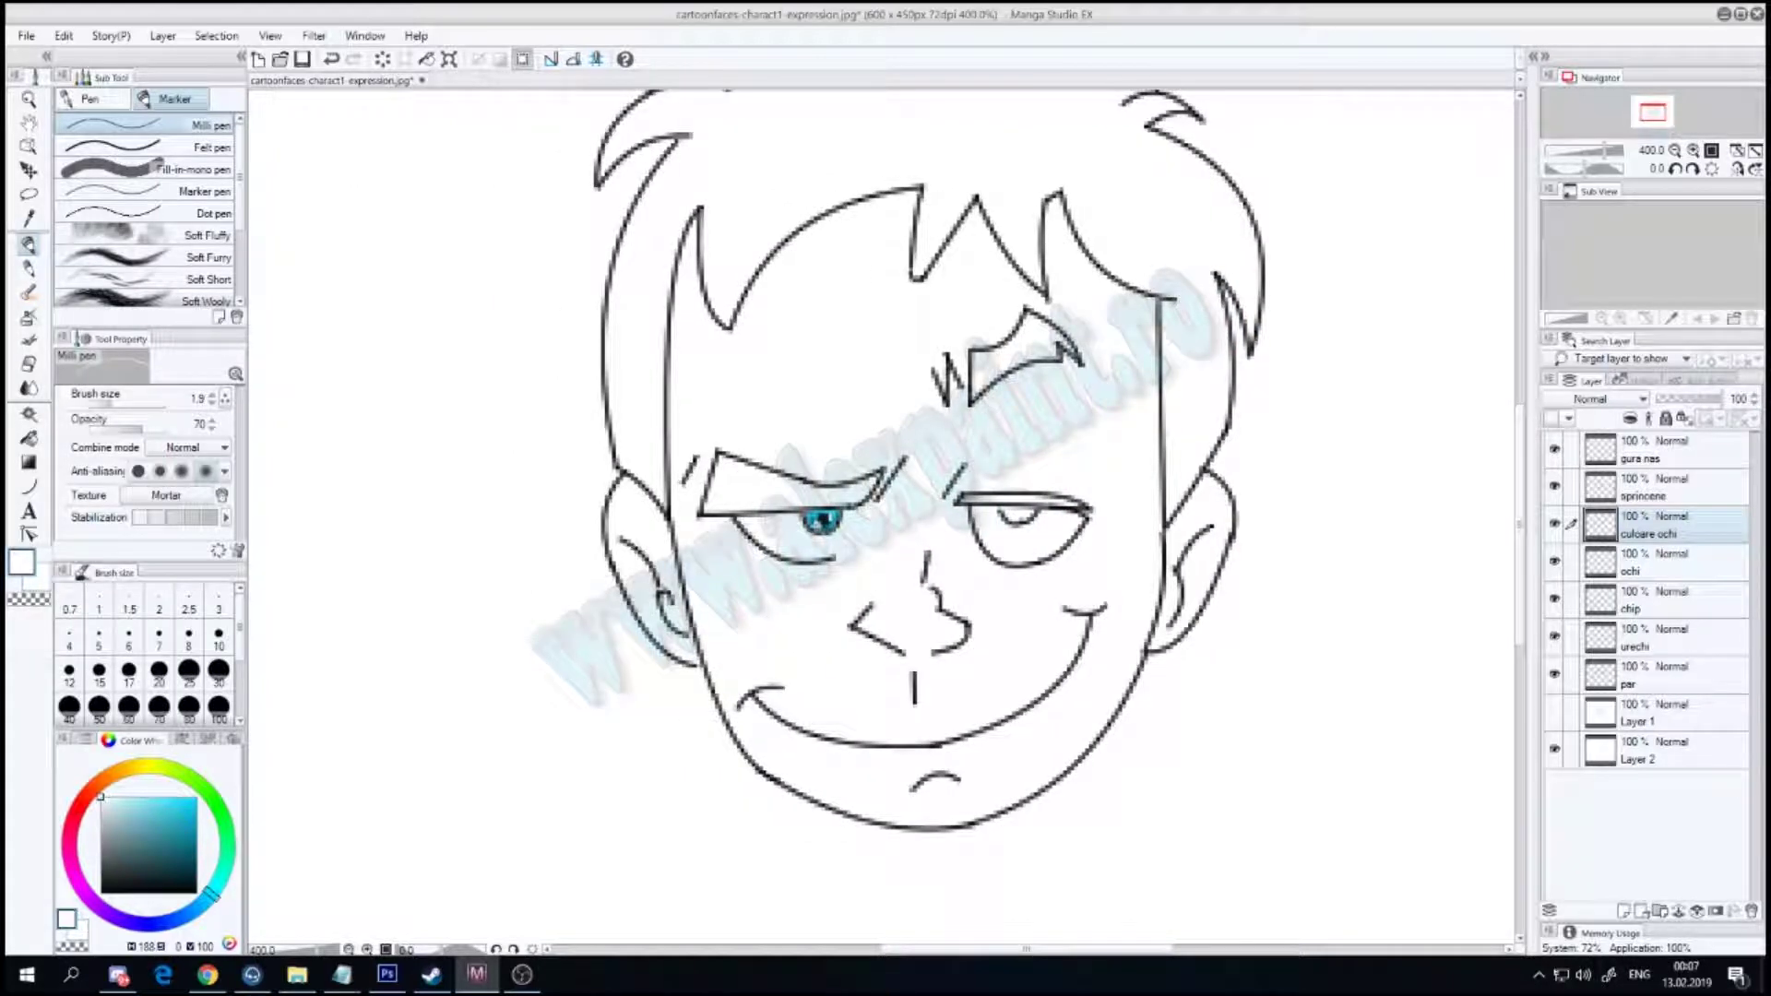
pyautogui.scroll(-1, 769, 520)
pyautogui.scroll(1, 769, 519)
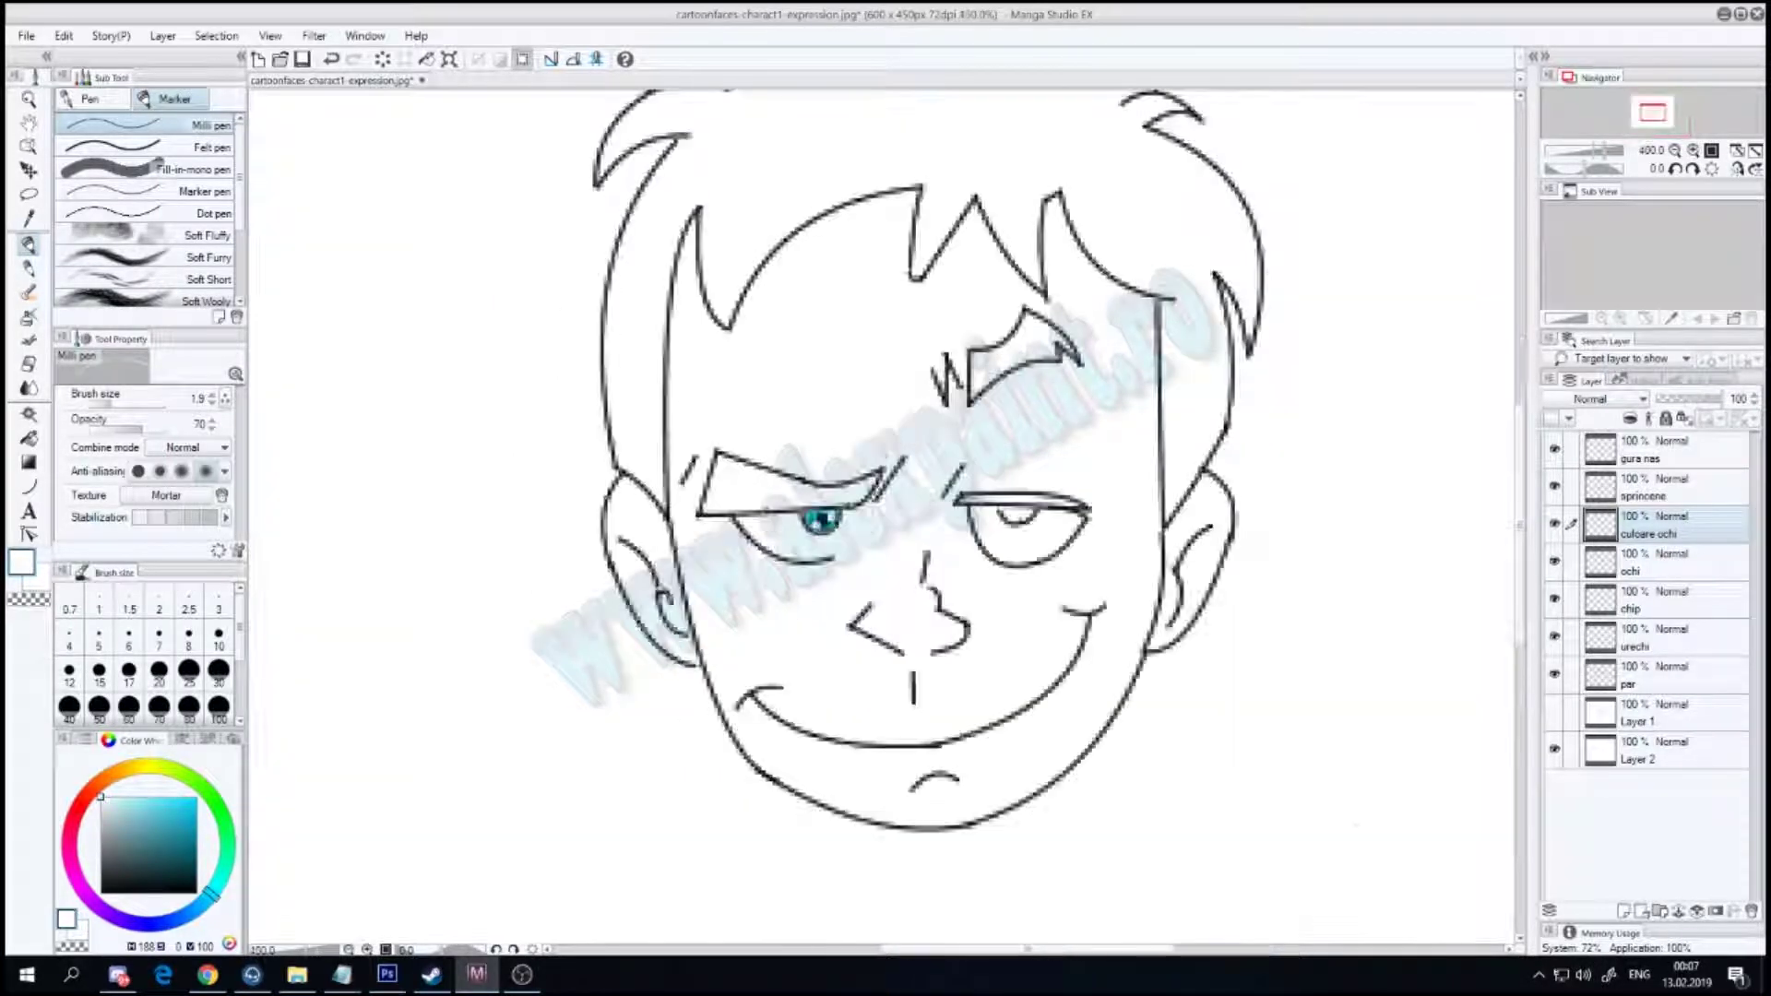
pyautogui.moveTo(1113, 954); pyautogui.dragTo(1164, 955)
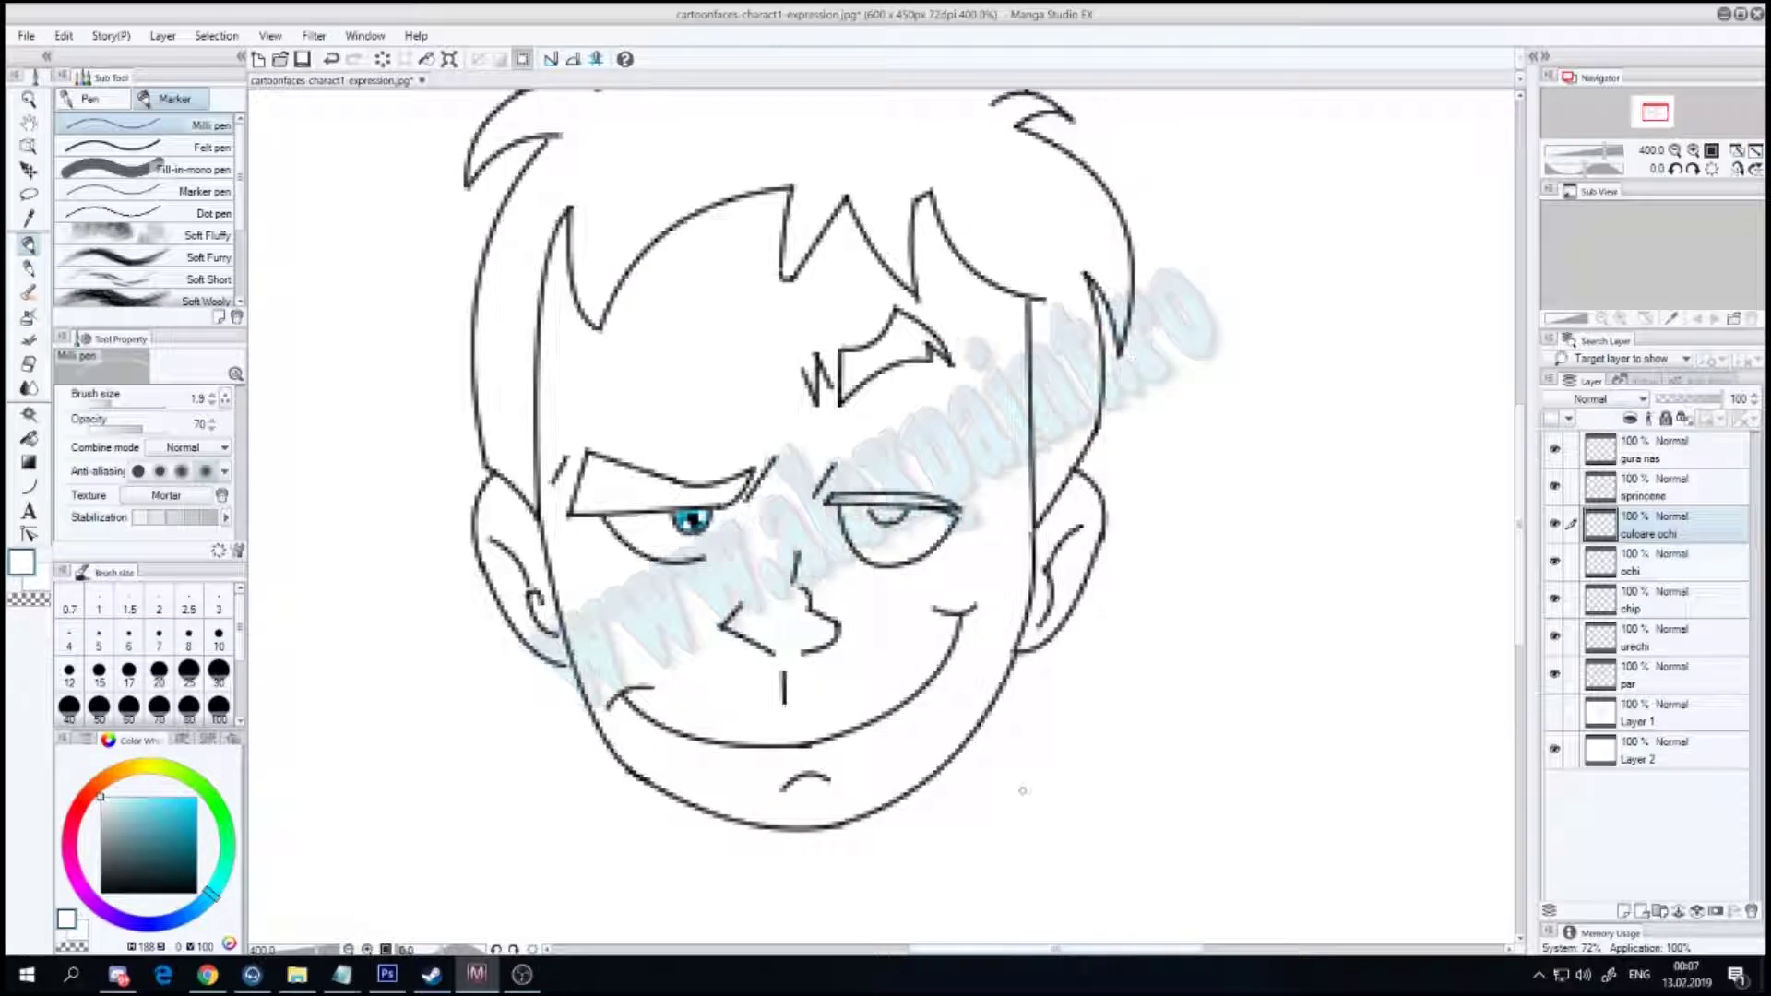
# Step: Pick black as the drawing colour and switch to the pencil
pyautogui.click(135, 872)
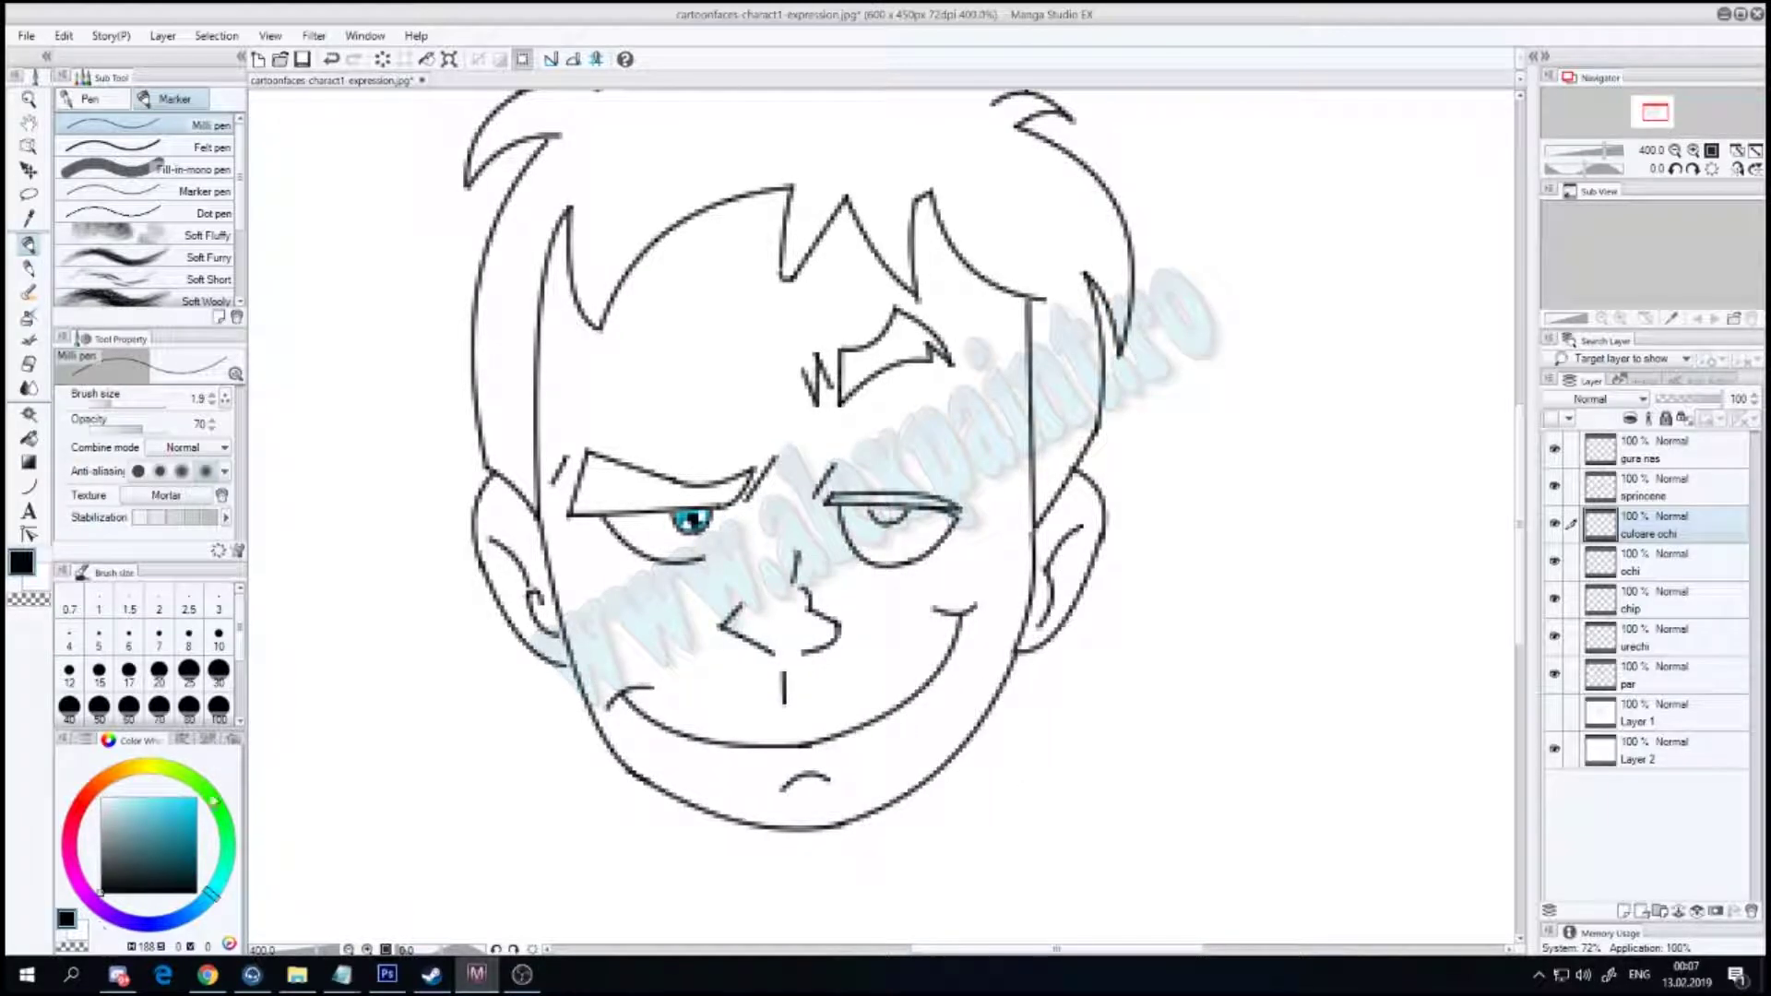
pyautogui.click(28, 268)
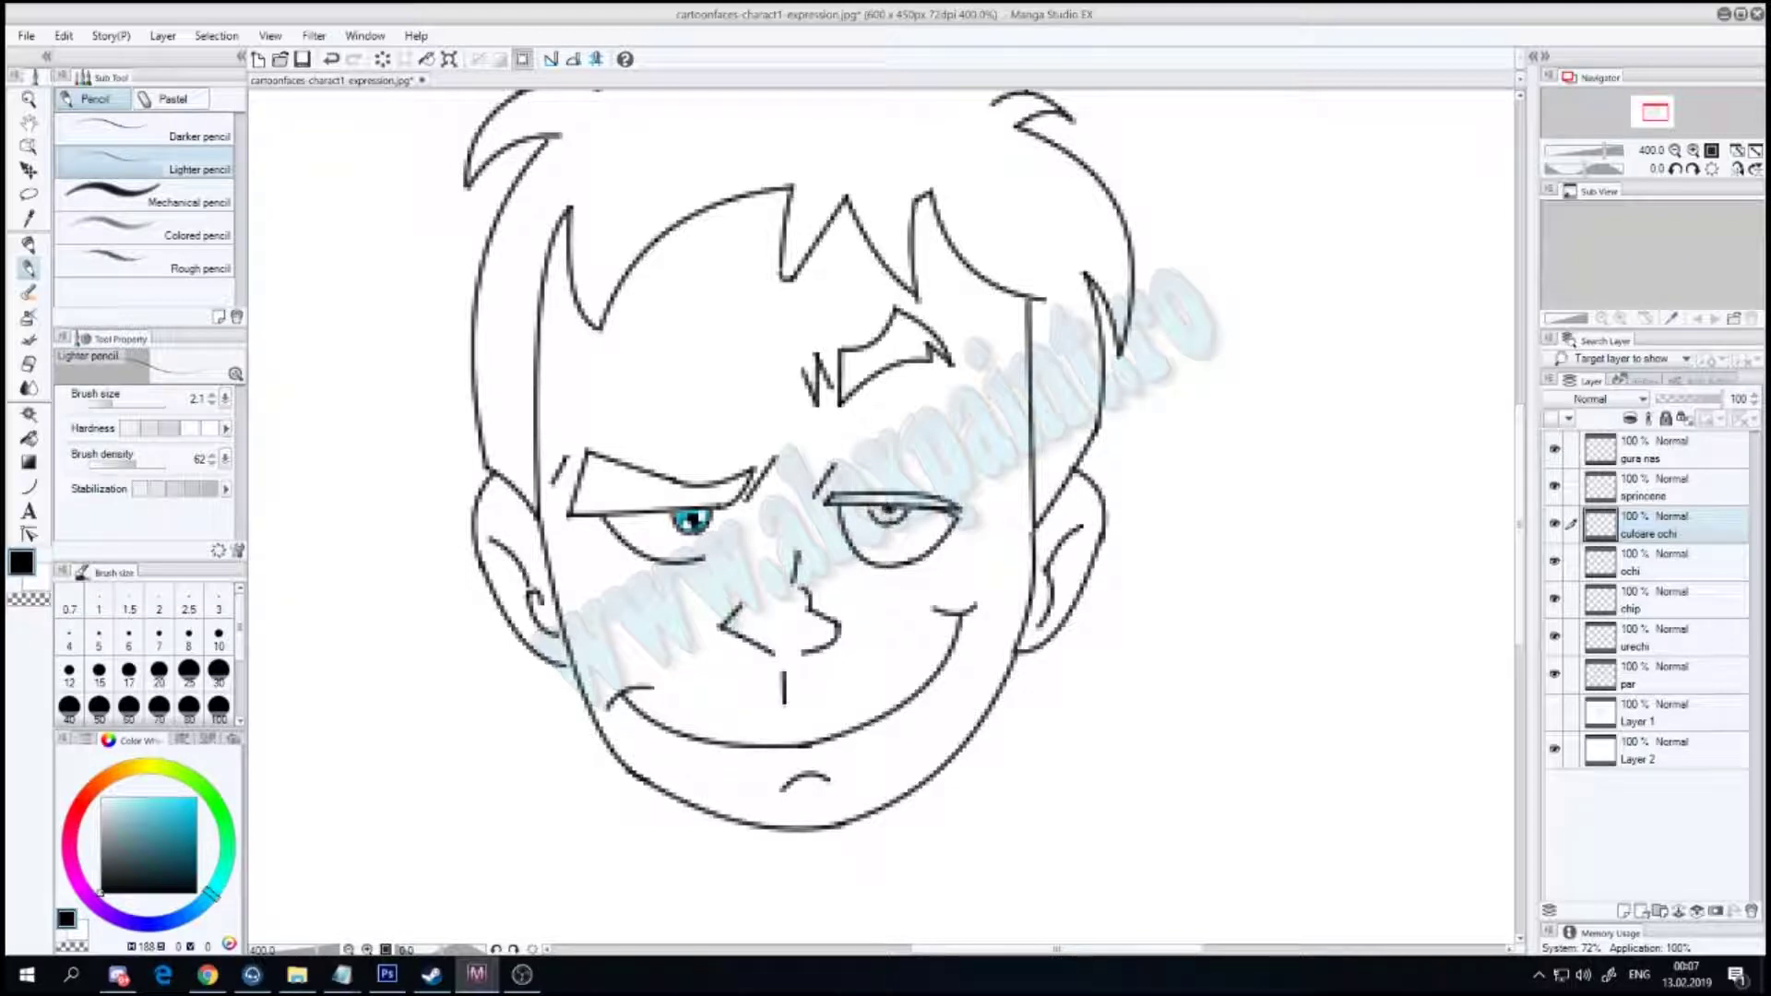
pyautogui.click(29, 218)
# Step: Sample the left iris blue, switch to the soft light pencil, and set white
pyautogui.click(690, 521)
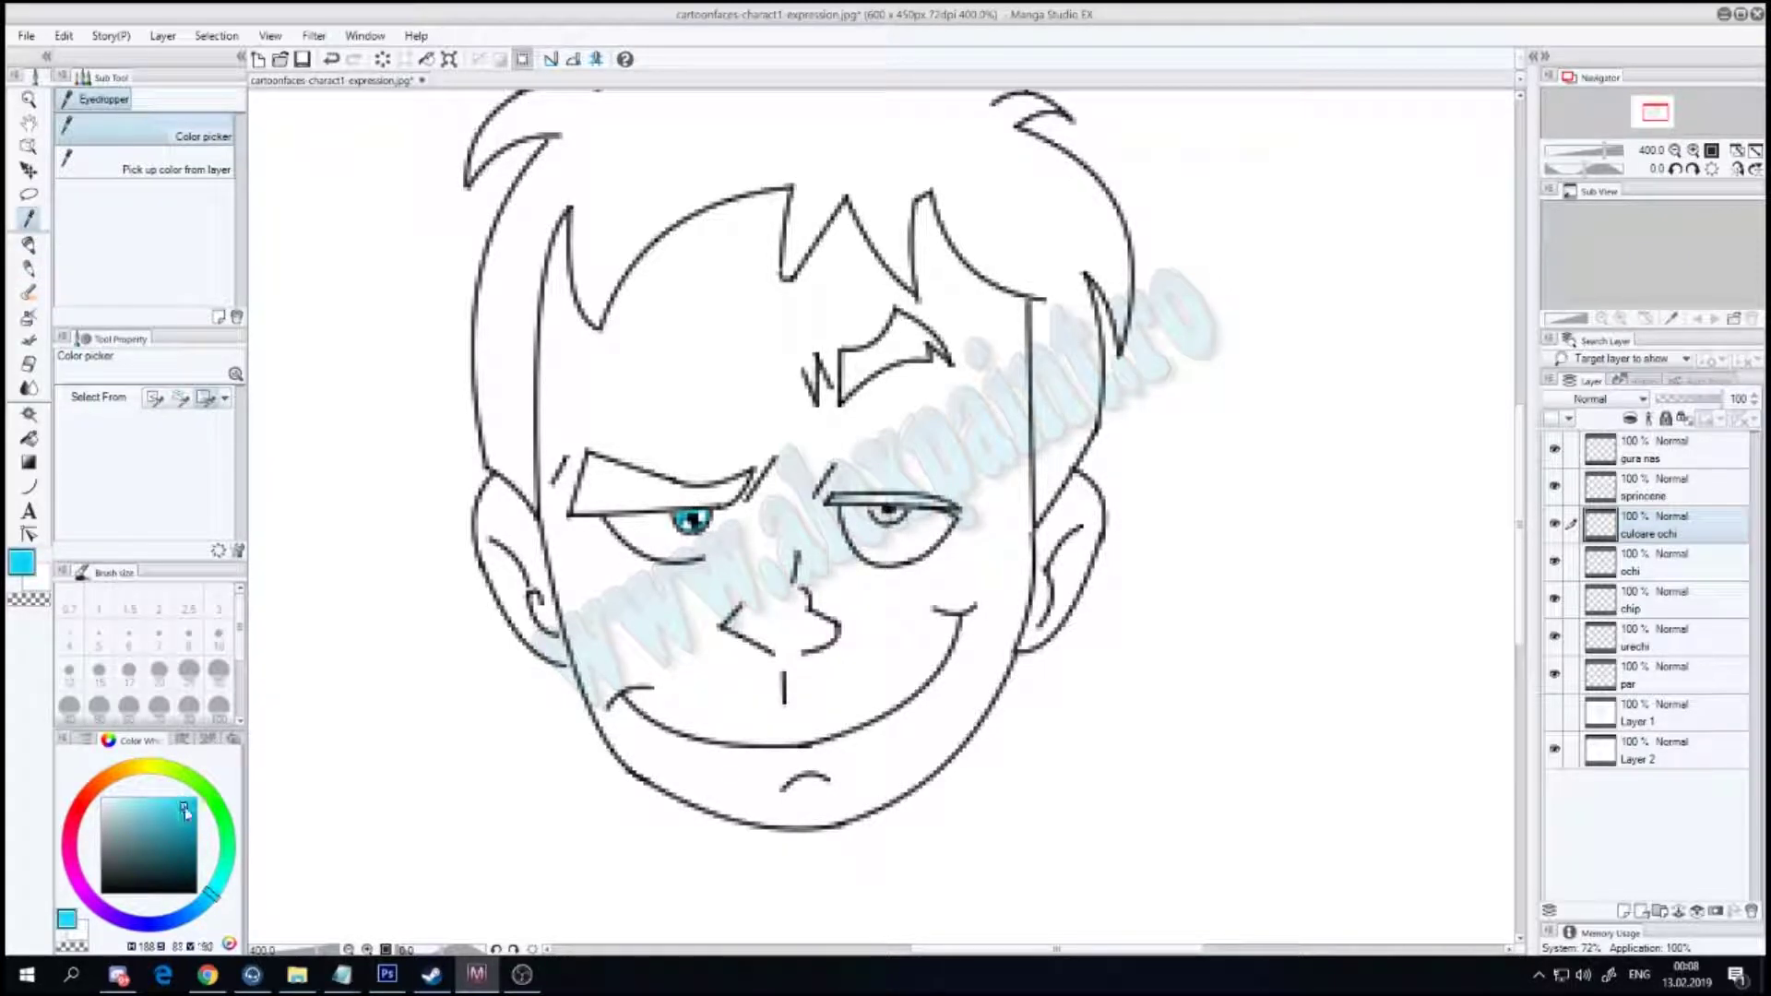
pyautogui.click(29, 244)
pyautogui.click(28, 268)
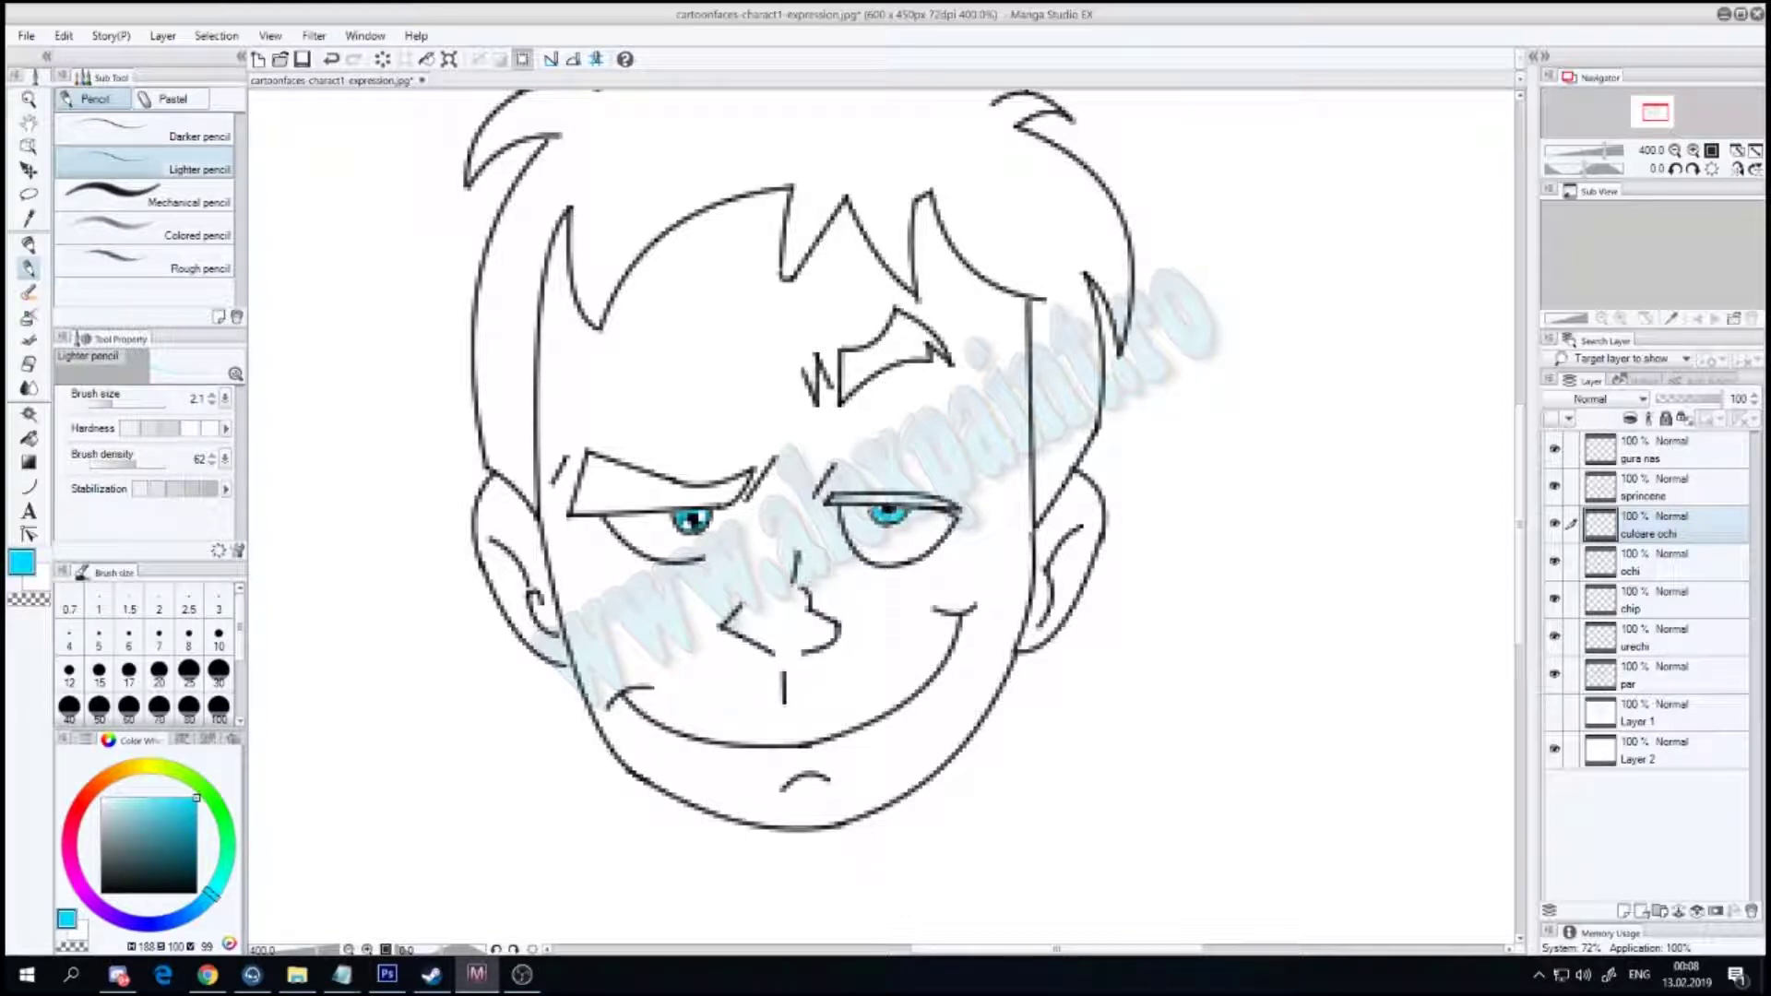
pyautogui.click(101, 797)
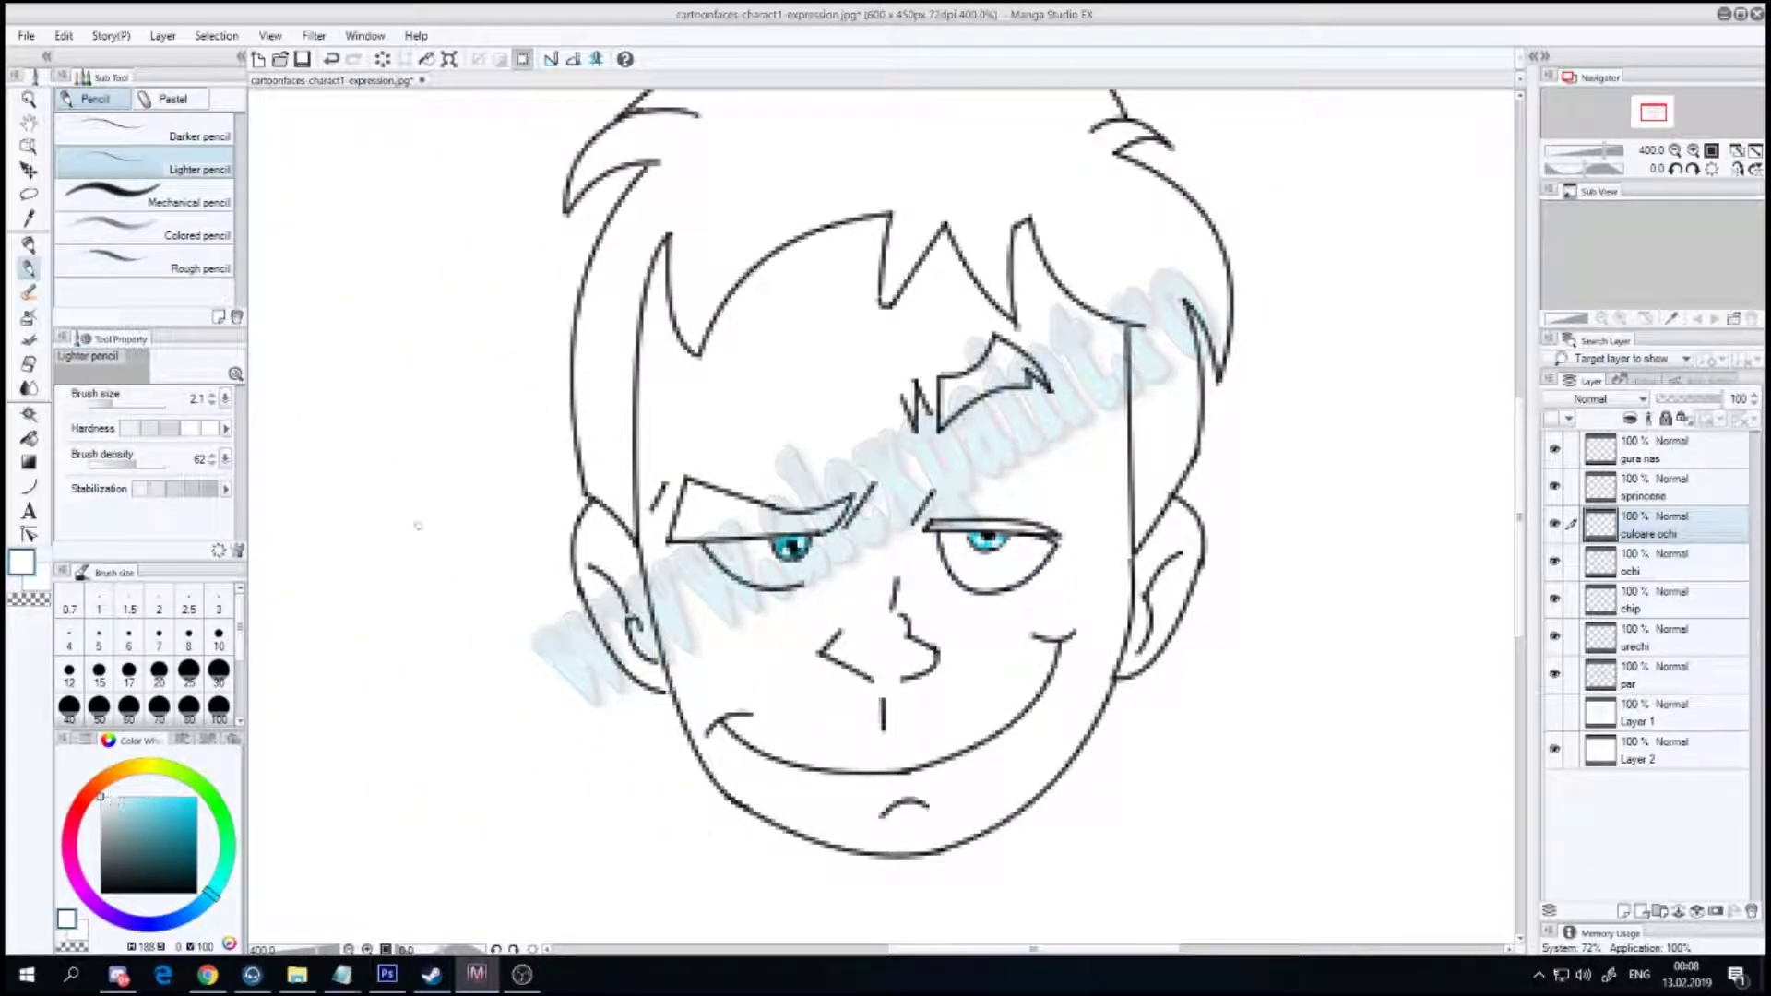
# Step: Tune the pencil: size 7.8, higher density, lower hardness and stabilization, then size 3.1
pyautogui.moveTo(113, 408); pyautogui.dragTo(127, 407)
pyautogui.moveTo(127, 407); pyautogui.dragTo(166, 464)
pyautogui.click(214, 430)
pyautogui.click(157, 429)
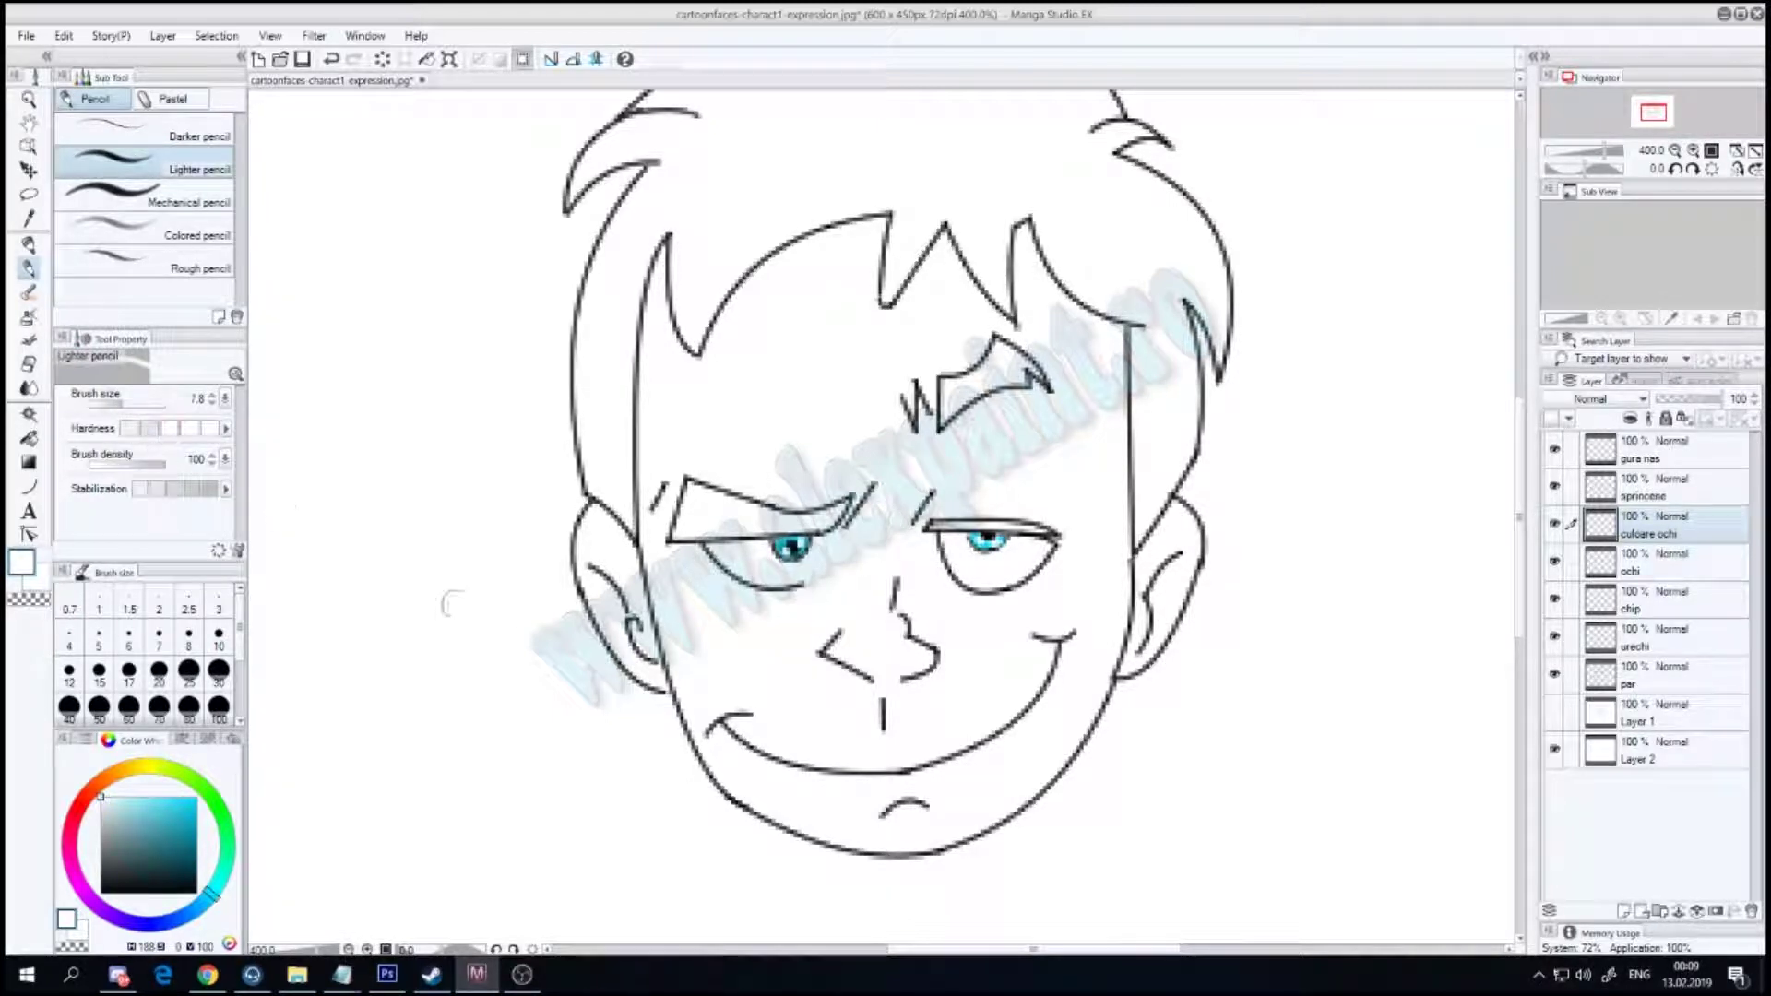
pyautogui.click(191, 490)
pyautogui.press('[')
pyautogui.press('[')
pyautogui.press('[')
pyautogui.press('[')
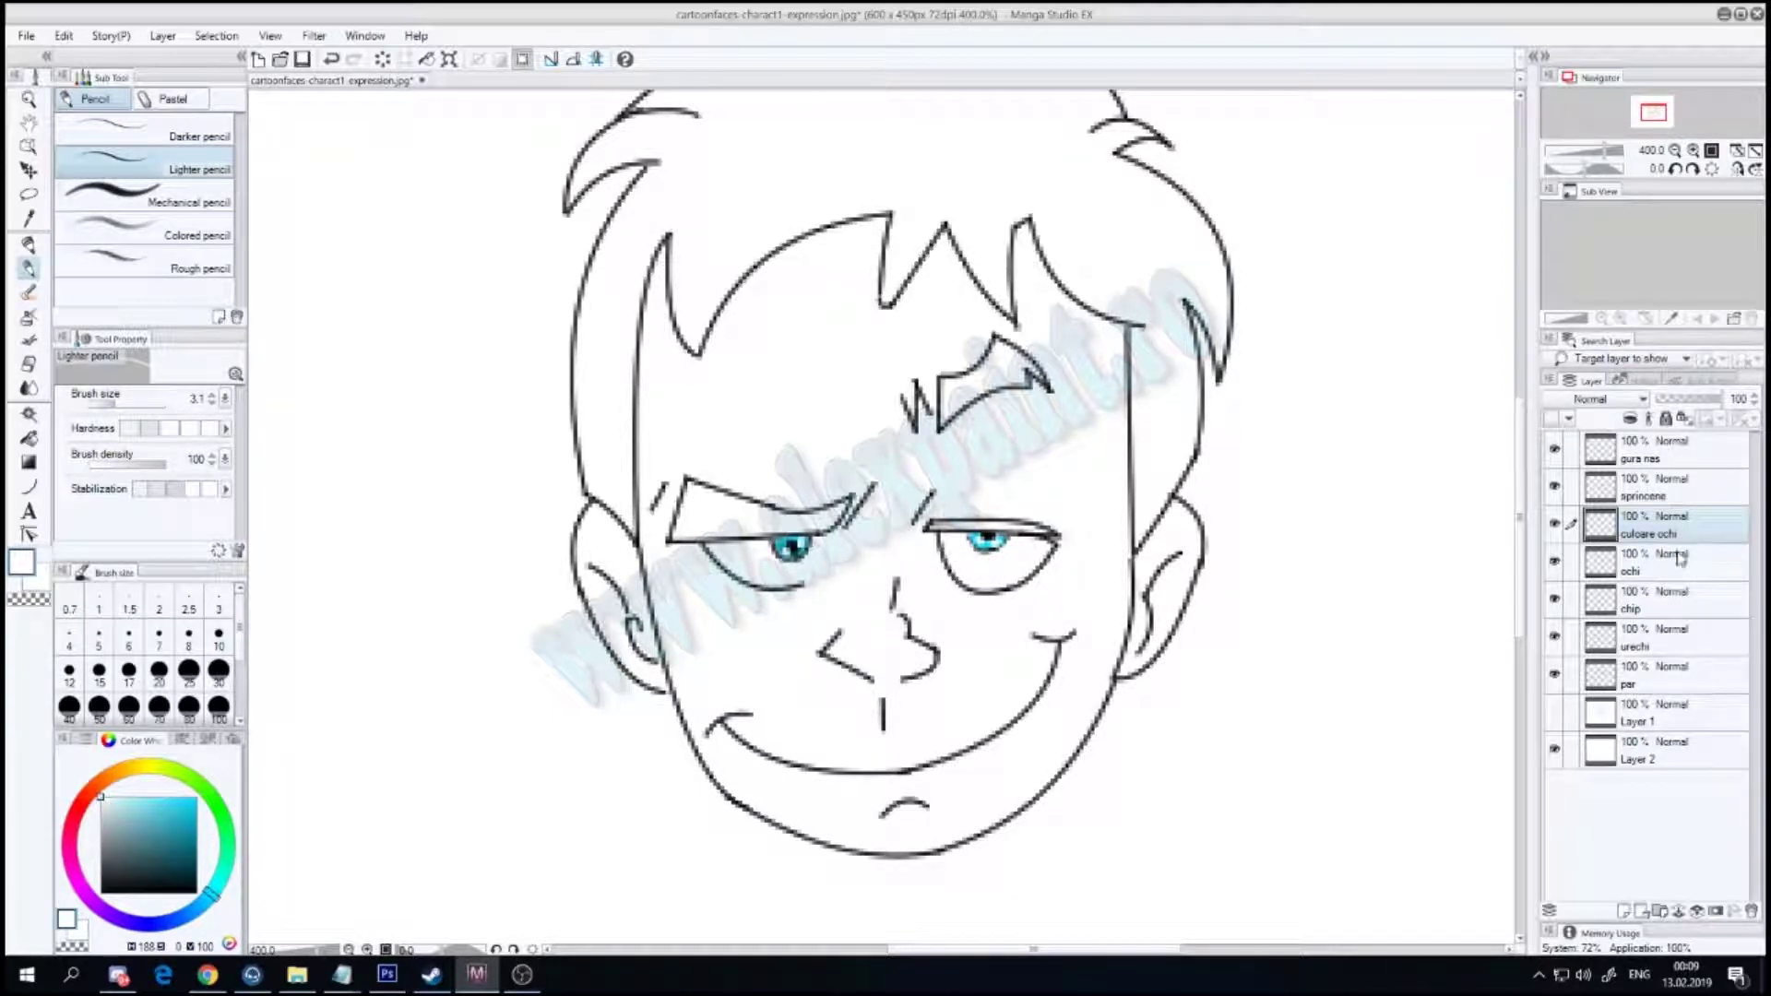
# Step: Put the eye colour layer into a new folder named OCHI and collapse it
pyautogui.click(1659, 911)
pyautogui.write('OCHI')
pyautogui.press('Return')
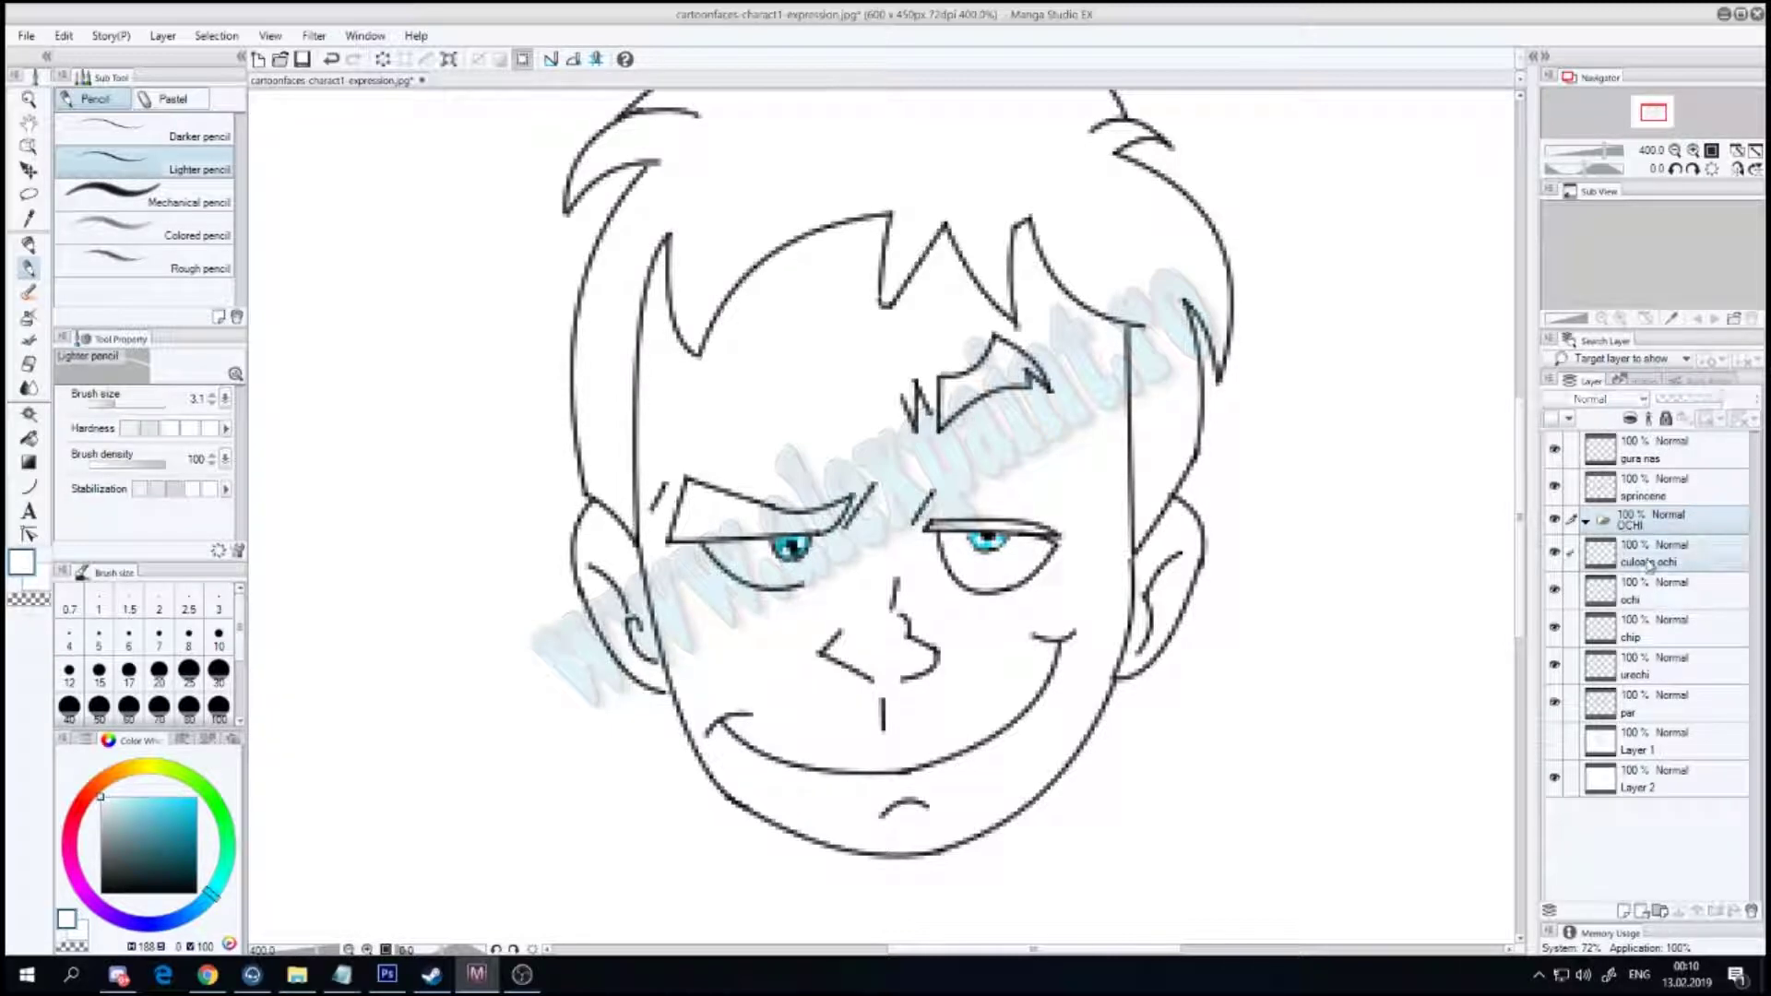
pyautogui.click(1586, 521)
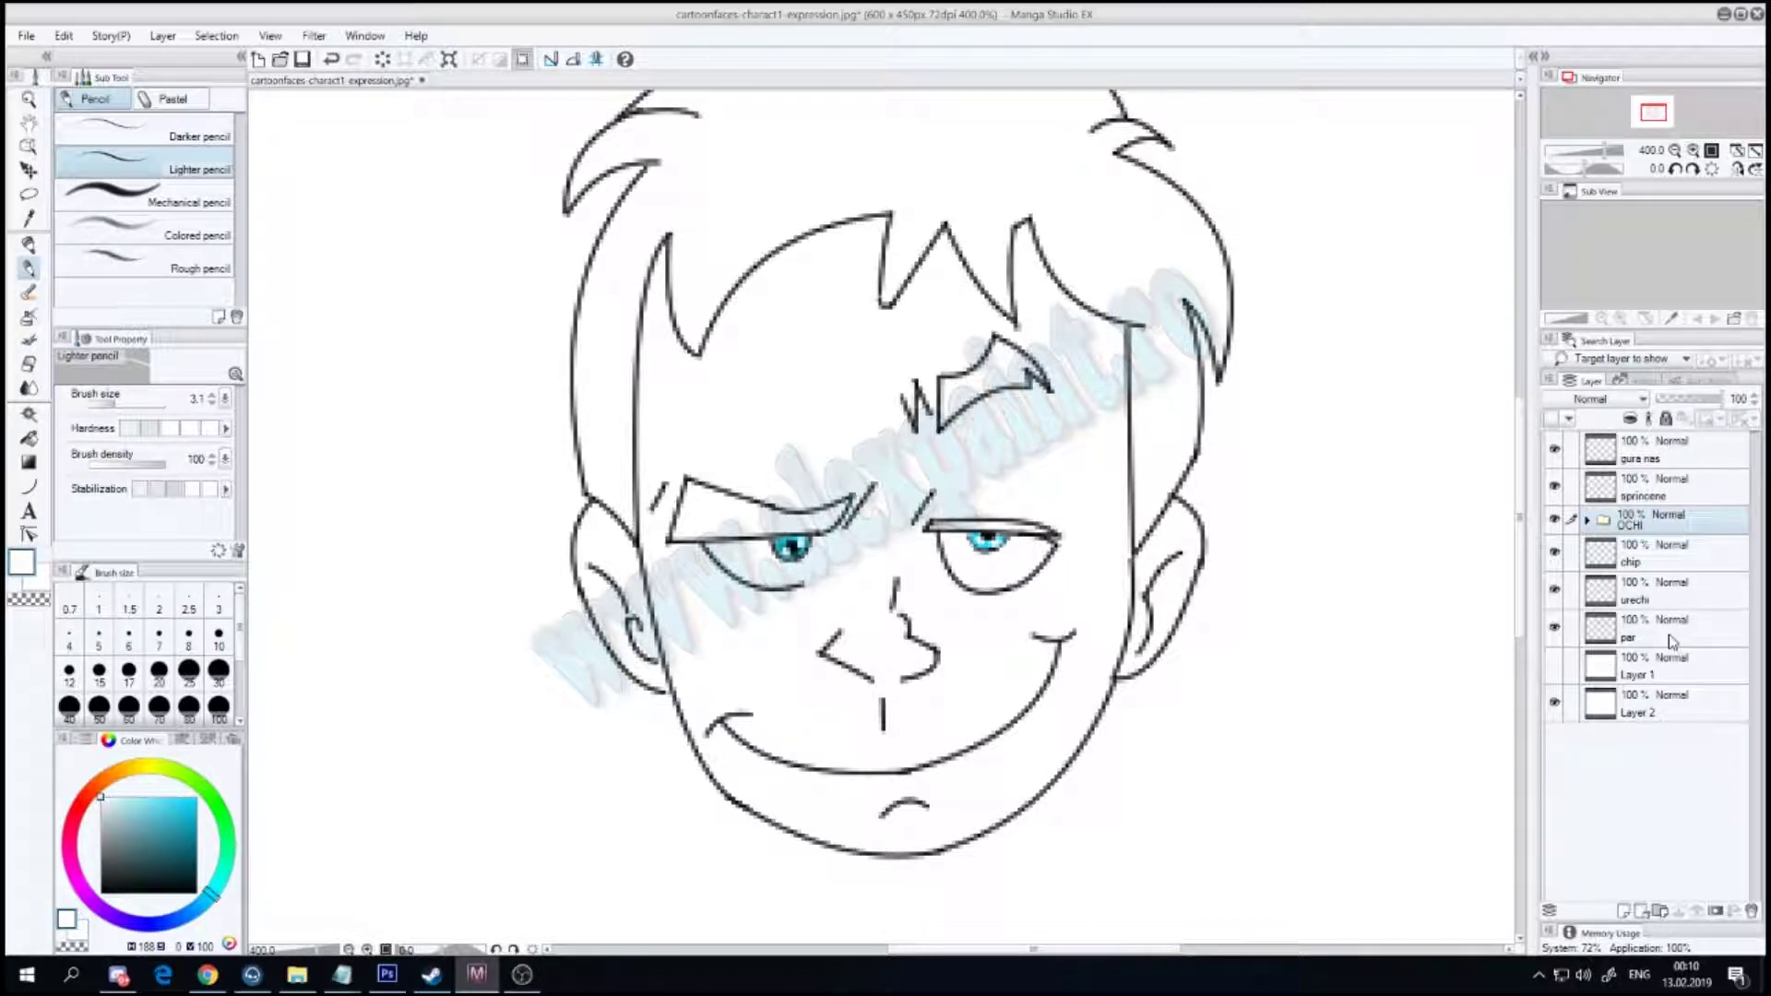
# Step: Add a new layer above chip named CULOARE CHIP
pyautogui.click(1666, 563)
pyautogui.click(1624, 911)
pyautogui.doubleClick(1639, 559)
pyautogui.write('cu')
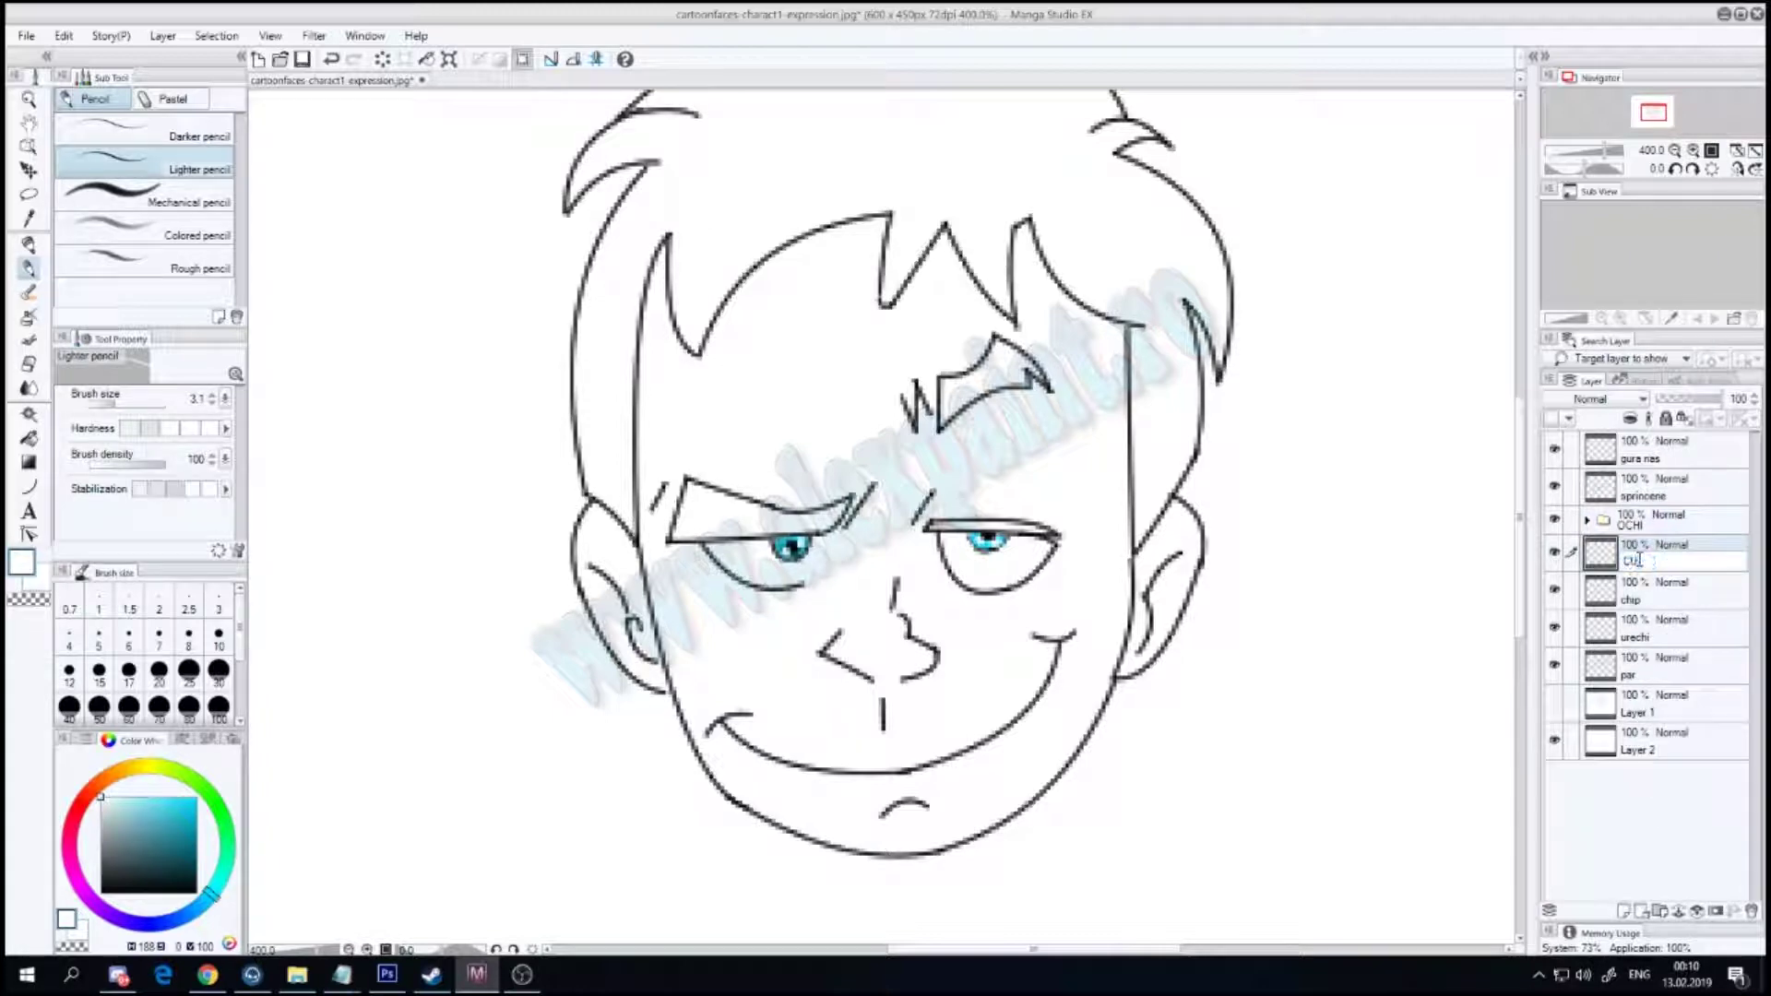
pyautogui.write('P')
pyautogui.press('Return')
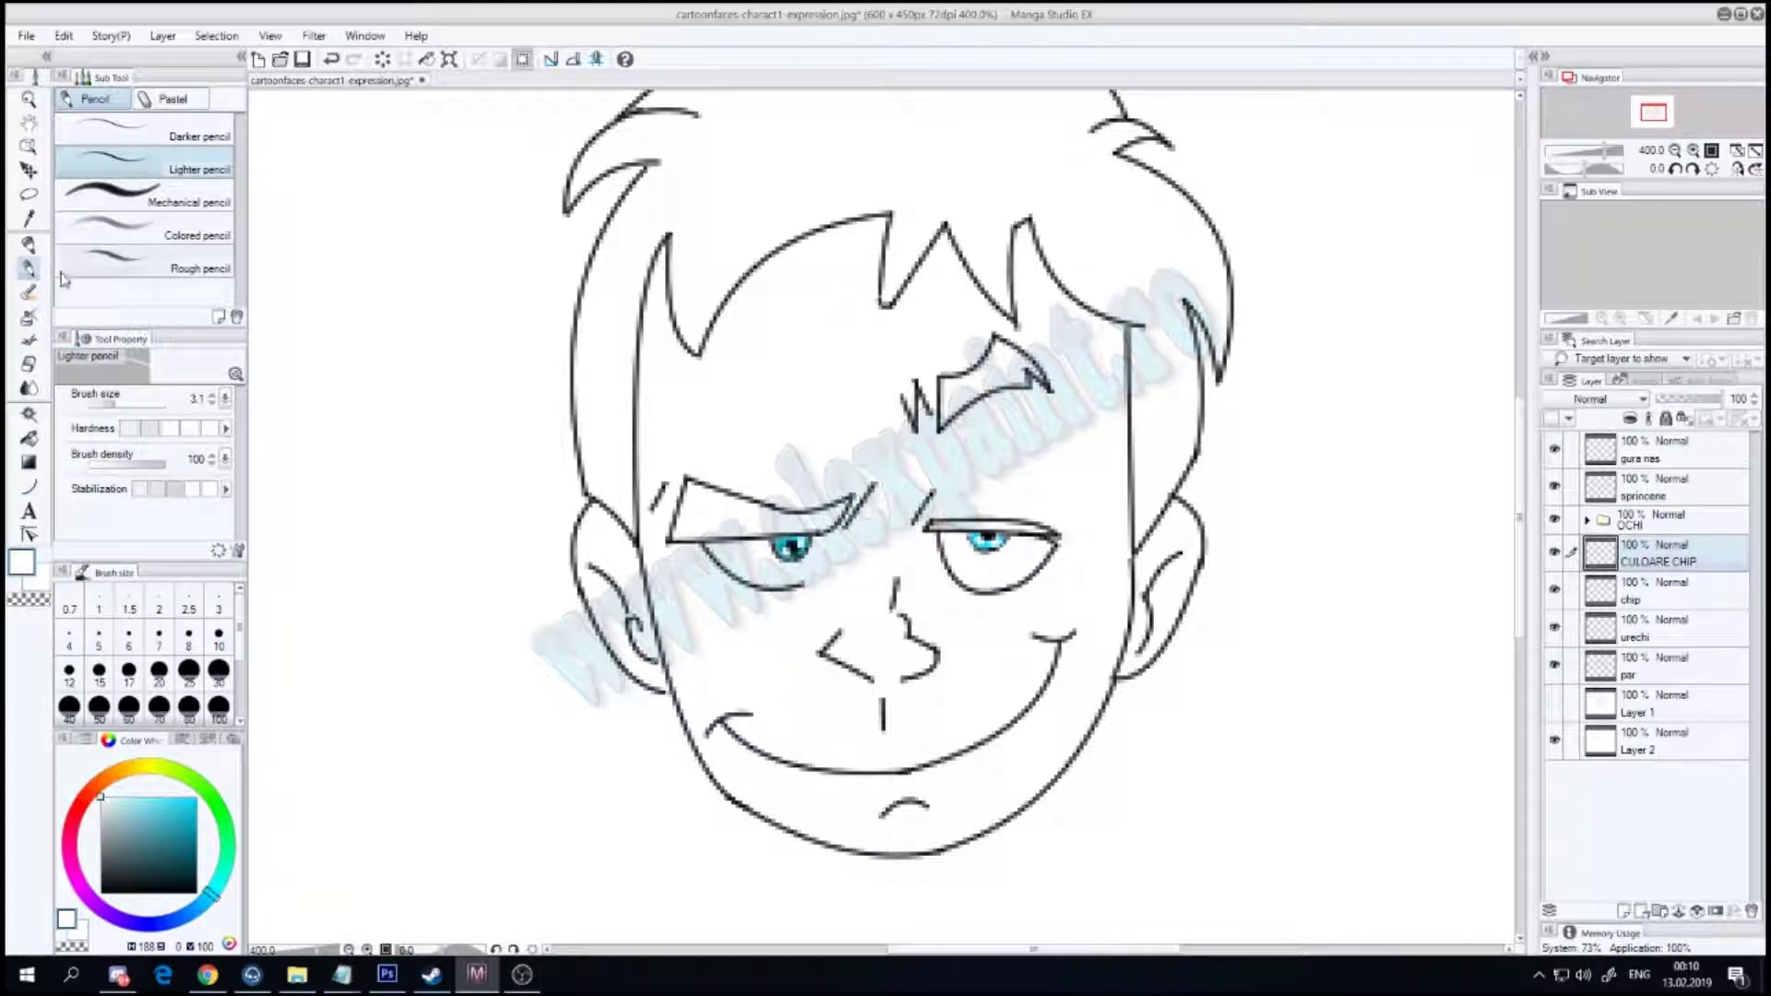
# Step: Select the area inside the face outline by colour from the chip layer, then clear it
pyautogui.click(29, 414)
pyautogui.hotkey('alt', '[')
pyautogui.click(806, 335)
pyautogui.click(738, 604)
pyautogui.hotkey('ctrl', 'd')
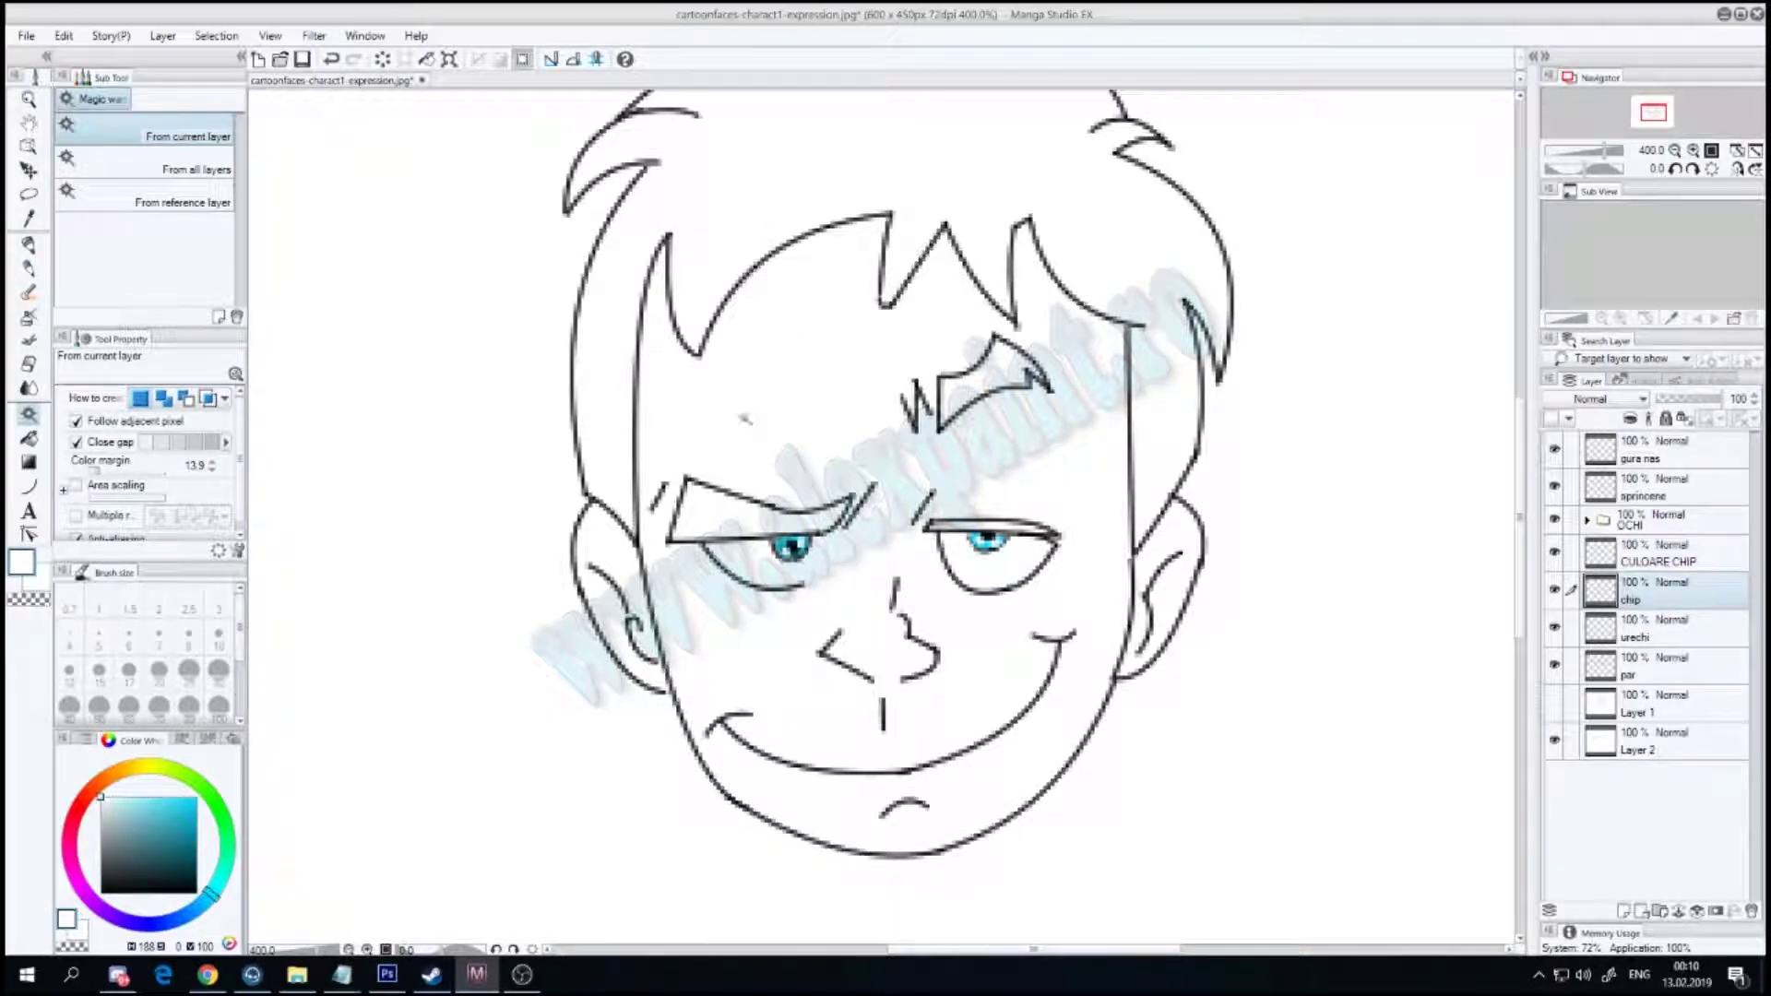
pyautogui.hotkey('ctrl', 'z')
pyautogui.hotkey('ctrl', 'z')
pyautogui.hotkey('ctrl', 'z')
# Step: Pick a light skin tone and paint it on the forehead with the soft light pencil
pyautogui.click(131, 764)
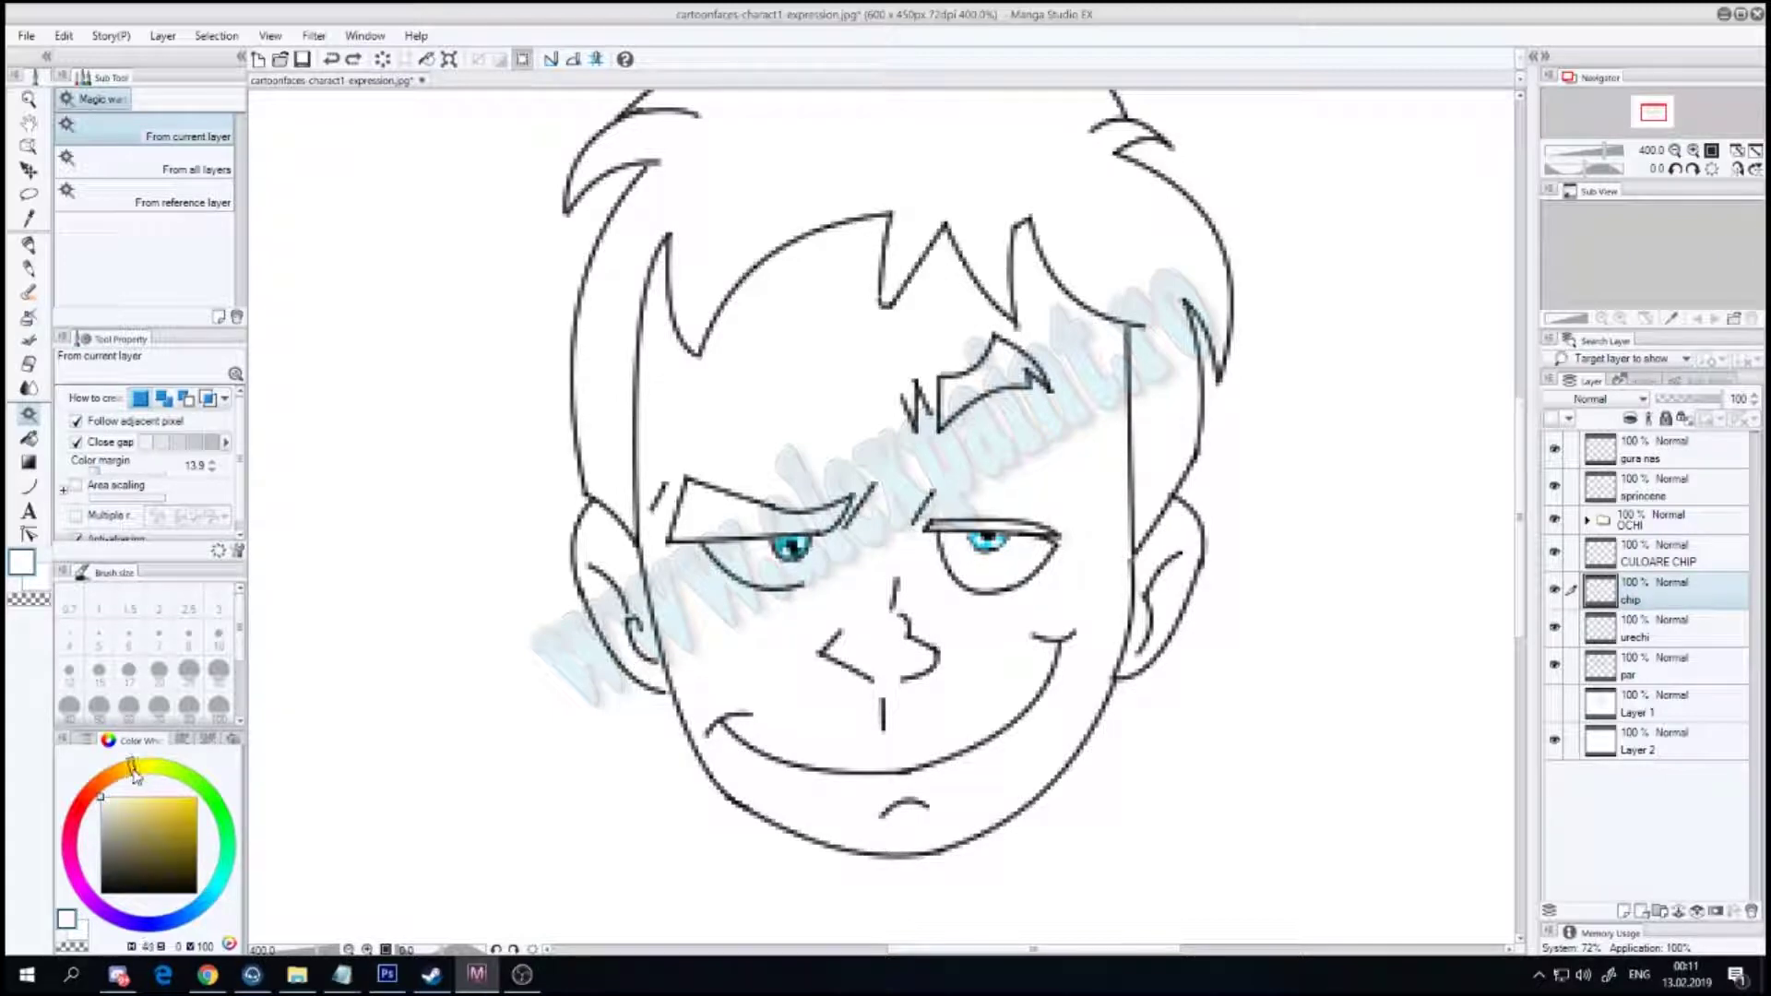
pyautogui.moveTo(169, 802); pyautogui.dragTo(113, 769)
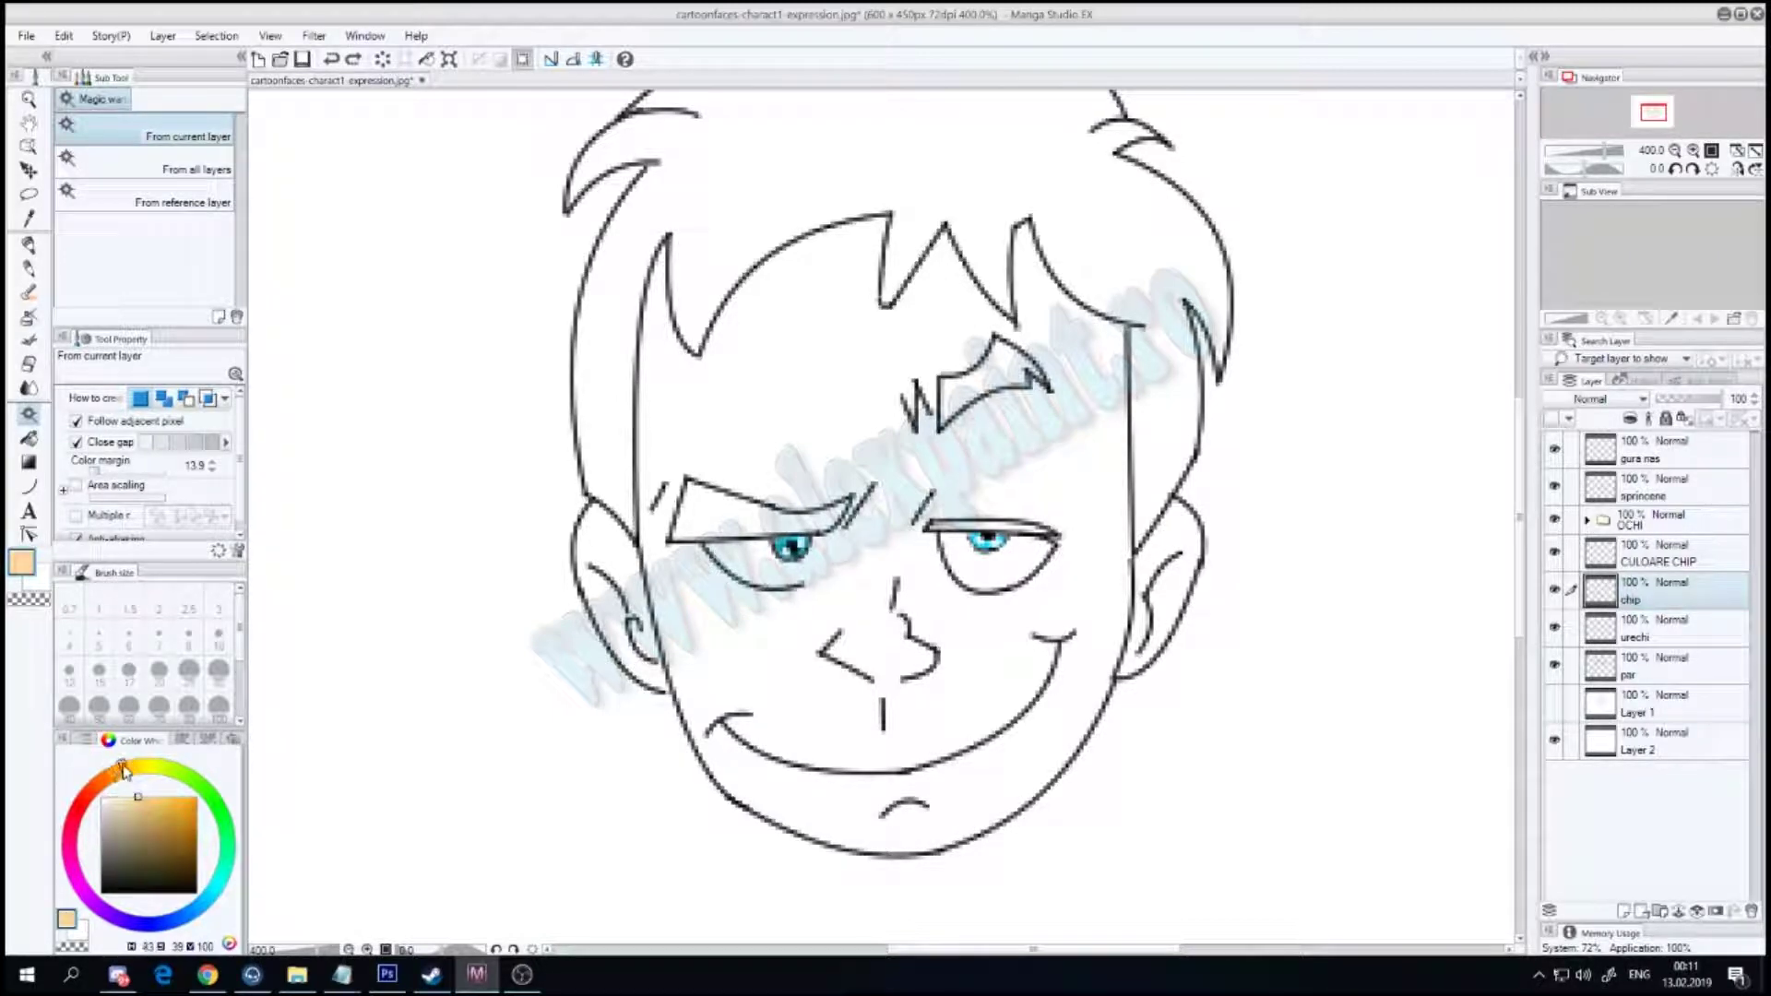
pyautogui.press('p')
pyautogui.click(28, 268)
pyautogui.click(111, 158)
pyautogui.moveTo(752, 406)
pyautogui.mouseDown()
pyautogui.moveTo(770, 336)
pyautogui.moveTo(757, 318)
pyautogui.moveTo(855, 332)
pyautogui.moveTo(871, 281)
pyautogui.mouseUp()
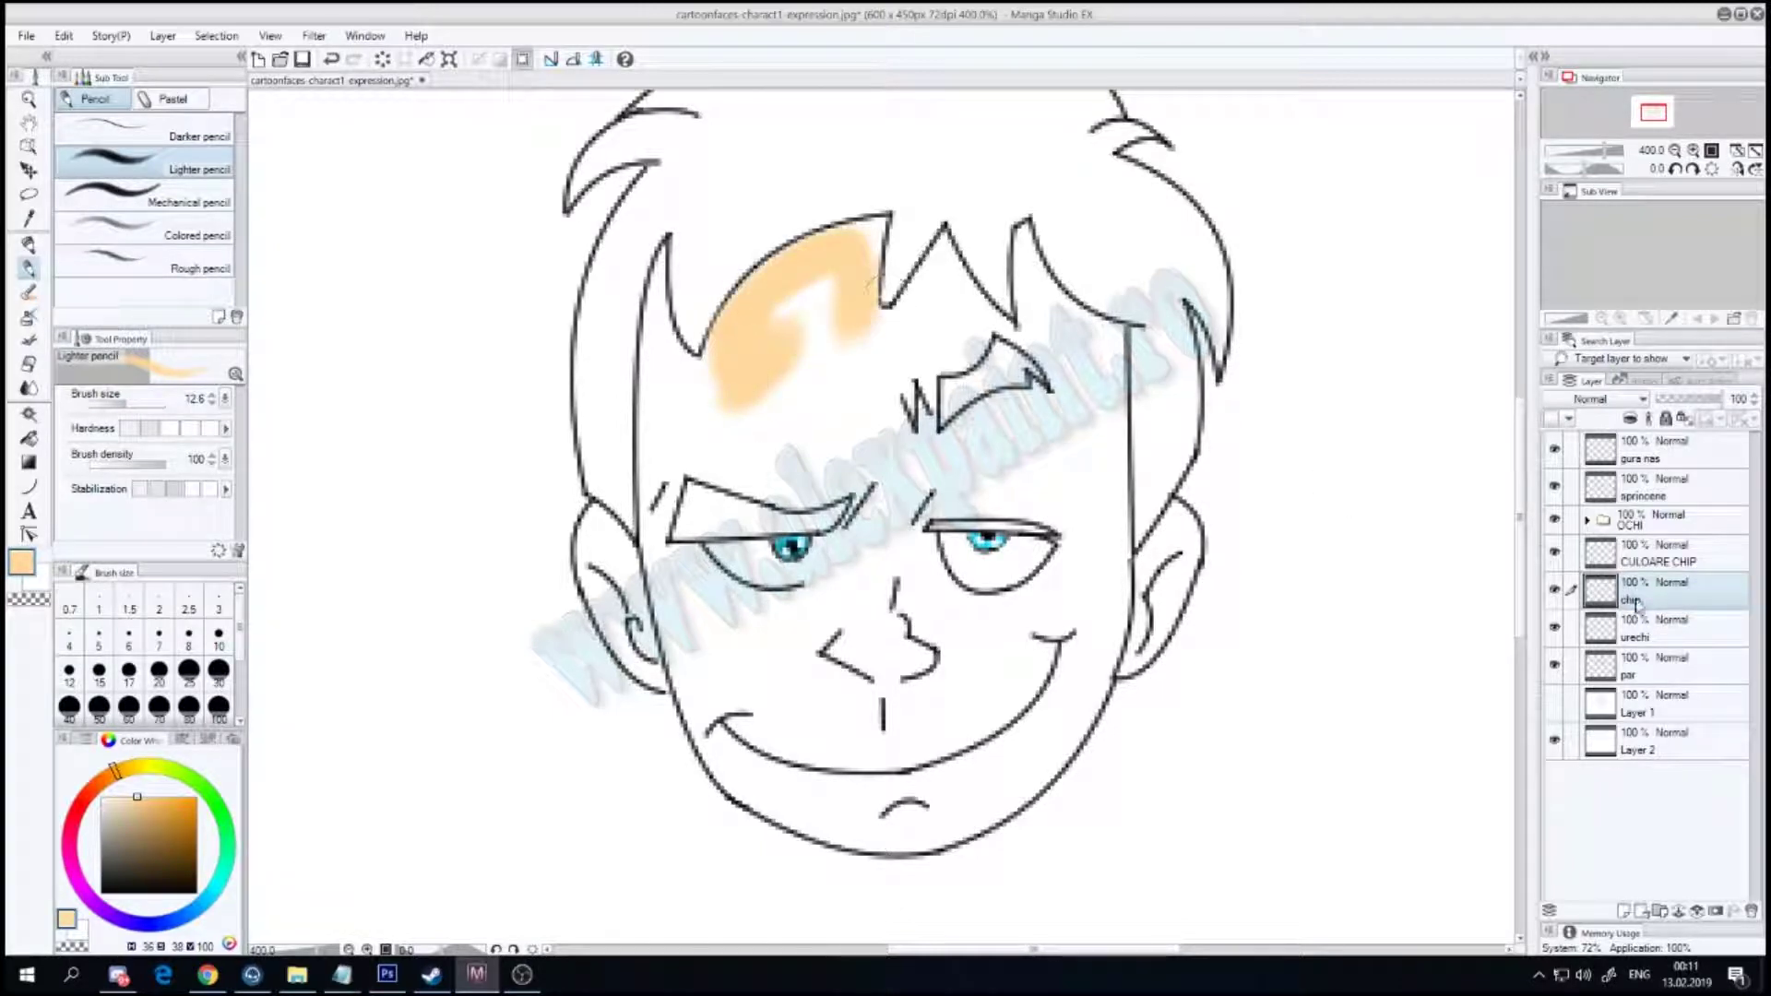
# Step: Move the skin layers below the hair layer and paint more skin on the forehead
pyautogui.keyDown('ctrl'); pyautogui.click(1663, 563); pyautogui.keyUp('ctrl')
pyautogui.moveTo(1663, 563); pyautogui.dragTo(1668, 687)
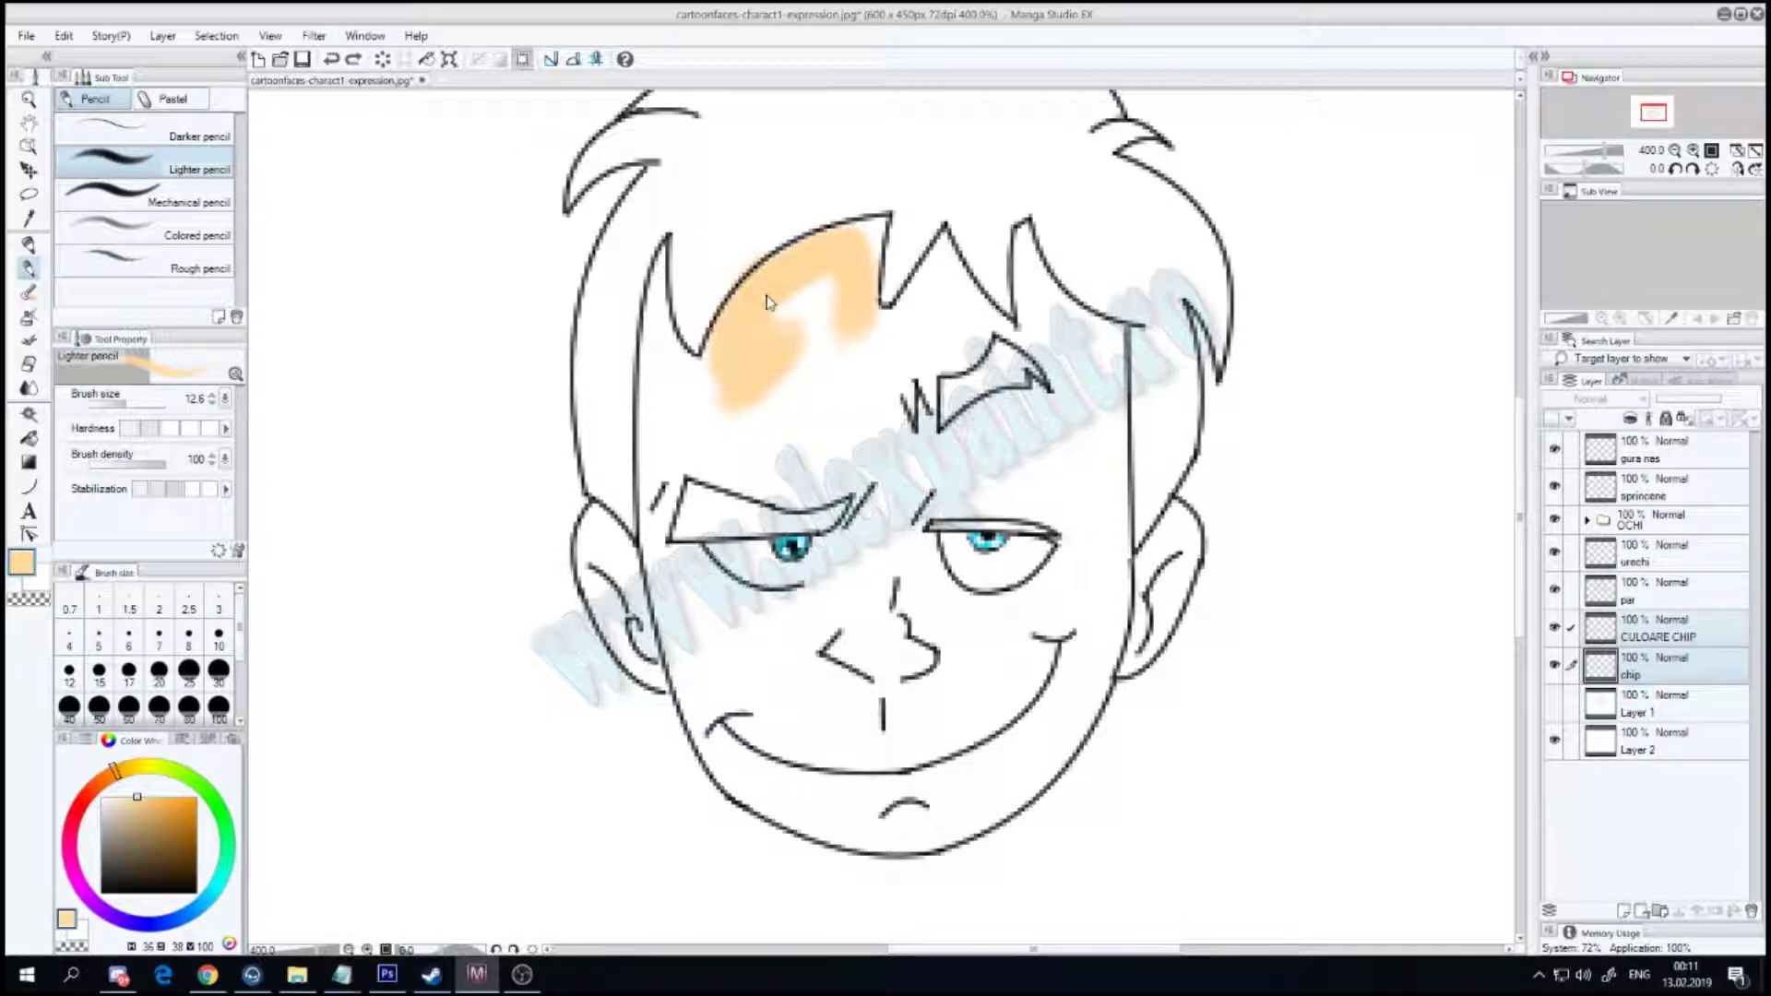
pyautogui.moveTo(731, 341)
pyautogui.mouseDown()
pyautogui.moveTo(775, 364)
pyautogui.moveTo(683, 401)
pyautogui.moveTo(820, 309)
pyautogui.moveTo(777, 378)
pyautogui.moveTo(821, 498)
pyautogui.moveTo(765, 531)
pyautogui.mouseUp()
pyautogui.hotkey('ctrl', 'z')
pyautogui.moveTo(738, 387)
pyautogui.mouseDown()
pyautogui.moveTo(851, 406)
pyautogui.moveTo(908, 369)
pyautogui.moveTo(927, 429)
pyautogui.moveTo(876, 318)
pyautogui.mouseUp()
# Step: Extend skin across the forehead with a harder pencil at 32.3, then patch the left cheek
pyautogui.moveTo(124, 403); pyautogui.dragTo(141, 466)
pyautogui.click(138, 193)
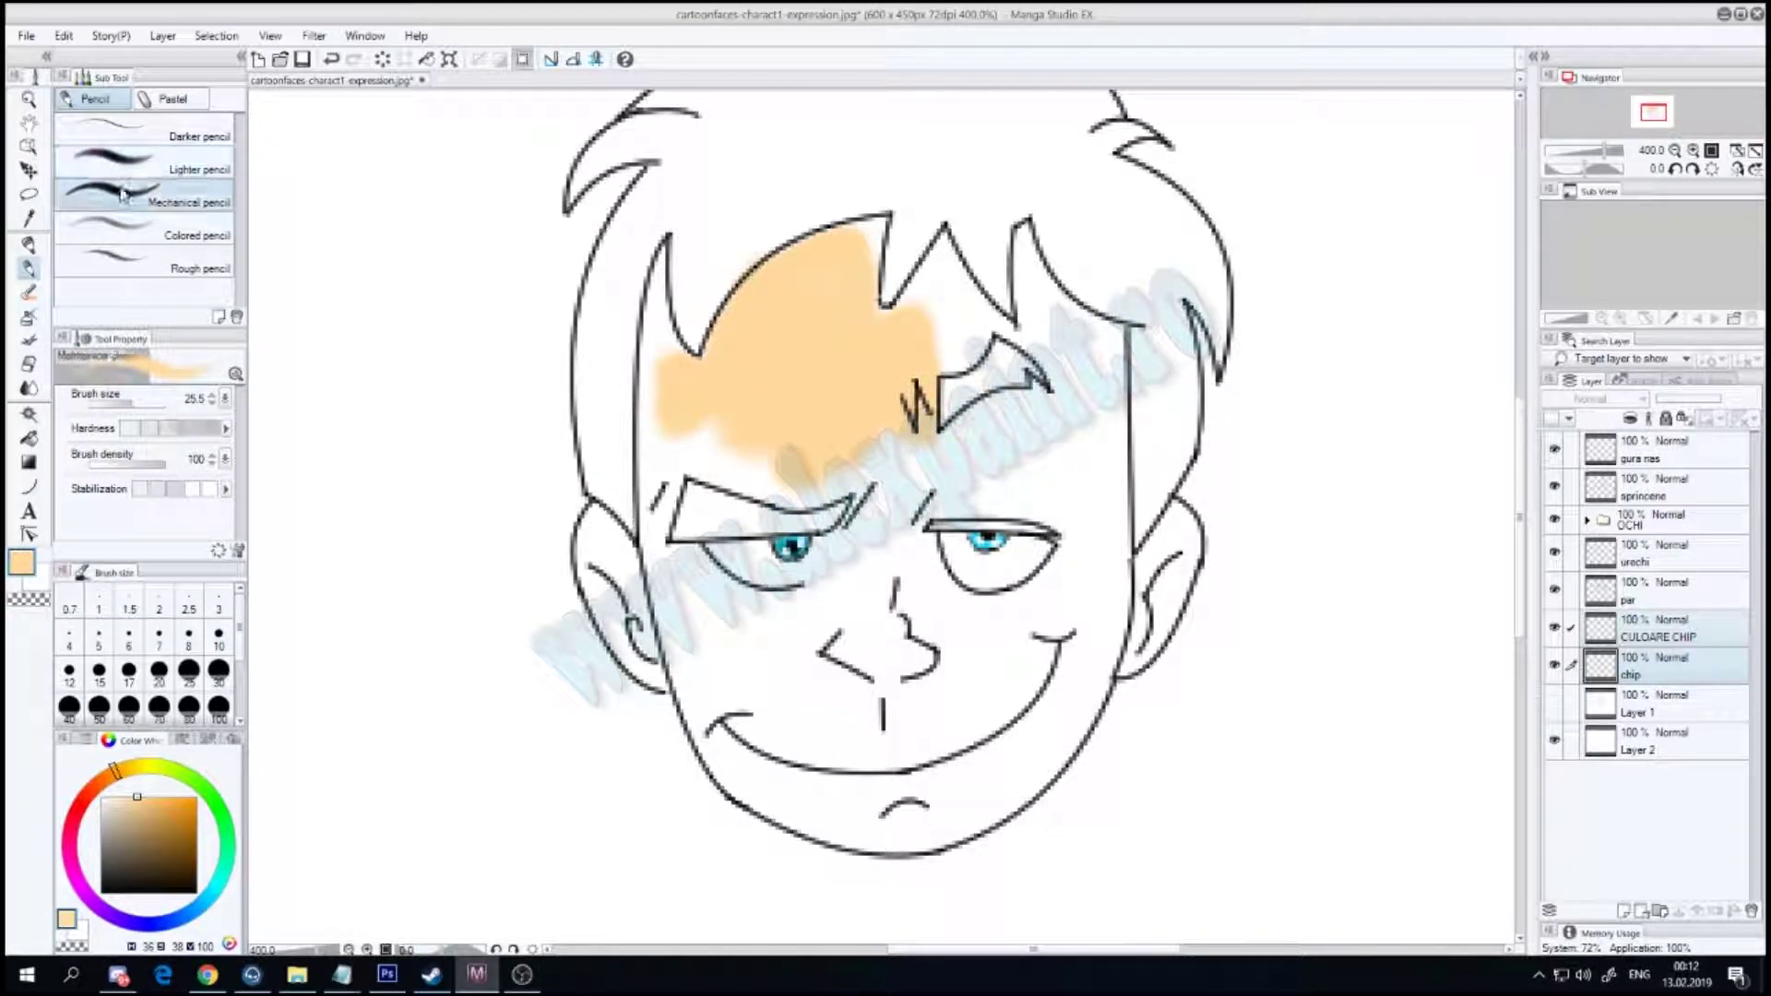
pyautogui.moveTo(120, 415); pyautogui.dragTo(140, 412)
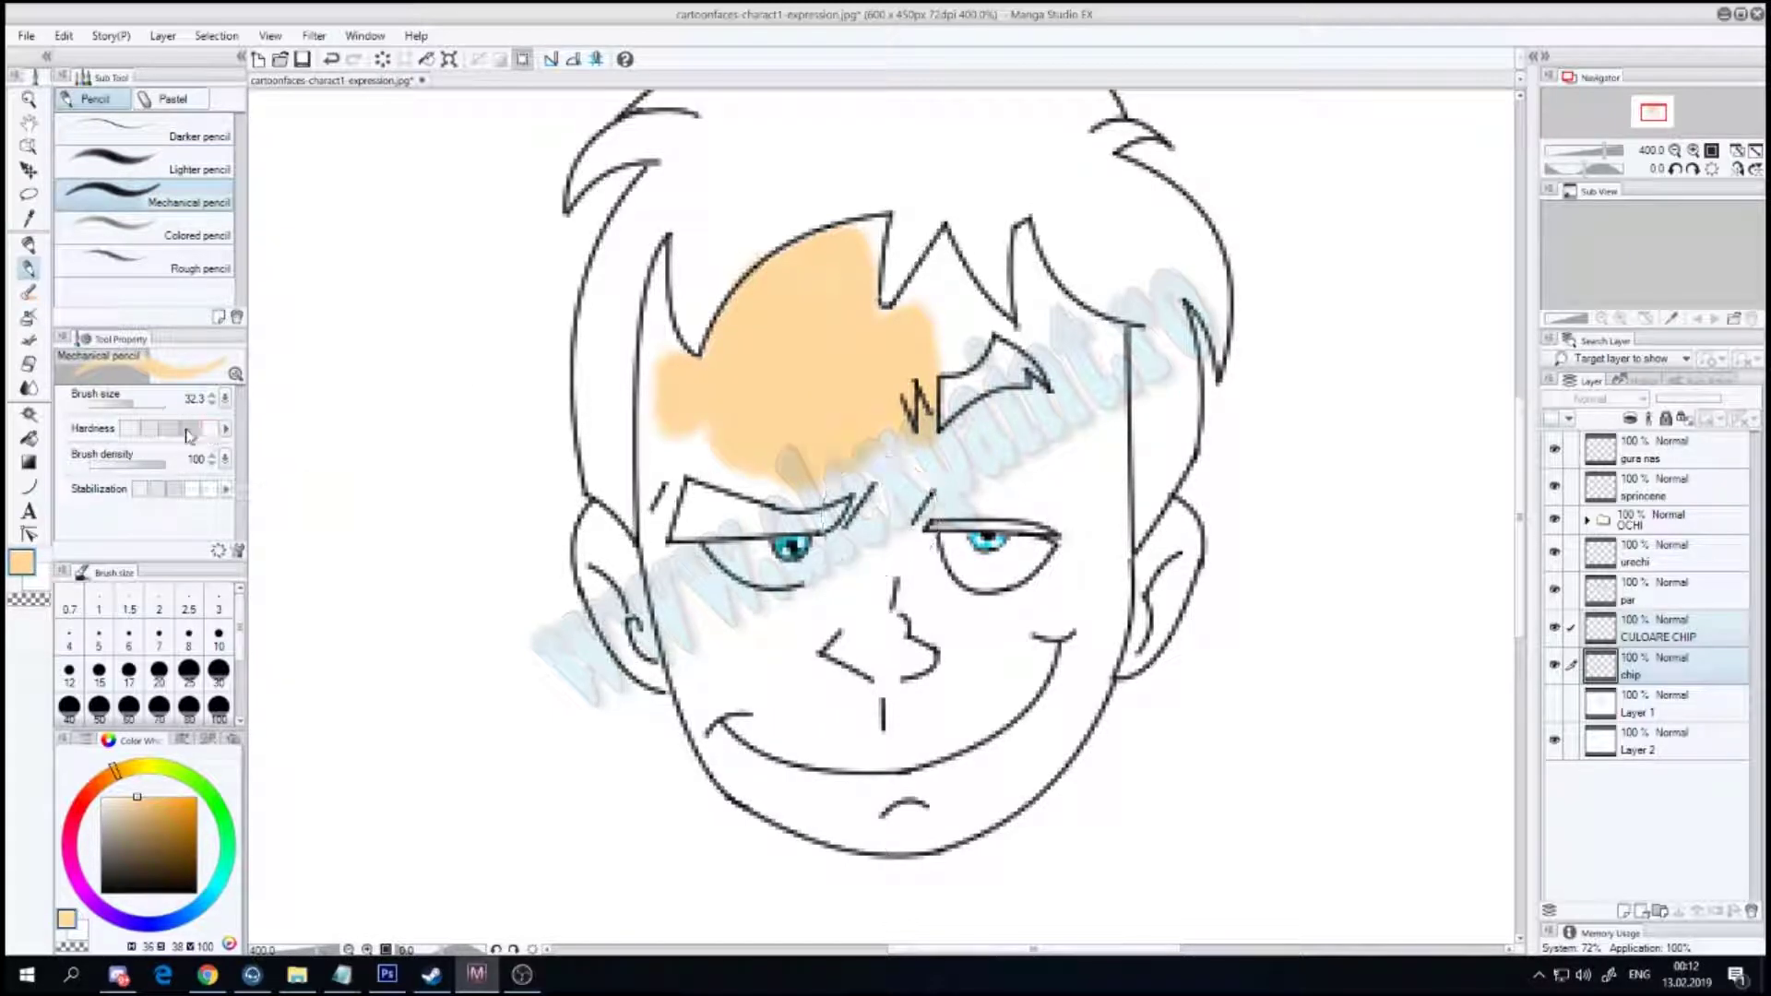
pyautogui.moveTo(793, 415)
pyautogui.mouseDown()
pyautogui.moveTo(1033, 461)
pyautogui.moveTo(1086, 435)
pyautogui.moveTo(1116, 350)
pyautogui.moveTo(1014, 318)
pyautogui.mouseUp()
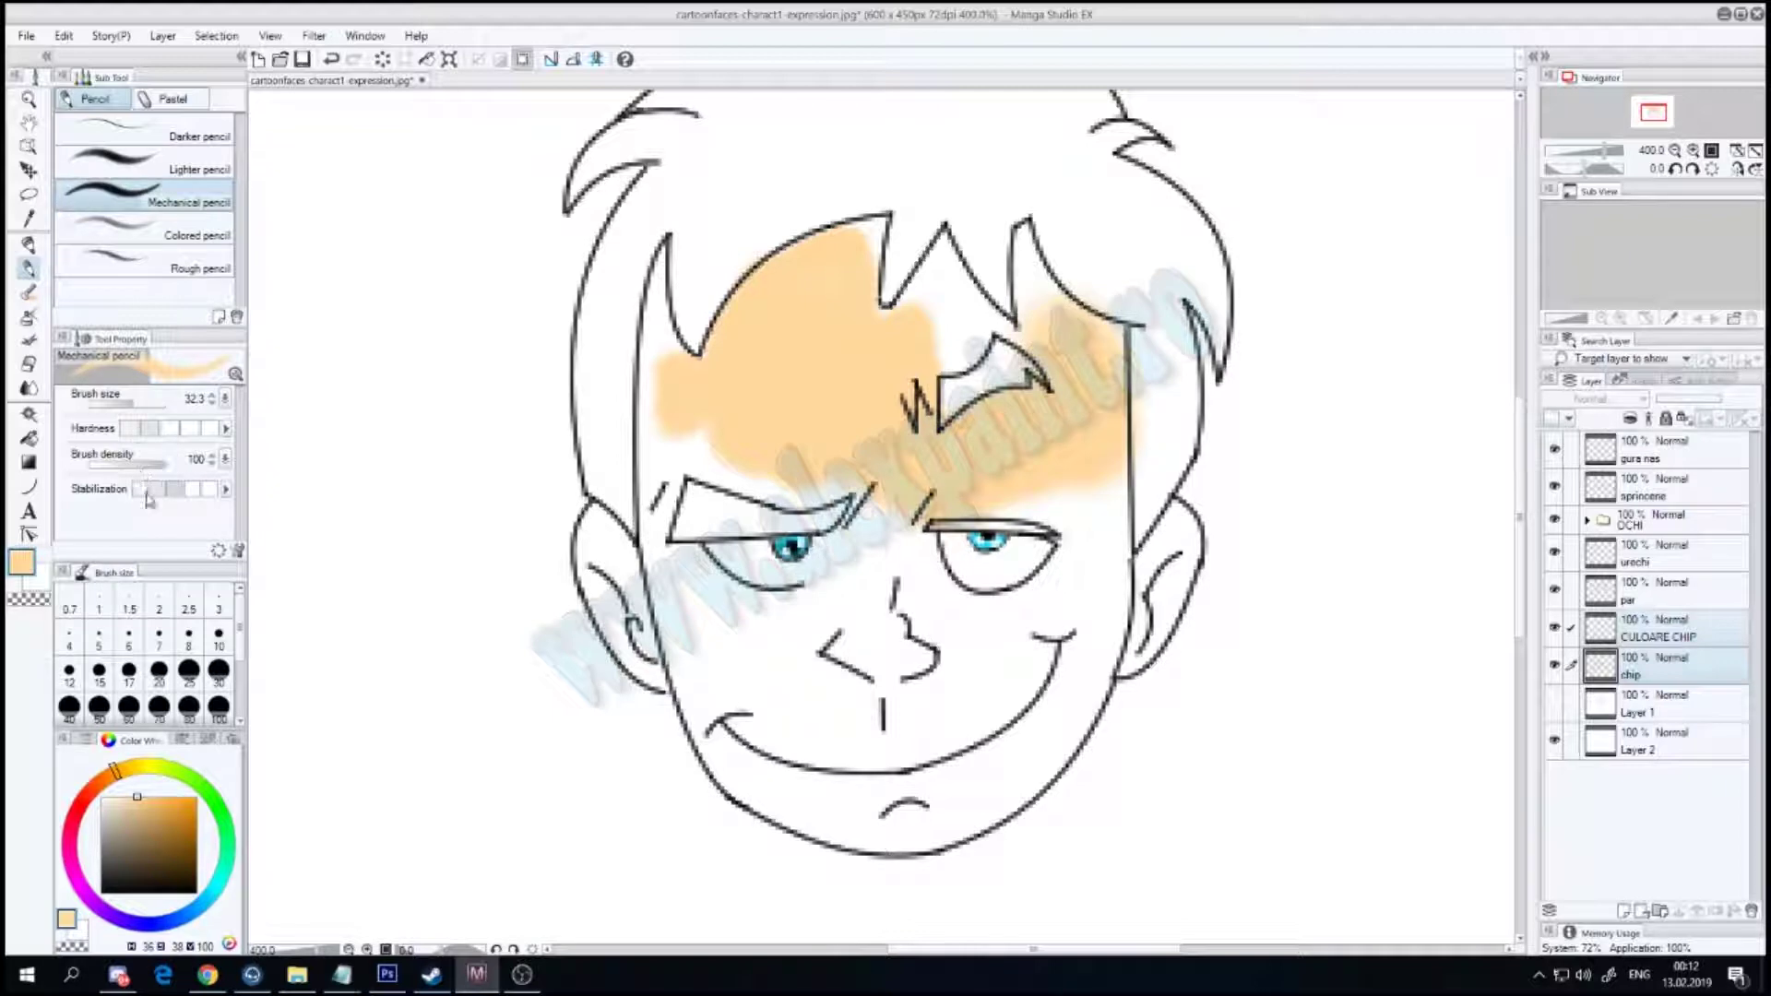
pyautogui.click(213, 487)
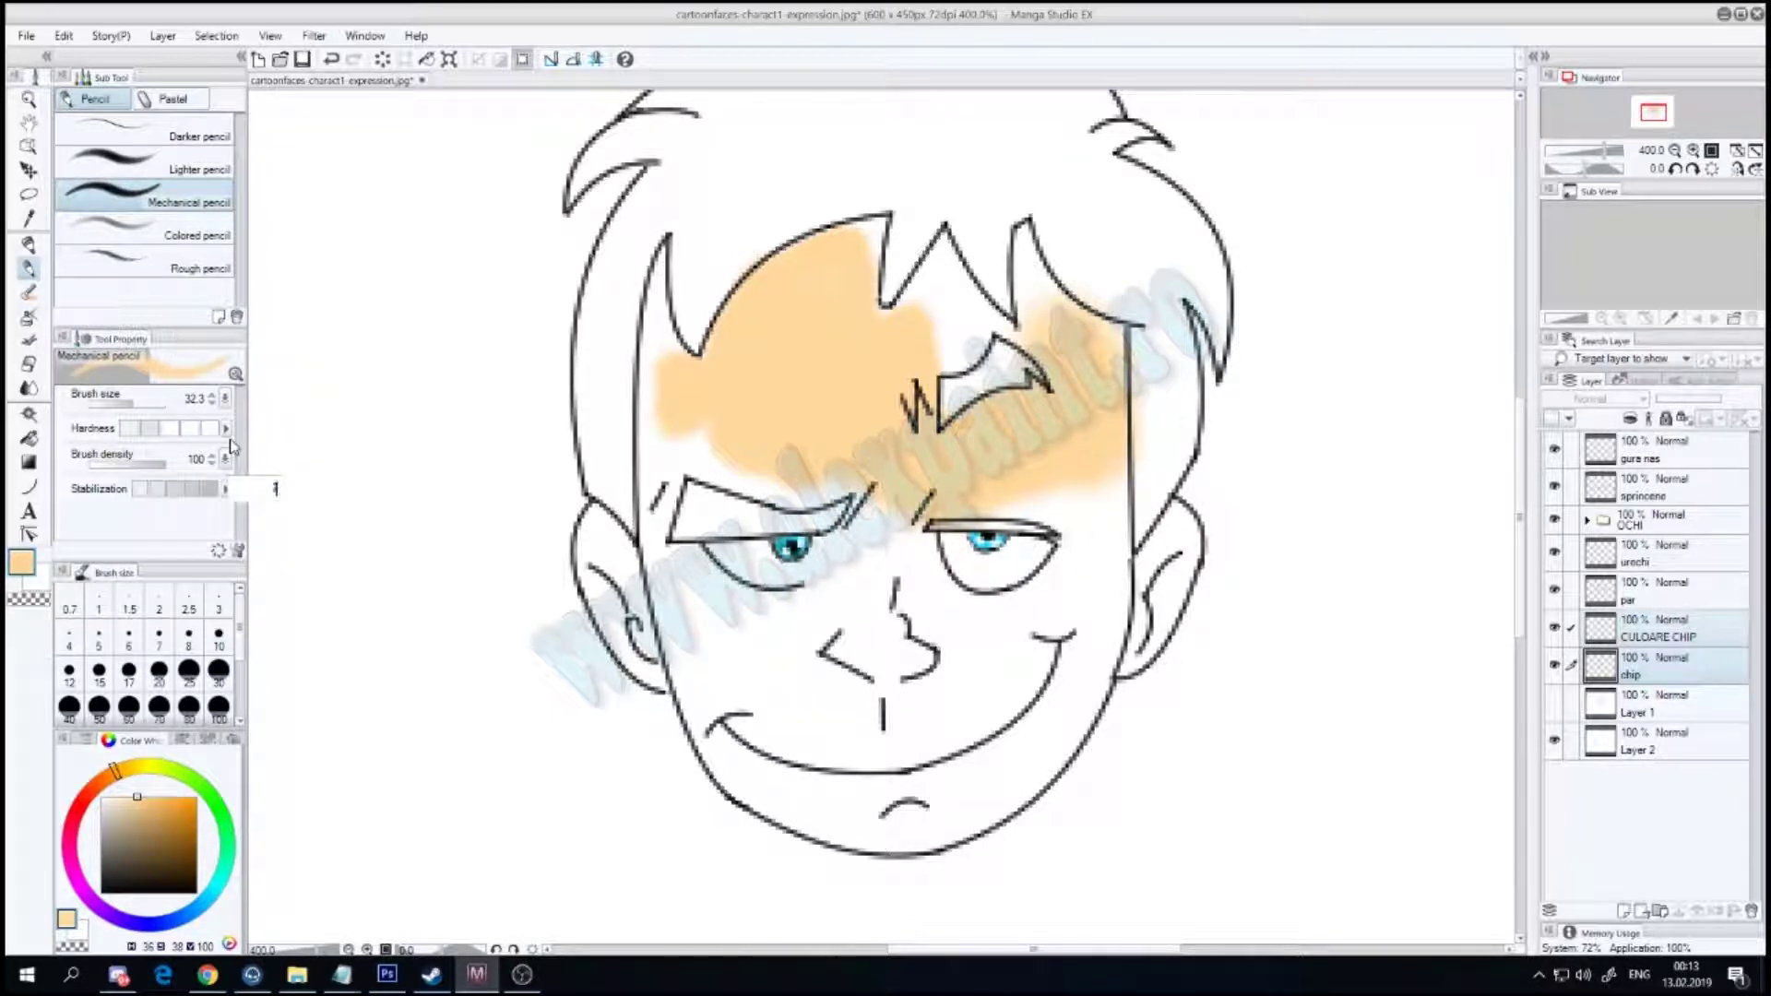
pyautogui.moveTo(724, 636); pyautogui.dragTo(756, 660)
# Step: Colour the left cheek from ear to chin with a darker pencil at size 20.1
pyautogui.click(139, 134)
pyautogui.moveTo(728, 646)
pyautogui.mouseDown()
pyautogui.moveTo(779, 664)
pyautogui.moveTo(811, 609)
pyautogui.mouseUp()
pyautogui.click(129, 403)
pyautogui.moveTo(779, 682); pyautogui.dragTo(794, 706)
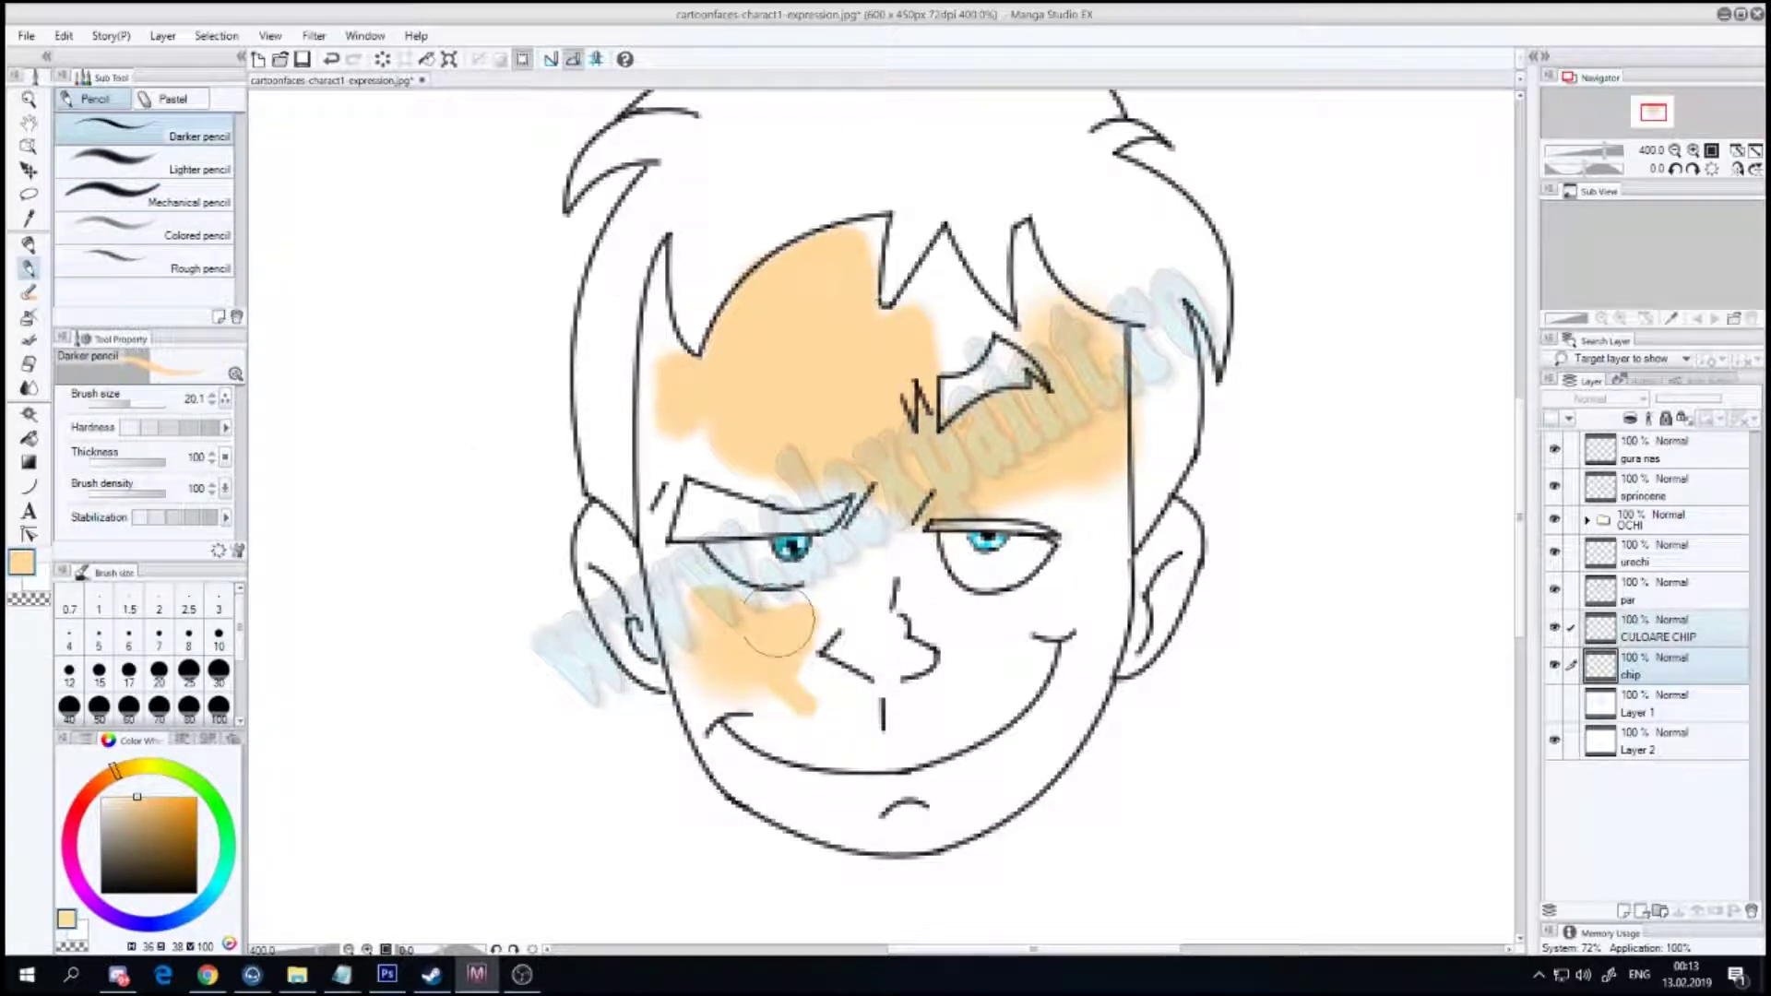
pyautogui.moveTo(715, 637)
pyautogui.mouseDown()
pyautogui.moveTo(678, 595)
pyautogui.moveTo(653, 473)
pyautogui.moveTo(678, 434)
pyautogui.moveTo(666, 244)
pyautogui.mouseUp()
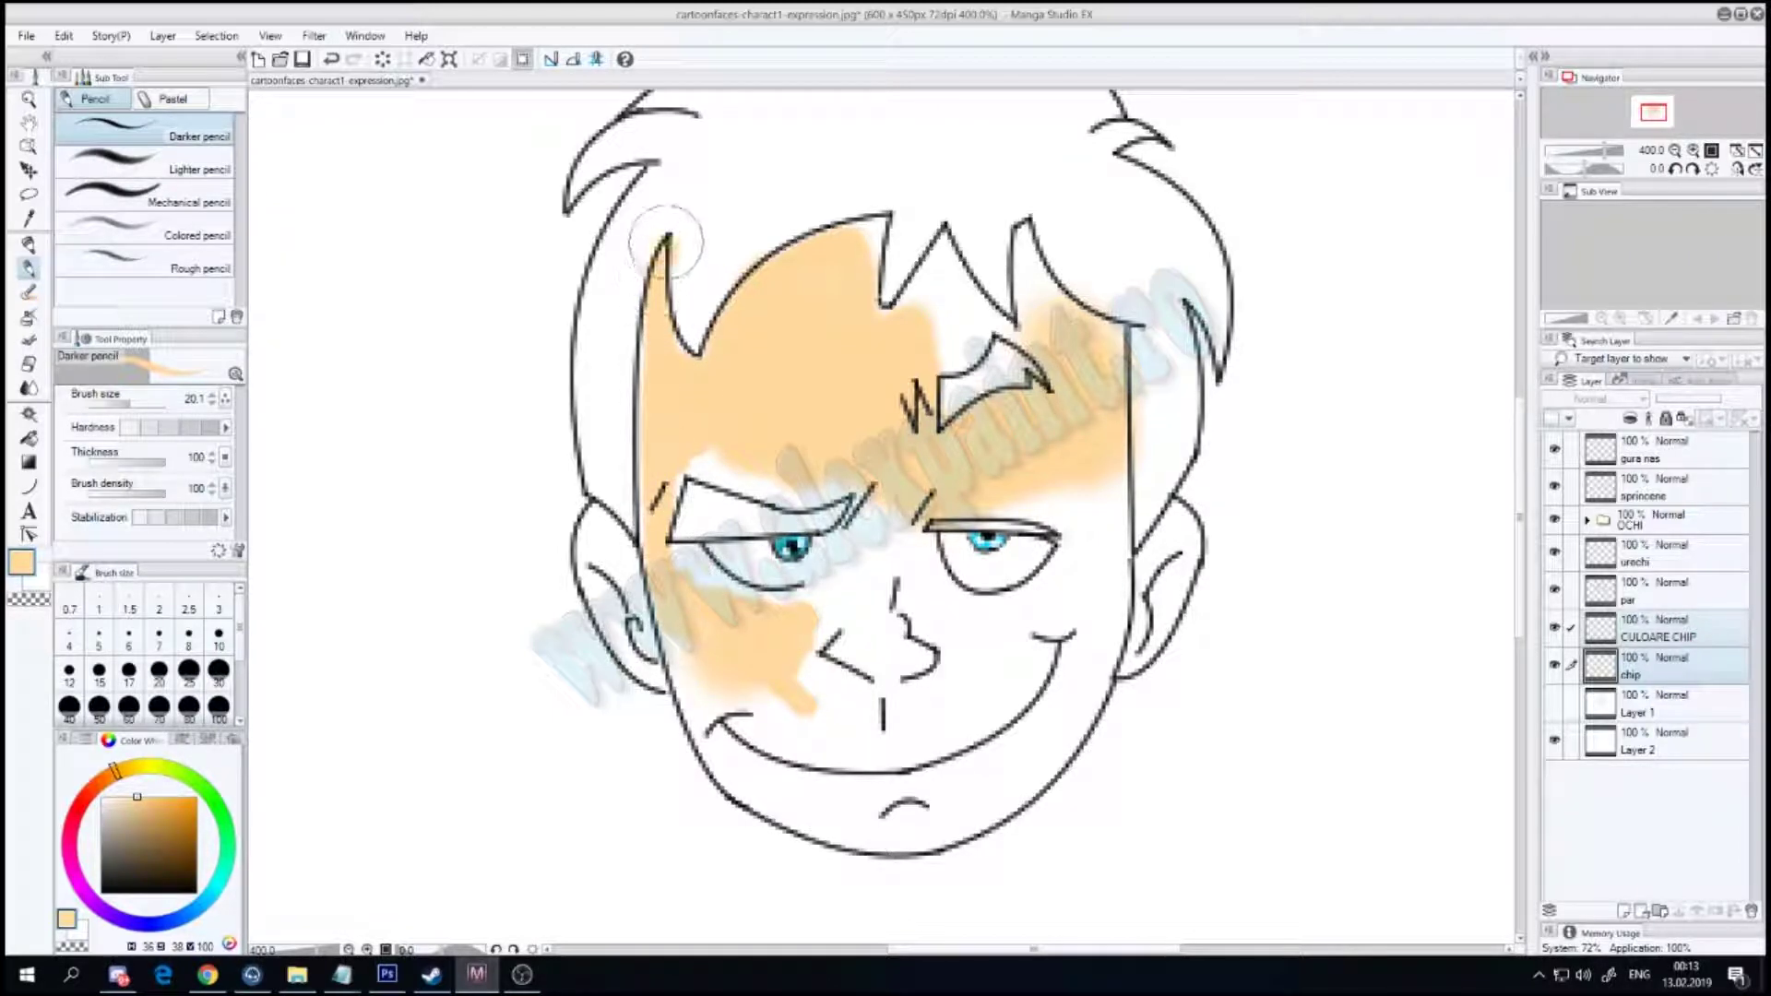
pyautogui.moveTo(682, 595)
pyautogui.mouseDown()
pyautogui.moveTo(692, 668)
pyautogui.moveTo(811, 738)
pyautogui.moveTo(847, 563)
pyautogui.moveTo(862, 646)
pyautogui.mouseUp()
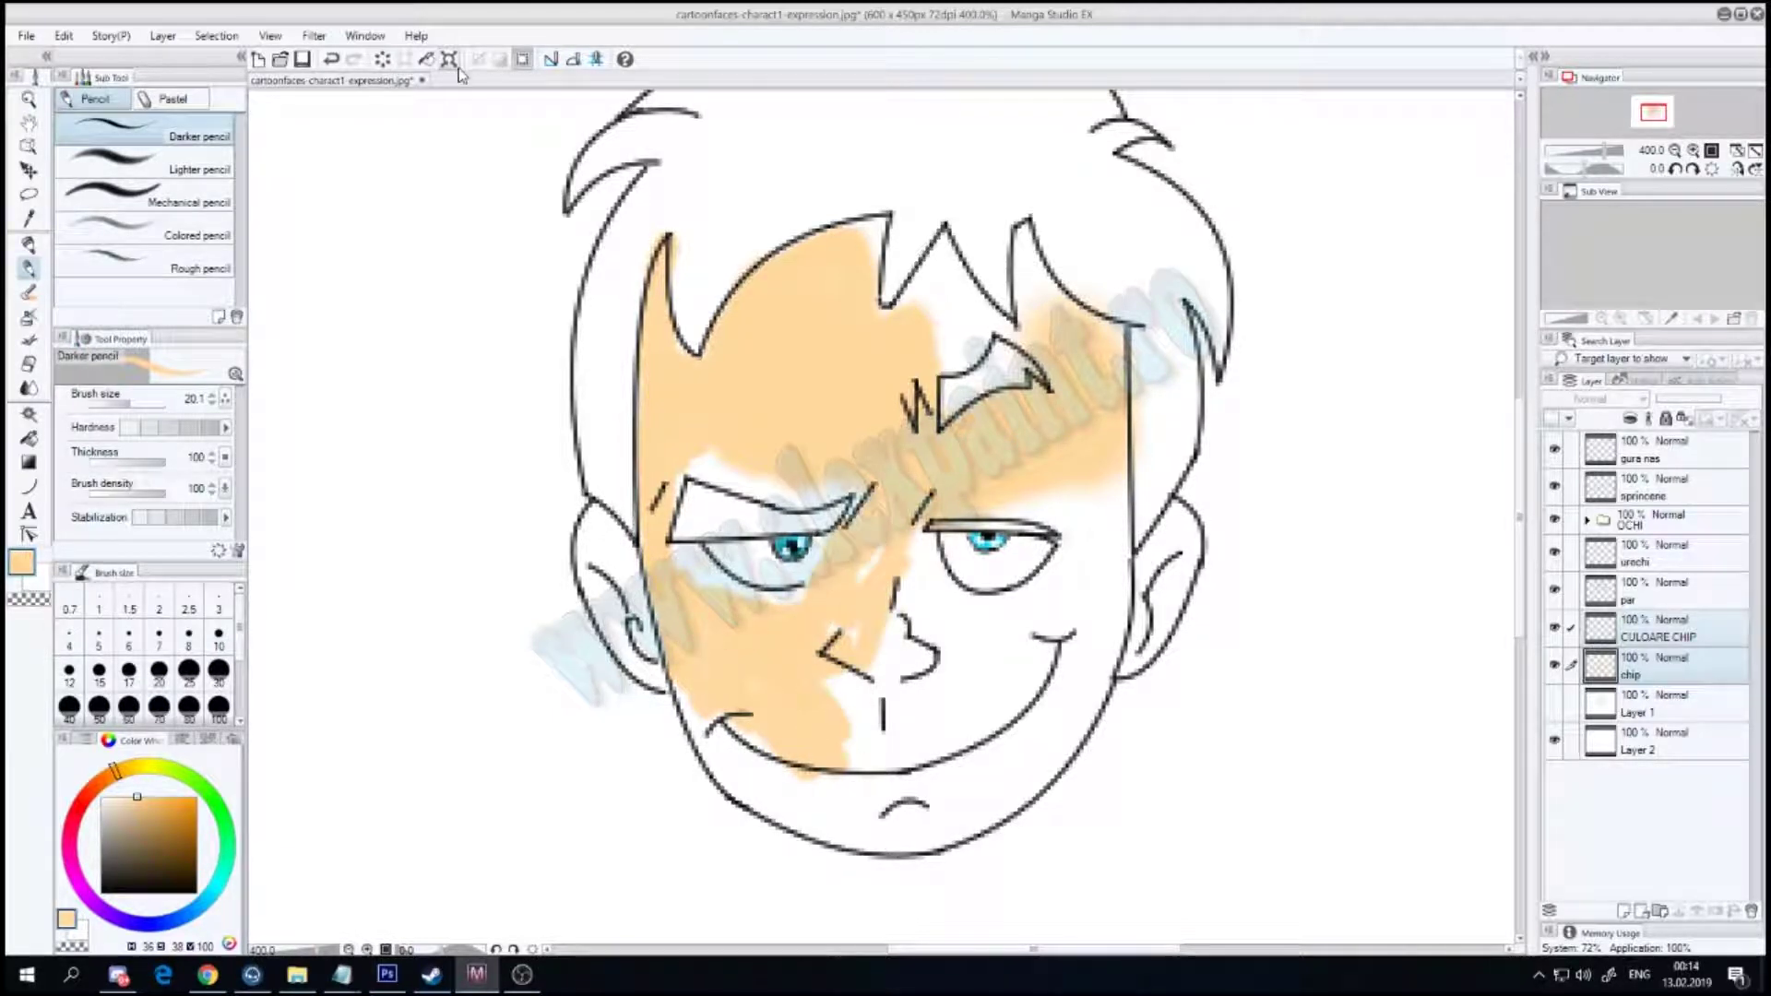
# Step: Paint skin over the right cheek and chin with a size 58.2 pen, then undo it
pyautogui.click(28, 244)
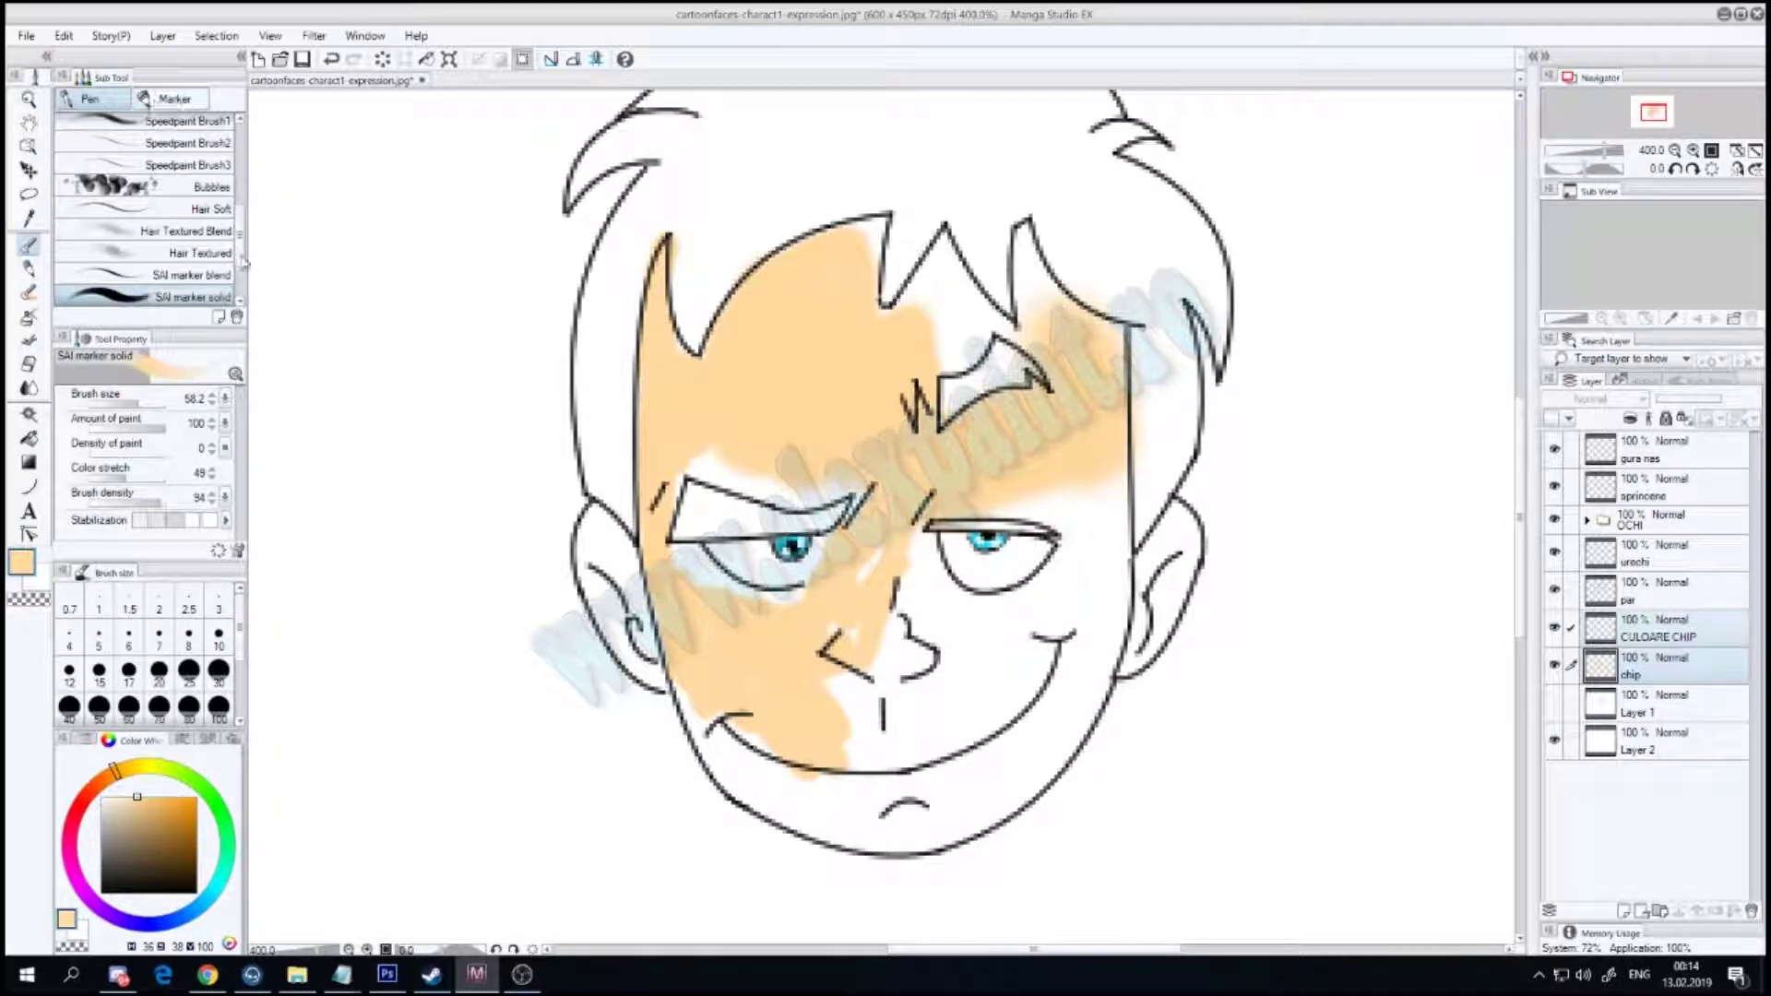
pyautogui.scroll(-2, 159, 213)
pyautogui.click(185, 146)
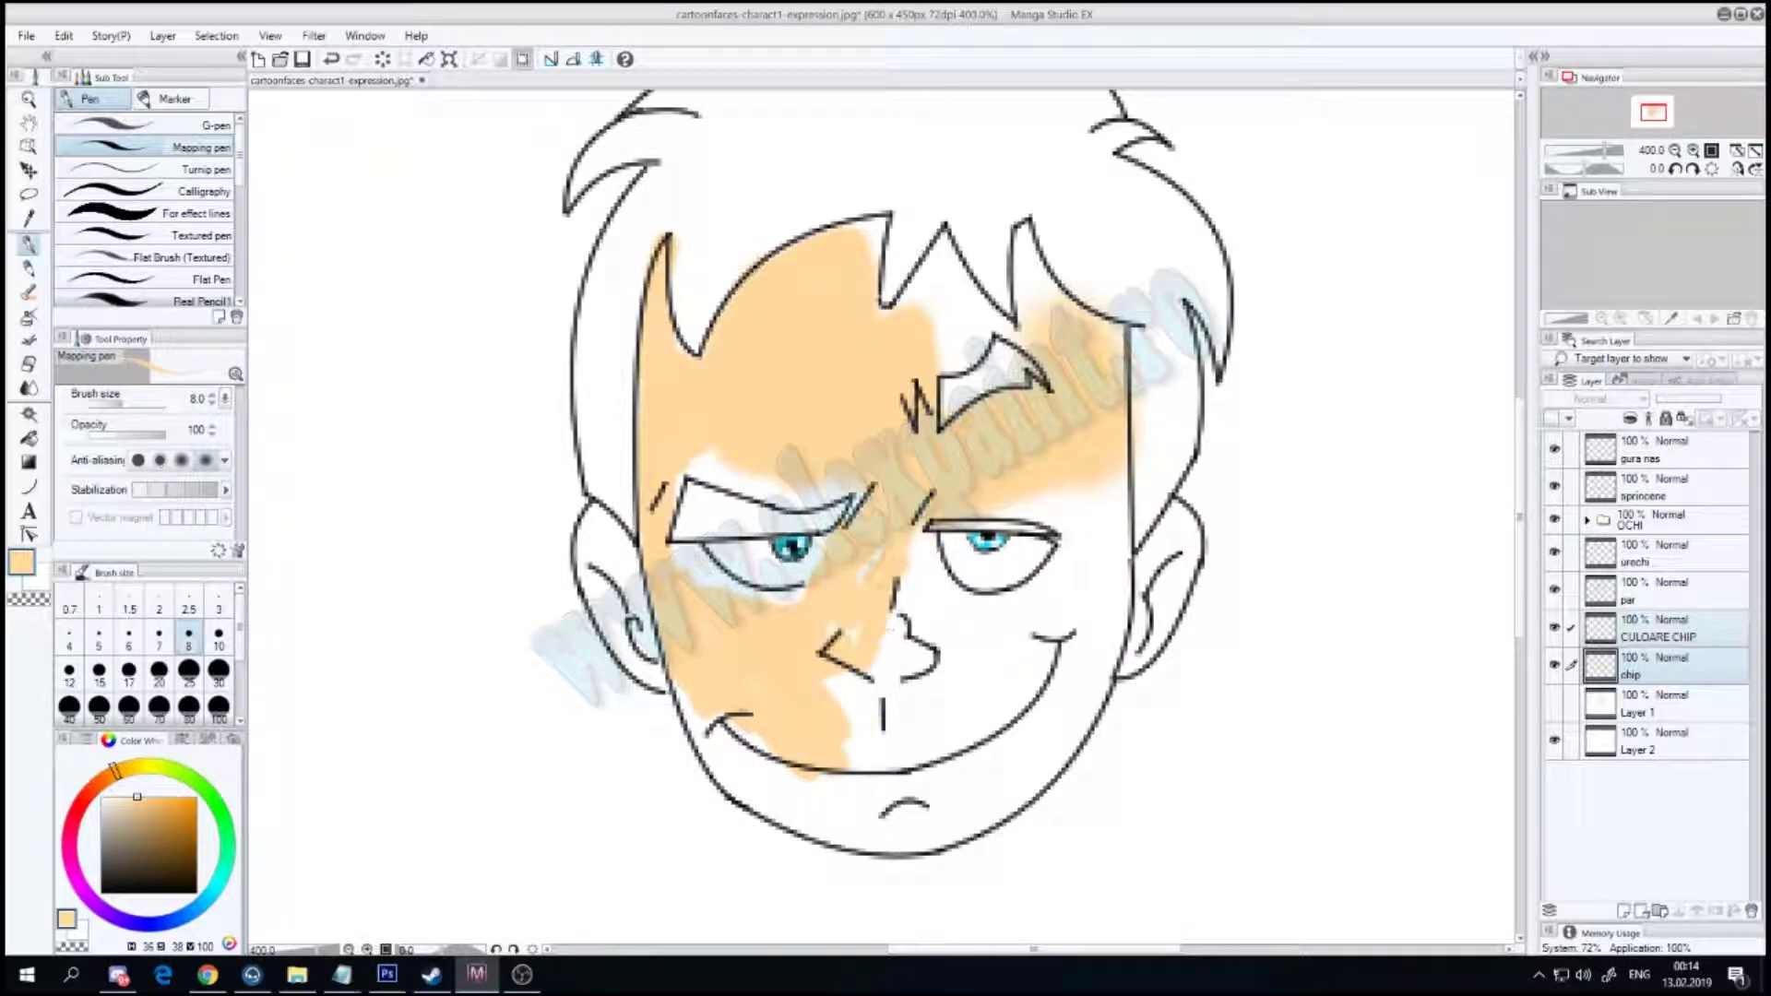
pyautogui.moveTo(140, 406); pyautogui.dragTo(164, 406)
pyautogui.moveTo(885, 738)
pyautogui.mouseDown()
pyautogui.moveTo(1033, 703)
pyautogui.moveTo(983, 646)
pyautogui.mouseUp()
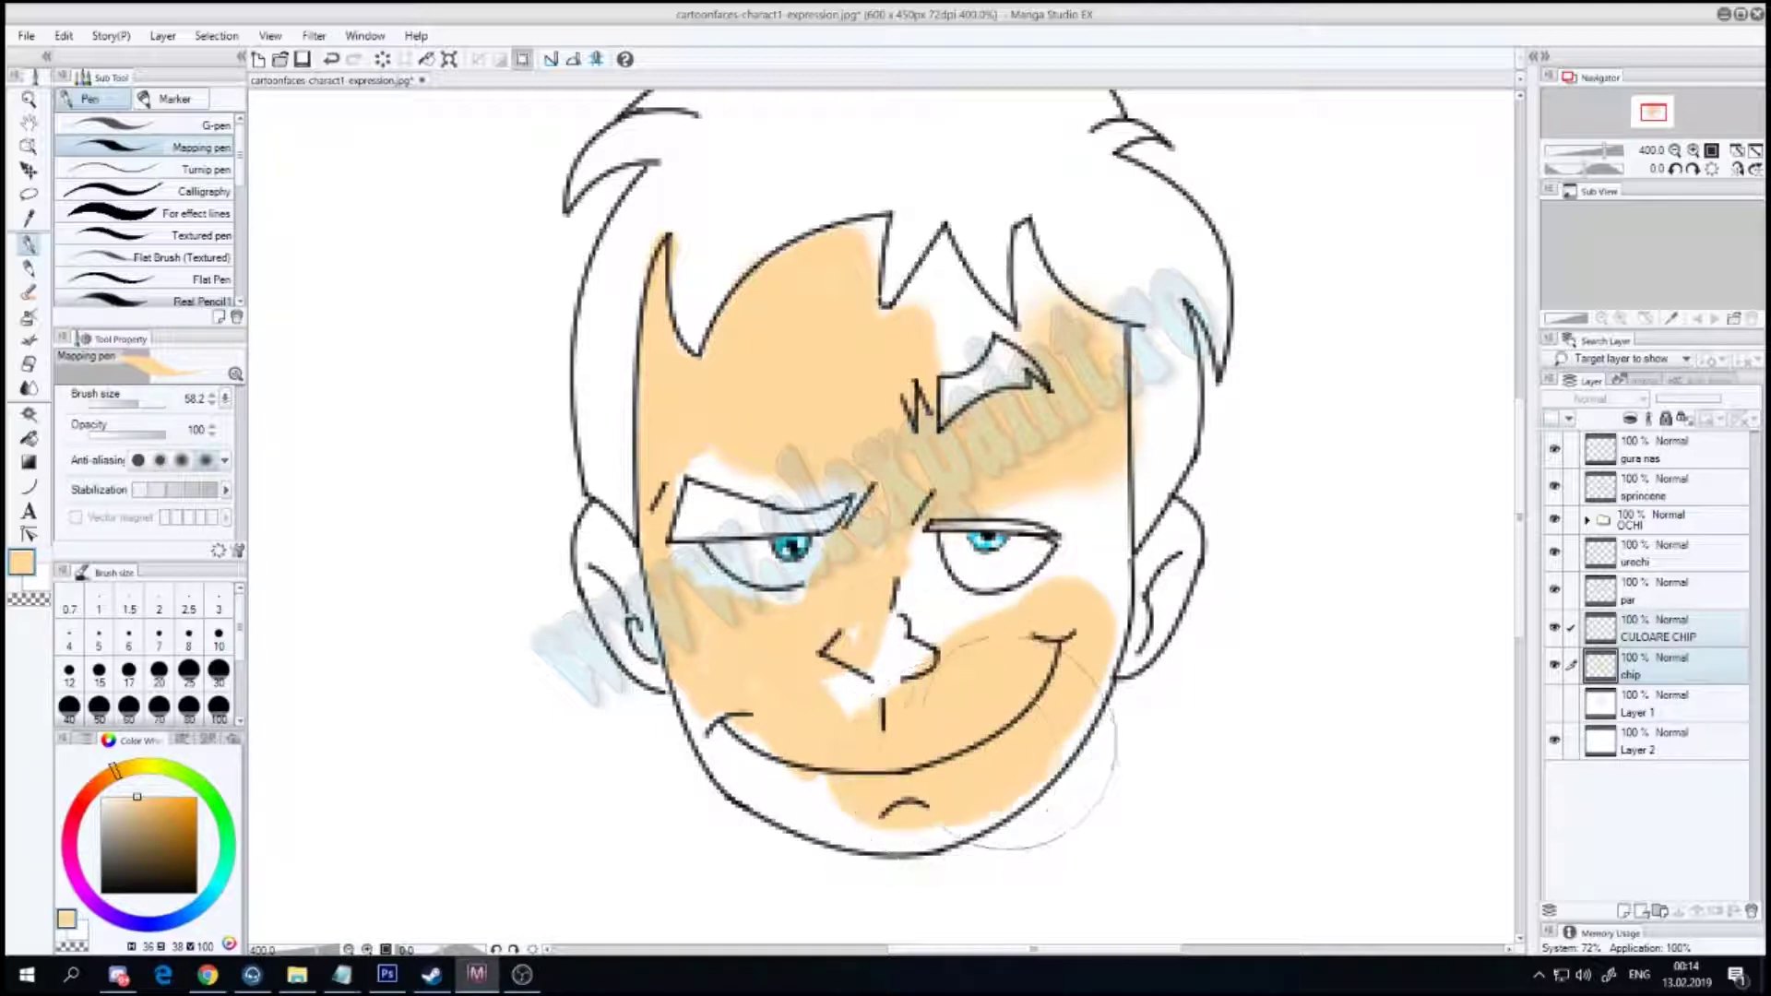
pyautogui.hotkey('ctrl', 'z')
pyautogui.press('Return')
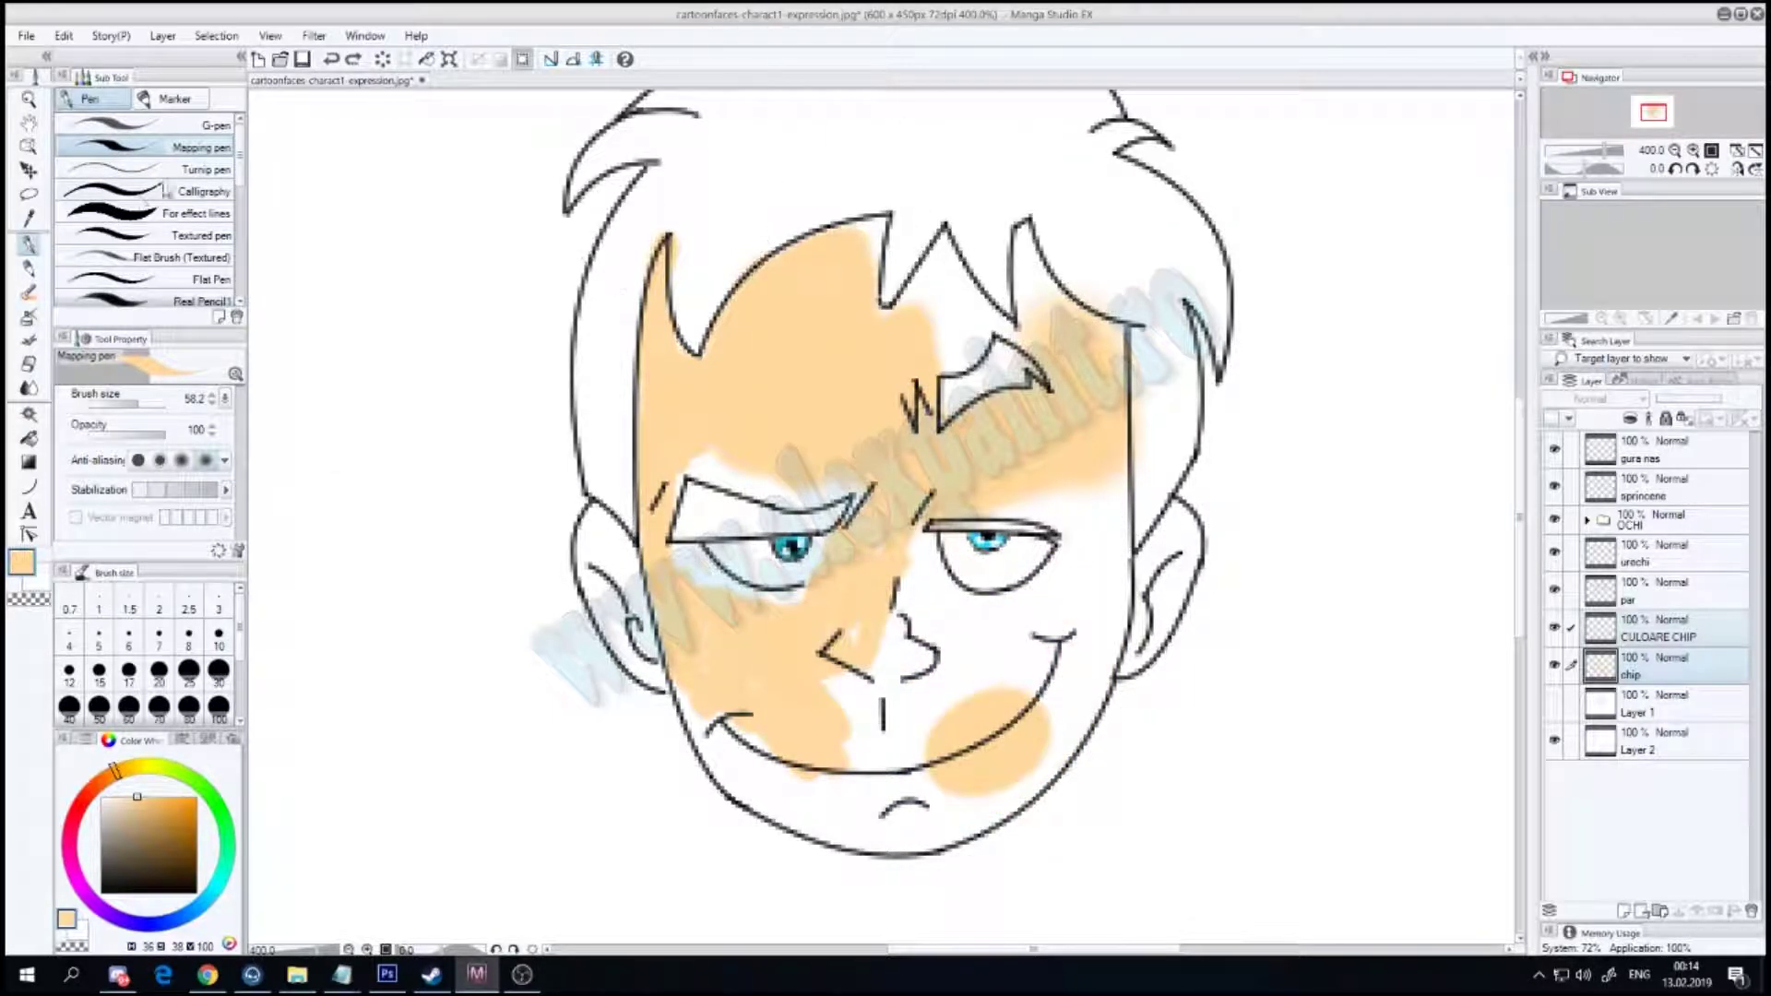
# Step: Fill skin up the right side, between nose and right eye, at the hairline, and above the left eye
pyautogui.click(197, 213)
pyautogui.moveTo(941, 710)
pyautogui.mouseDown()
pyautogui.moveTo(1061, 627)
pyautogui.moveTo(1107, 480)
pyautogui.moveTo(1097, 664)
pyautogui.moveTo(1061, 737)
pyautogui.moveTo(996, 793)
pyautogui.moveTo(830, 691)
pyautogui.moveTo(890, 549)
pyautogui.mouseUp()
pyautogui.hotkey('ctrl', 'z')
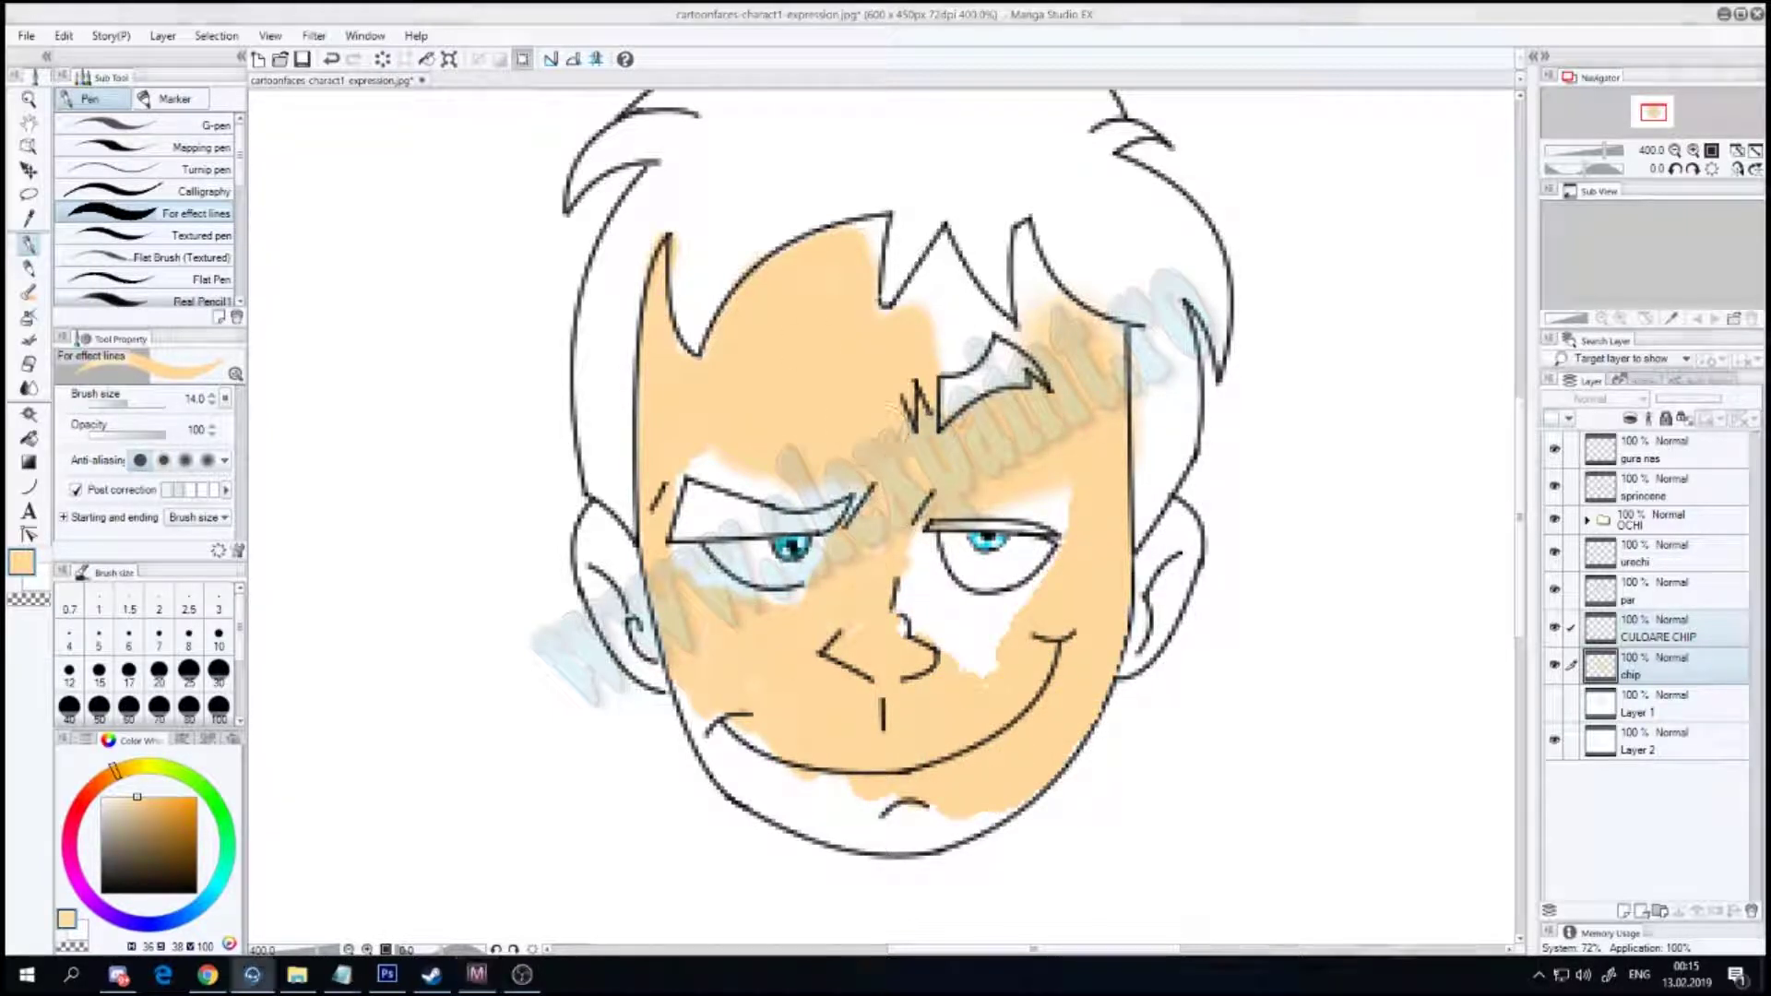
pyautogui.moveTo(900, 544)
pyautogui.mouseDown()
pyautogui.moveTo(950, 655)
pyautogui.moveTo(1074, 571)
pyautogui.moveTo(978, 595)
pyautogui.moveTo(983, 609)
pyautogui.mouseUp()
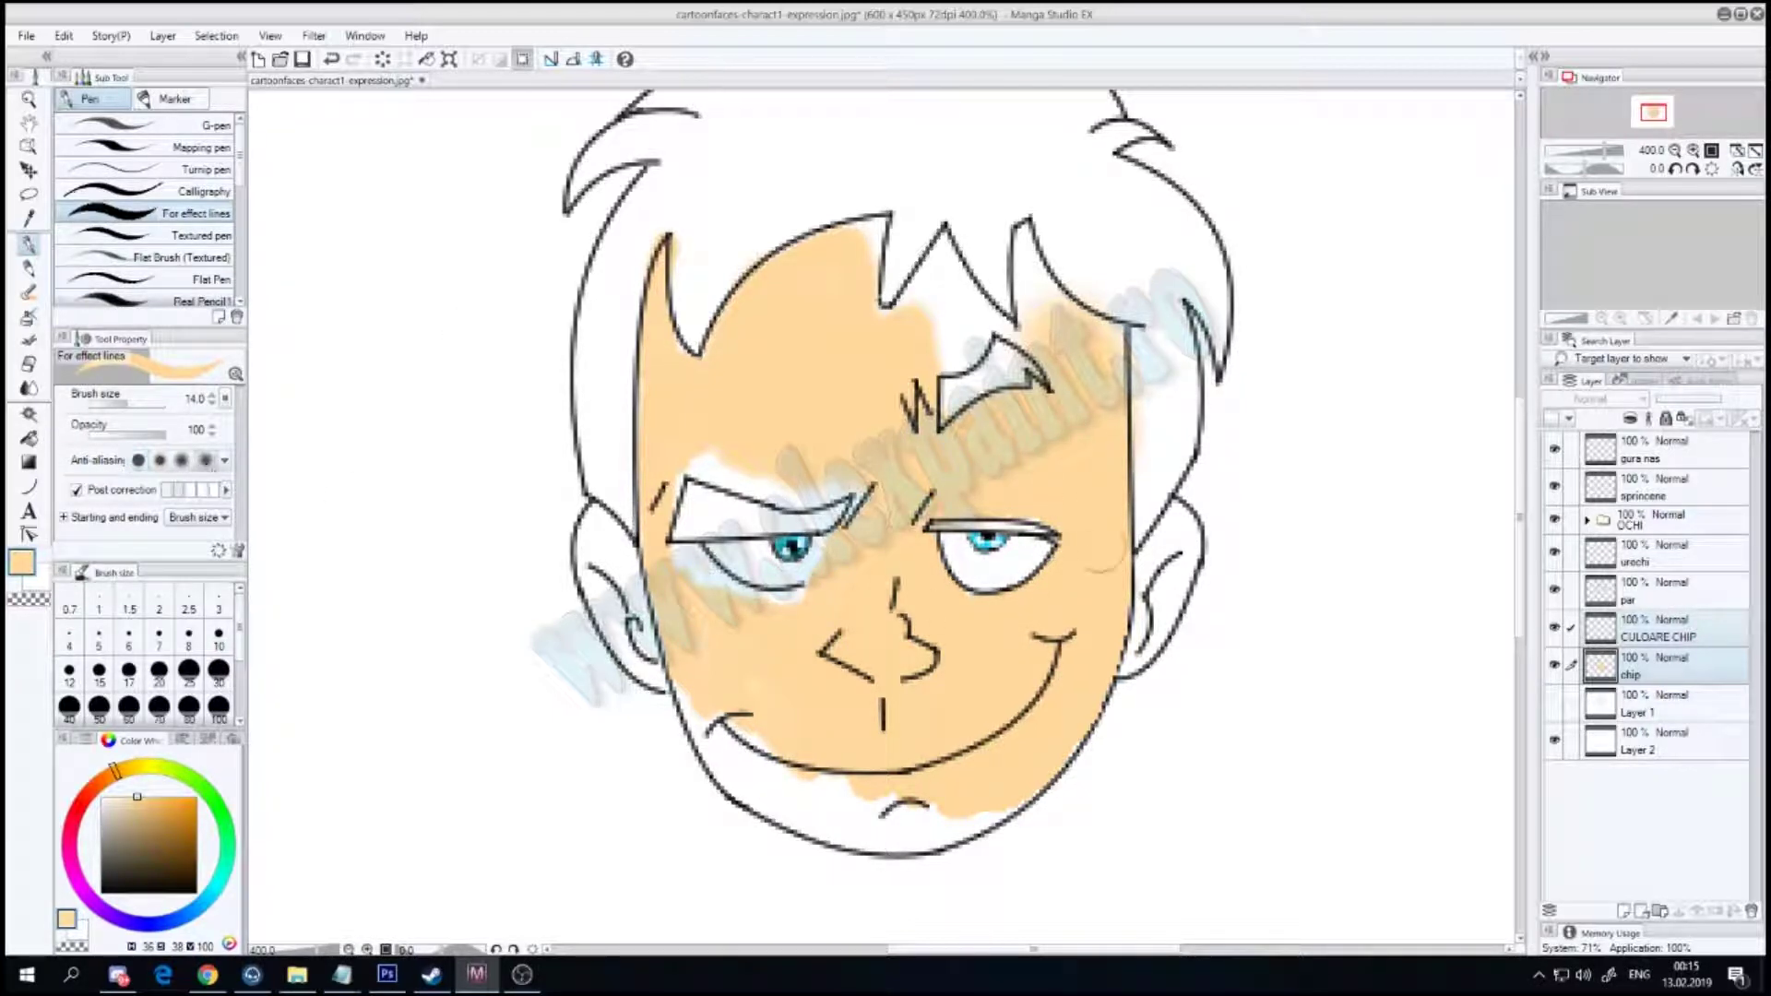
pyautogui.moveTo(1103, 437)
pyautogui.mouseDown()
pyautogui.moveTo(1103, 336)
pyautogui.moveTo(1023, 240)
pyautogui.moveTo(941, 406)
pyautogui.moveTo(687, 443)
pyautogui.moveTo(664, 544)
pyautogui.moveTo(729, 590)
pyautogui.moveTo(859, 555)
pyautogui.moveTo(793, 489)
pyautogui.moveTo(811, 512)
pyautogui.moveTo(701, 521)
pyautogui.mouseUp()
pyautogui.moveTo(830, 503); pyautogui.dragTo(710, 516)
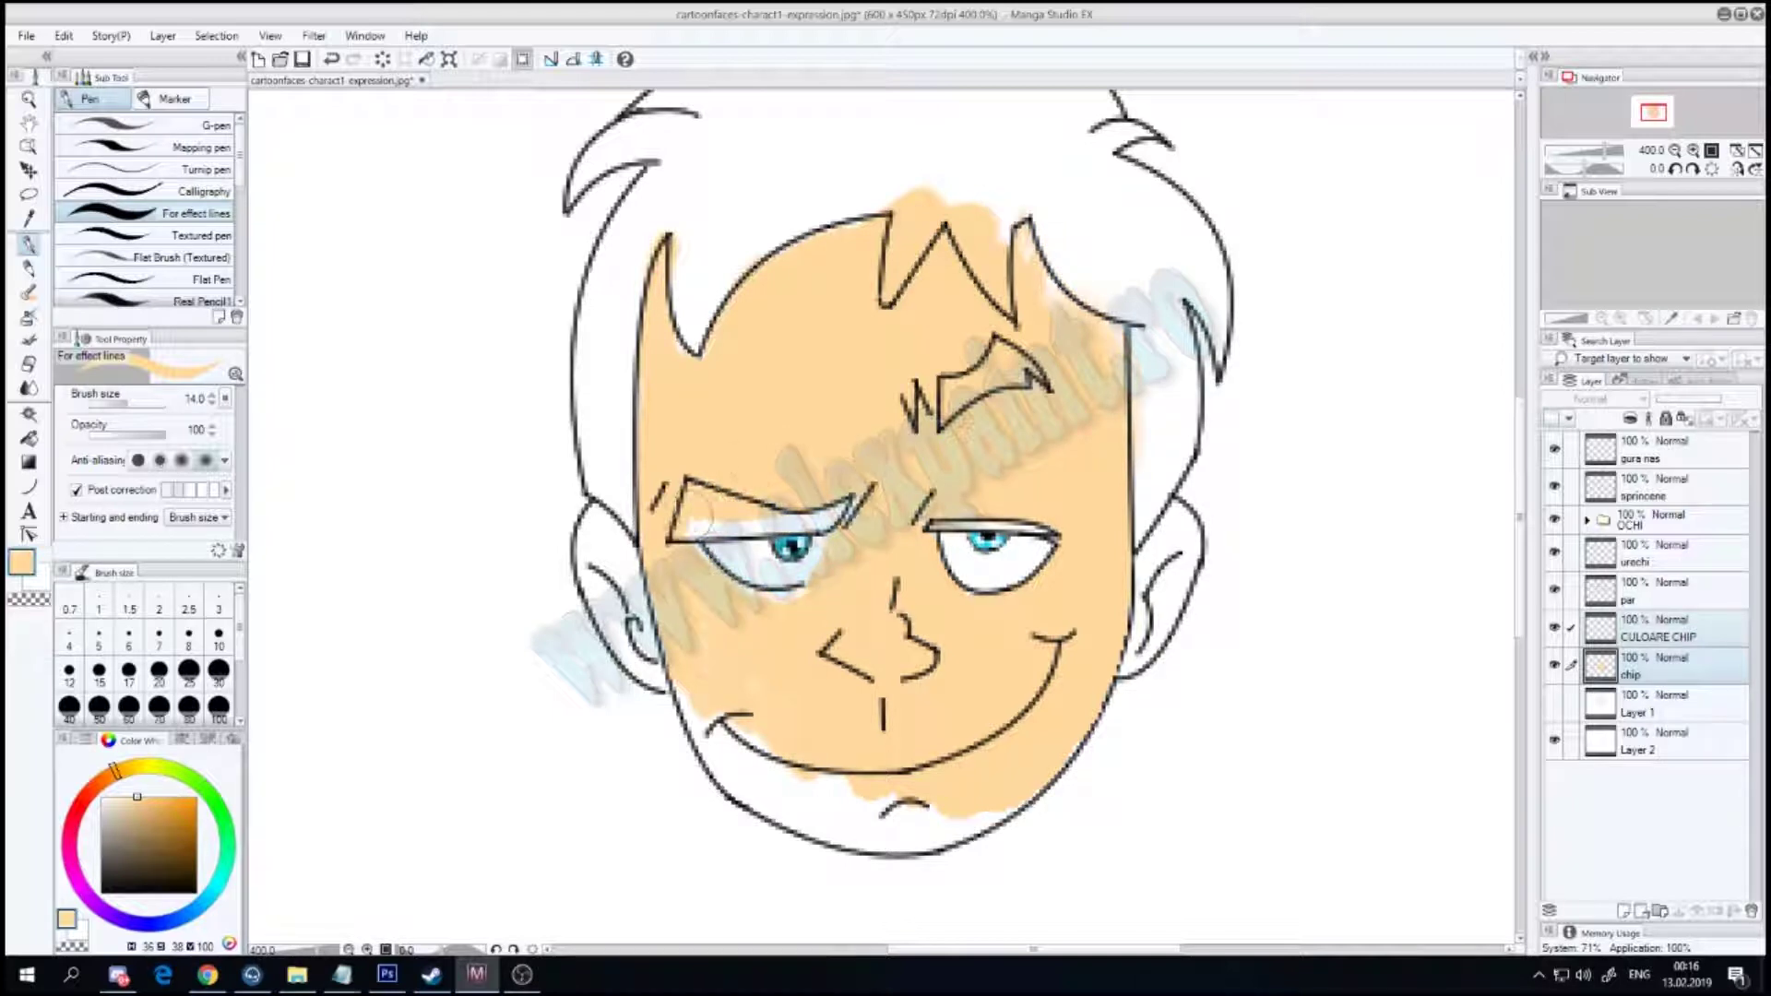
pyautogui.click(168, 99)
# Step: Fill the gaps beside the left eye, along the left cheek and under the jaw and chin with the Felt pen on a rotated canvas
pyautogui.click(138, 147)
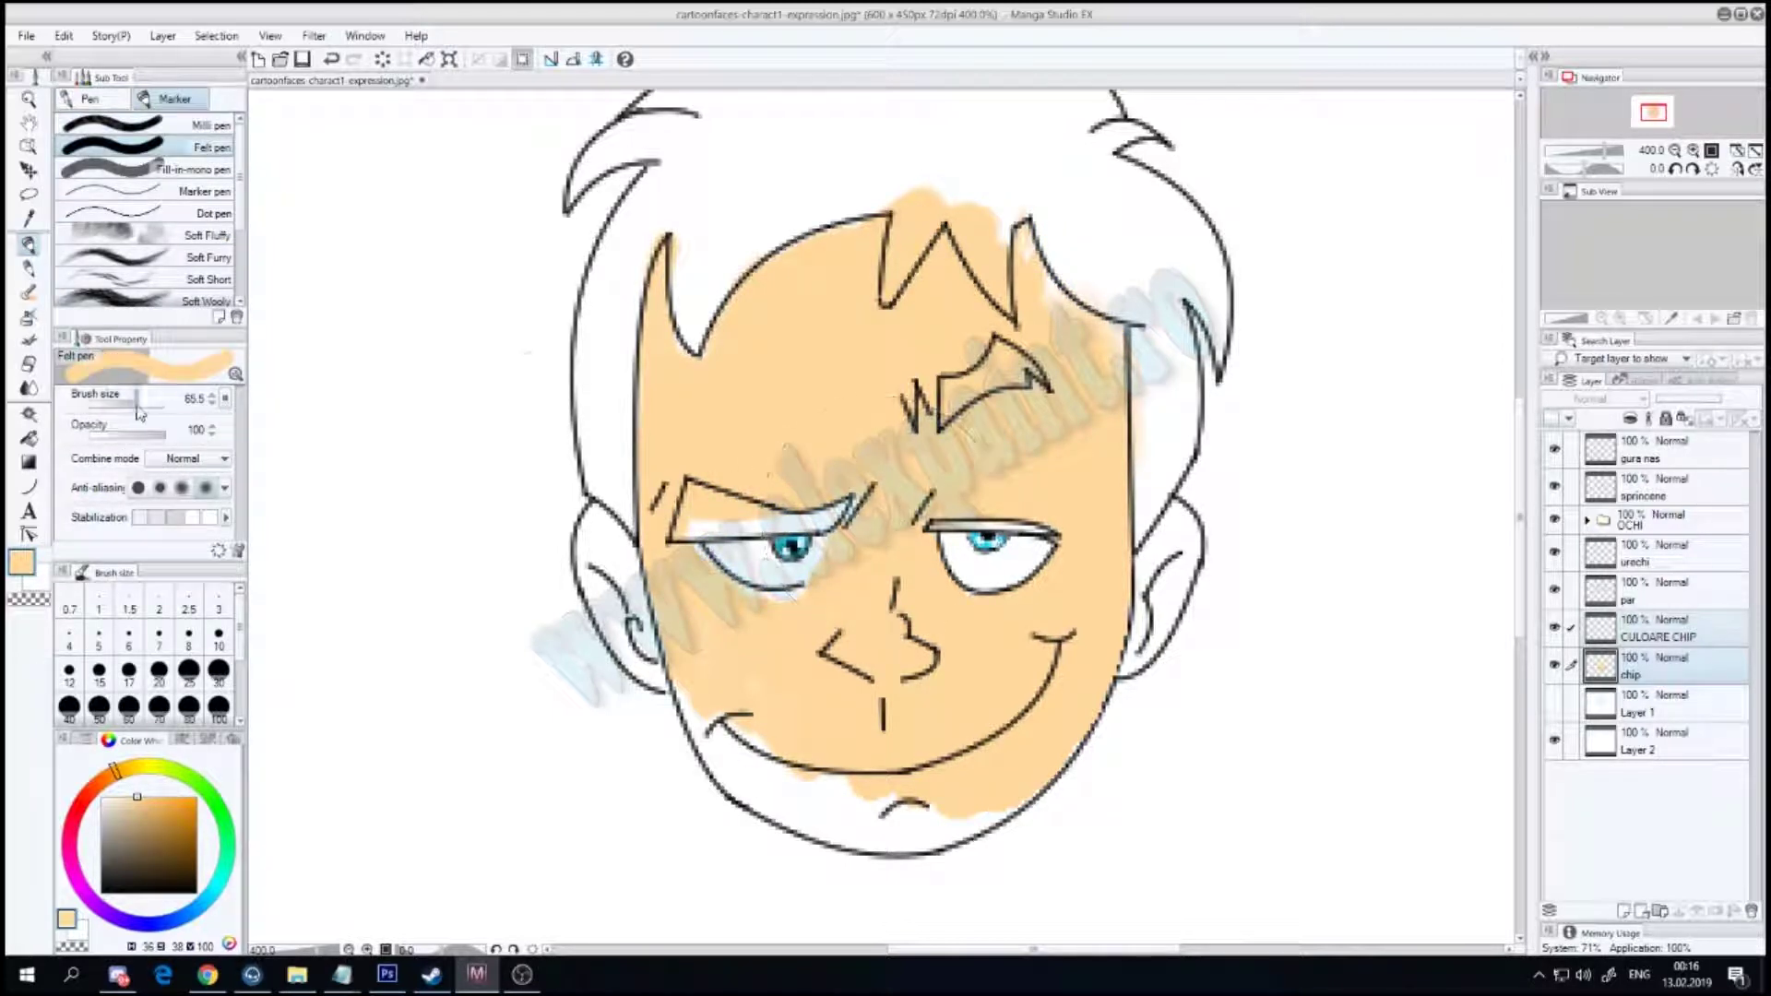
pyautogui.moveTo(712, 505)
pyautogui.mouseDown()
pyautogui.moveTo(784, 646)
pyautogui.moveTo(775, 595)
pyautogui.moveTo(655, 571)
pyautogui.moveTo(719, 655)
pyautogui.moveTo(738, 775)
pyautogui.moveTo(1005, 768)
pyautogui.mouseUp()
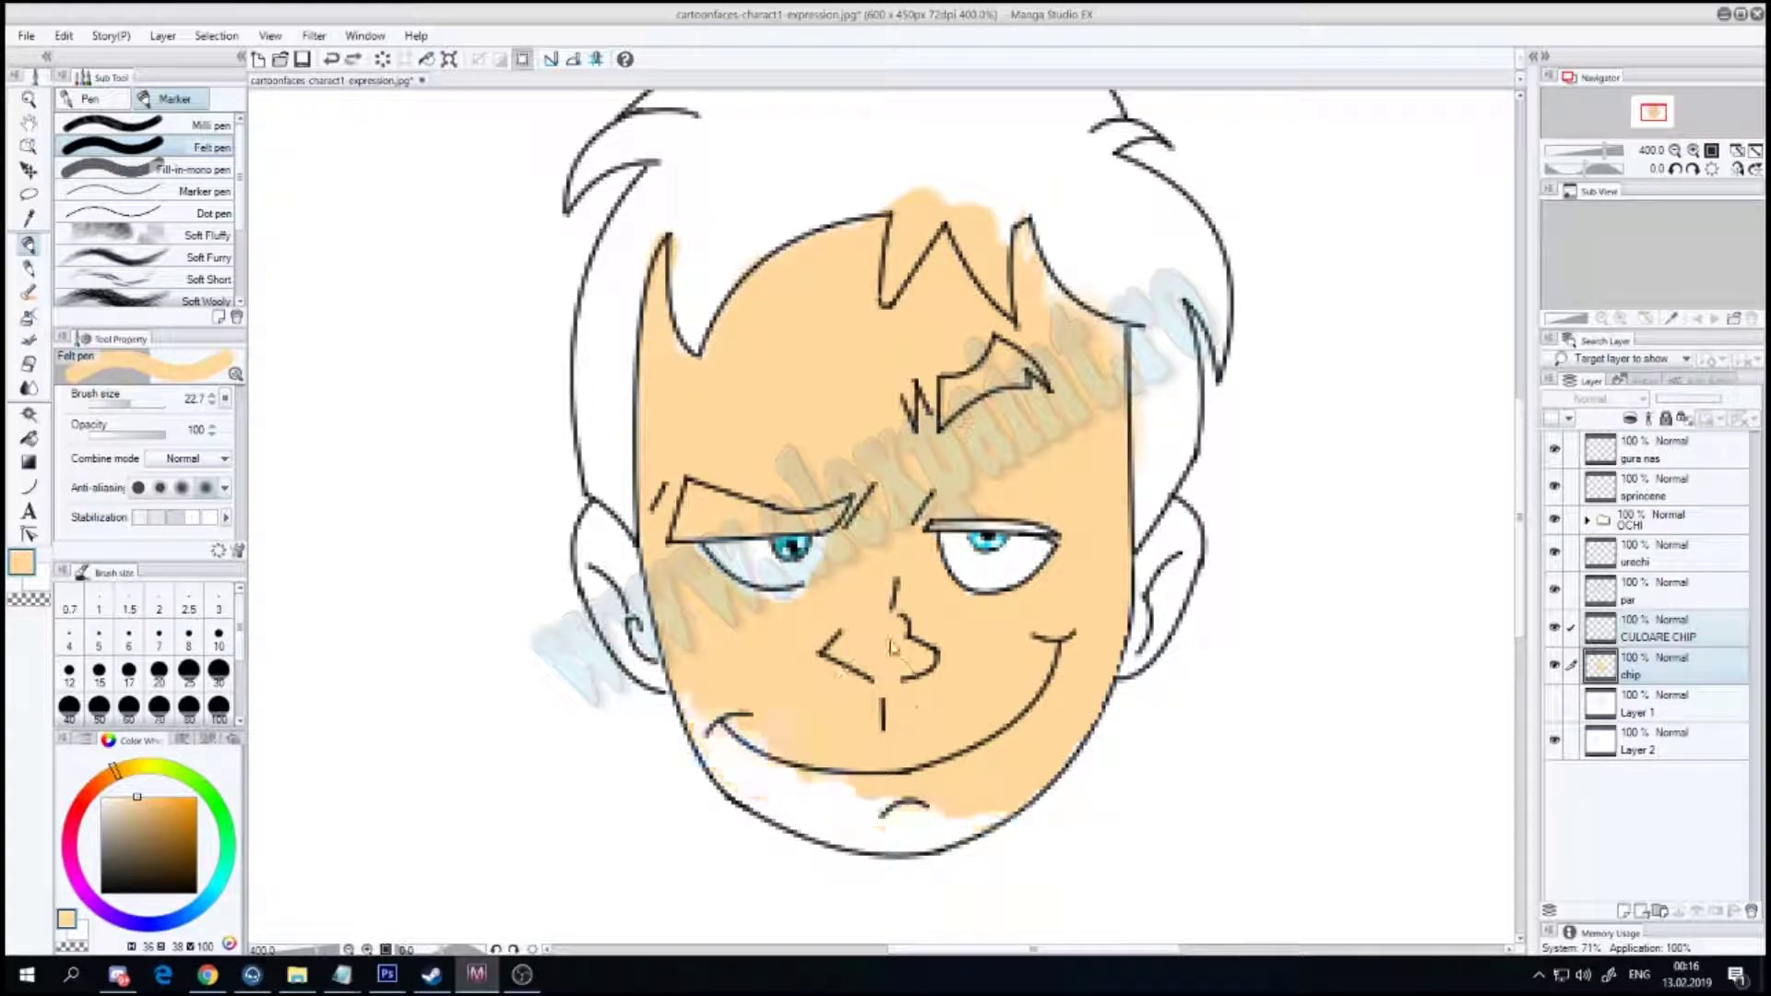
pyautogui.click(1692, 168)
pyautogui.moveTo(668, 437)
pyautogui.mouseDown()
pyautogui.moveTo(609, 480)
pyautogui.moveTo(590, 554)
pyautogui.moveTo(608, 664)
pyautogui.moveTo(688, 724)
pyautogui.mouseUp()
pyautogui.moveTo(627, 653)
pyautogui.mouseDown()
pyautogui.moveTo(673, 738)
pyautogui.moveTo(613, 692)
pyautogui.moveTo(742, 750)
pyautogui.mouseUp()
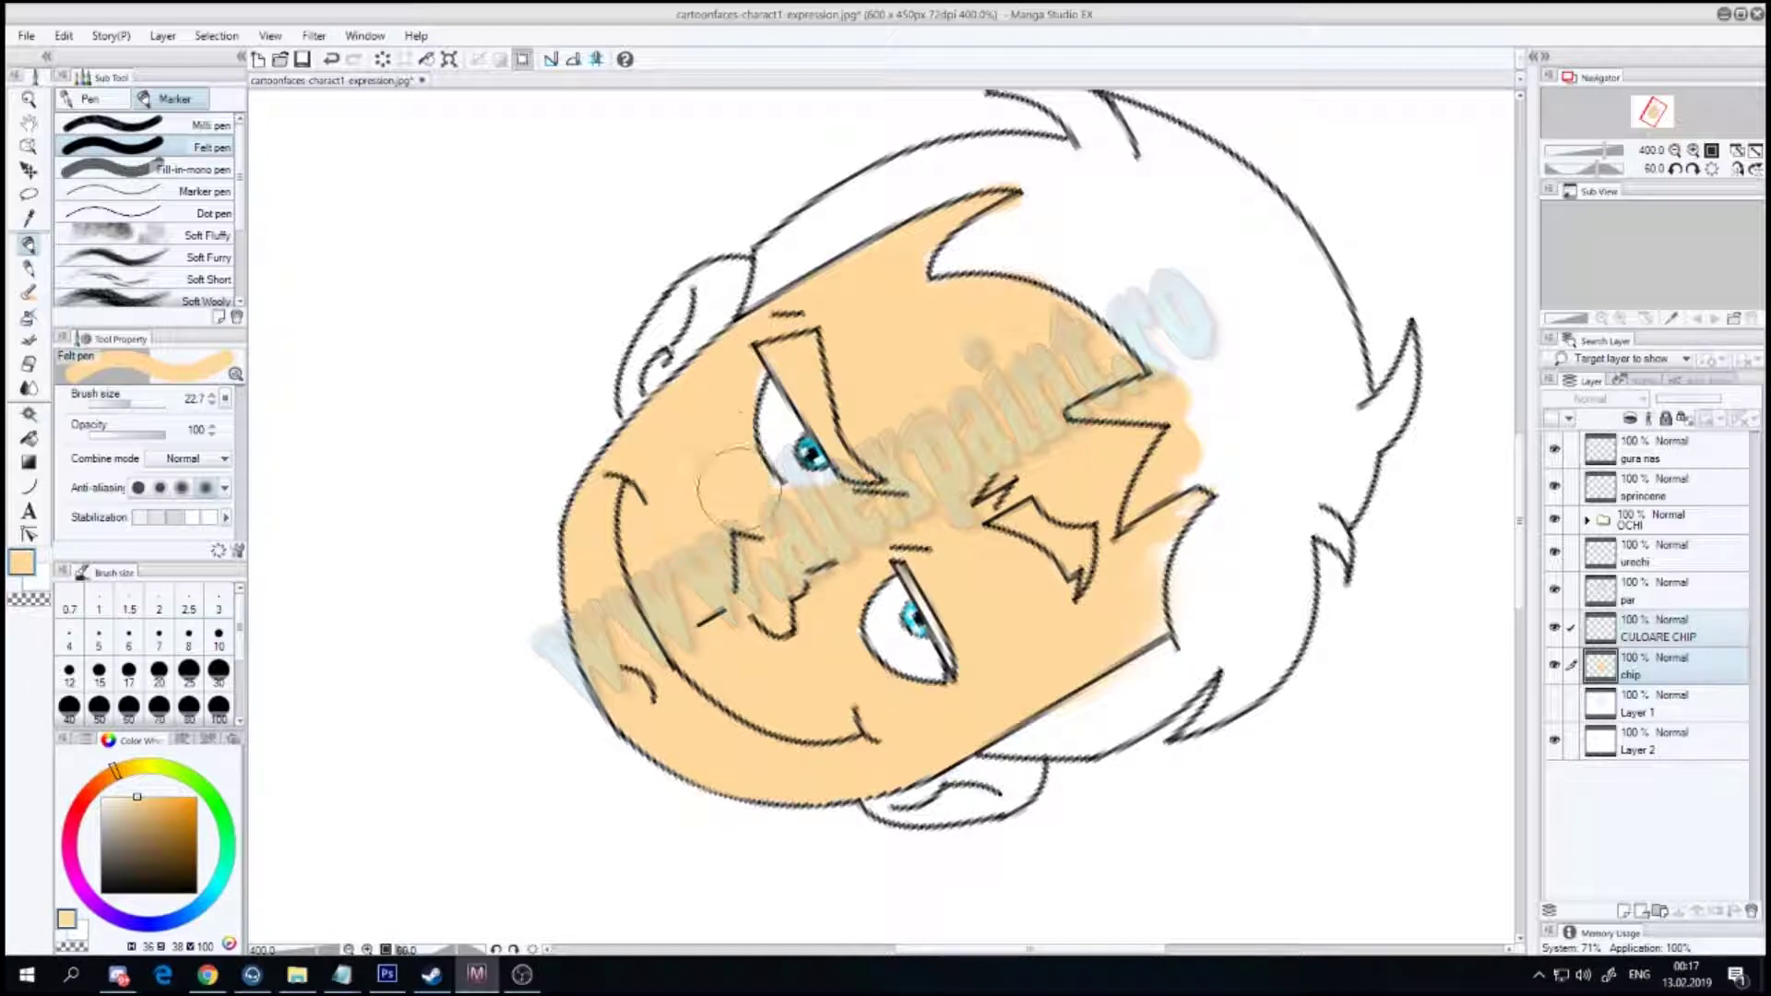
# Step: Set the brush to size 7, turn the canvas upright, and toggle the chip layer to check the fill
pyautogui.click(159, 636)
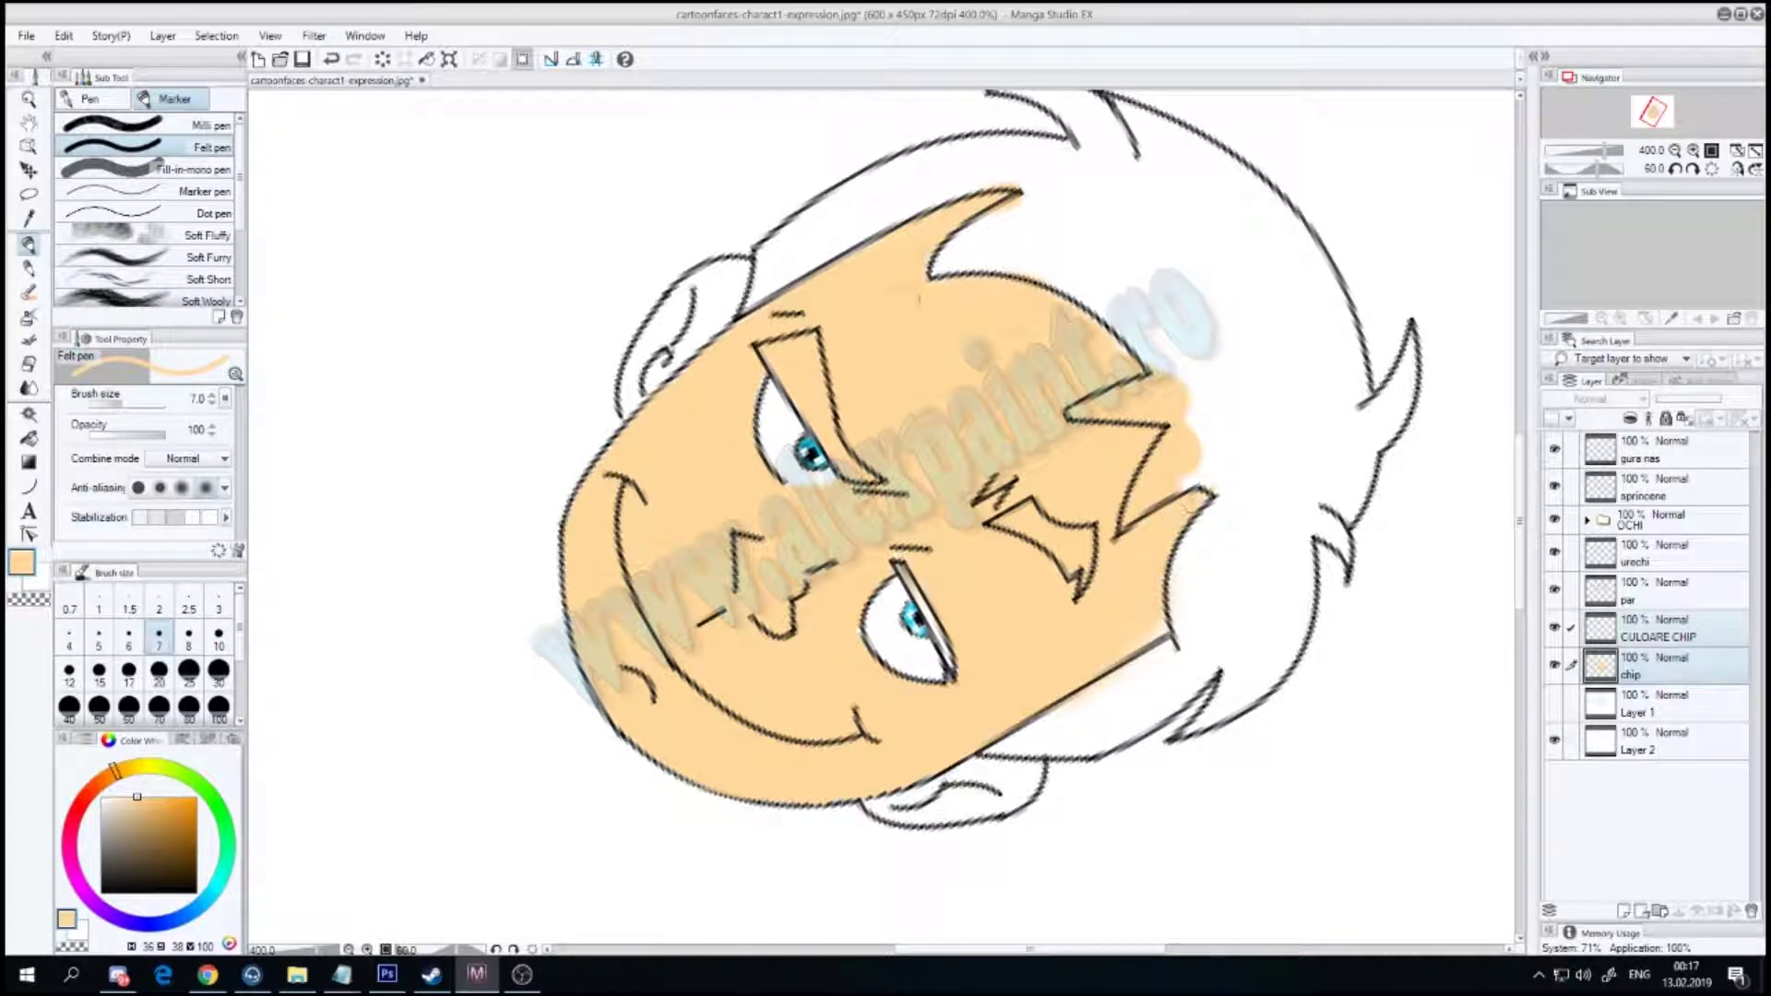
pyautogui.click(1712, 169)
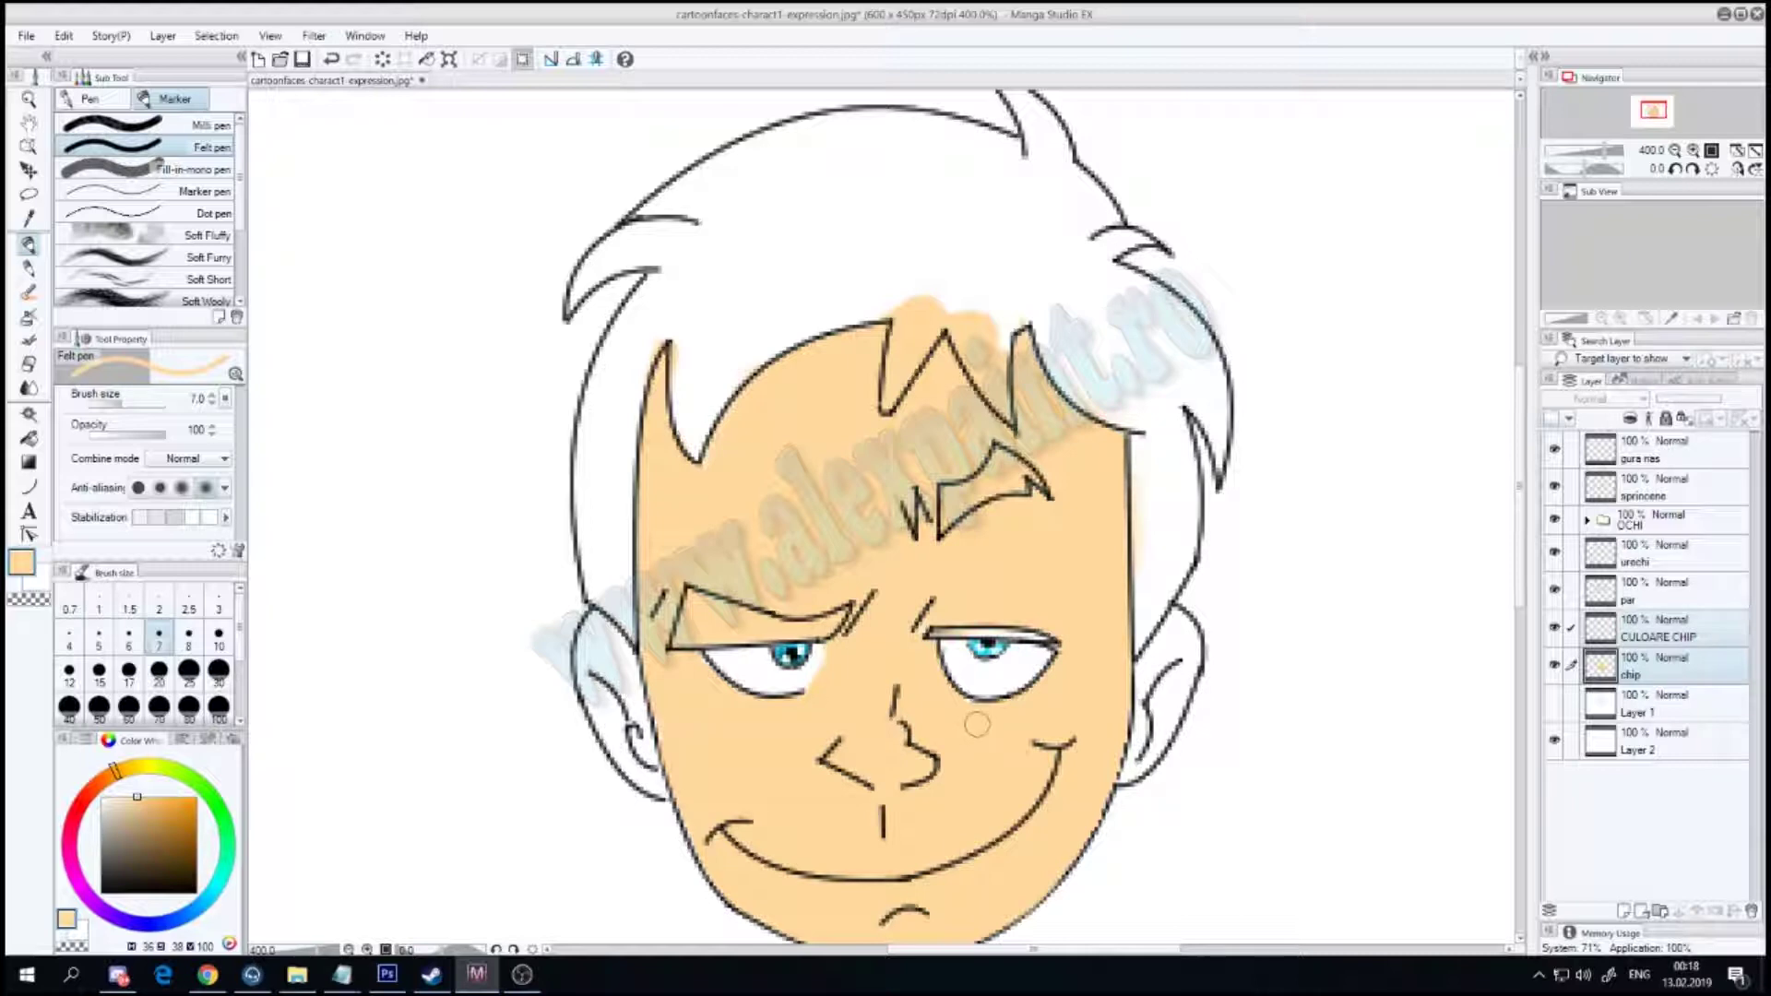
pyautogui.scroll(-2, 987, 639)
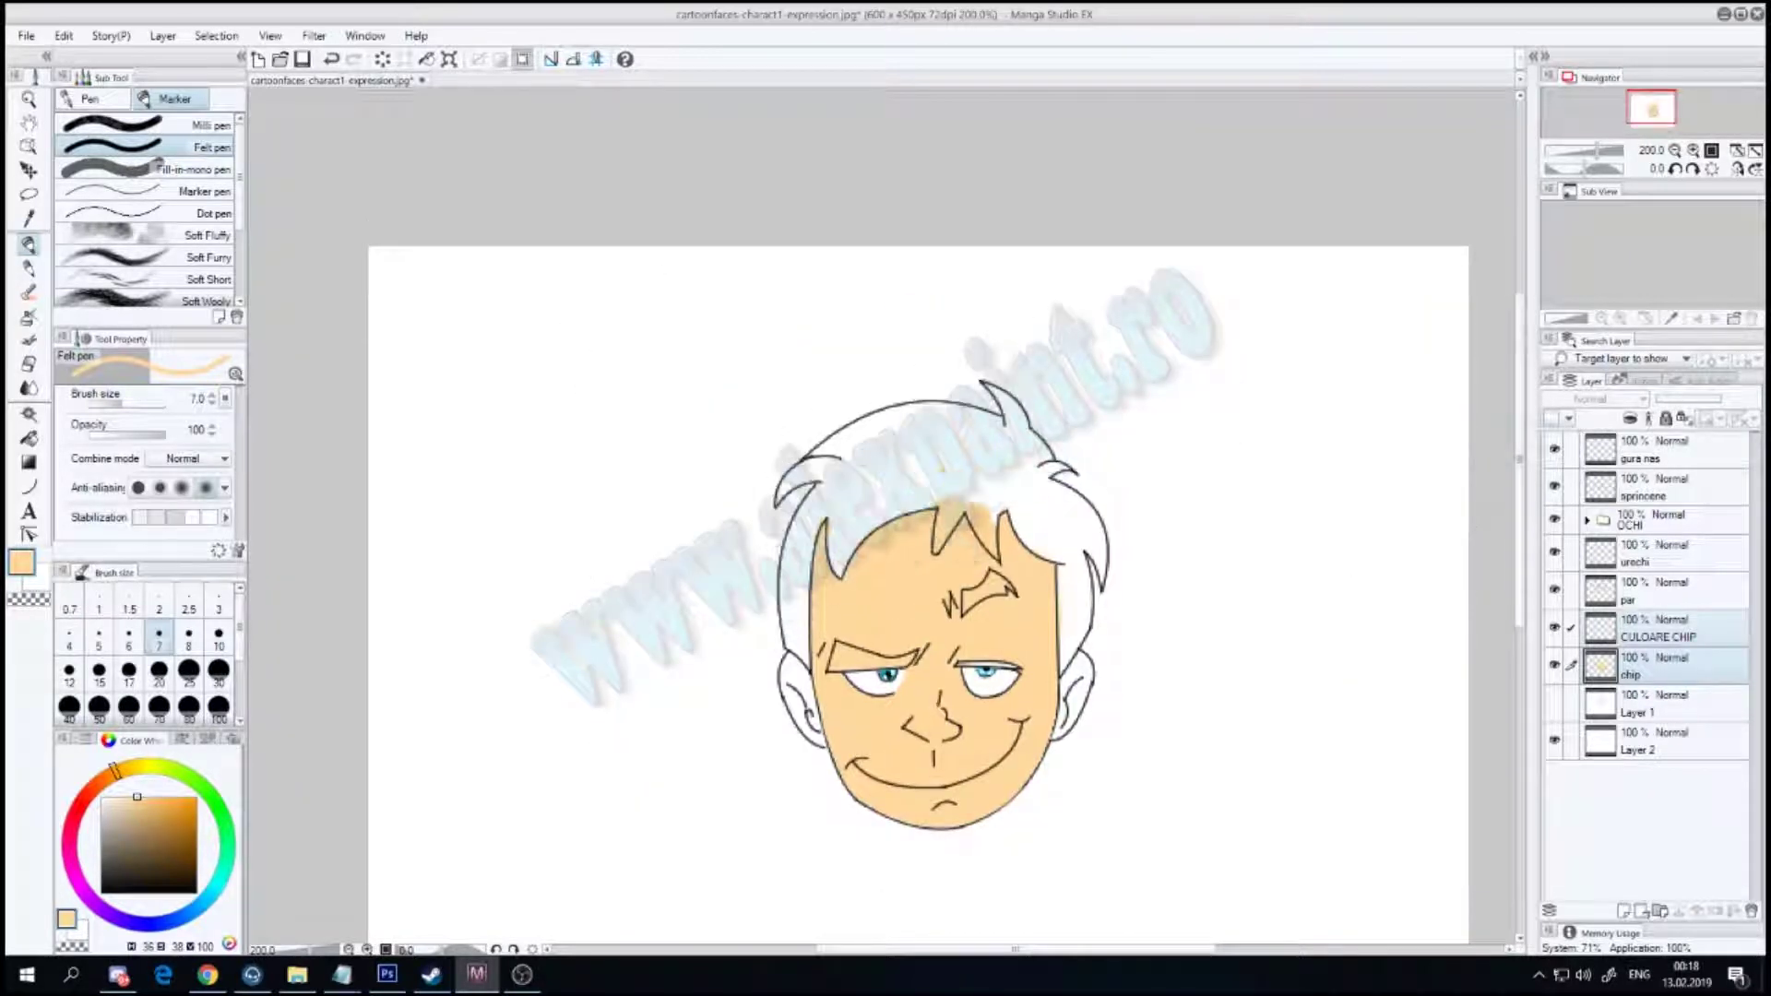
pyautogui.scroll(2, 1365, 530)
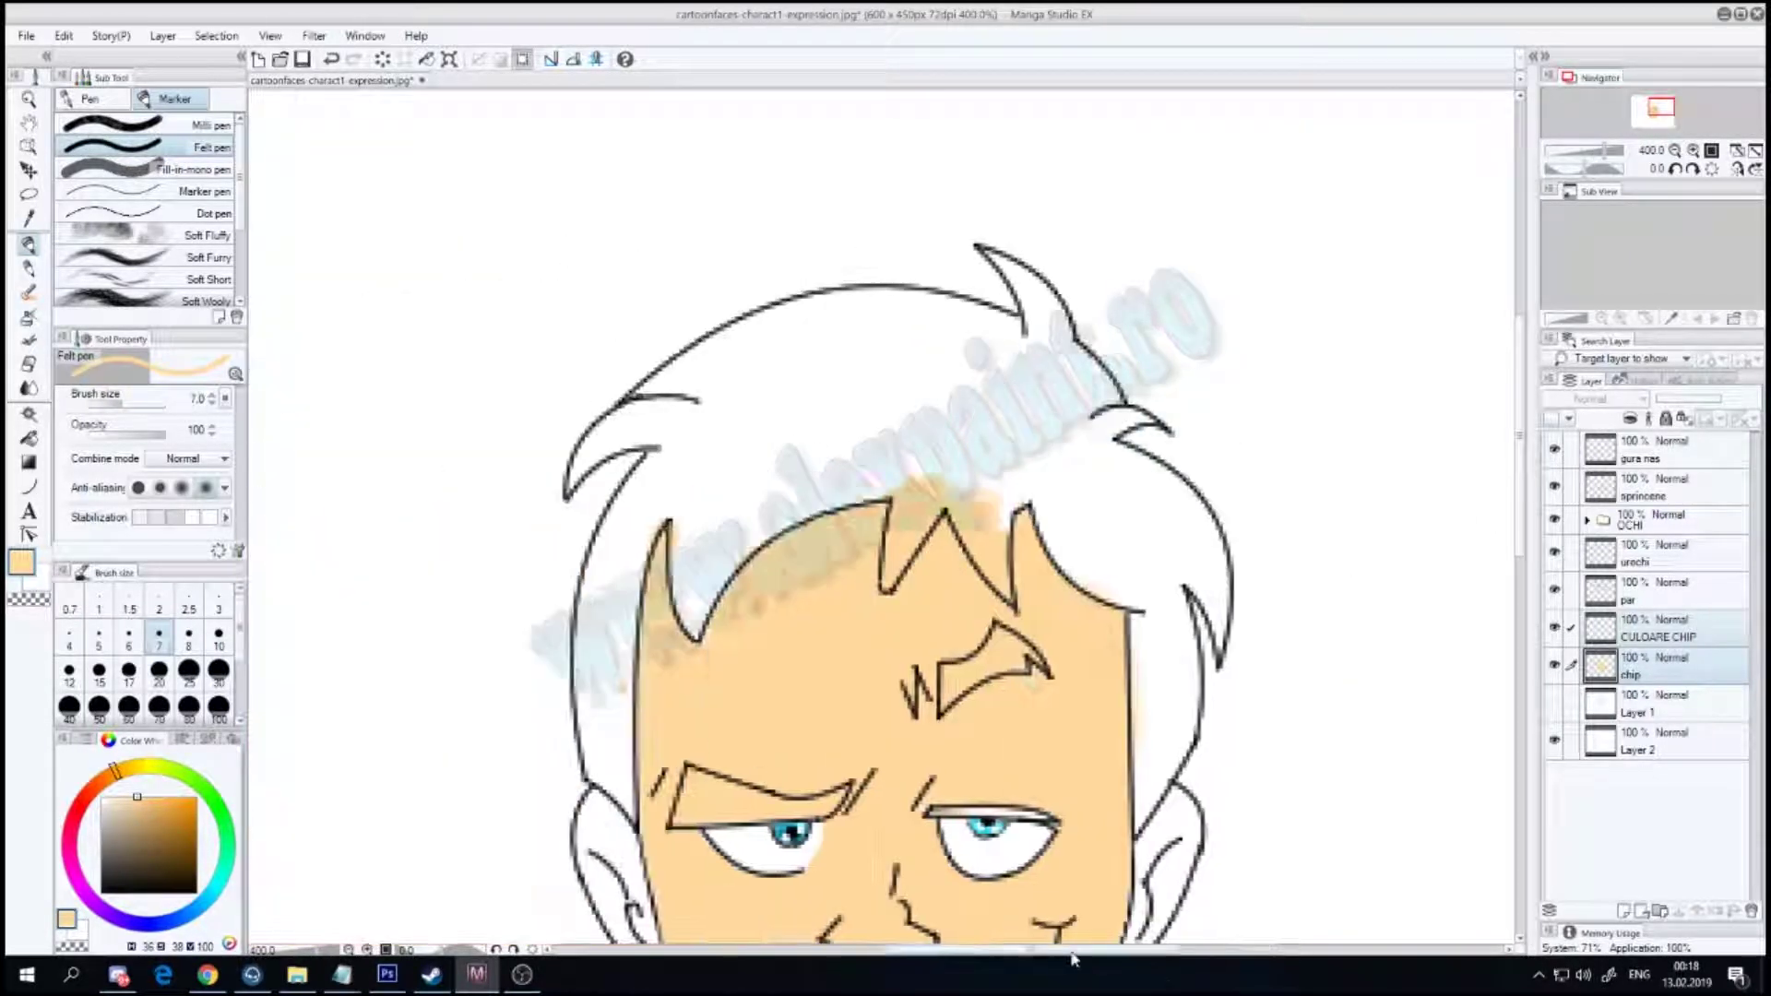
pyautogui.scroll(-3, 1524, 480)
pyautogui.click(1554, 664)
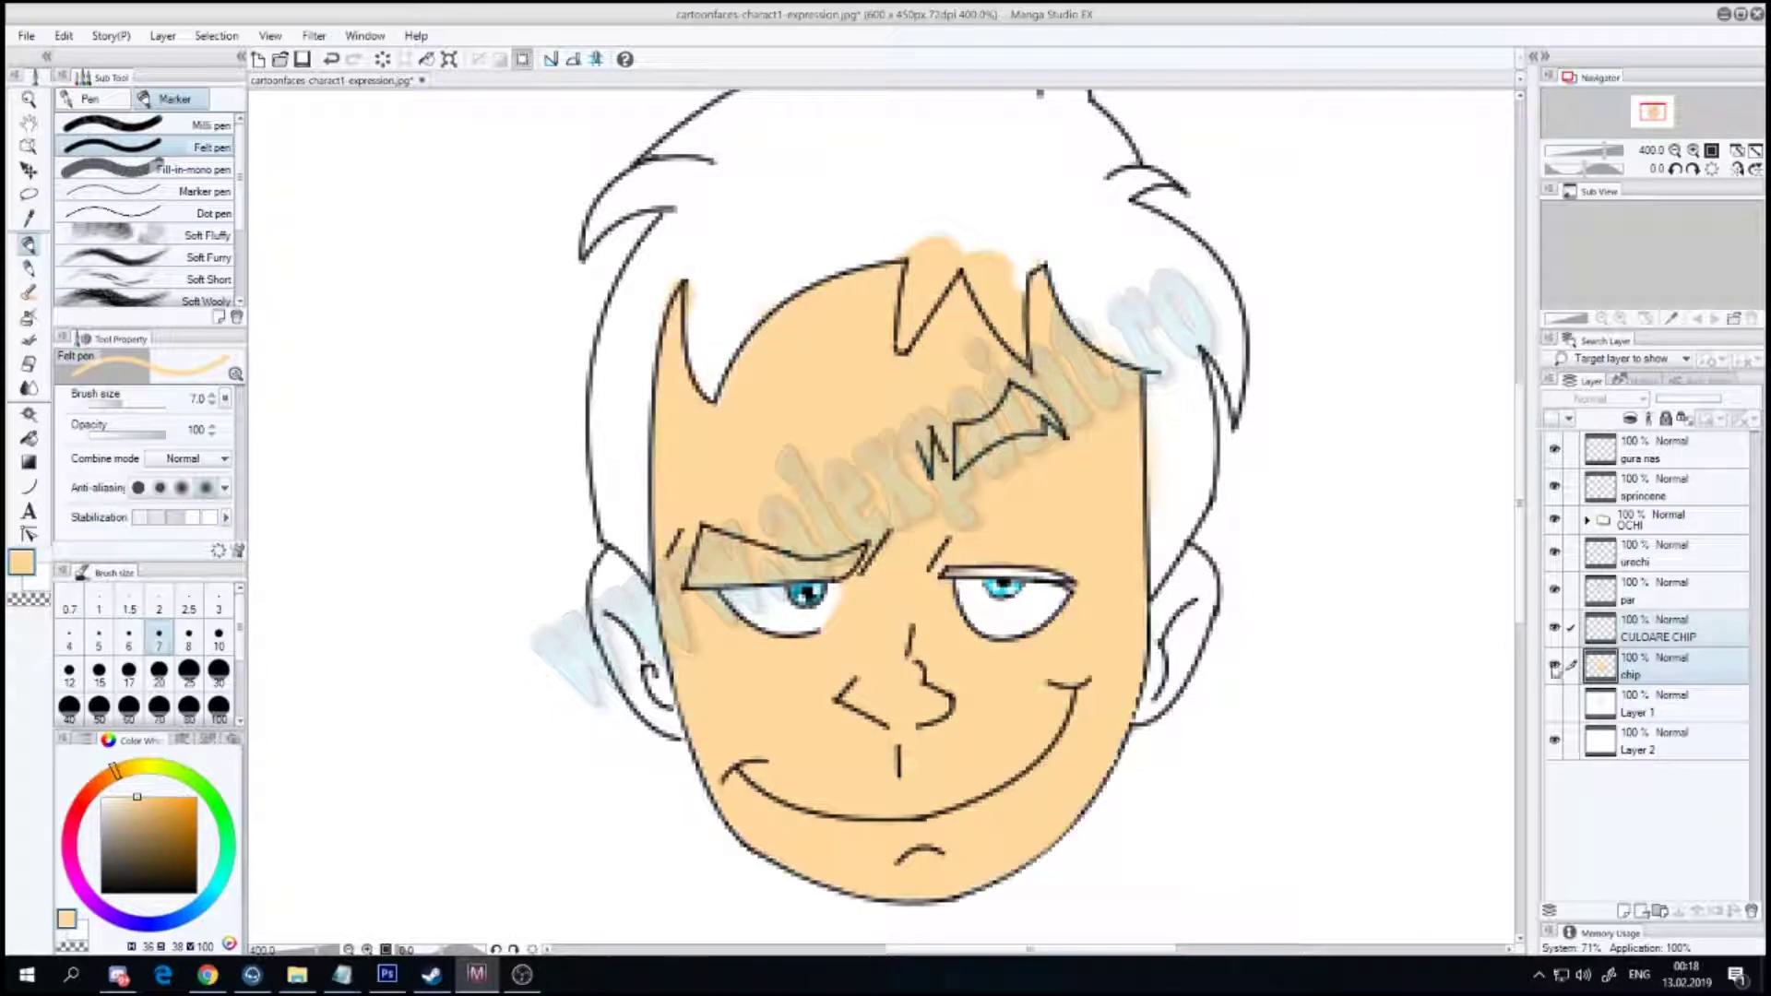
# Step: On the CULOARE CHIP layer, pick a darker brown at 78 opacity and test a milli pen stroke
pyautogui.click(1630, 629)
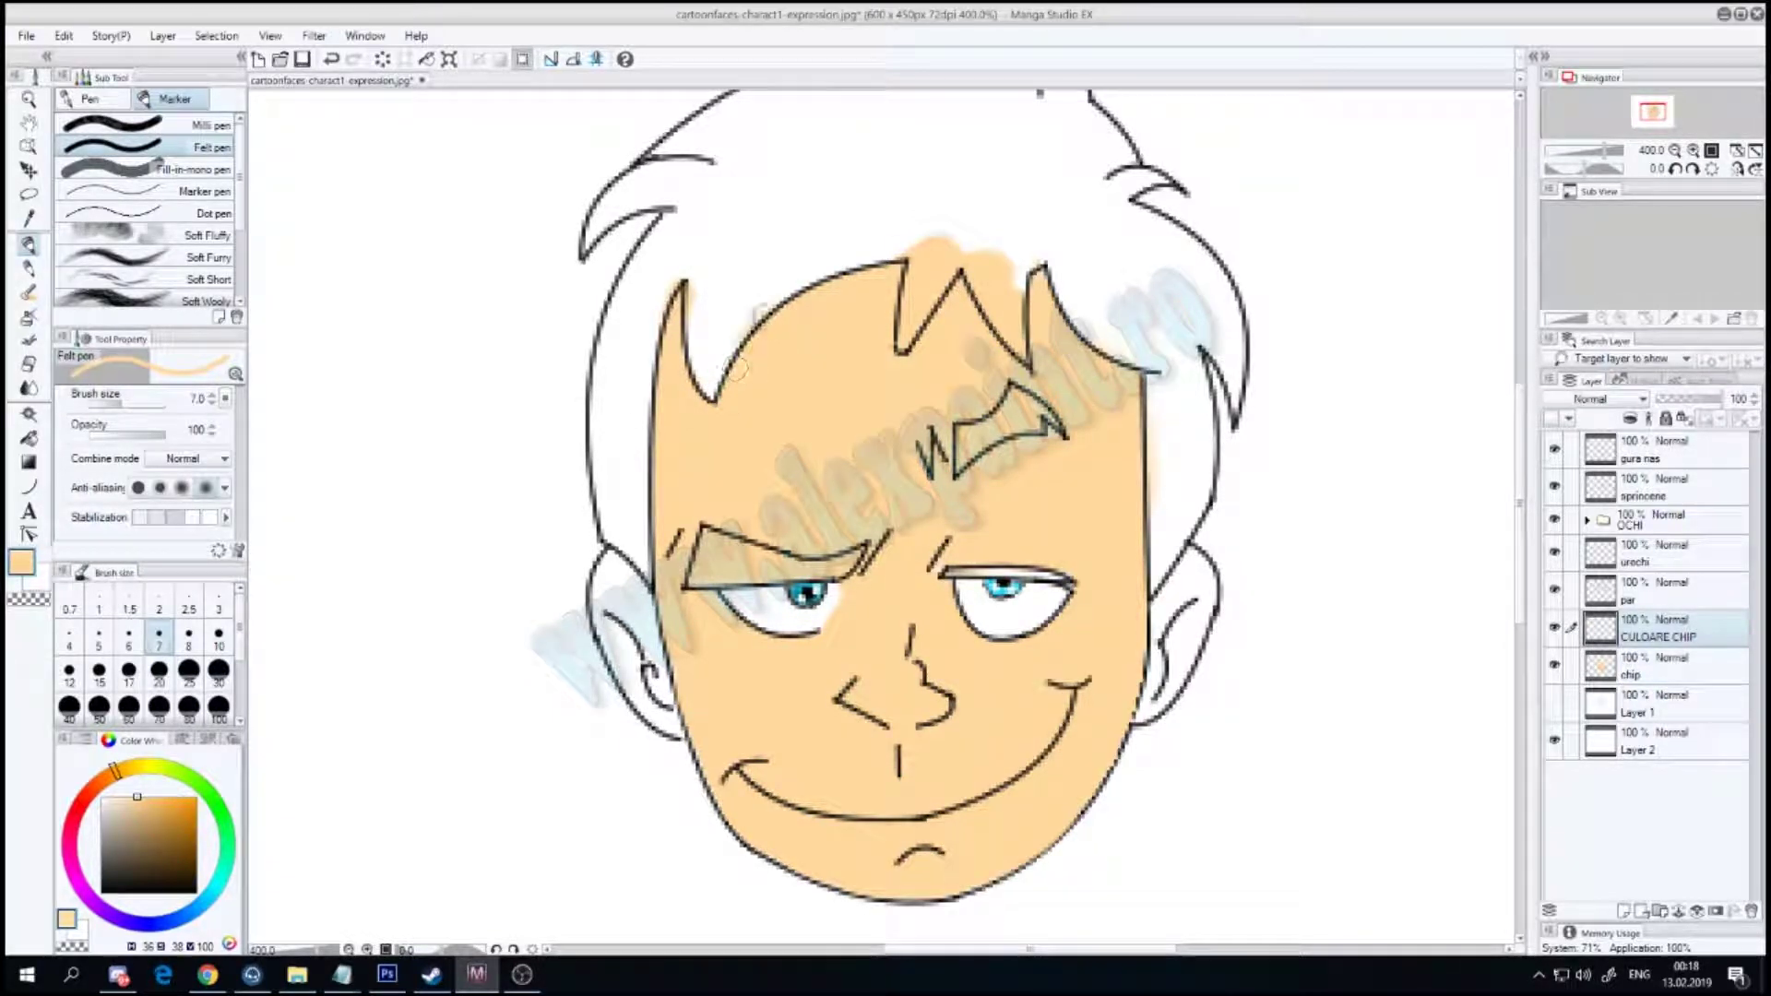
pyautogui.click(139, 834)
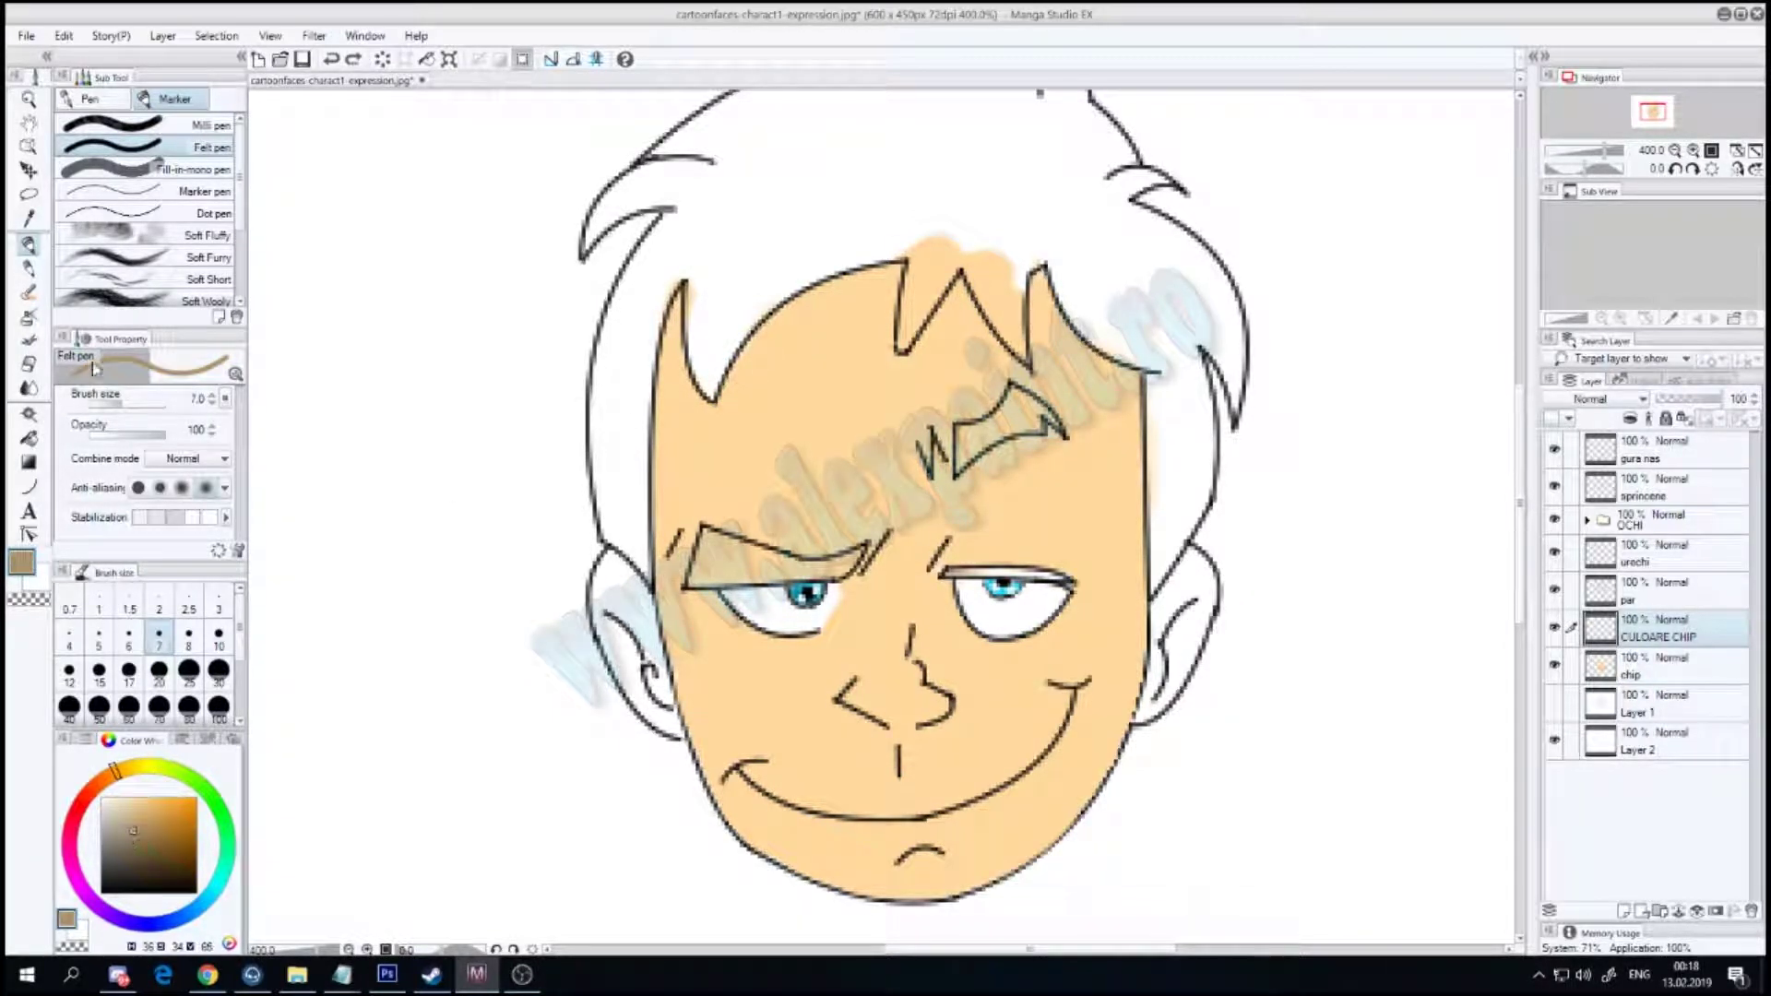
pyautogui.click(145, 432)
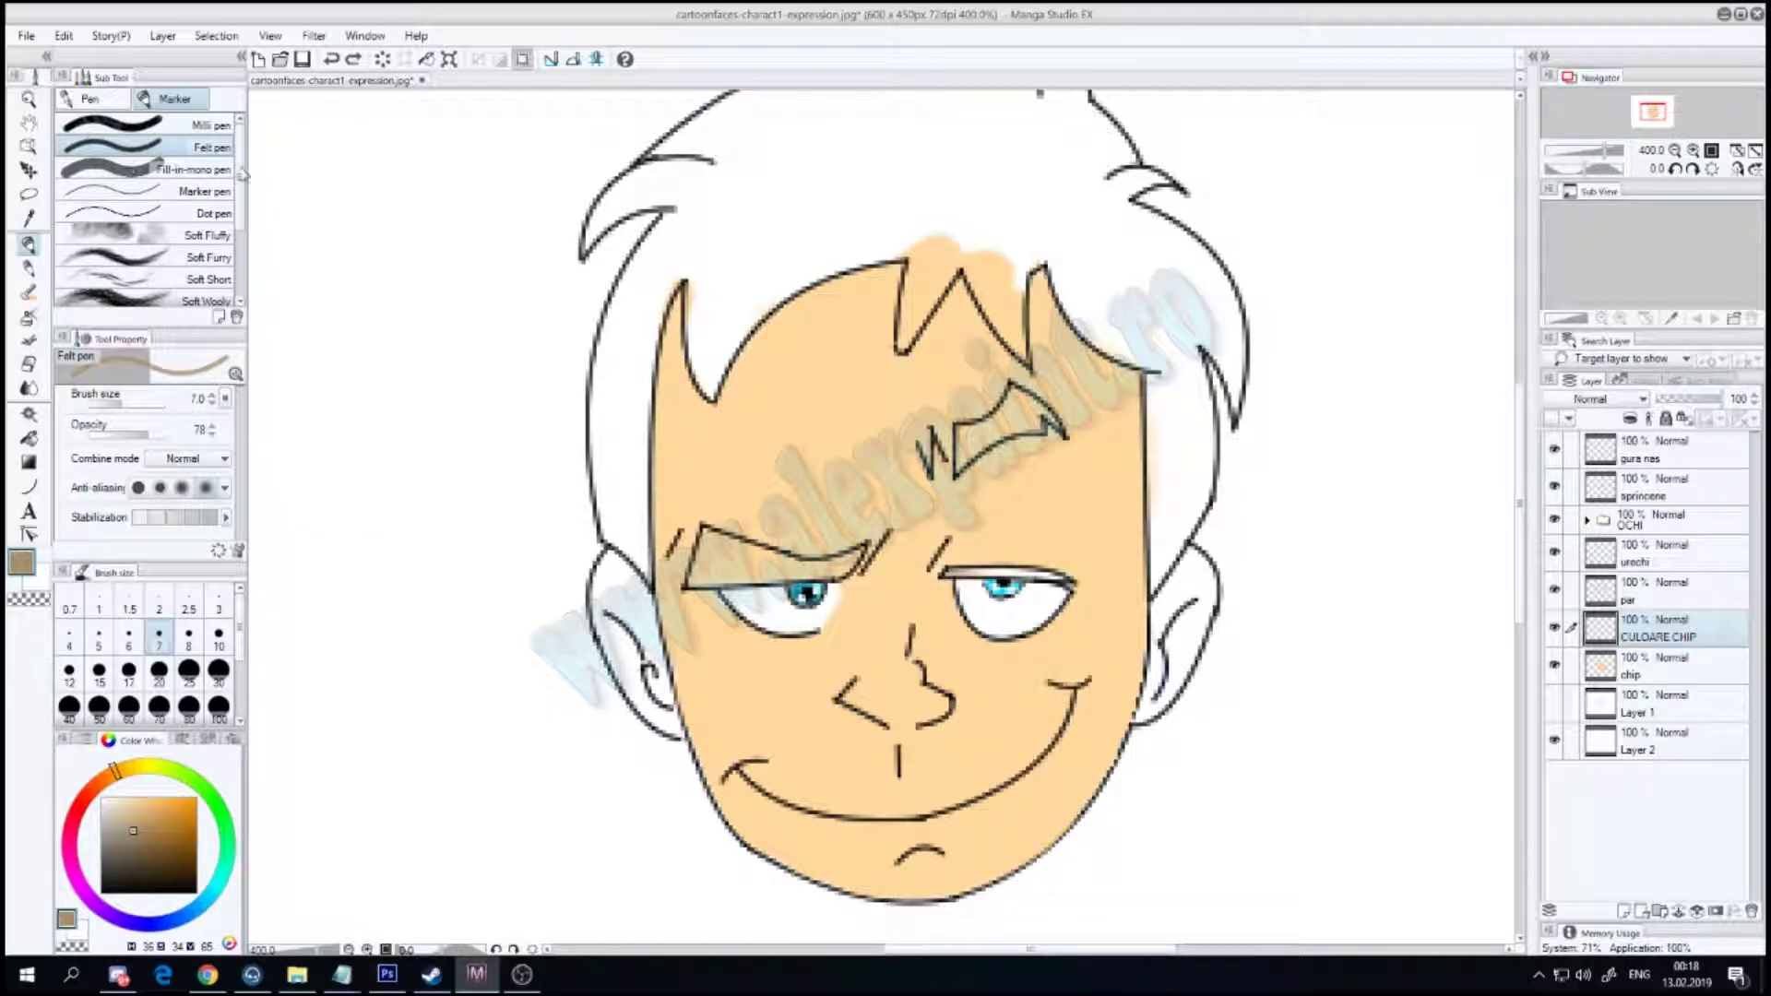
pyautogui.click(139, 124)
pyautogui.moveTo(710, 415); pyautogui.dragTo(830, 296)
pyautogui.hotkey('ctrl', 'z')
# Step: Test light hairline shading with the Lighter pencil at small size and density 46, then undo it
pyautogui.click(139, 816)
pyautogui.press('p')
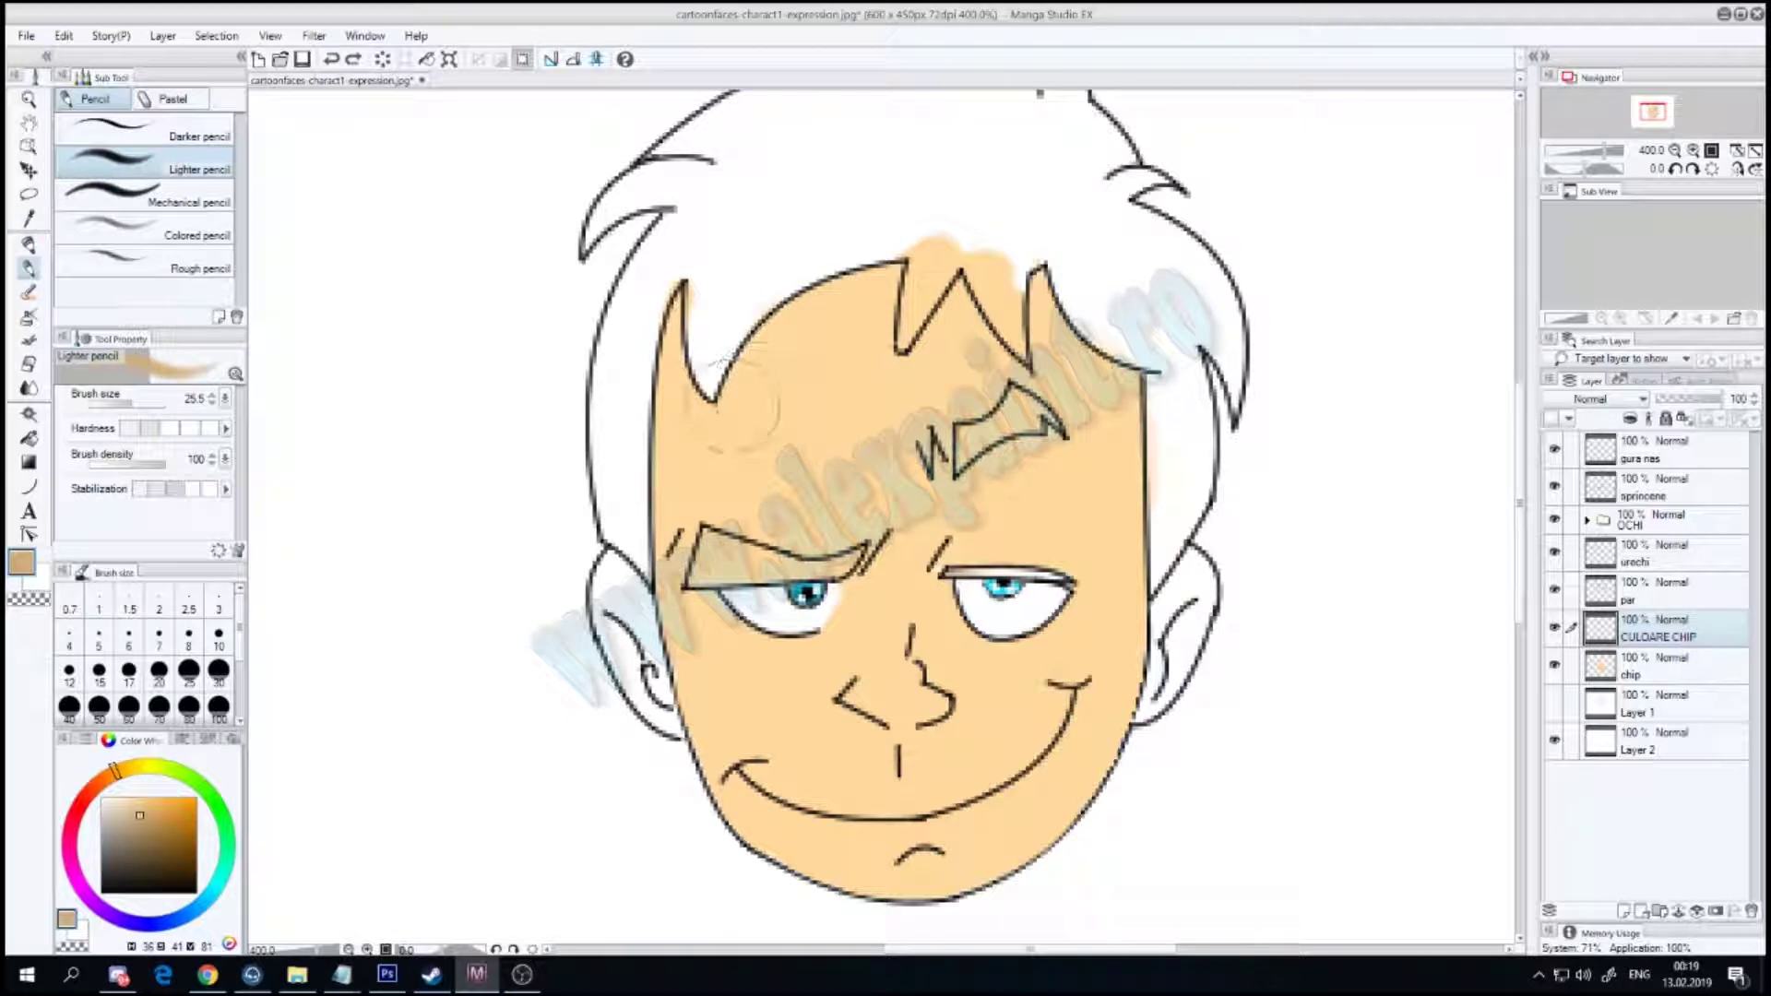
pyautogui.click(130, 403)
pyautogui.click(127, 466)
pyautogui.moveTo(127, 466); pyautogui.dragTo(122, 466)
pyautogui.moveTo(706, 410); pyautogui.dragTo(890, 272)
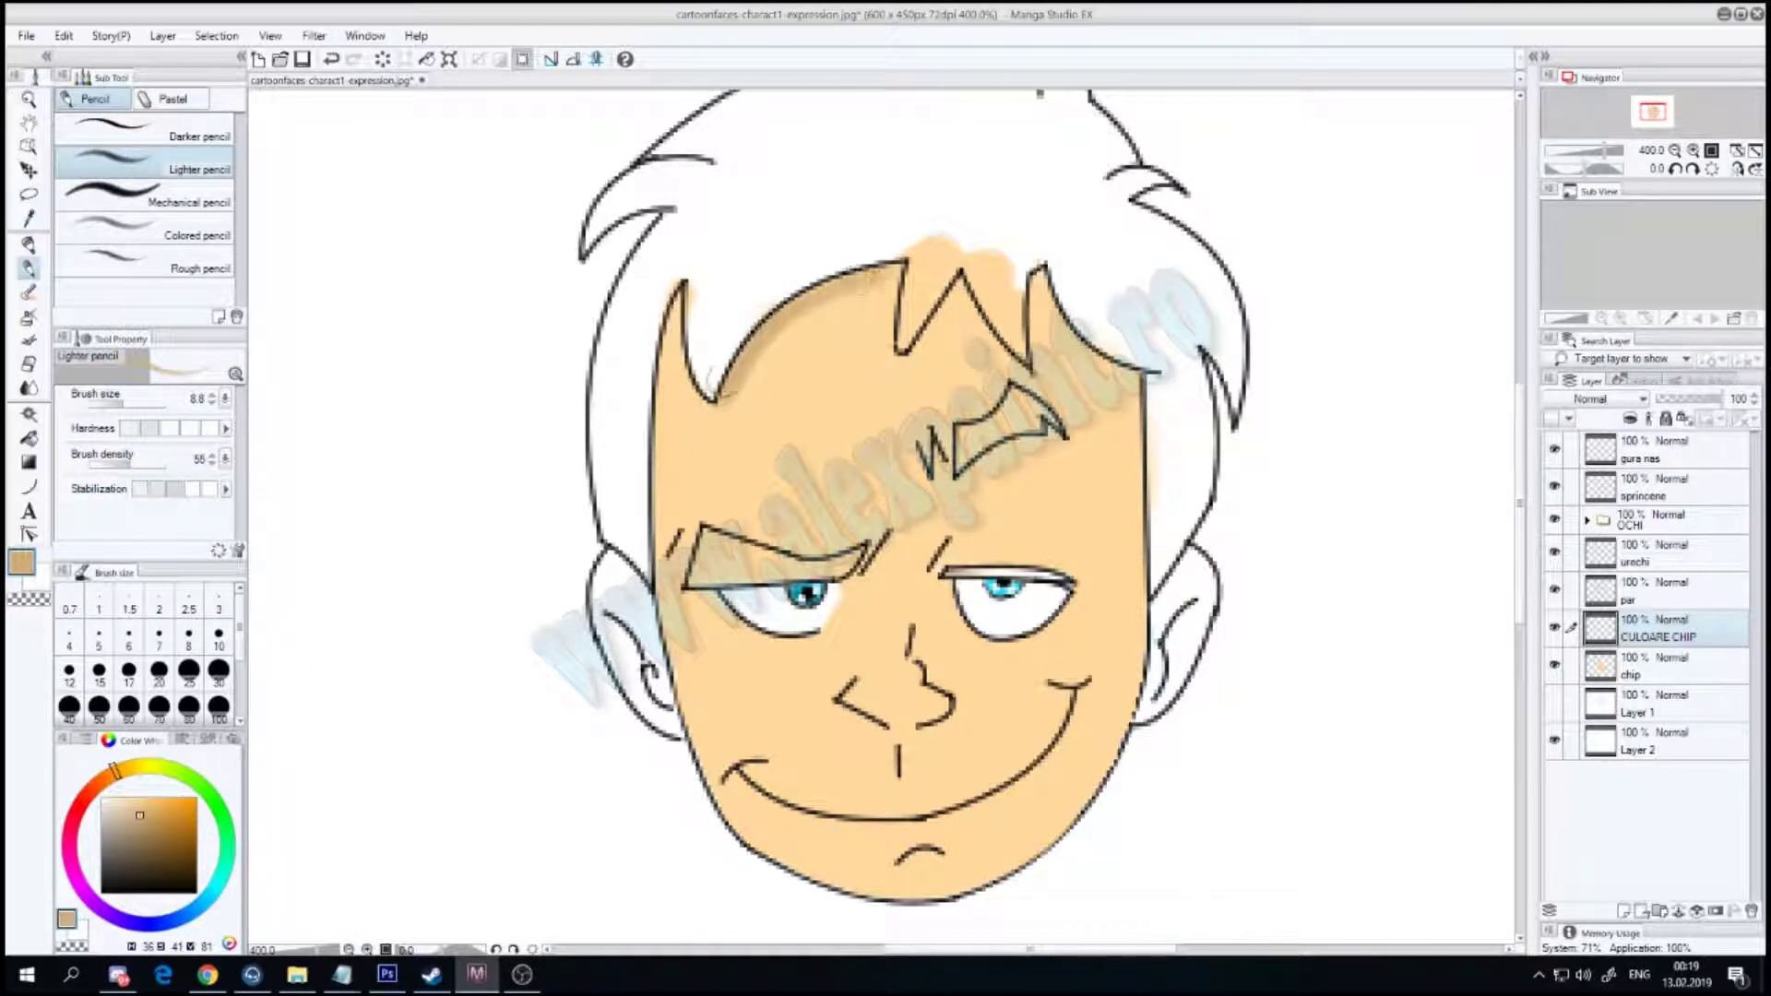
pyautogui.click(131, 403)
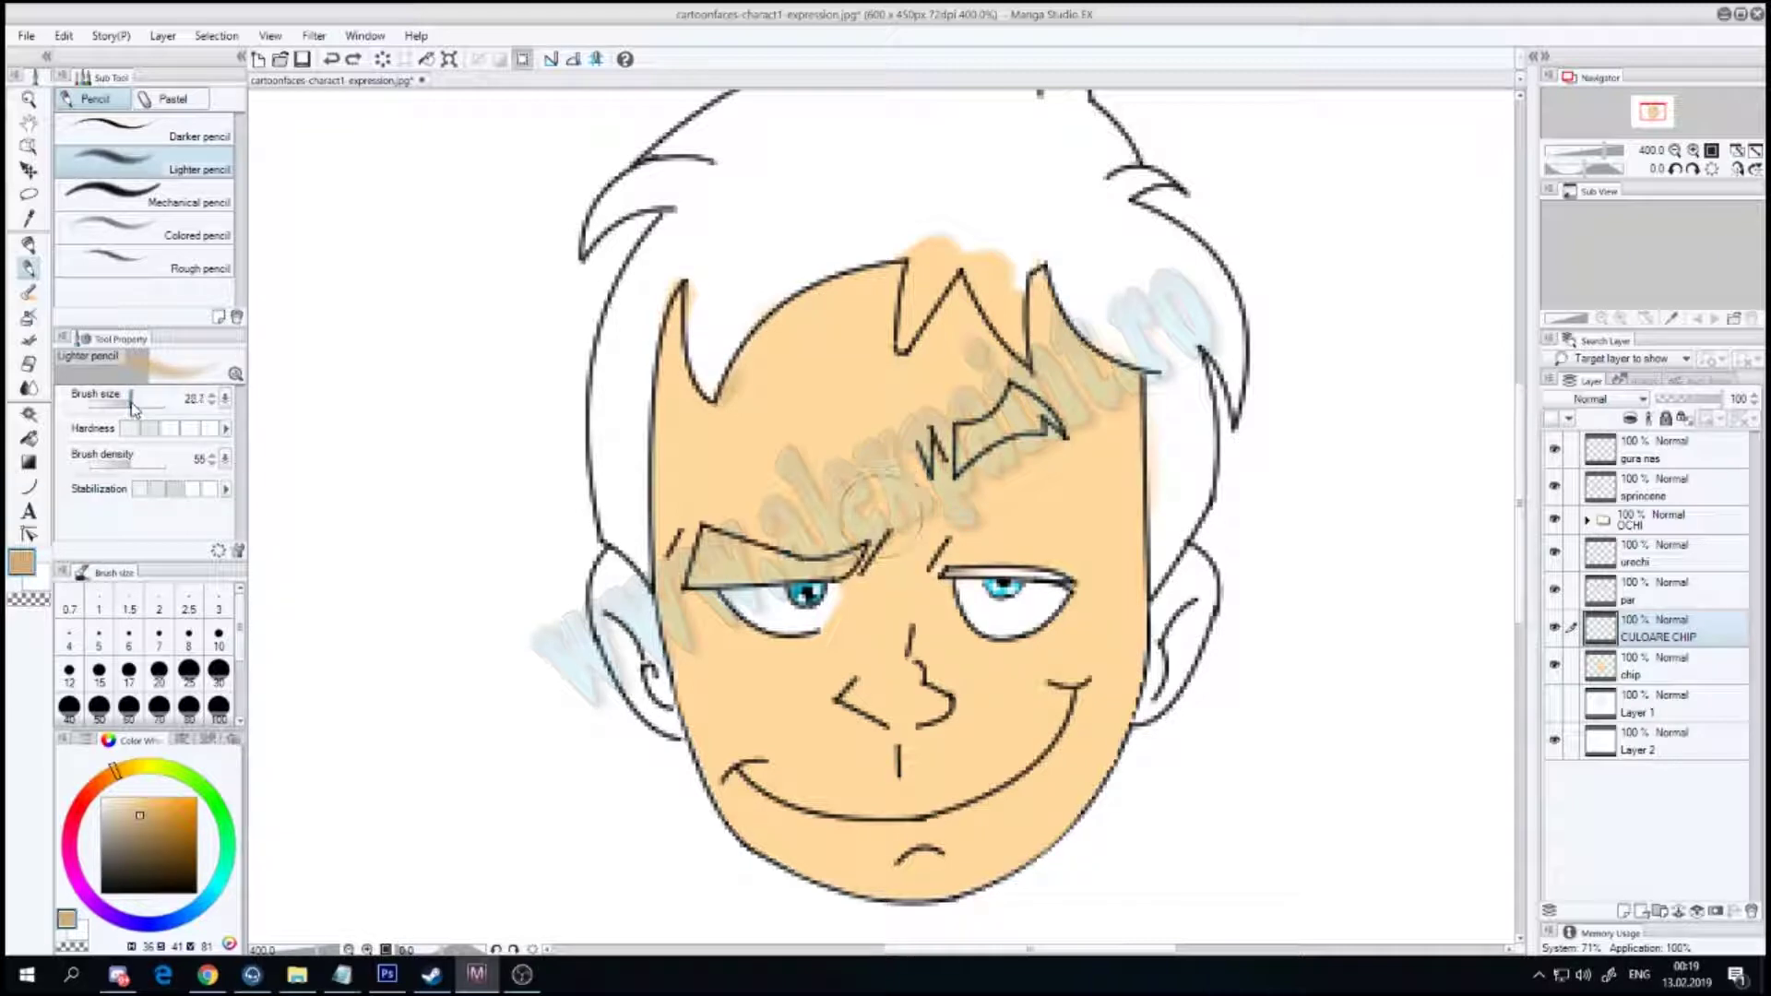
pyautogui.moveTo(176, 471); pyautogui.dragTo(129, 466)
pyautogui.hotkey('ctrl', 'z')
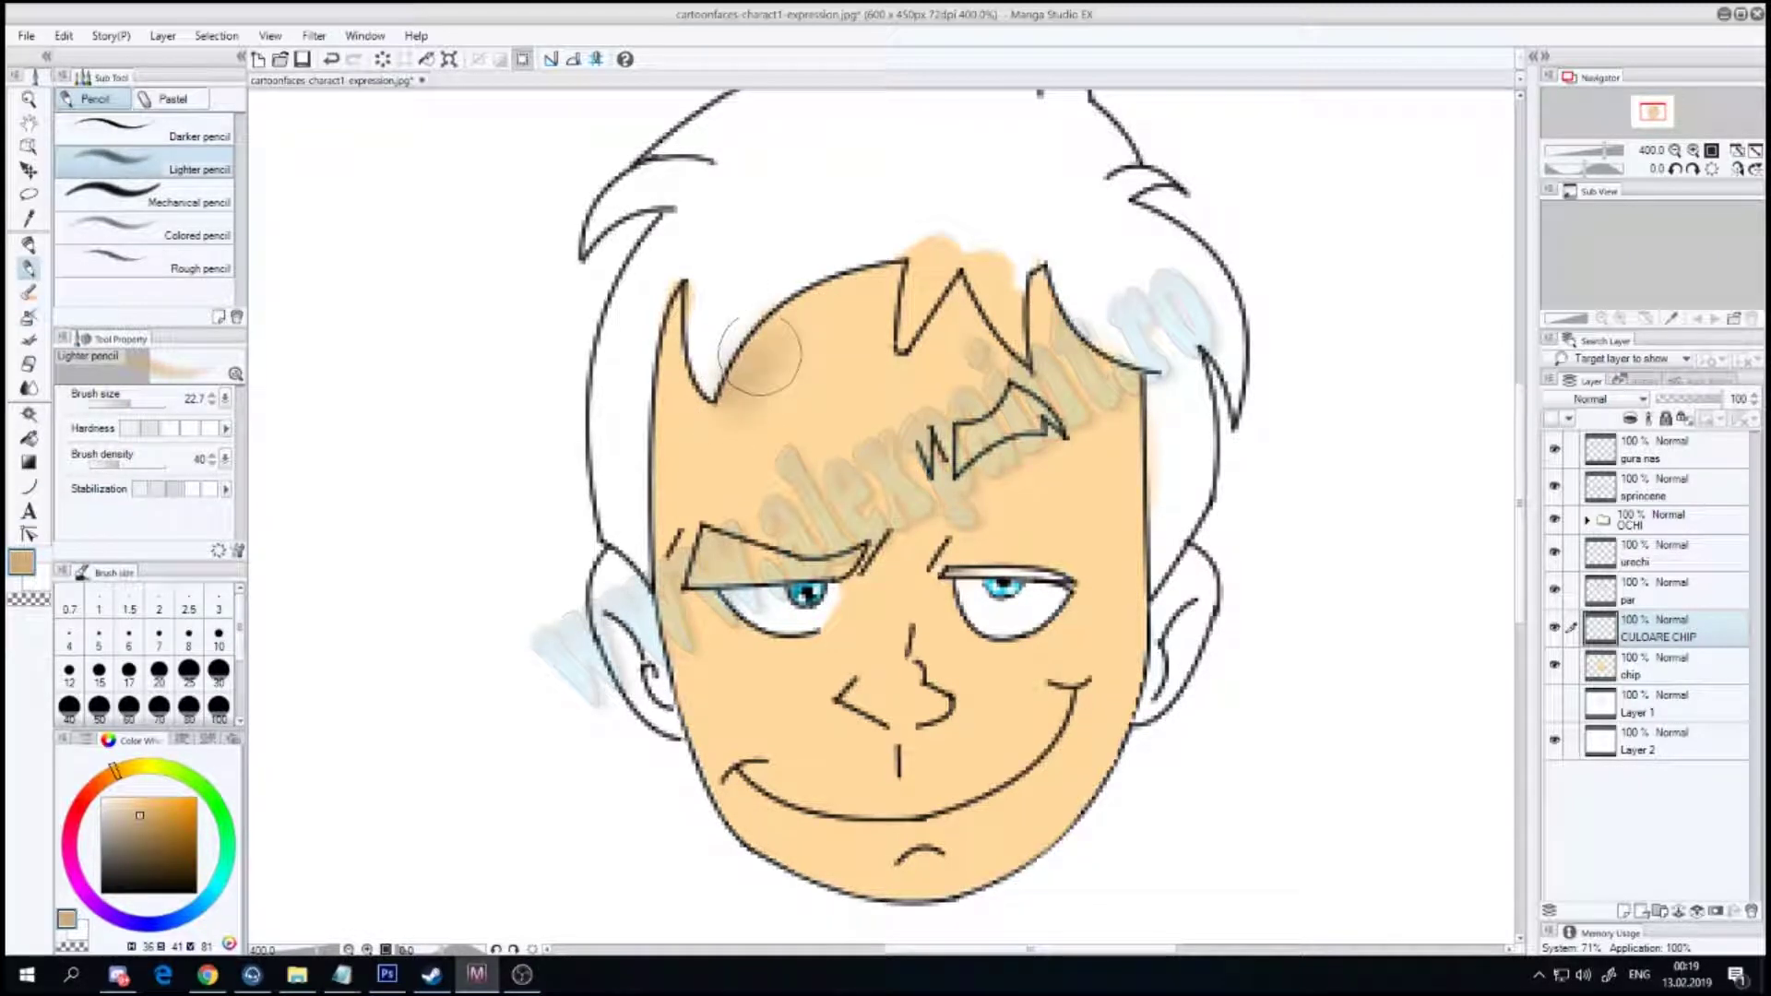
# Step: Shade faintly along the left, middle and right forehead hairline with a fine Lighter pencil
pyautogui.click(119, 396)
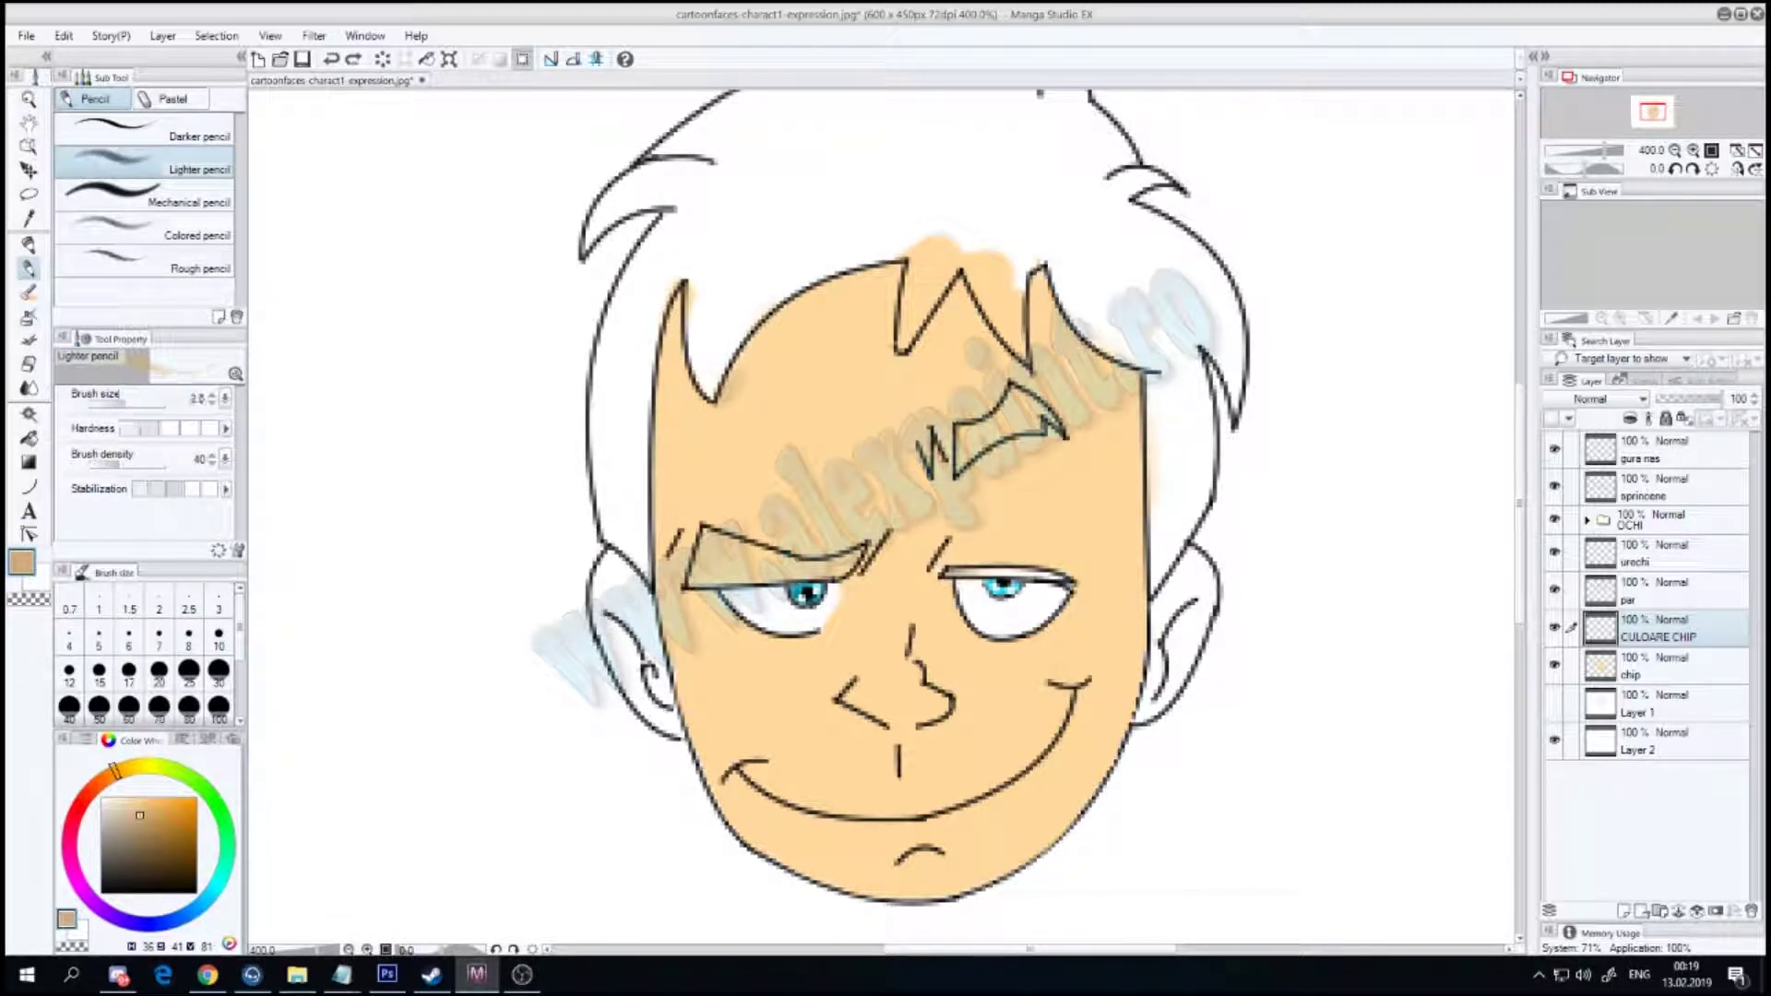
pyautogui.hotkey('ctrl', 'z')
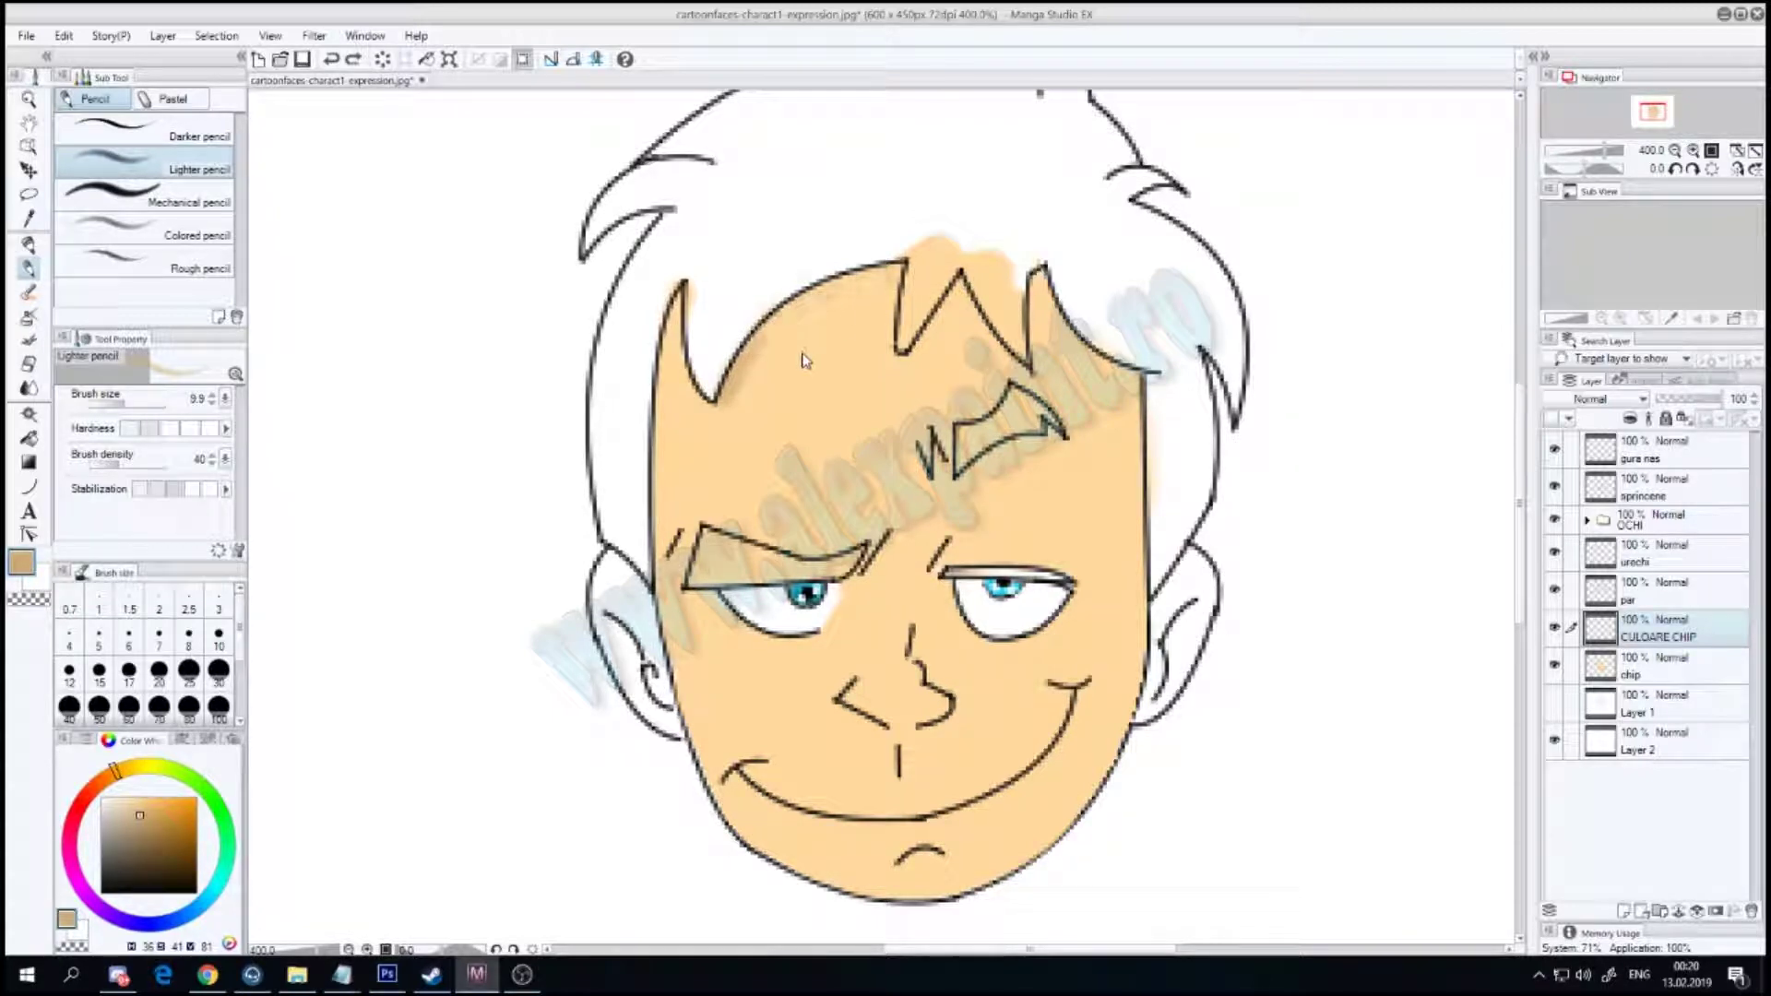
pyautogui.moveTo(728, 405); pyautogui.dragTo(901, 376)
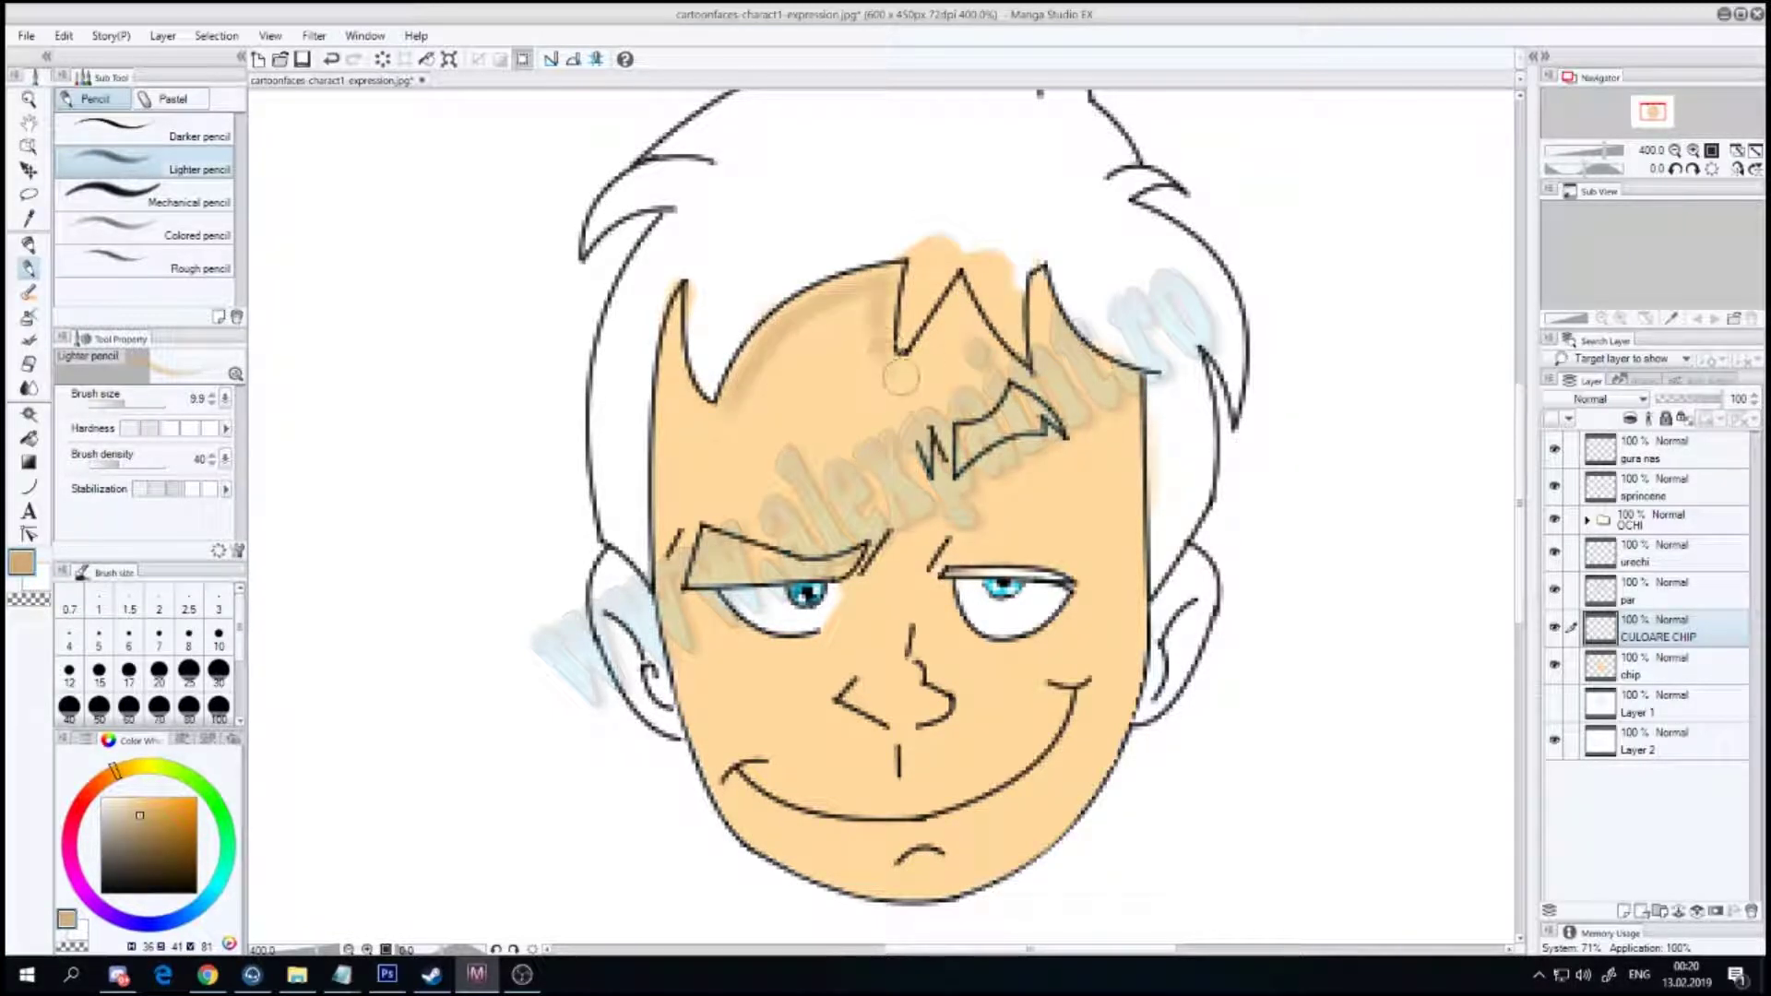
pyautogui.moveTo(1040, 293); pyautogui.dragTo(1061, 379)
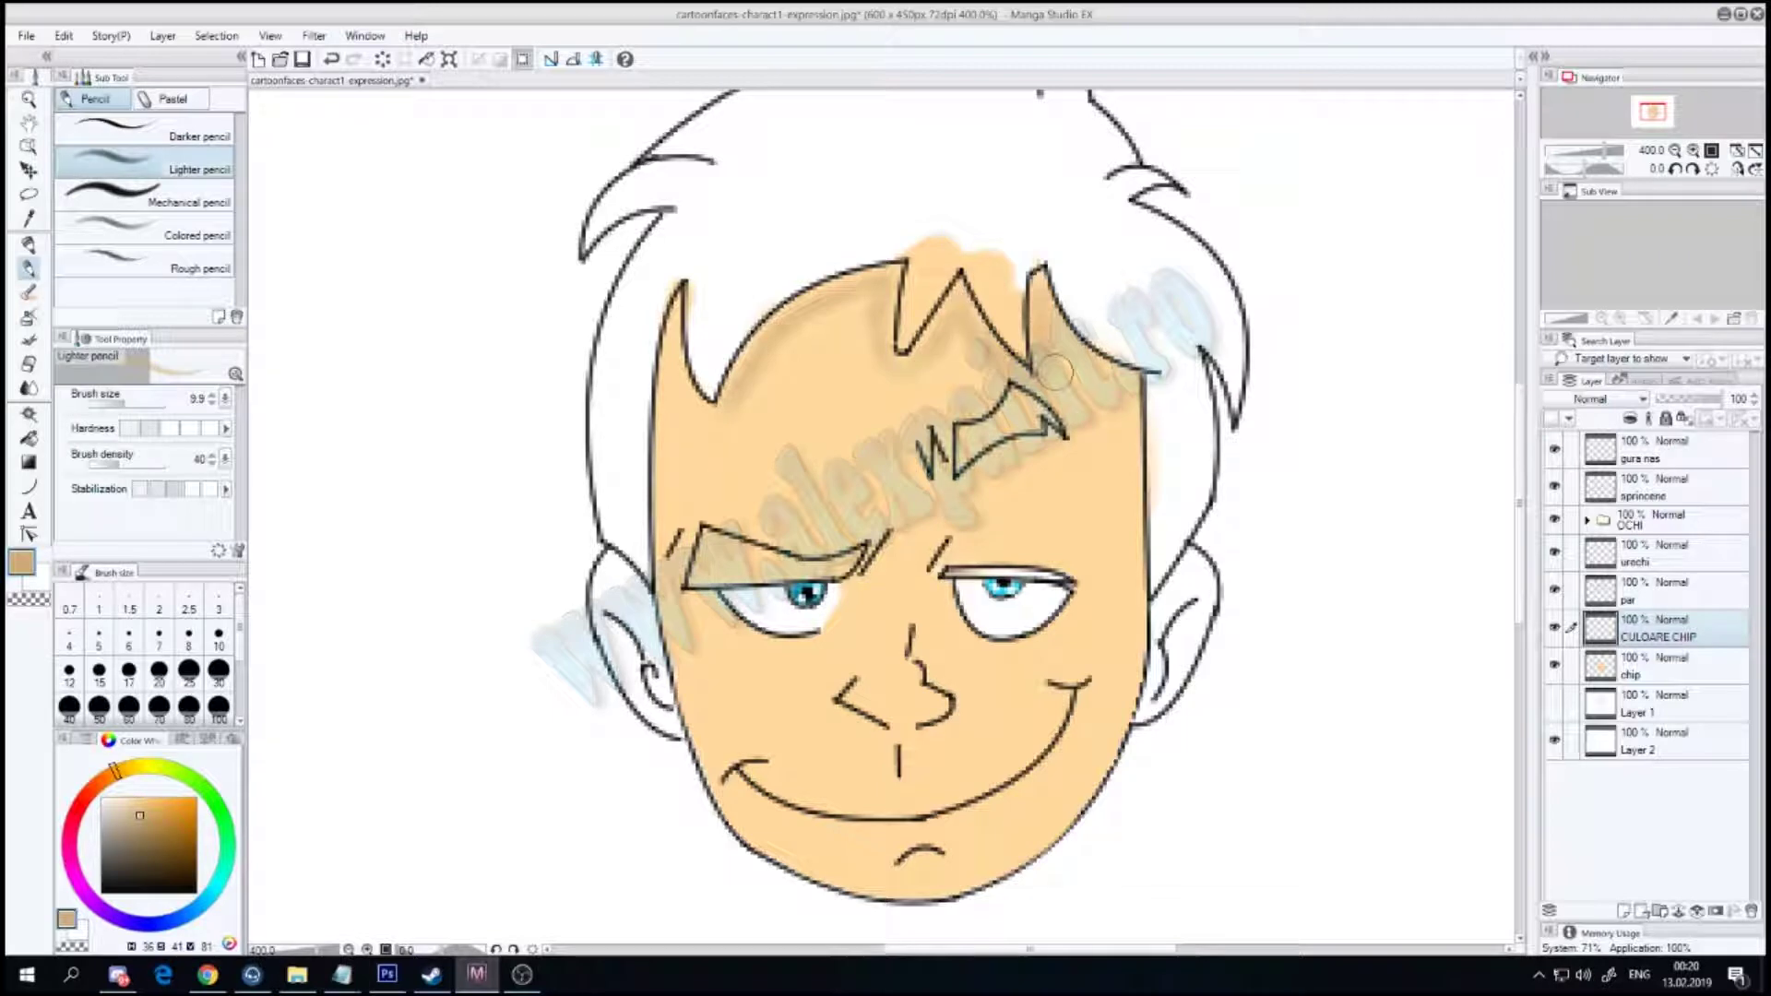
pyautogui.moveTo(670, 323); pyautogui.dragTo(724, 410)
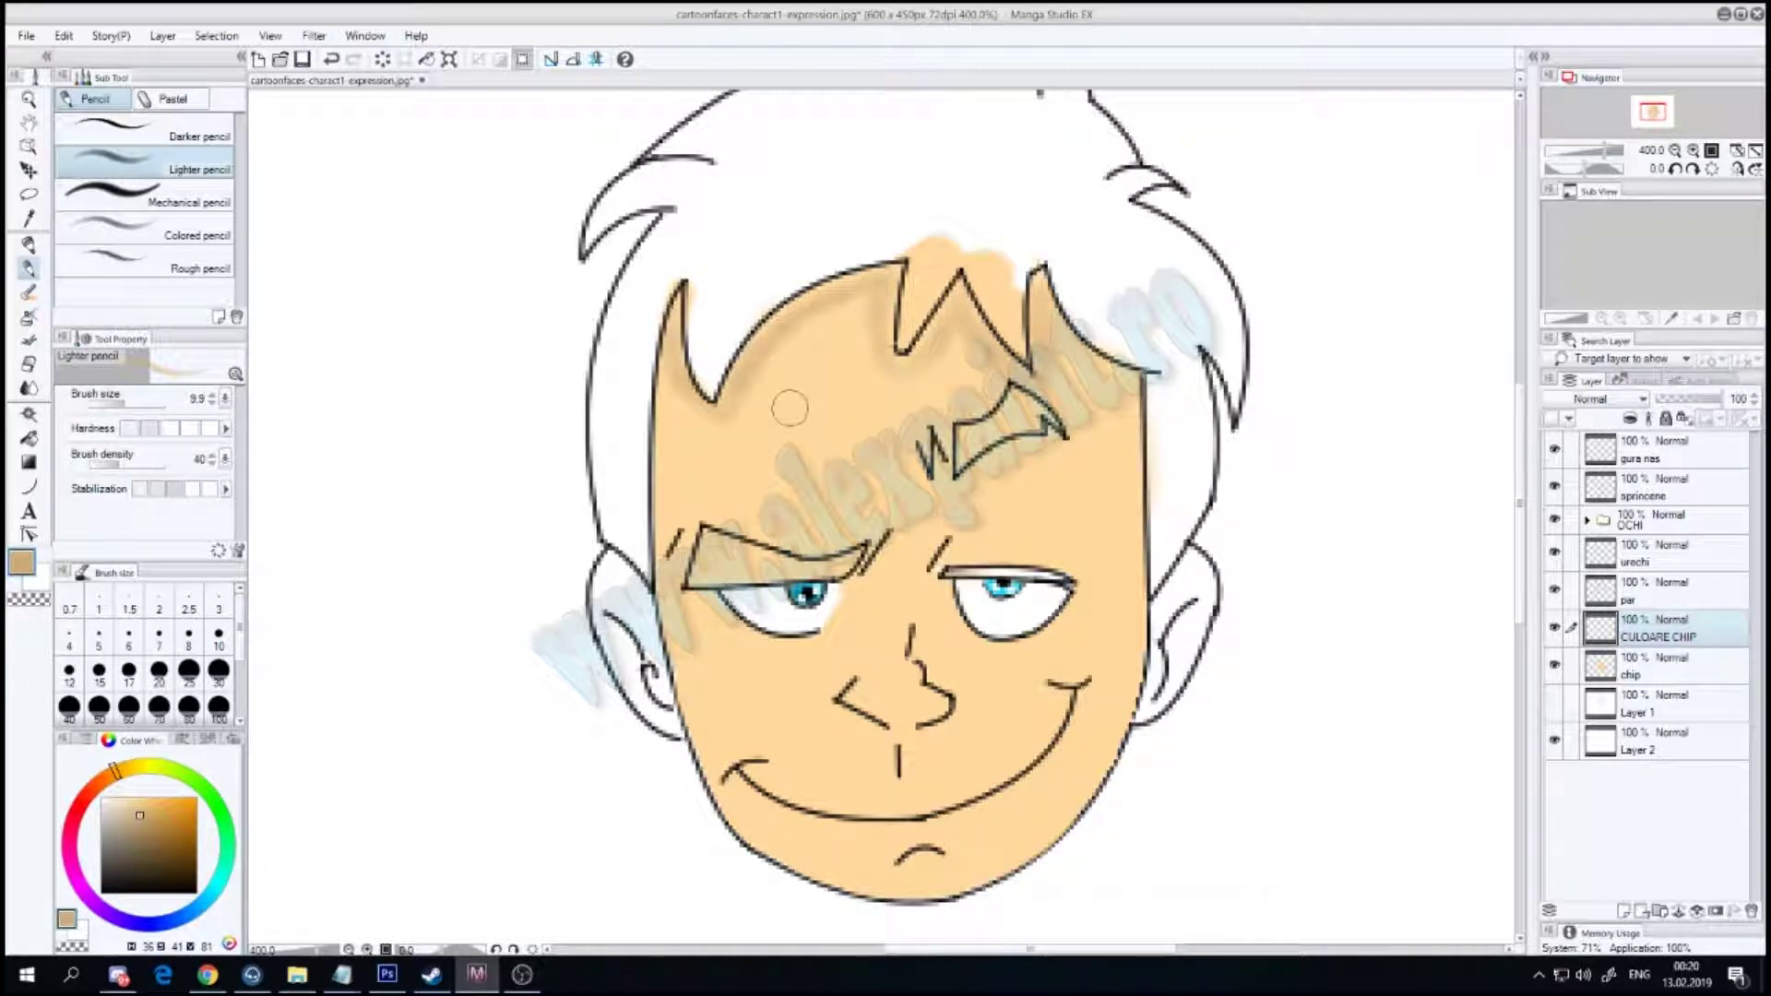
pyautogui.press('b')
pyautogui.moveTo(775, 457); pyautogui.dragTo(853, 351)
pyautogui.hotkey('ctrl', 'z')
# Step: Try Color Burn, Add (Glow) and another blend mode on the CULOARE CHIP layer
pyautogui.click(1596, 398)
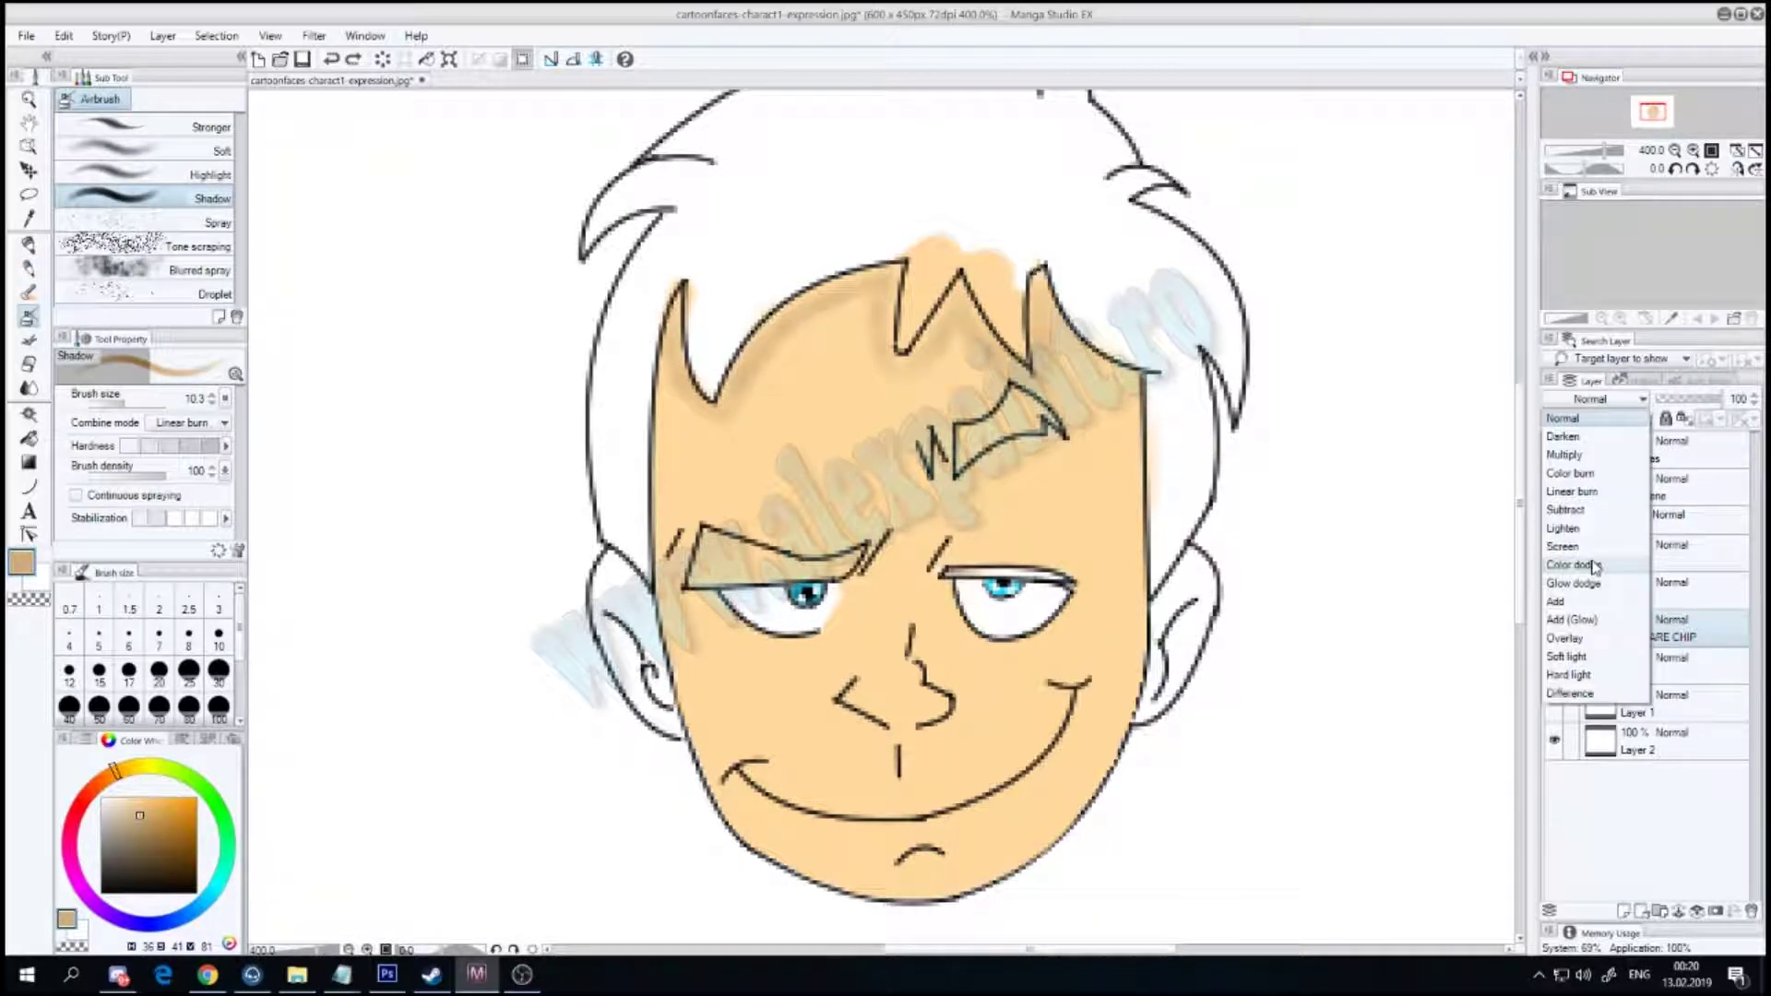
pyautogui.click(1574, 564)
pyautogui.click(1596, 398)
pyautogui.click(1570, 472)
pyautogui.click(1596, 399)
pyautogui.click(1575, 619)
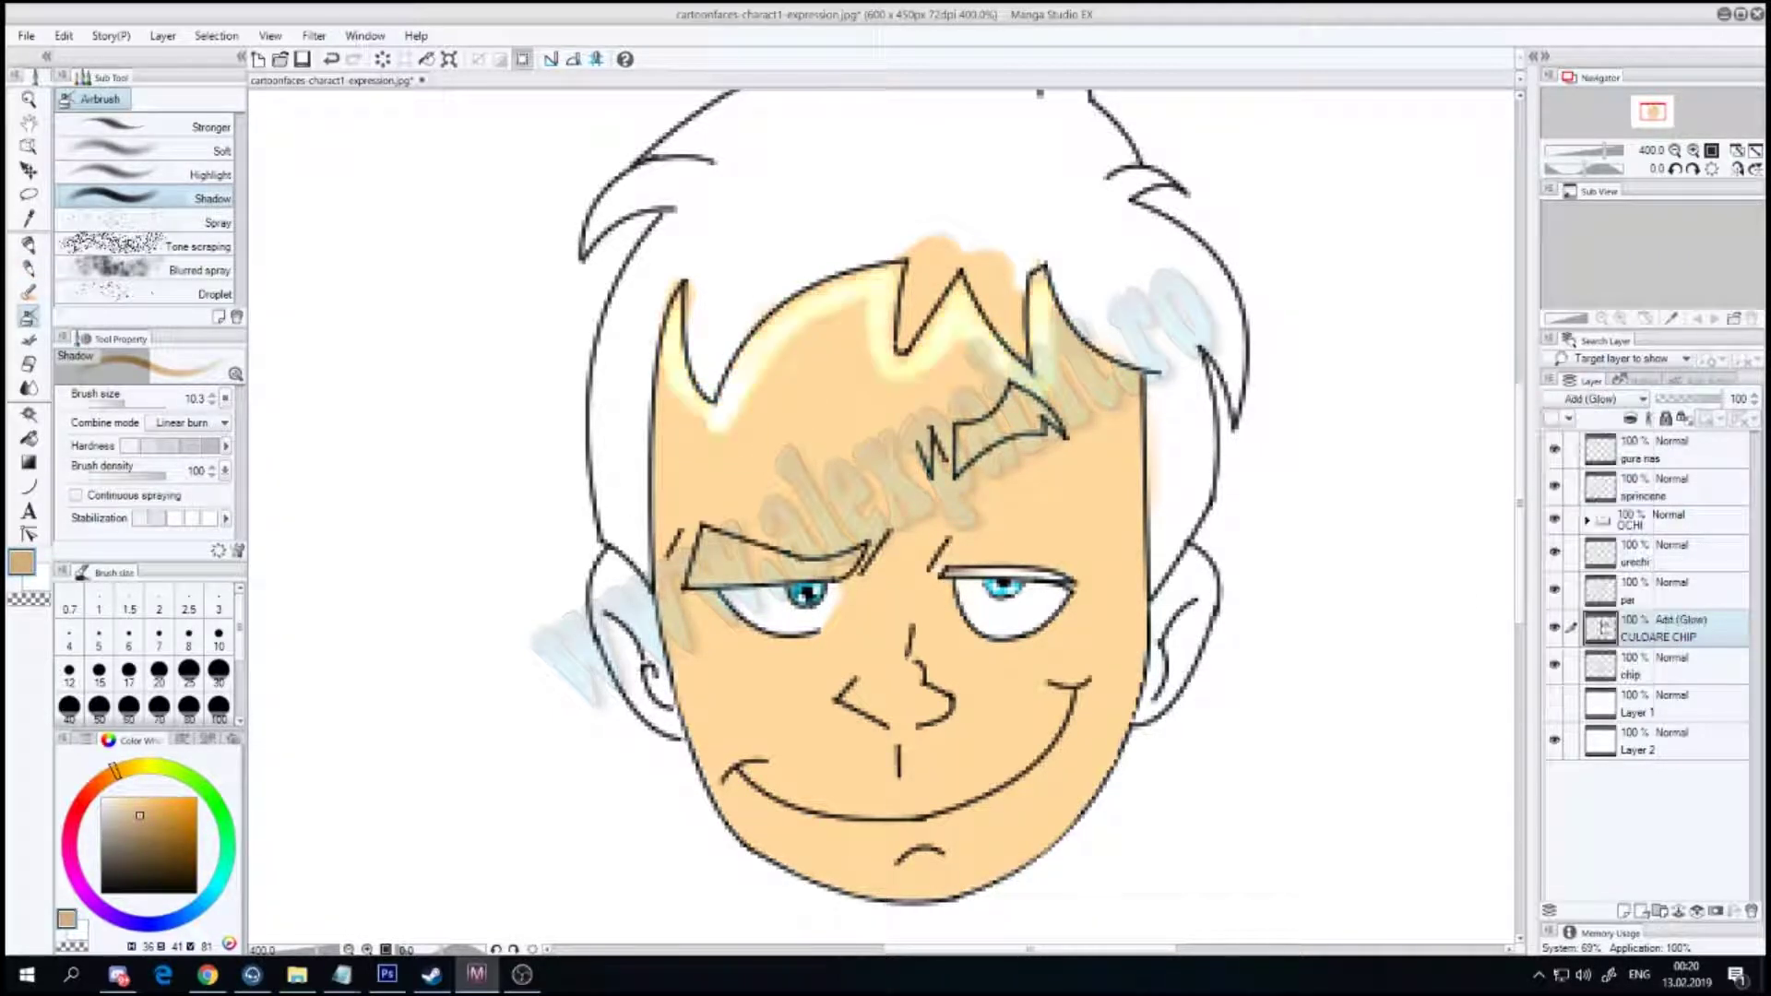
# Step: Try Hard Light blending, then return CULOARE CHIP to Normal
pyautogui.click(1596, 398)
pyautogui.click(1630, 479)
pyautogui.click(1596, 398)
pyautogui.click(1596, 398)
pyautogui.click(1602, 664)
pyautogui.click(1595, 399)
pyautogui.click(1596, 420)
pyautogui.moveTo(783, 412); pyautogui.dragTo(838, 368)
pyautogui.hotkey('ctrl', 'z')
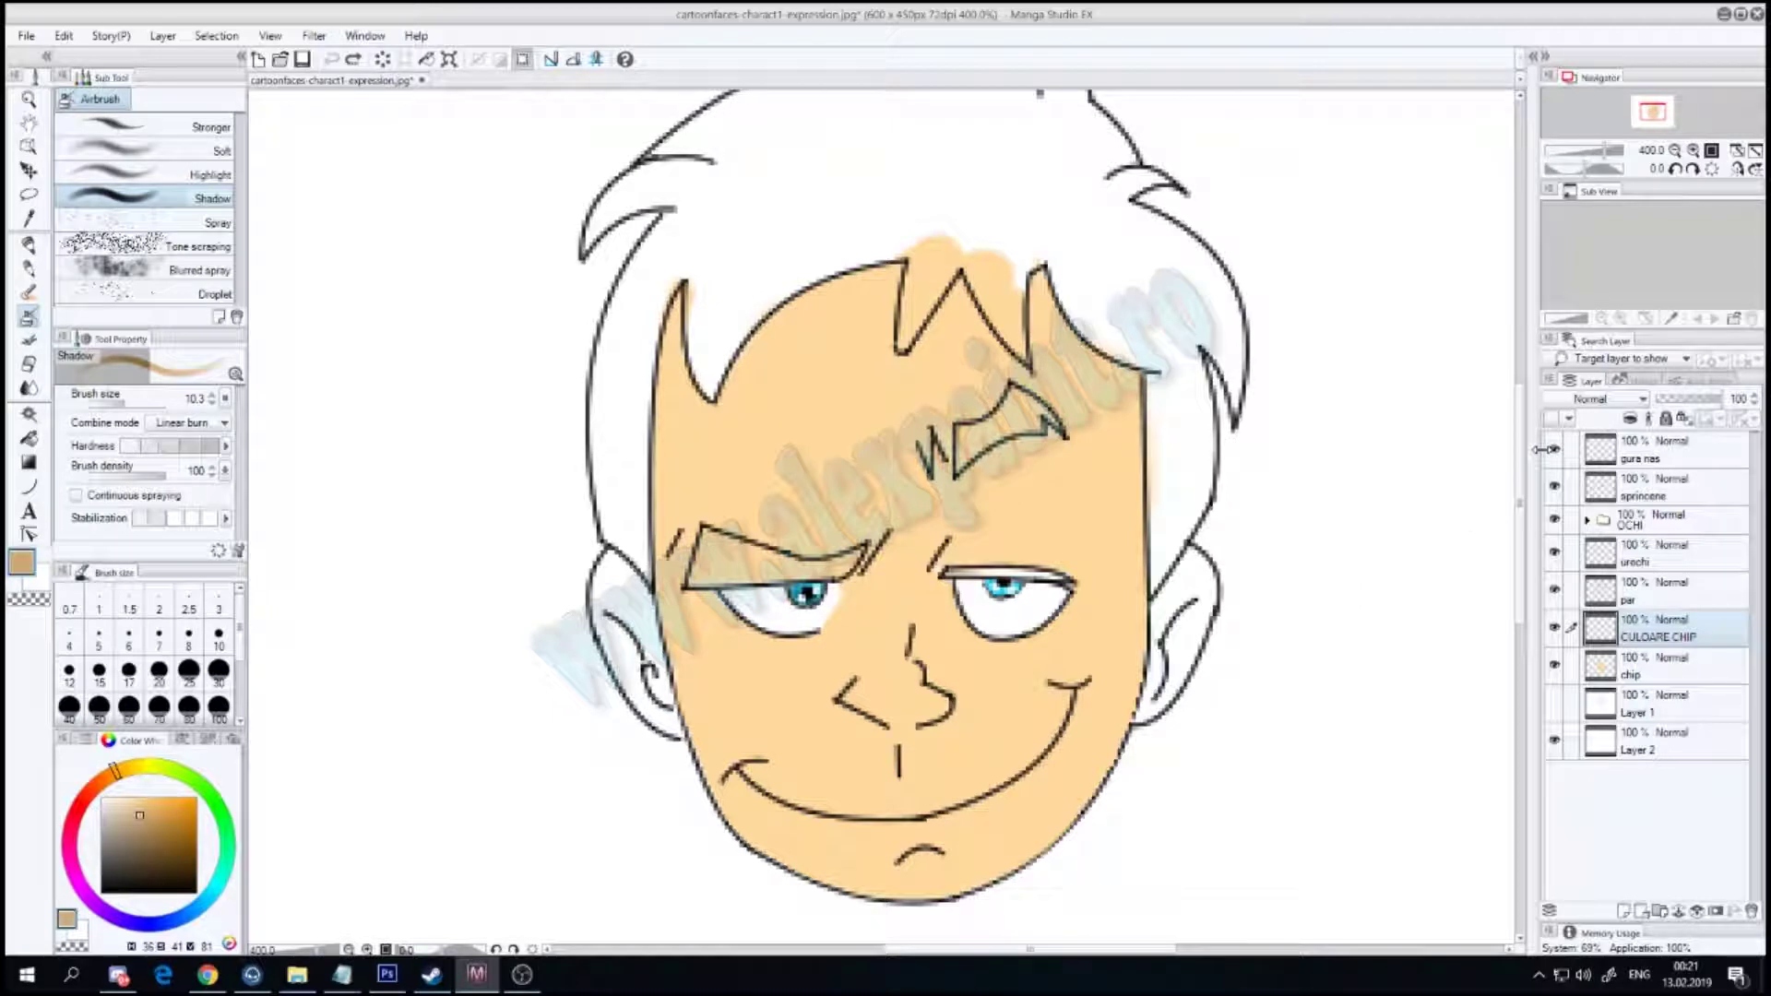
# Step: Select the sprincene layer and set the Soft Furry pen to size 8.8, density 55
pyautogui.scroll(-2, 782, 324)
pyautogui.scroll(3, 886, 517)
pyautogui.moveTo(880, 950); pyautogui.dragTo(979, 957)
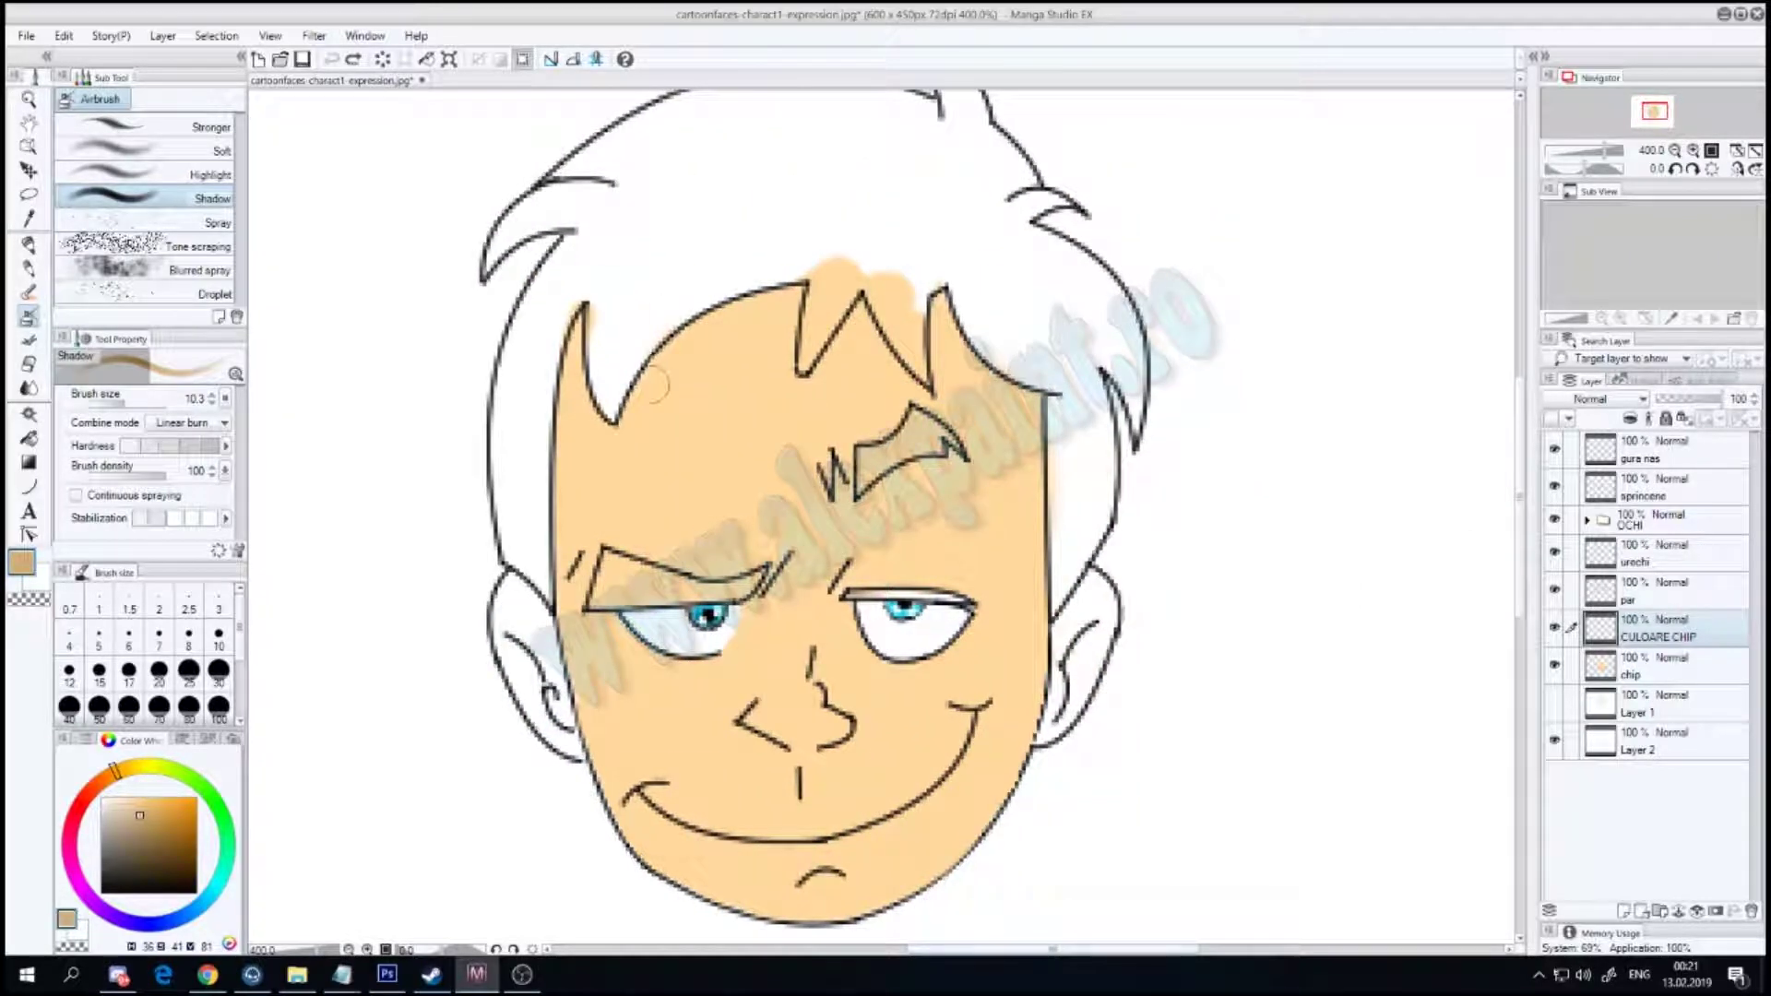
pyautogui.click(29, 246)
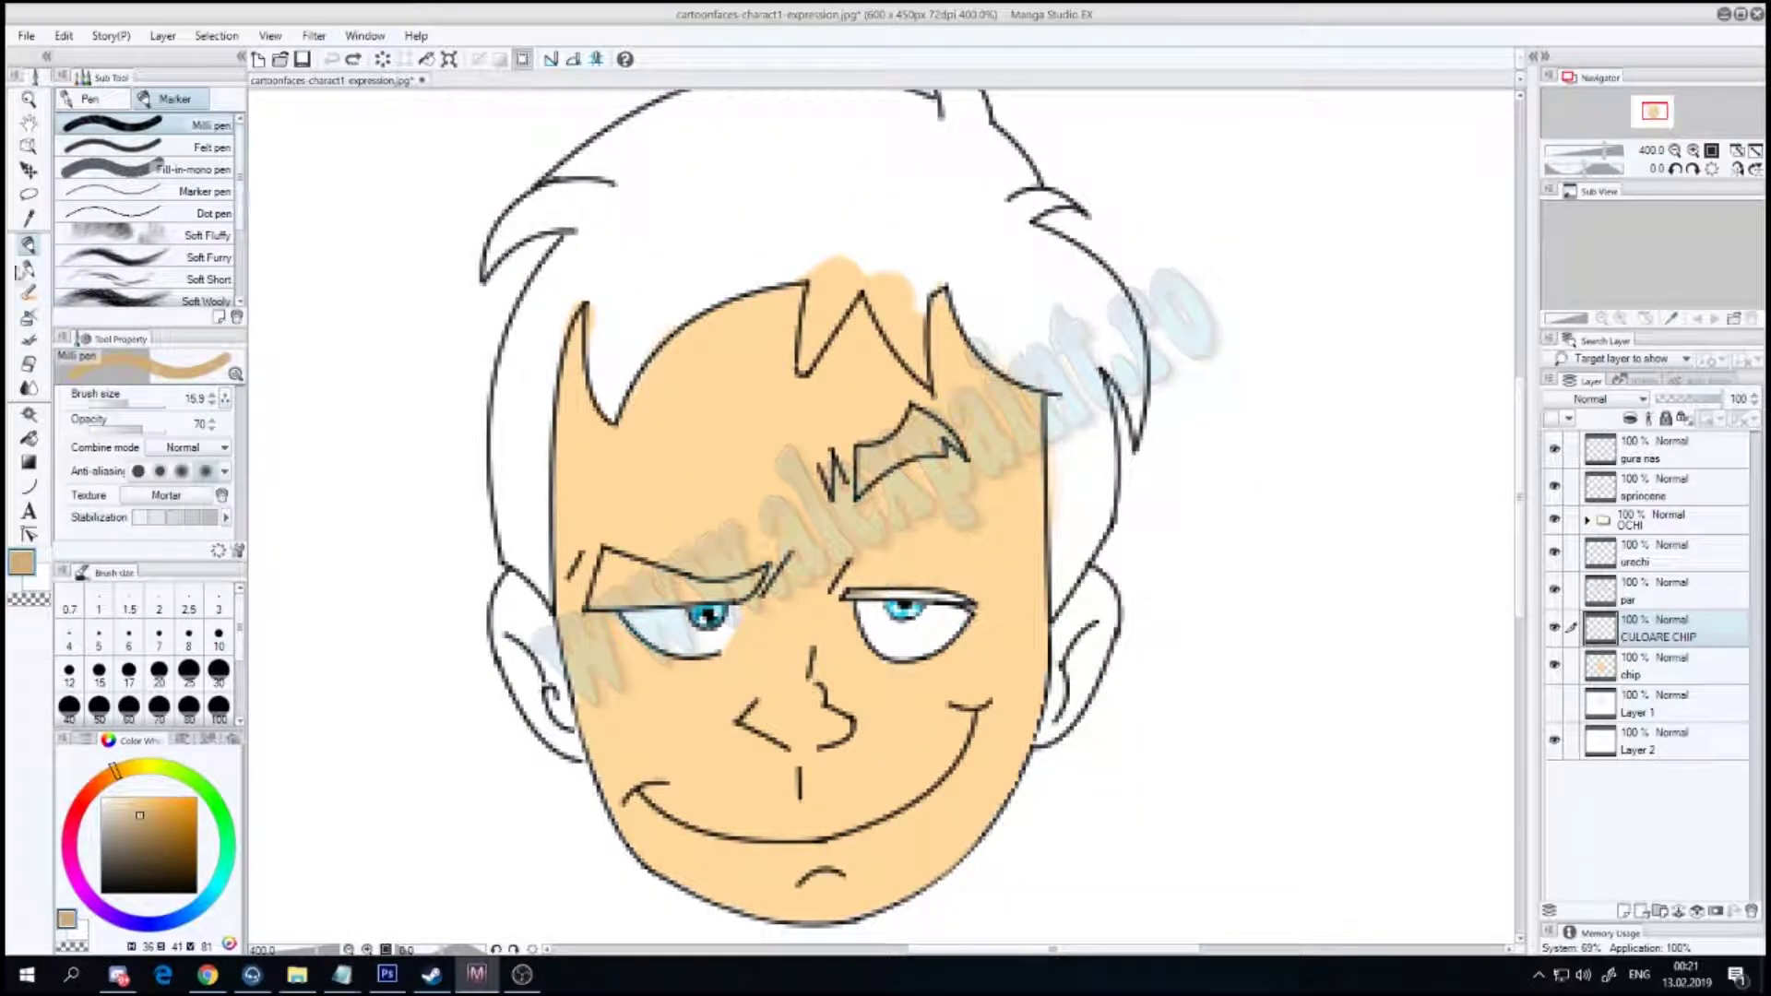
pyautogui.click(148, 257)
pyautogui.moveTo(125, 406); pyautogui.dragTo(153, 403)
pyautogui.click(1651, 487)
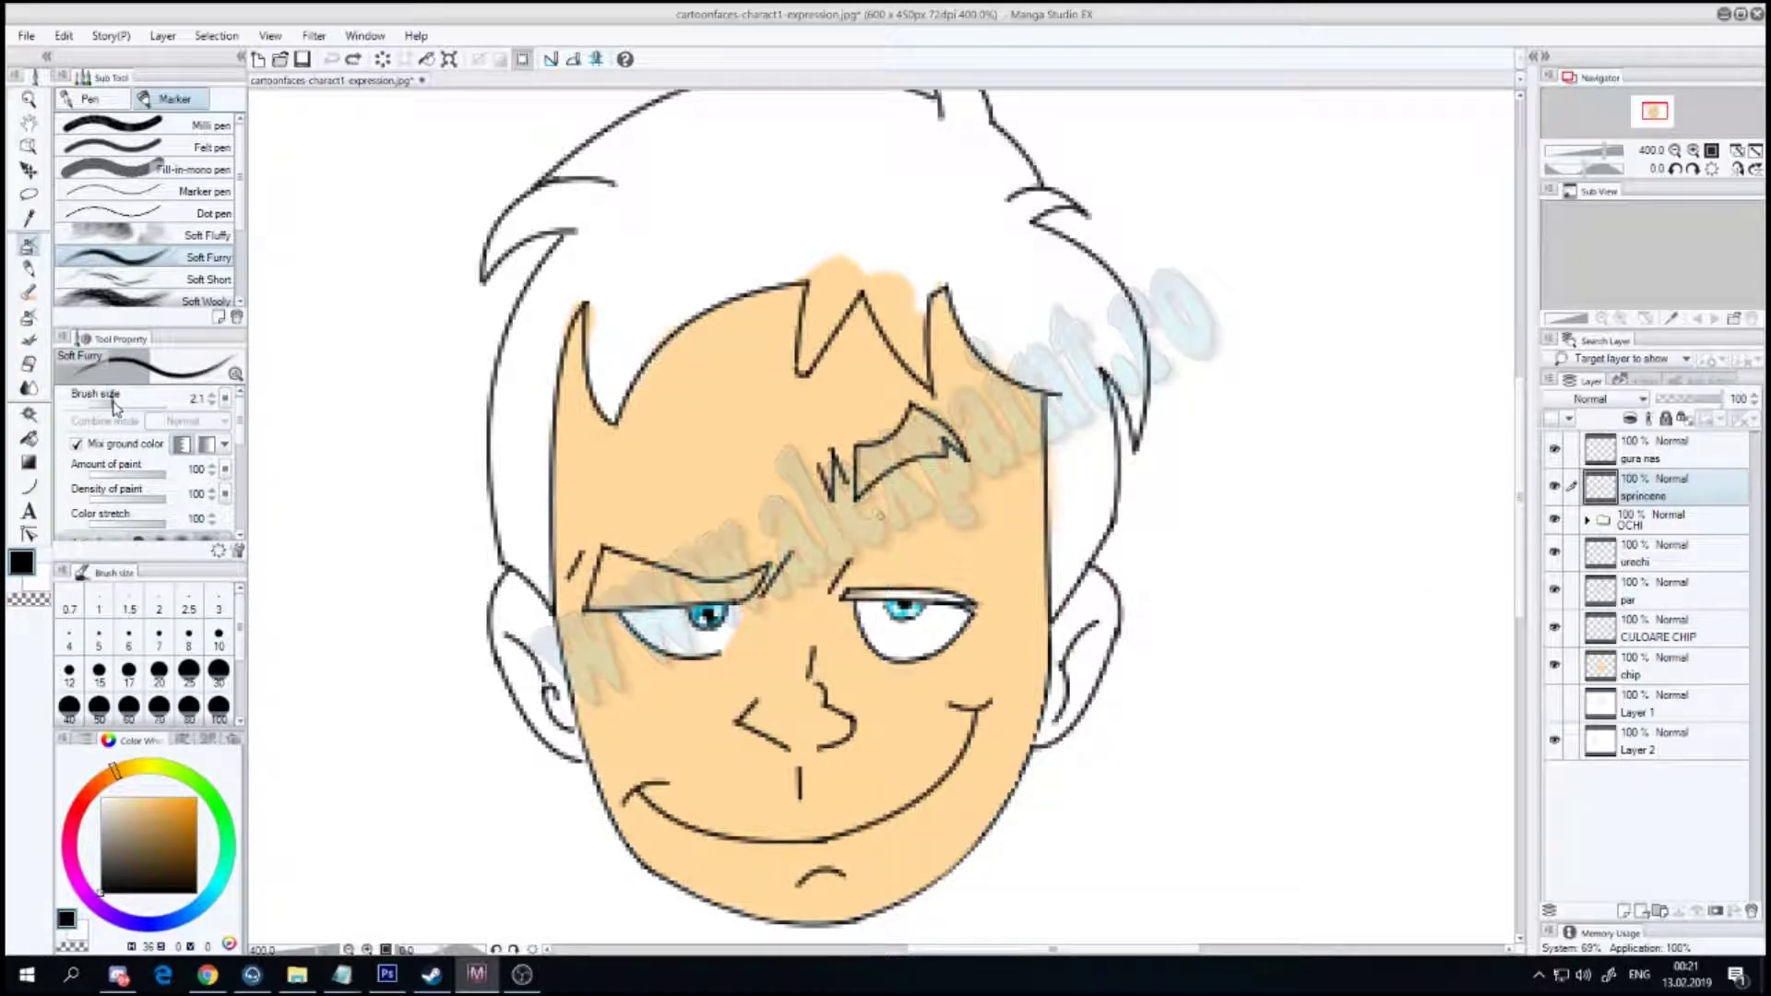
pyautogui.moveTo(164, 473); pyautogui.dragTo(124, 472)
pyautogui.moveTo(130, 399); pyautogui.dragTo(106, 399)
# Step: Test Soft Furry strokes on the left eyebrow and black strokes over the hair, then undo them
pyautogui.moveTo(599, 591); pyautogui.dragTo(803, 581)
pyautogui.hotkey('ctrl', 'z')
pyautogui.moveTo(641, 327)
pyautogui.mouseDown()
pyautogui.moveTo(697, 168)
pyautogui.moveTo(922, 138)
pyautogui.moveTo(664, 239)
pyautogui.mouseUp()
pyautogui.moveTo(968, 148); pyautogui.dragTo(645, 258)
pyautogui.moveTo(756, 129); pyautogui.dragTo(517, 406)
pyautogui.moveTo(535, 276); pyautogui.dragTo(471, 553)
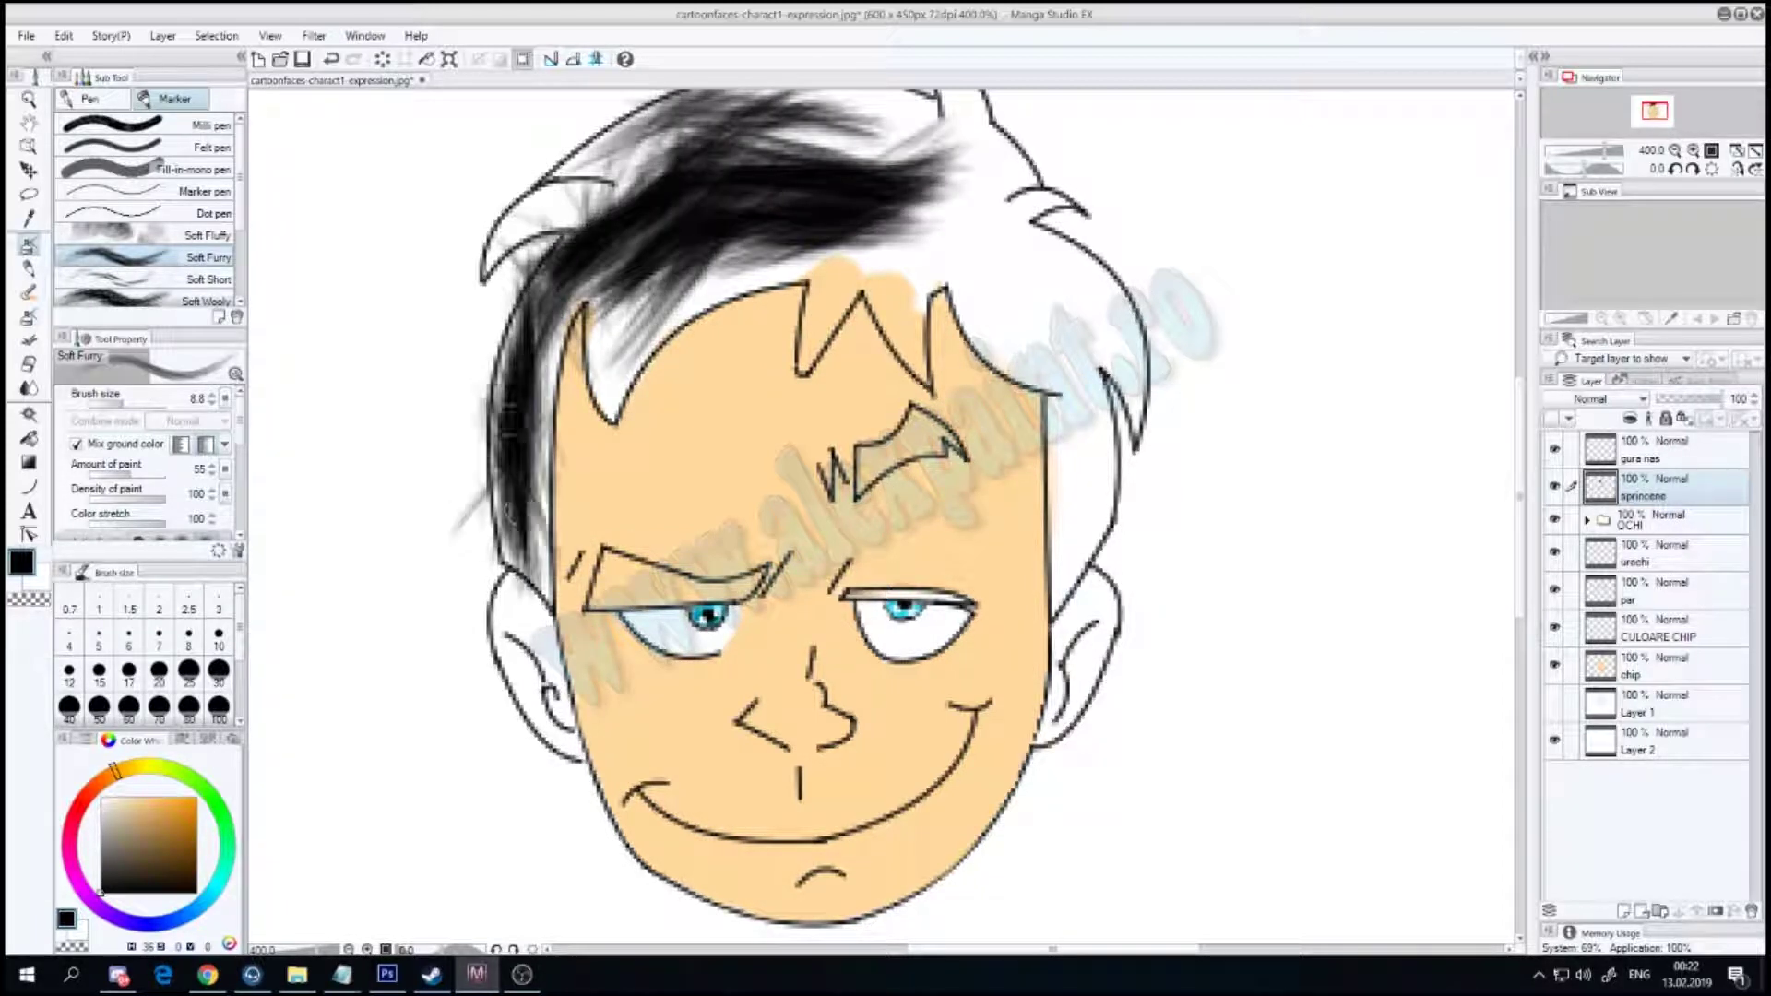
pyautogui.moveTo(646, 230); pyautogui.dragTo(498, 553)
pyautogui.moveTo(923, 221); pyautogui.dragTo(572, 424)
pyautogui.moveTo(757, 194); pyautogui.dragTo(1089, 369)
pyautogui.hotkey('ctrl', 'z')
pyautogui.hotkey('ctrl', 'z')
pyautogui.hotkey('ctrl', 'z')
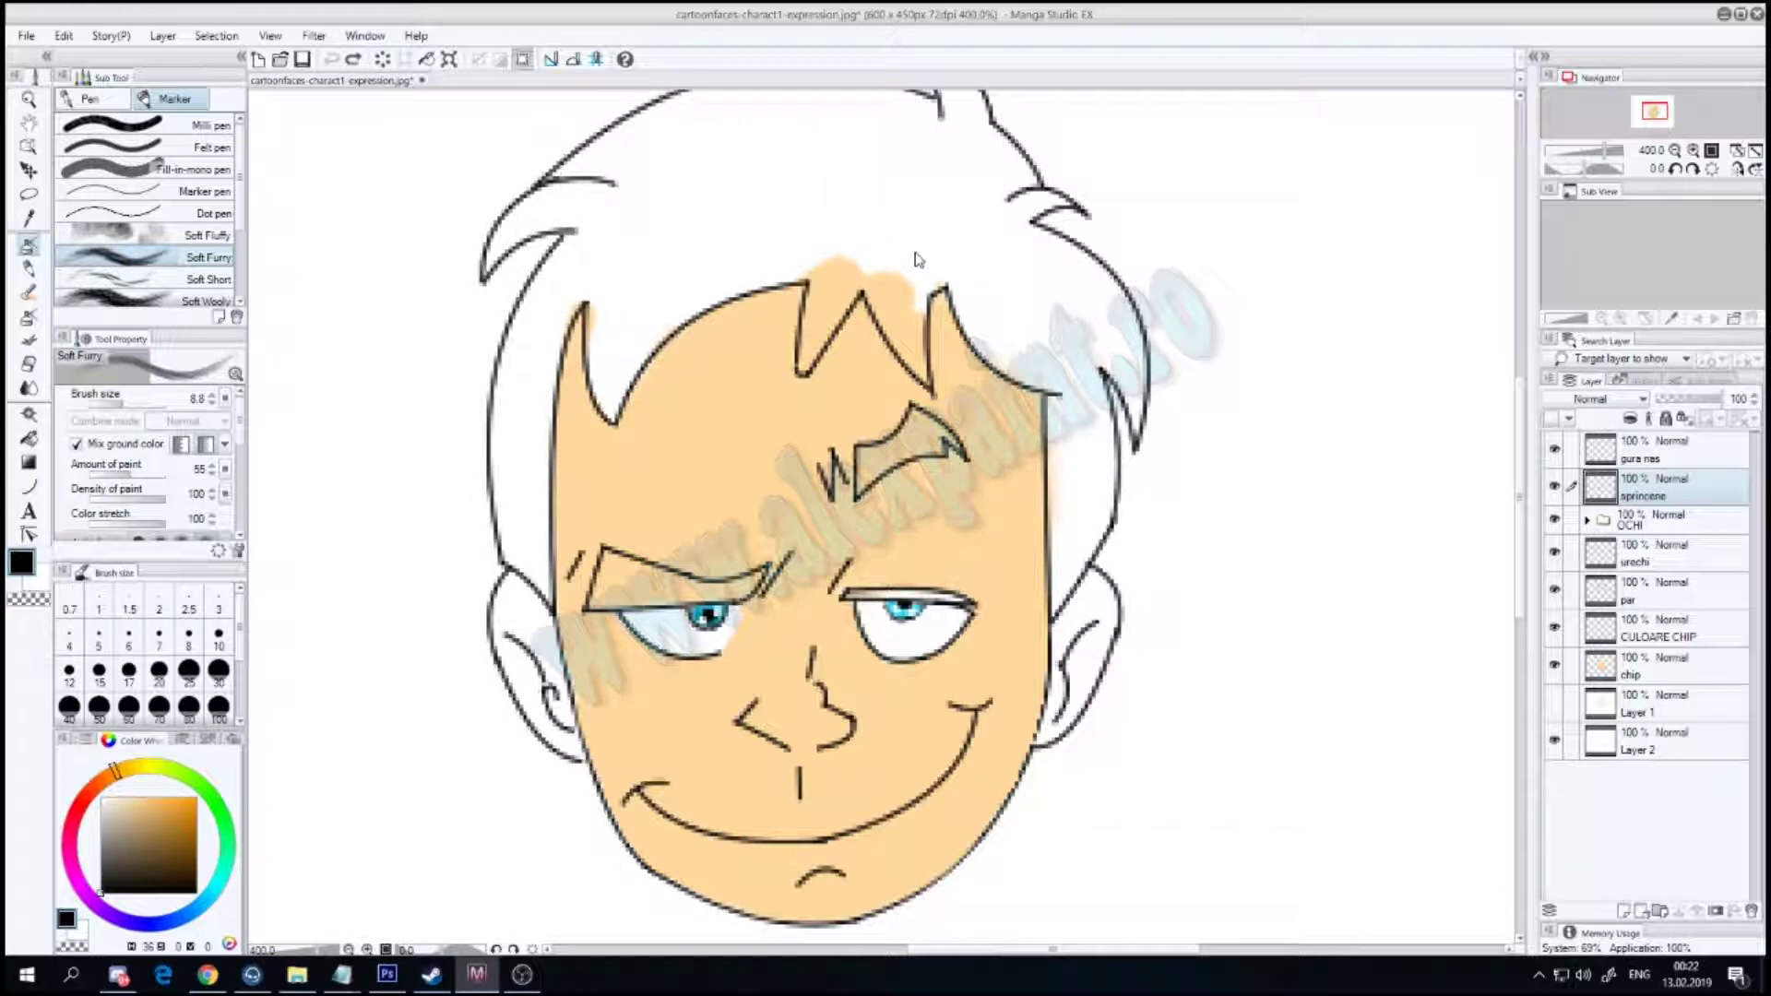
# Step: Test the Soft Short brush in the left eyebrow and hair, undoing both strokes
pyautogui.click(143, 278)
pyautogui.moveTo(595, 599)
pyautogui.mouseDown()
pyautogui.moveTo(678, 563)
pyautogui.moveTo(696, 599)
pyautogui.moveTo(678, 604)
pyautogui.moveTo(775, 567)
pyautogui.mouseUp()
pyautogui.hotkey('ctrl', 'z')
pyautogui.hotkey('ctrl', 'z')
pyautogui.hotkey('ctrl', 'z')
pyautogui.moveTo(636, 267); pyautogui.dragTo(765, 139)
pyautogui.hotkey('ctrl', 'z')
# Step: Darken the left eyebrow with a Hair Textured Blend 2 stroke after discarding hair tests
pyautogui.scroll(-3, 243, 204)
pyautogui.click(180, 231)
pyautogui.moveTo(664, 258); pyautogui.dragTo(821, 152)
pyautogui.hotkey('ctrl', 'z')
pyautogui.moveTo(627, 420); pyautogui.dragTo(696, 336)
pyautogui.hotkey('ctrl', 'z')
pyautogui.moveTo(600, 591); pyautogui.dragTo(664, 581)
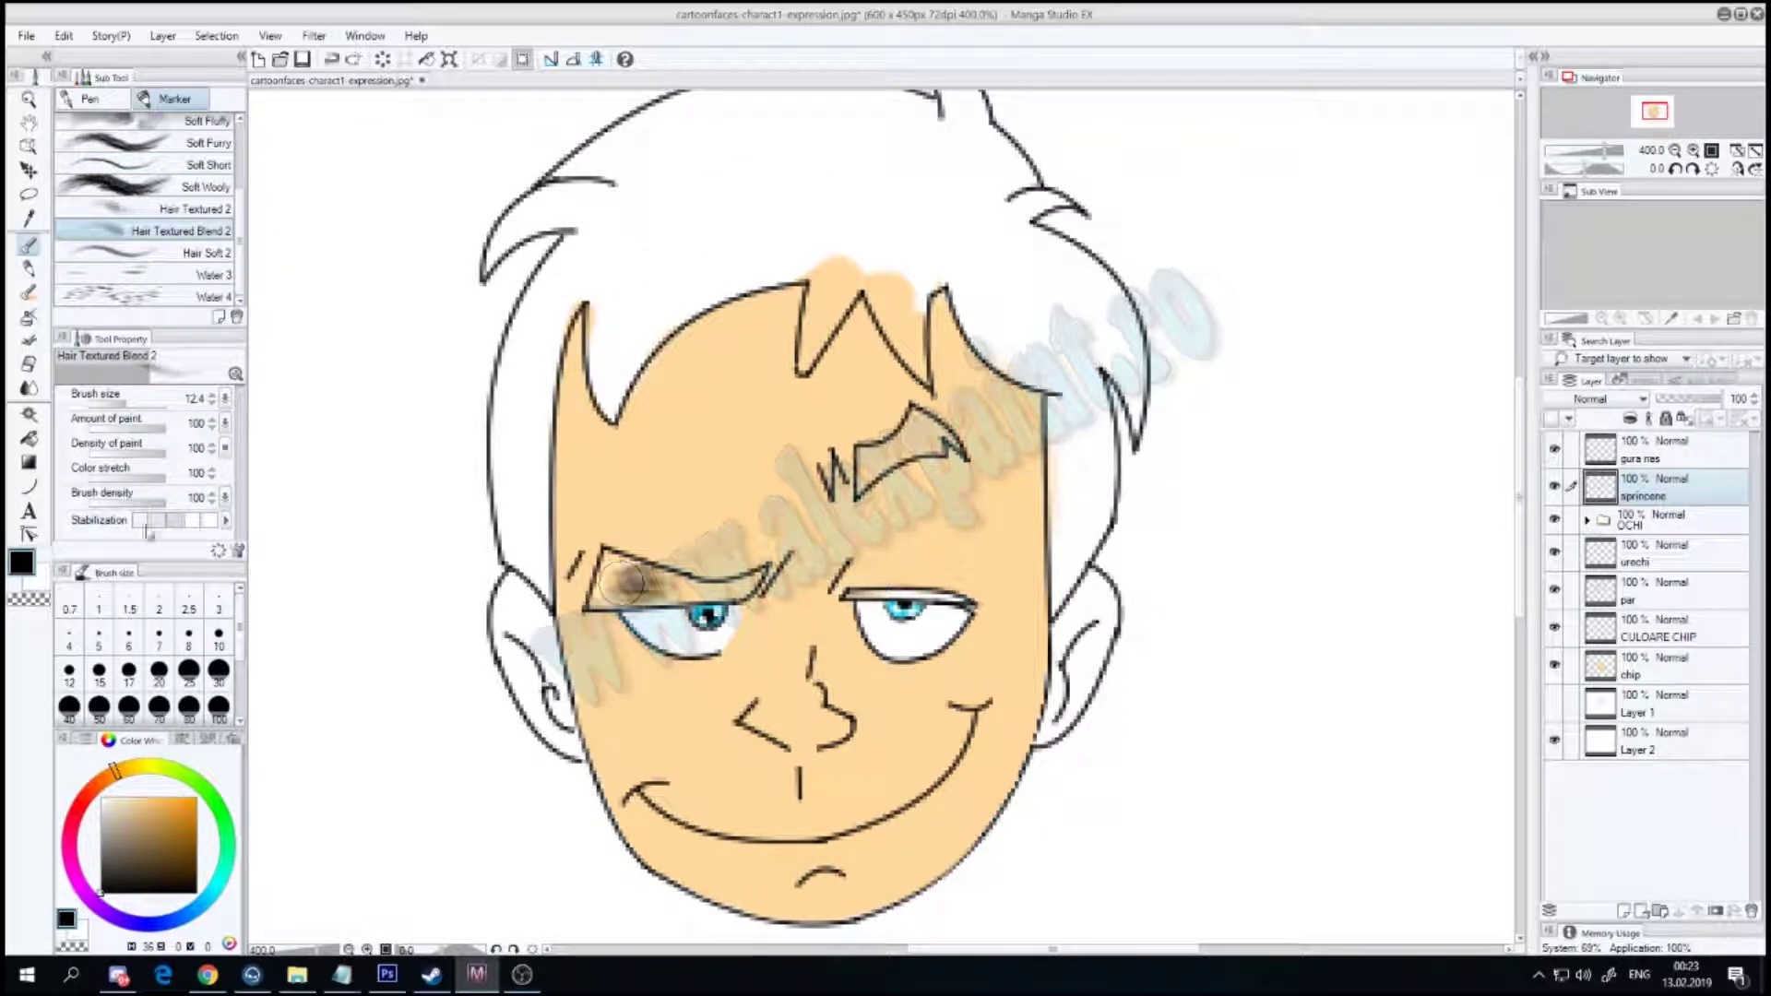
# Step: Test a felt pen fill in the left eyebrow and undo it
pyautogui.scroll(3, 159, 168)
pyautogui.click(159, 148)
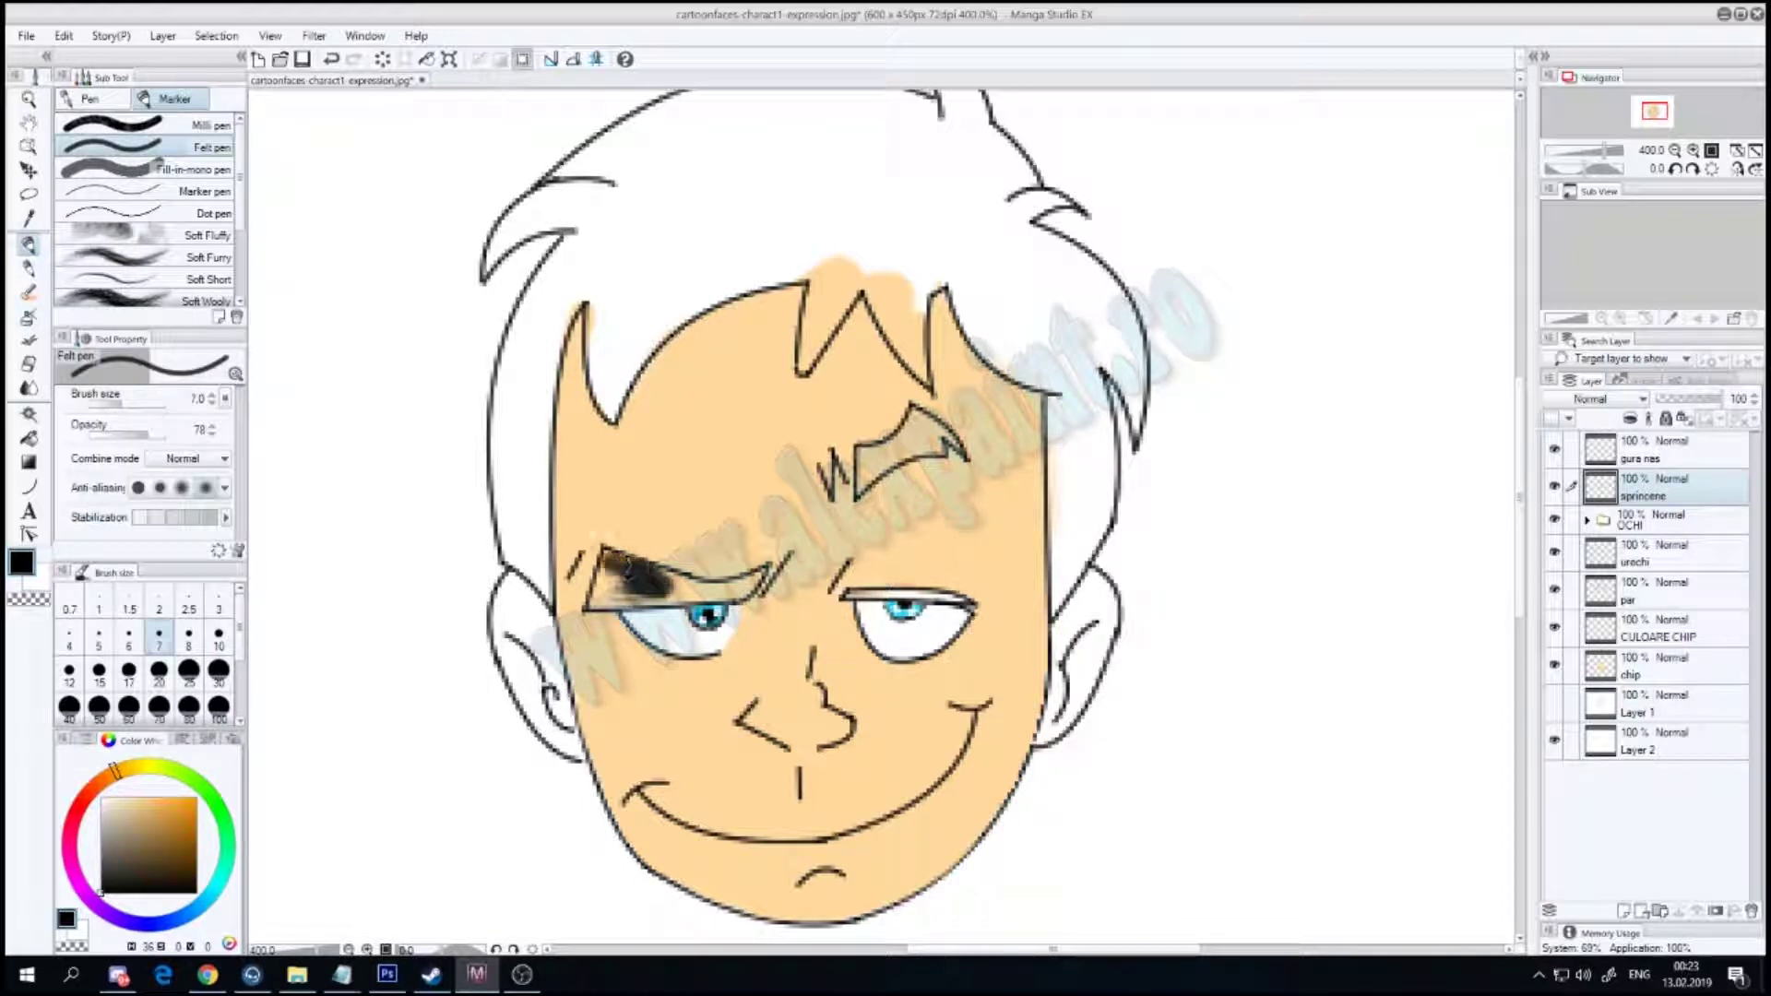
pyautogui.moveTo(618, 591); pyautogui.dragTo(720, 590)
pyautogui.hotkey('ctrl', 'z')
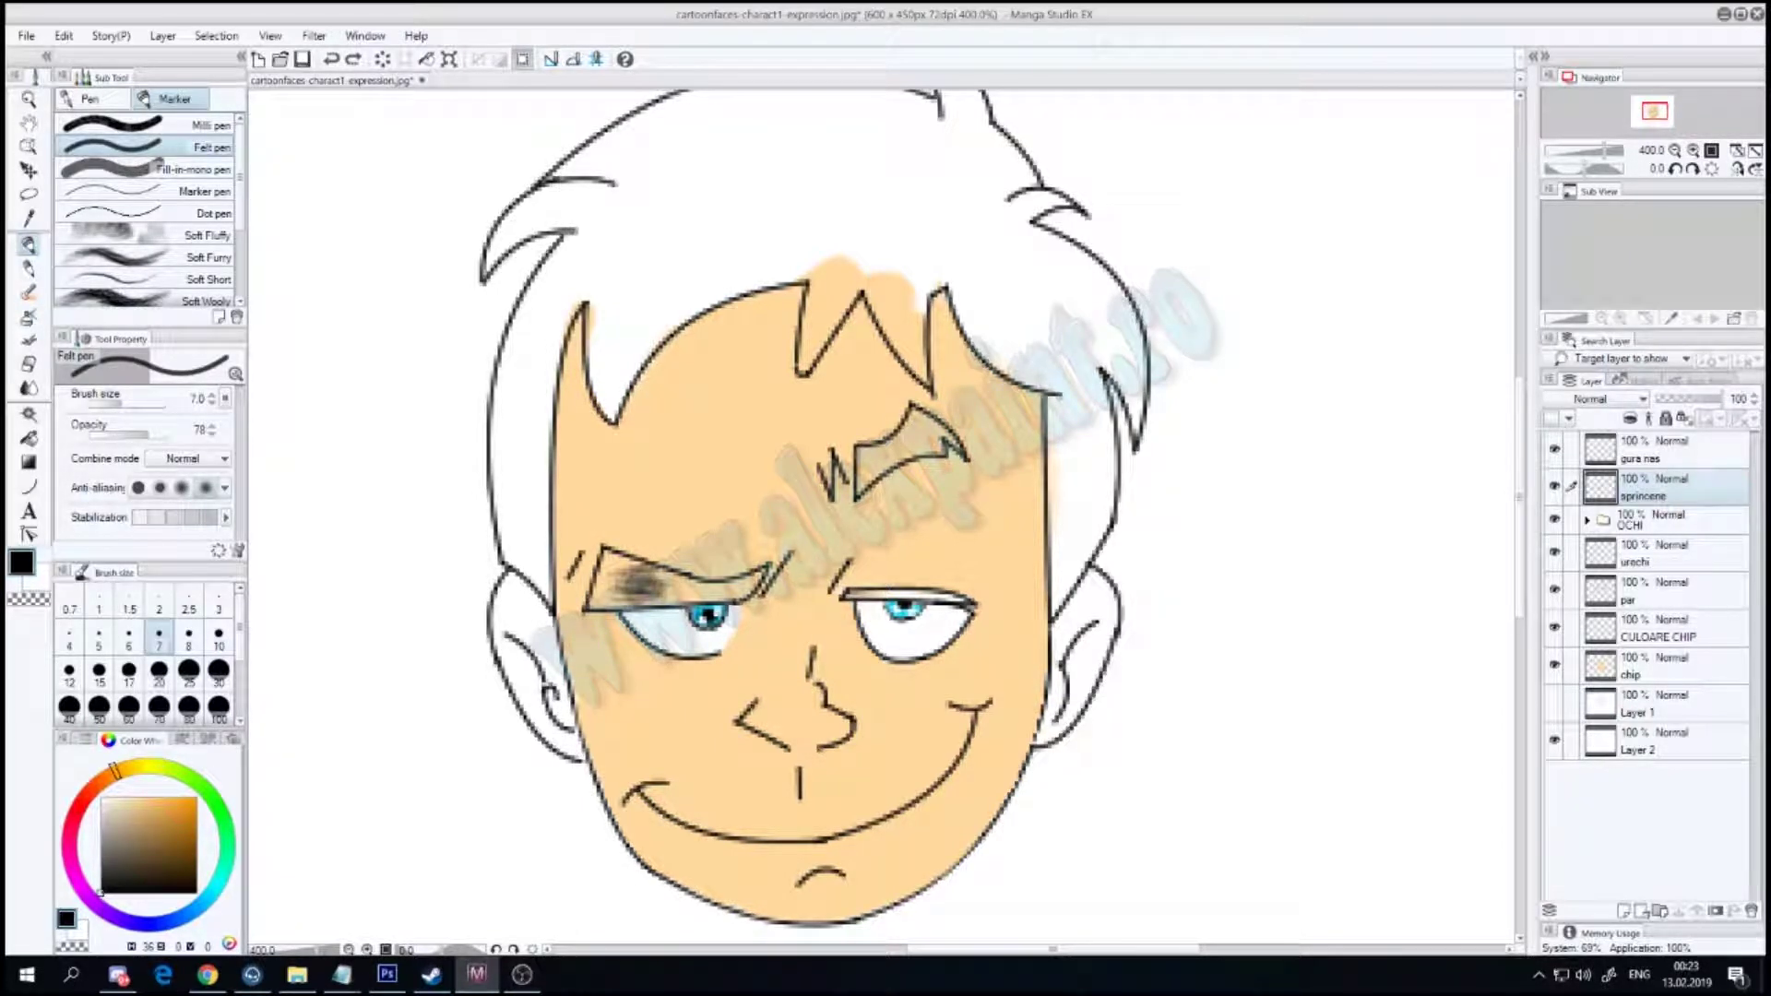